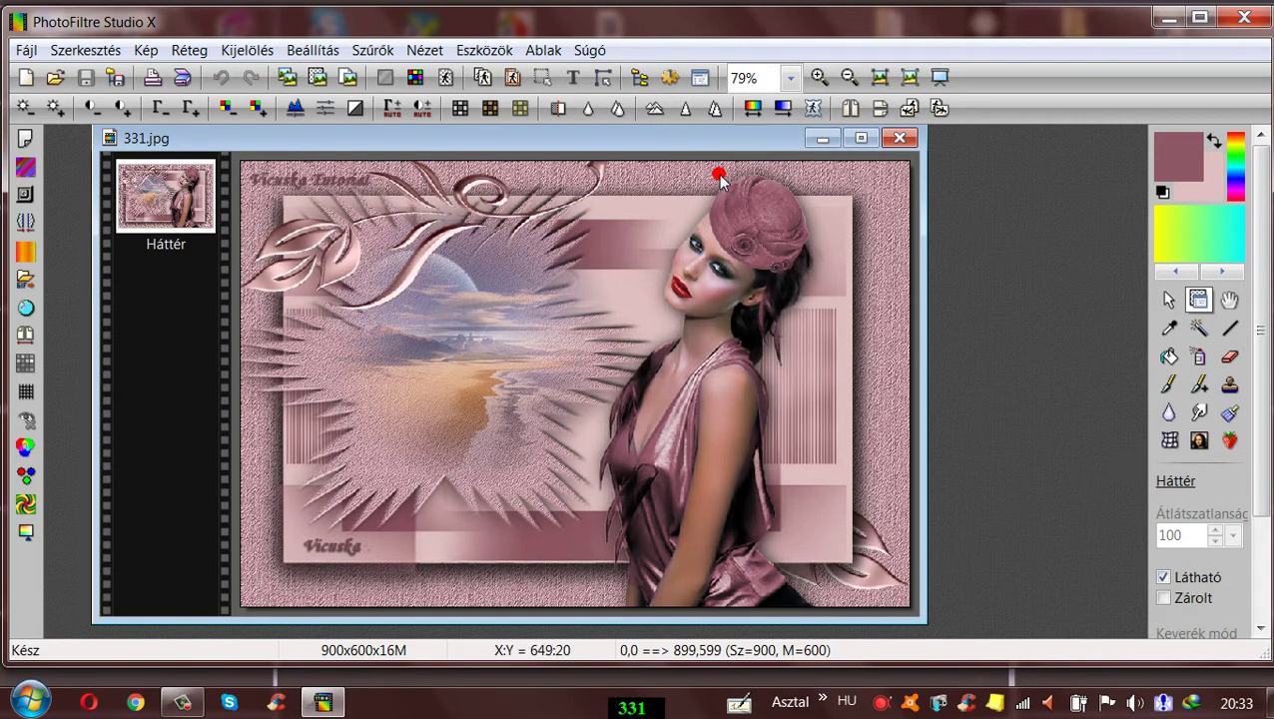
mouse_move(616, 145)
mouse_down()
mouse_move(645, 145)
mouse_move(662, 167)
mouse_move(664, 153)
mouse_move(694, 152)
mouse_move(635, 158)
mouse_up()
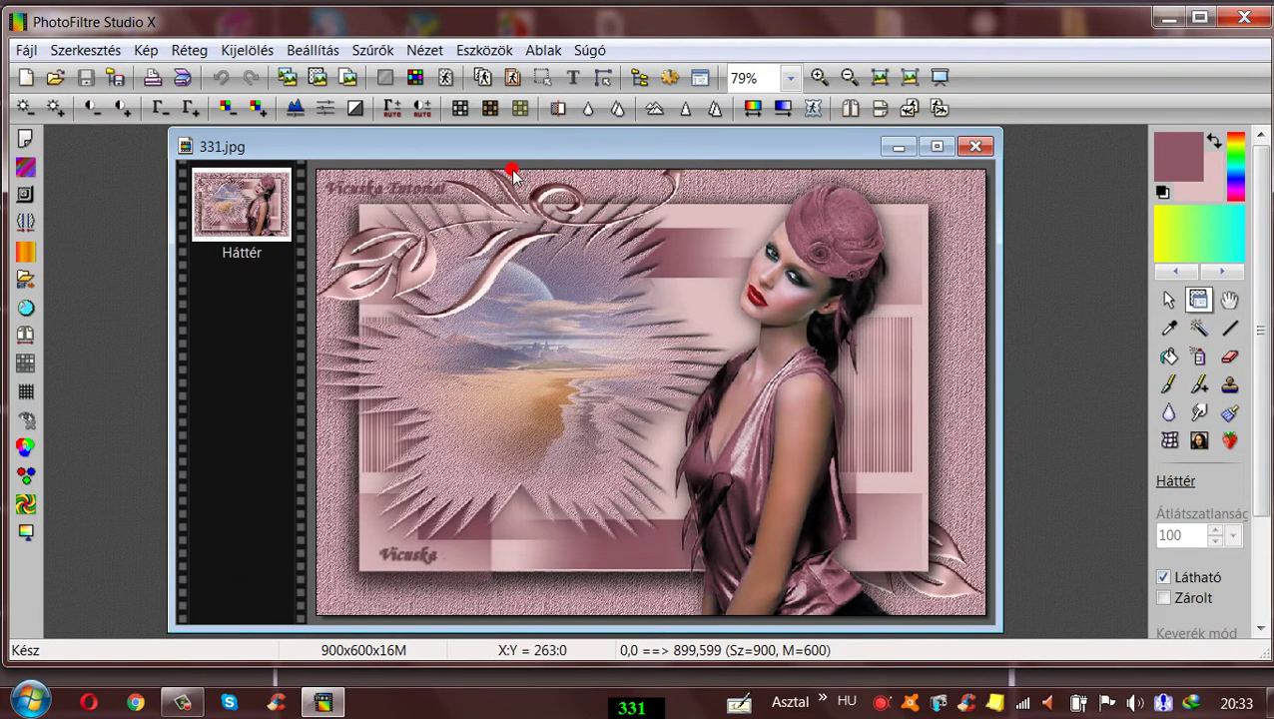
drag(512, 147, 498, 146)
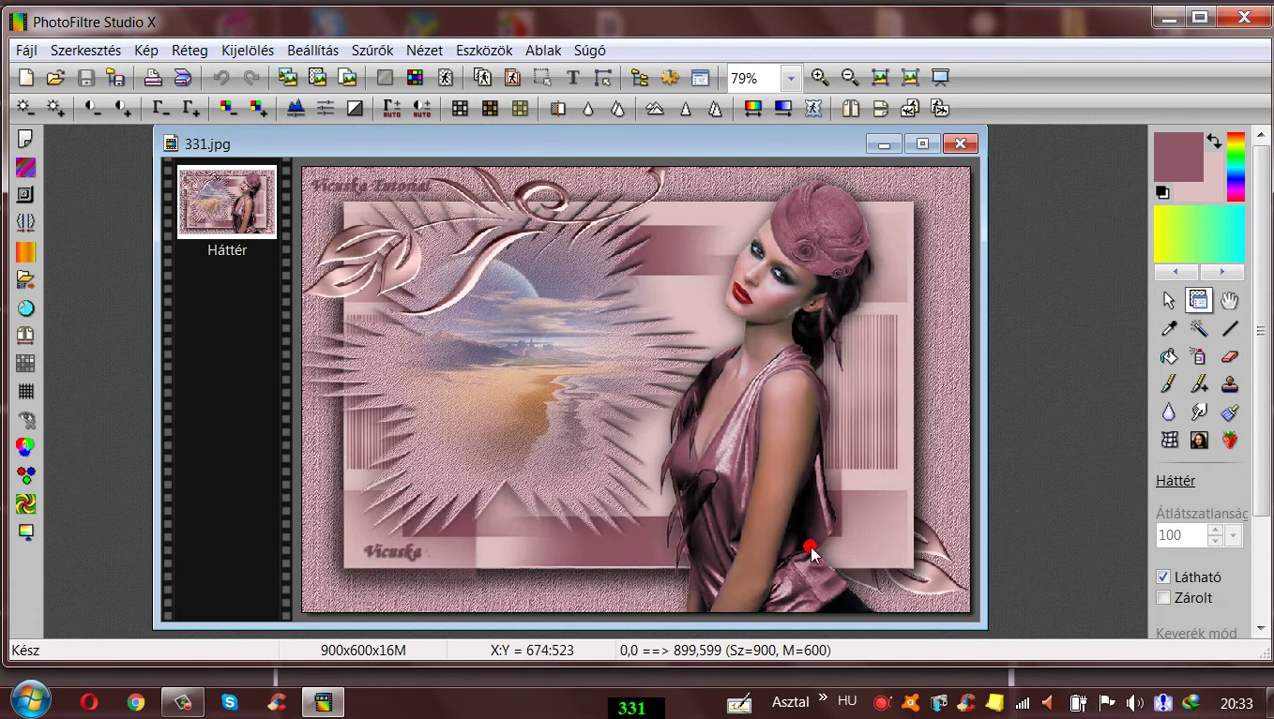
drag(585, 147, 469, 145)
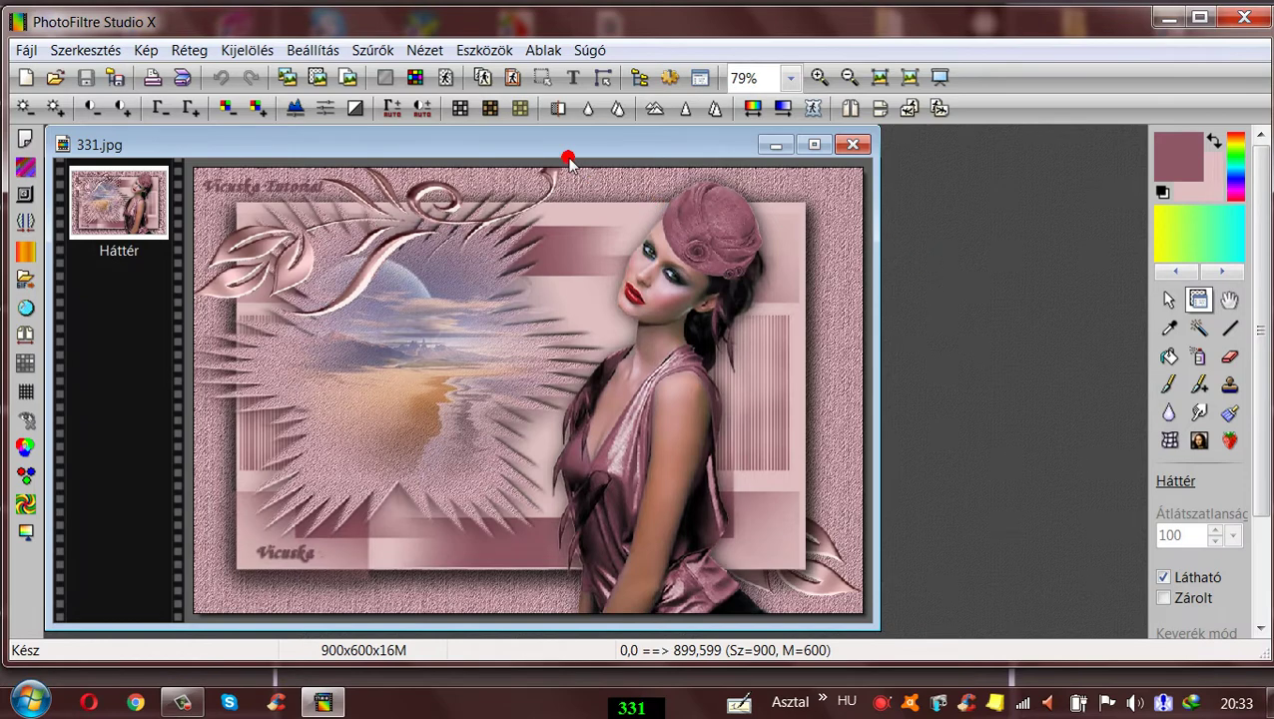
mouse_move(562, 152)
mouse_down()
mouse_move(586, 149)
mouse_move(571, 149)
mouse_up()
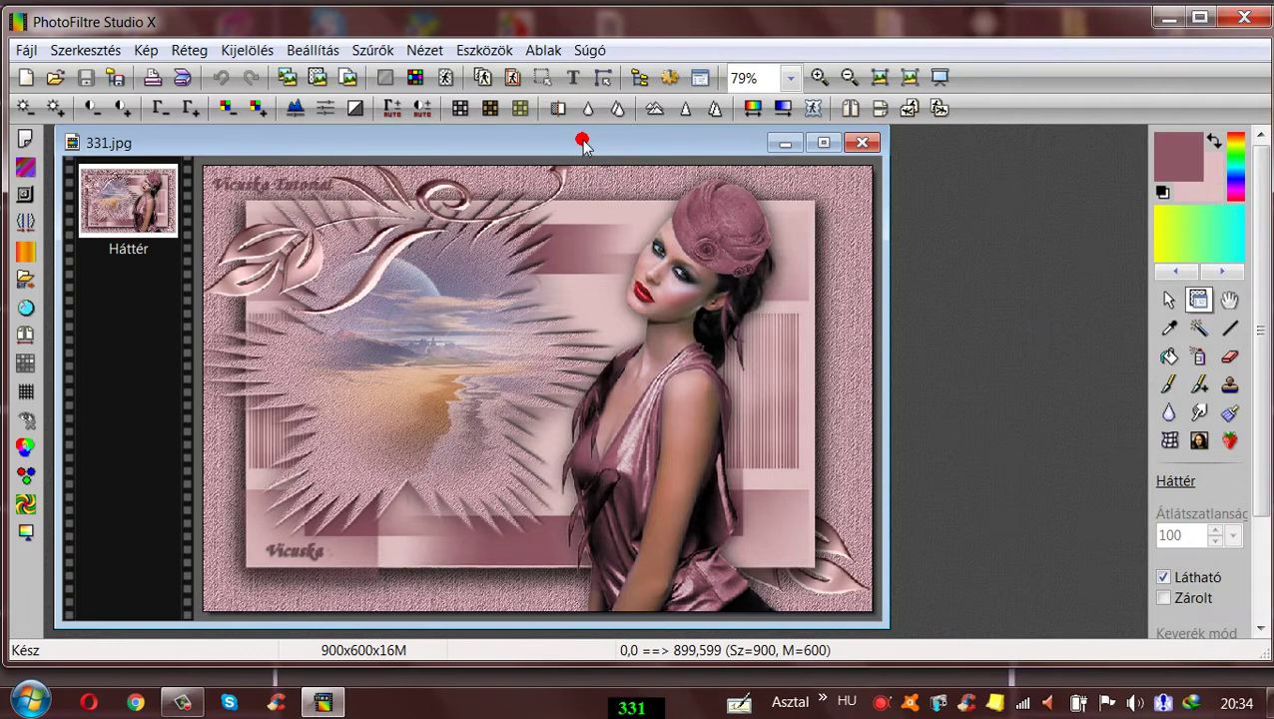
drag(581, 136, 596, 144)
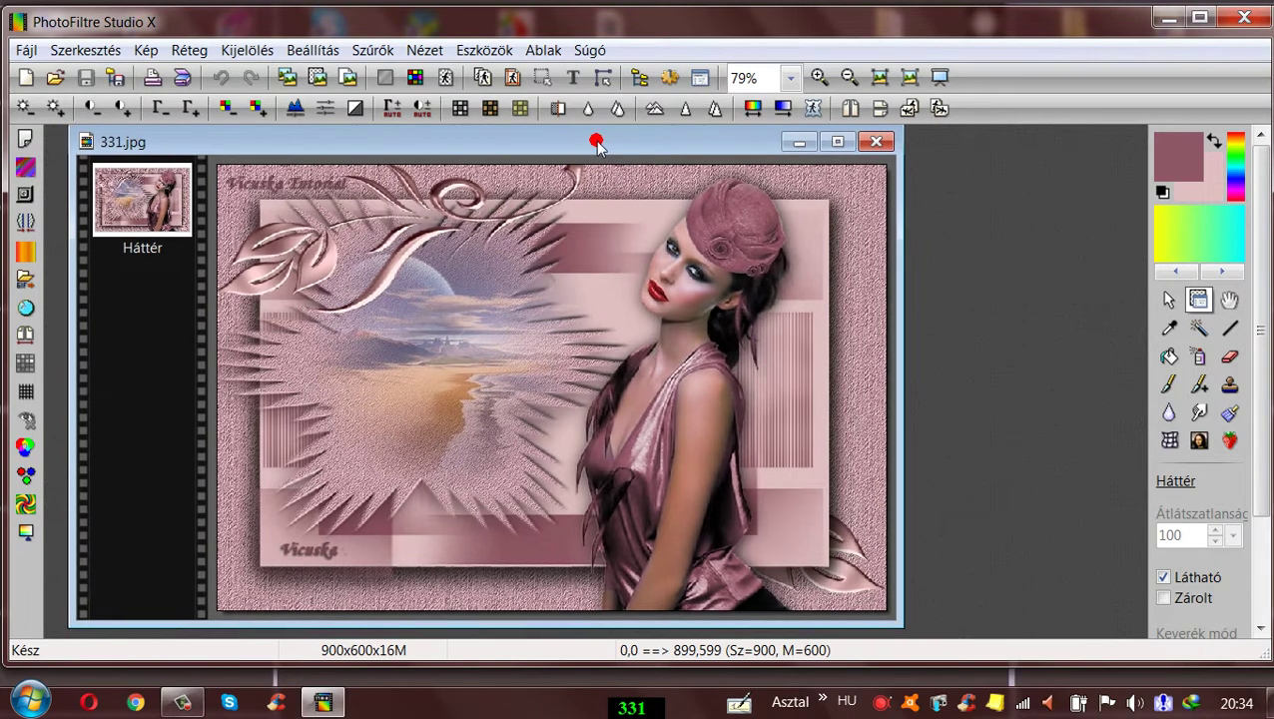
- Sample the hat's mauve #9F6675 into the custom colours and swap the foreground and background colours, making light pink #E0C0C1 the foreground
click(1168, 330)
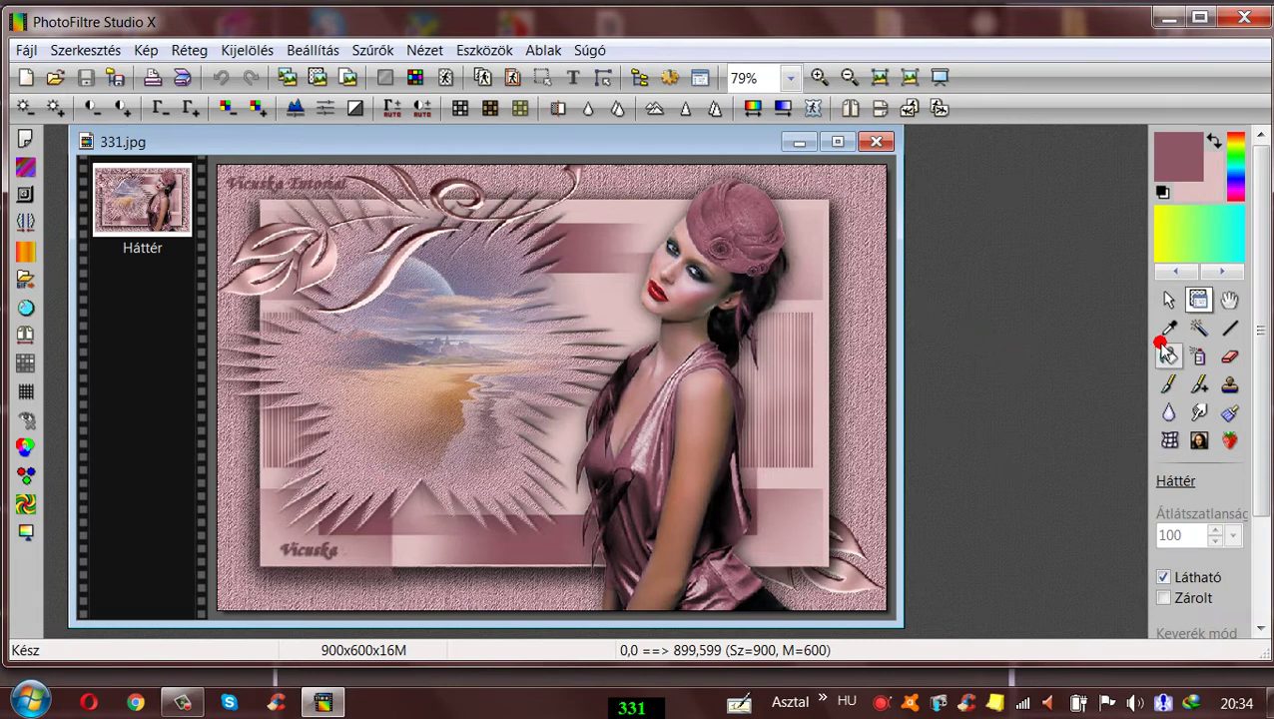
click(1168, 329)
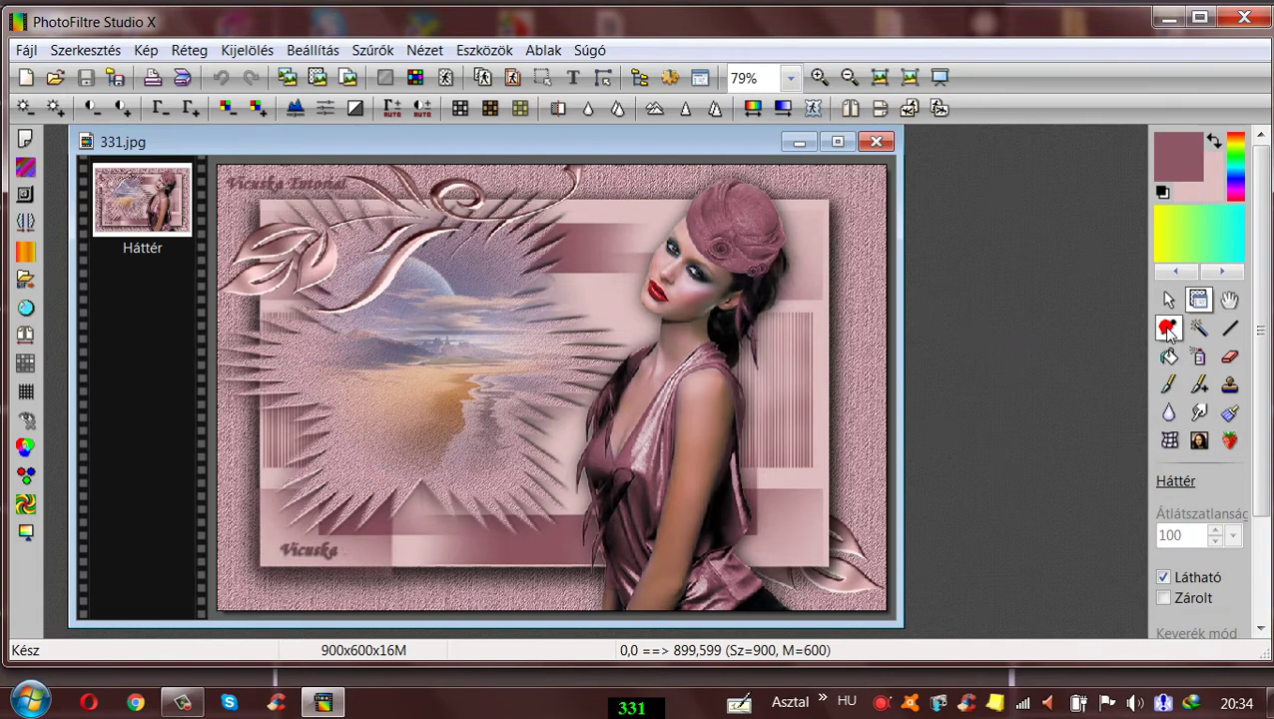
click(716, 221)
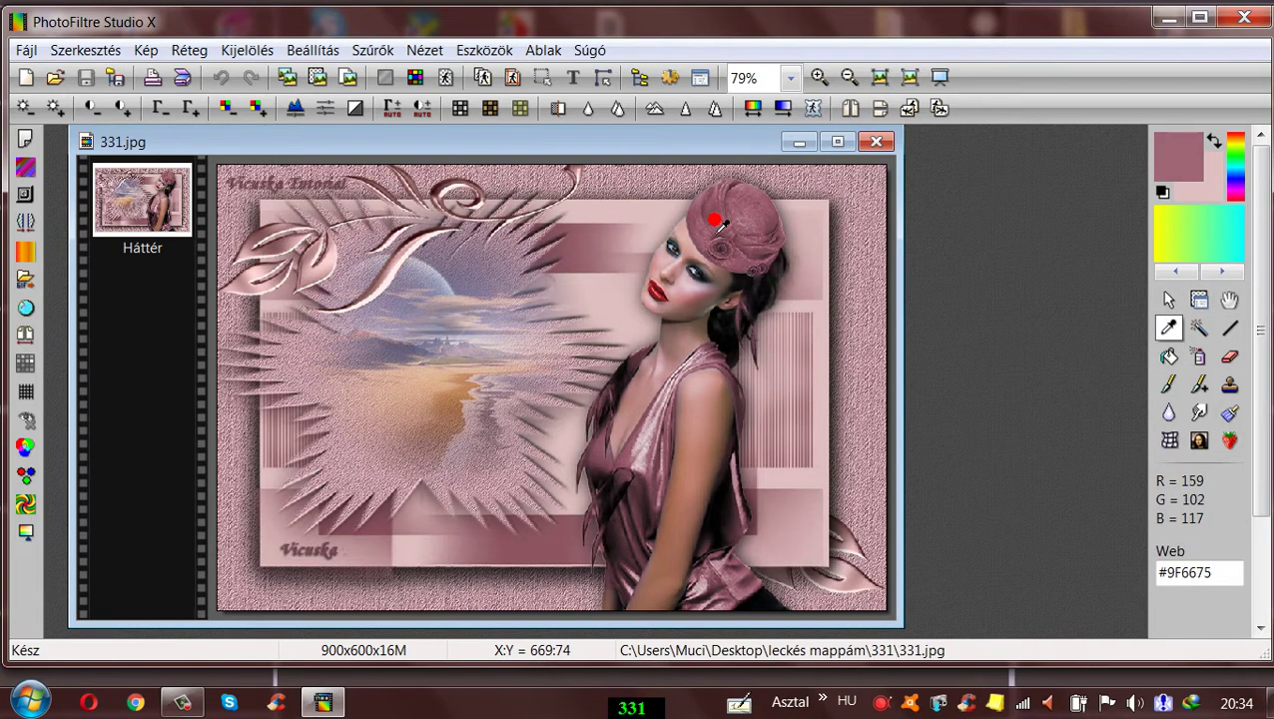
click(1188, 149)
click(715, 470)
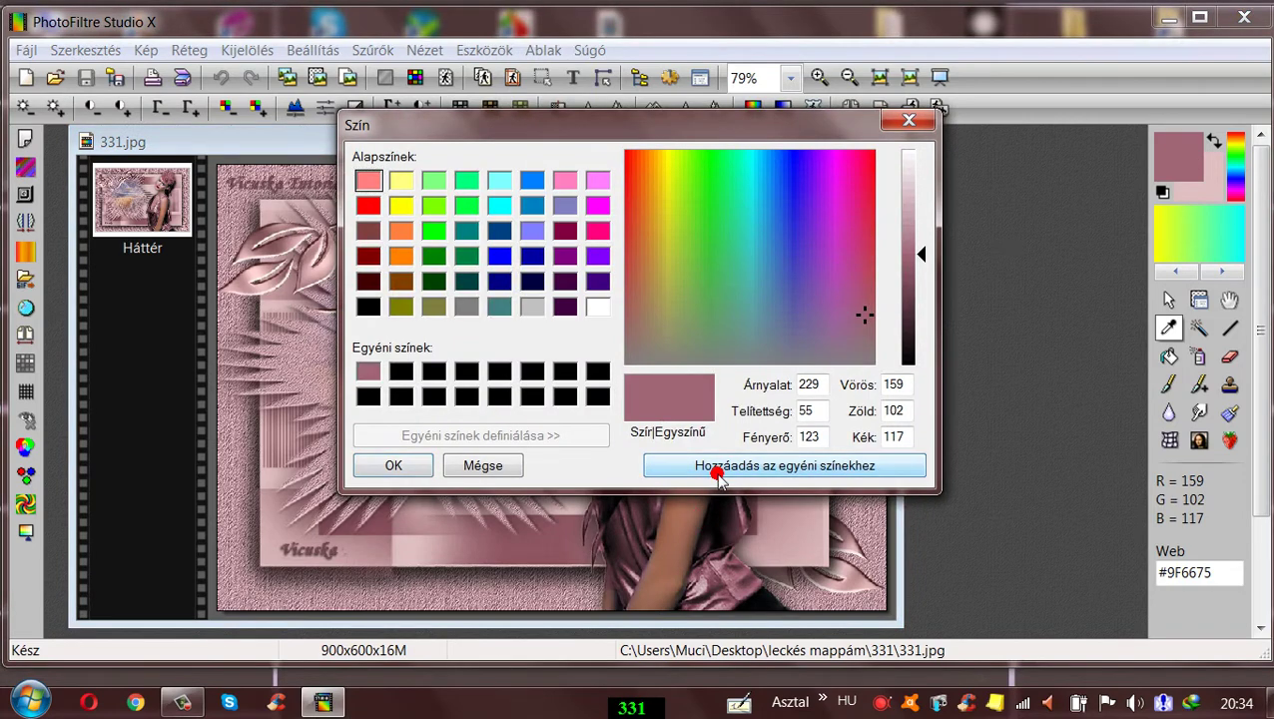
click(715, 469)
click(715, 469)
click(371, 473)
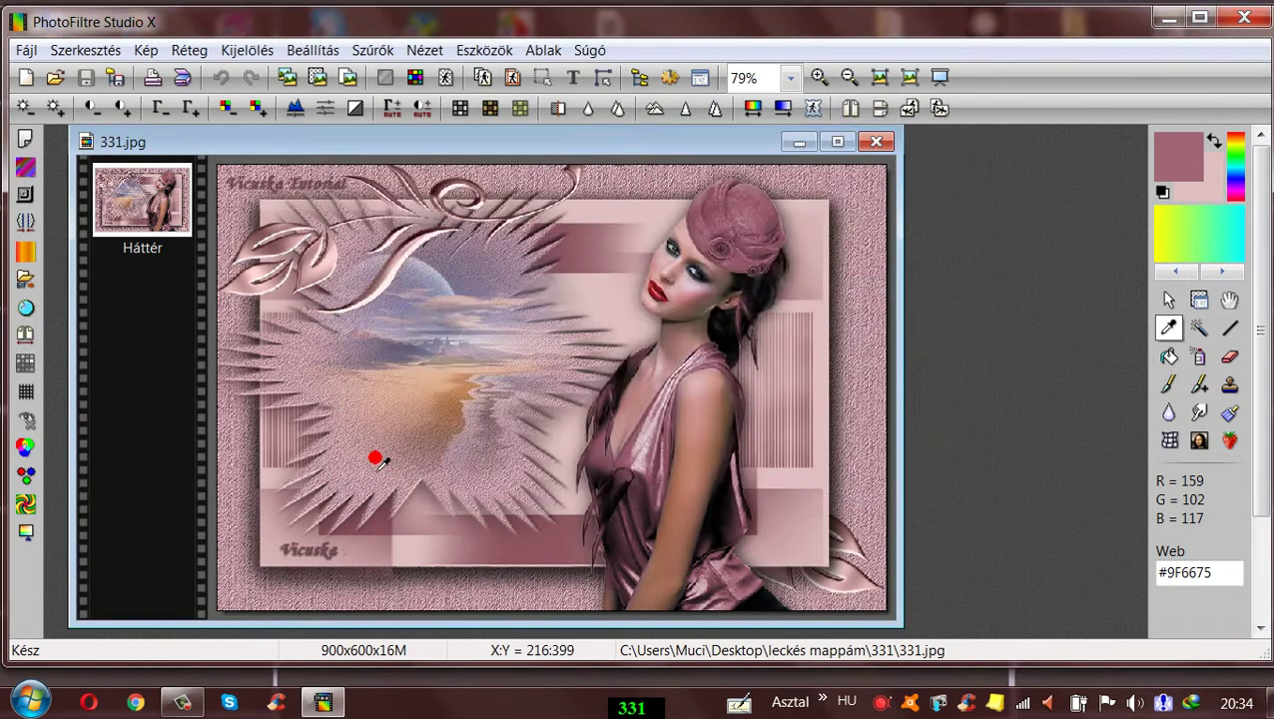
click(1211, 139)
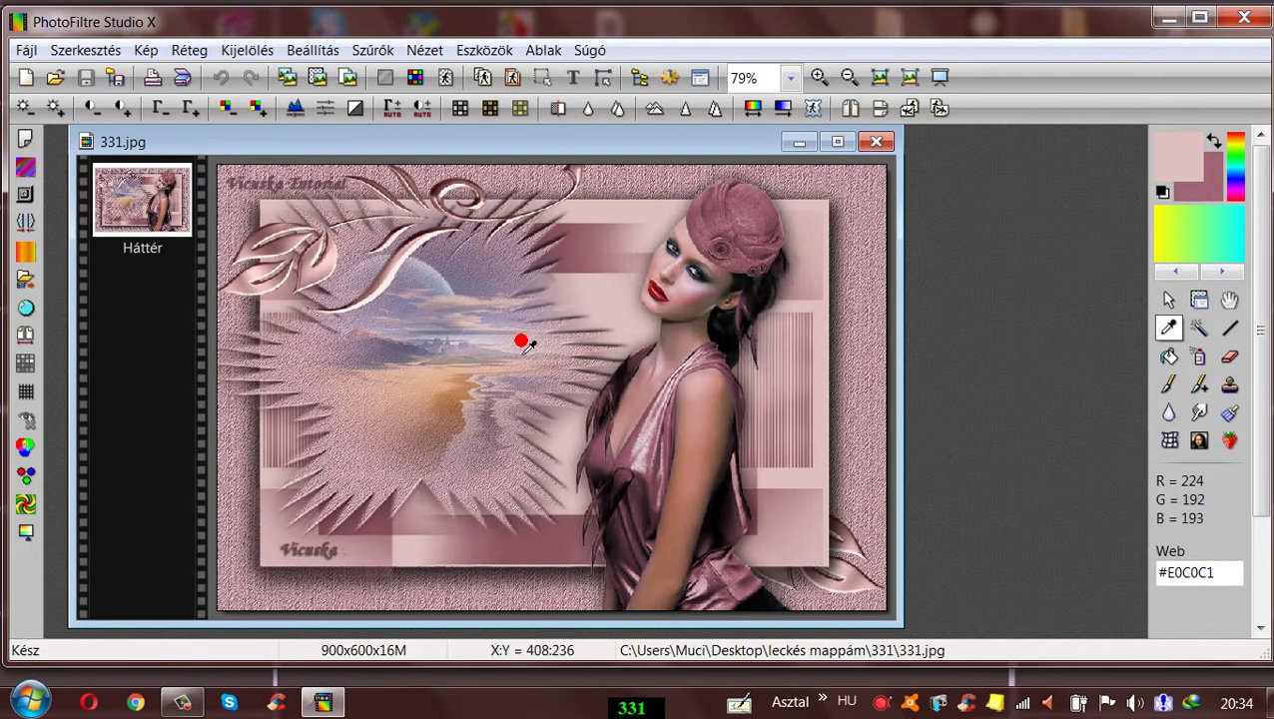
mouse_move(524, 145)
mouse_down()
mouse_move(537, 151)
mouse_move(509, 147)
mouse_up()
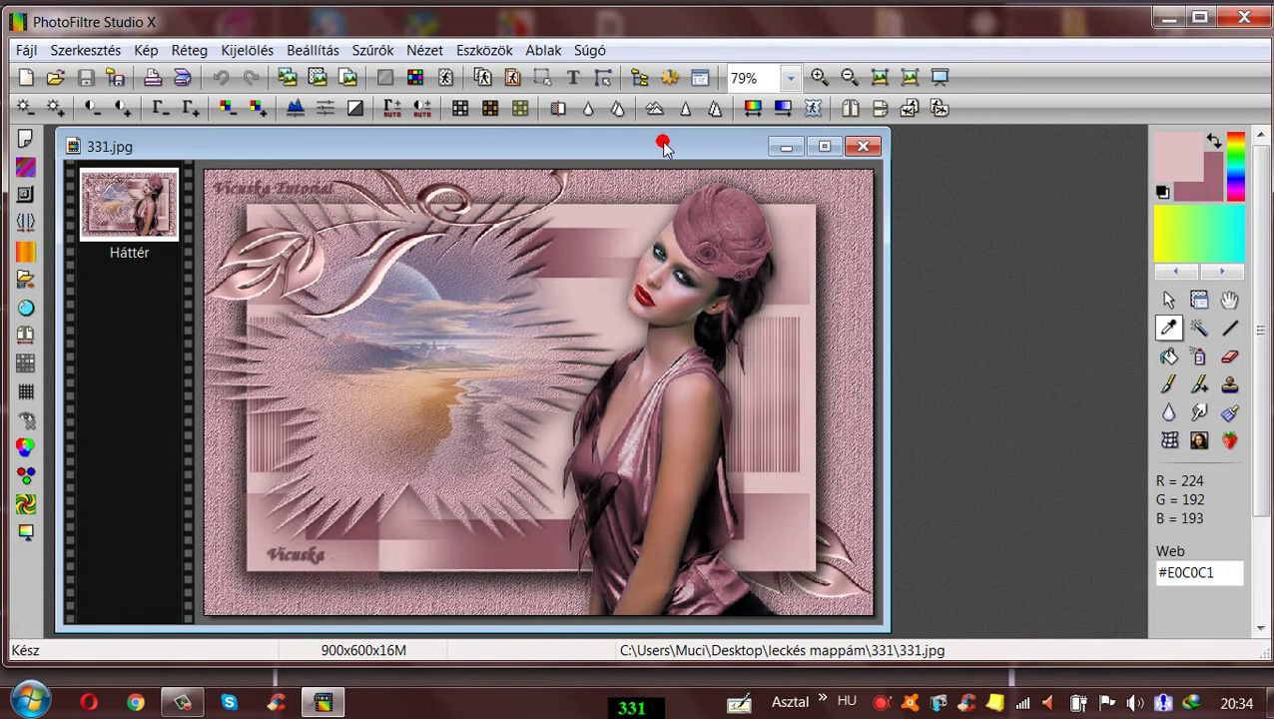
drag(664, 147, 684, 150)
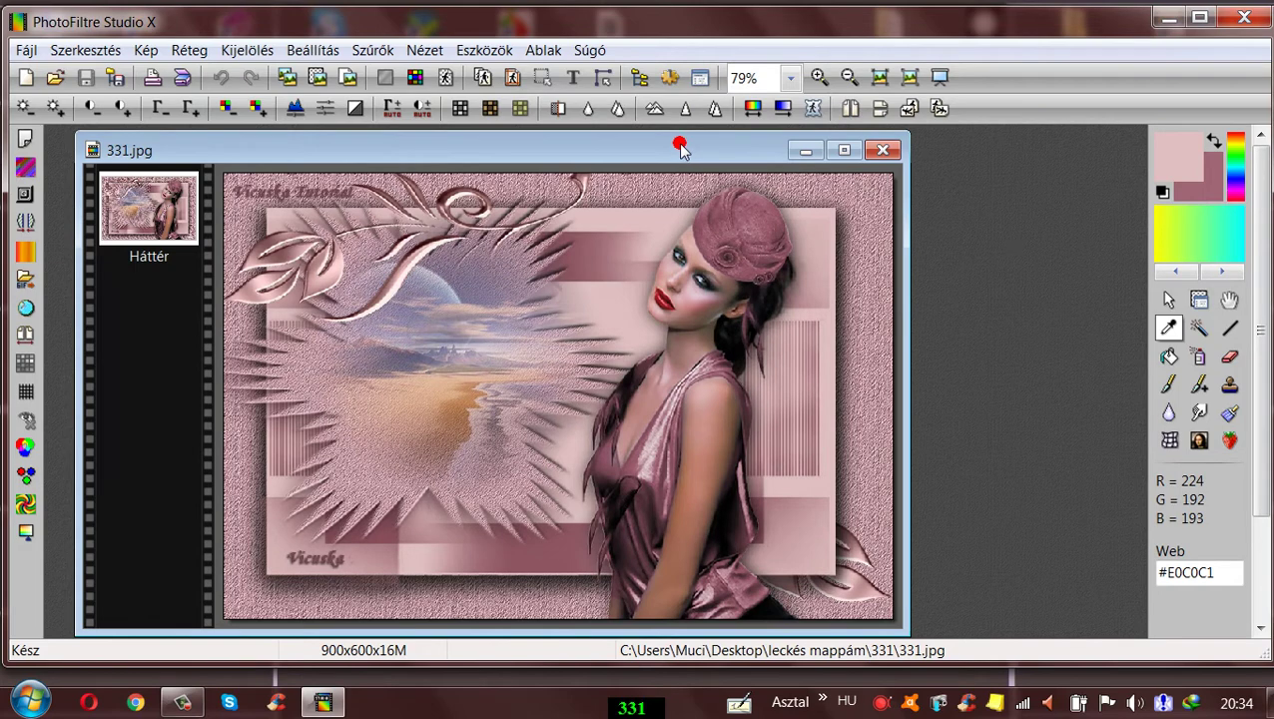
drag(680, 146, 677, 145)
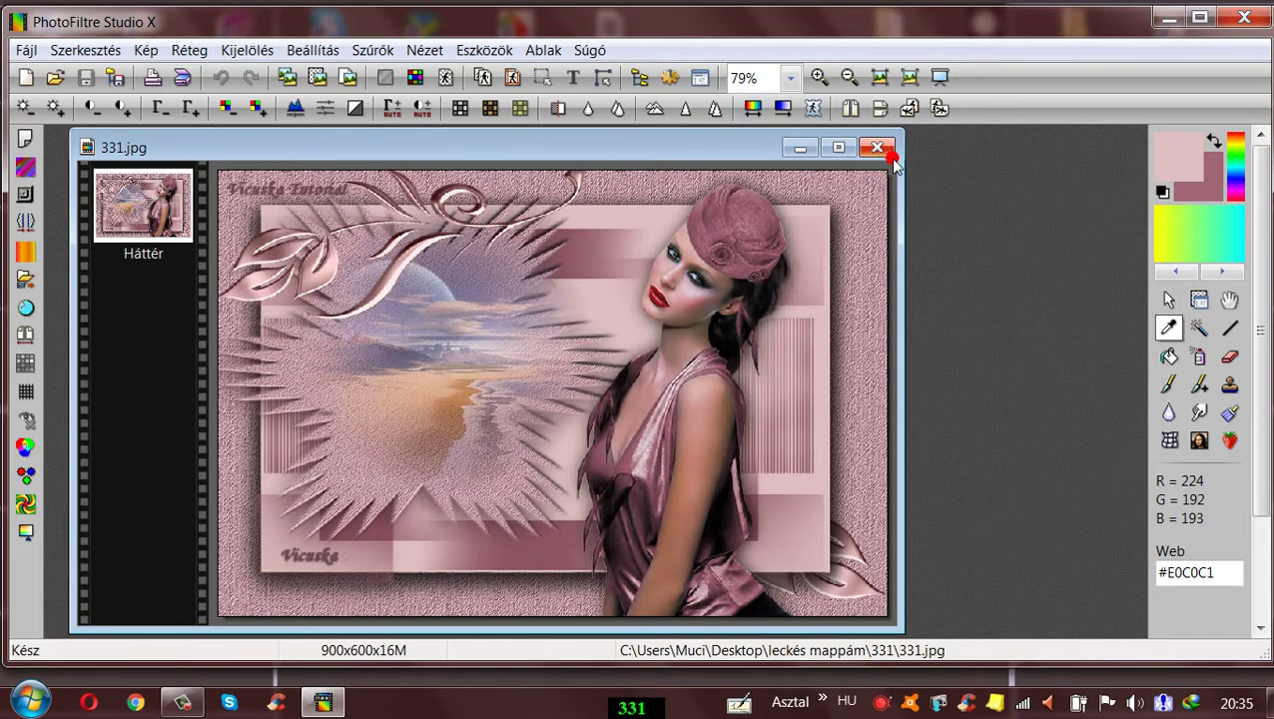
- Minimize the reference image 331.jpg and create a new transparent 900x600 image
click(800, 148)
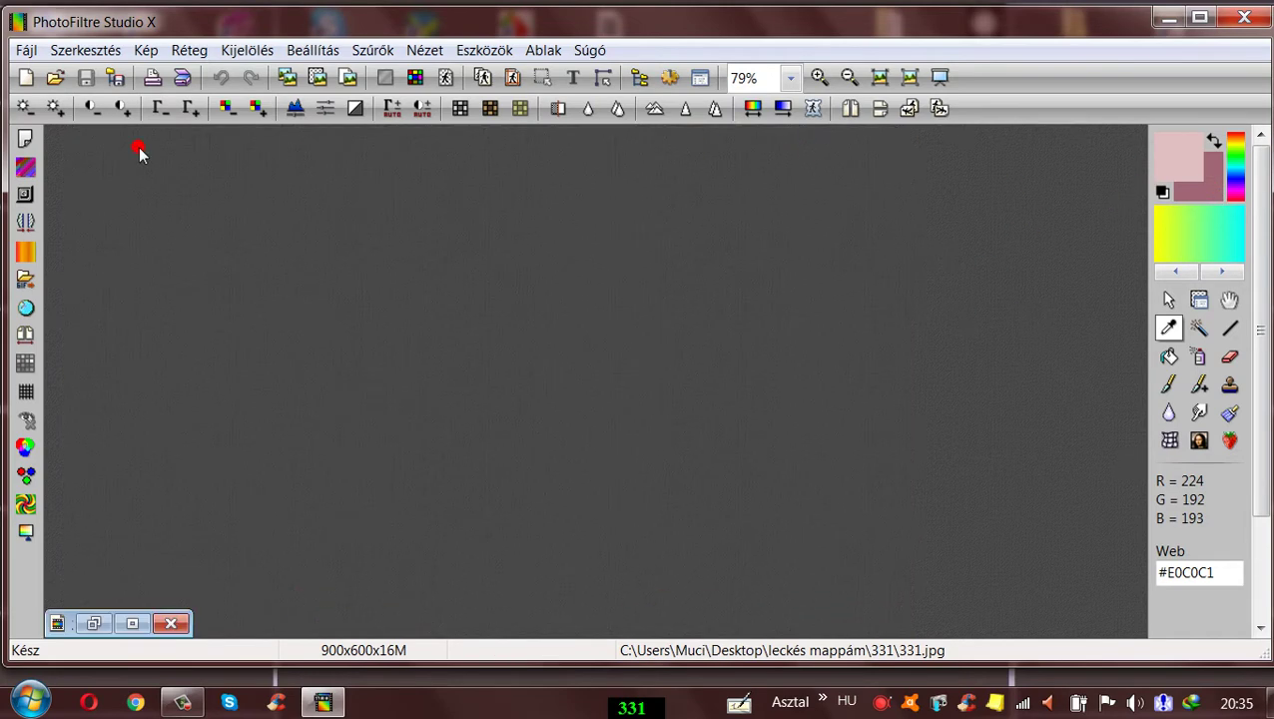
click(25, 78)
click(639, 593)
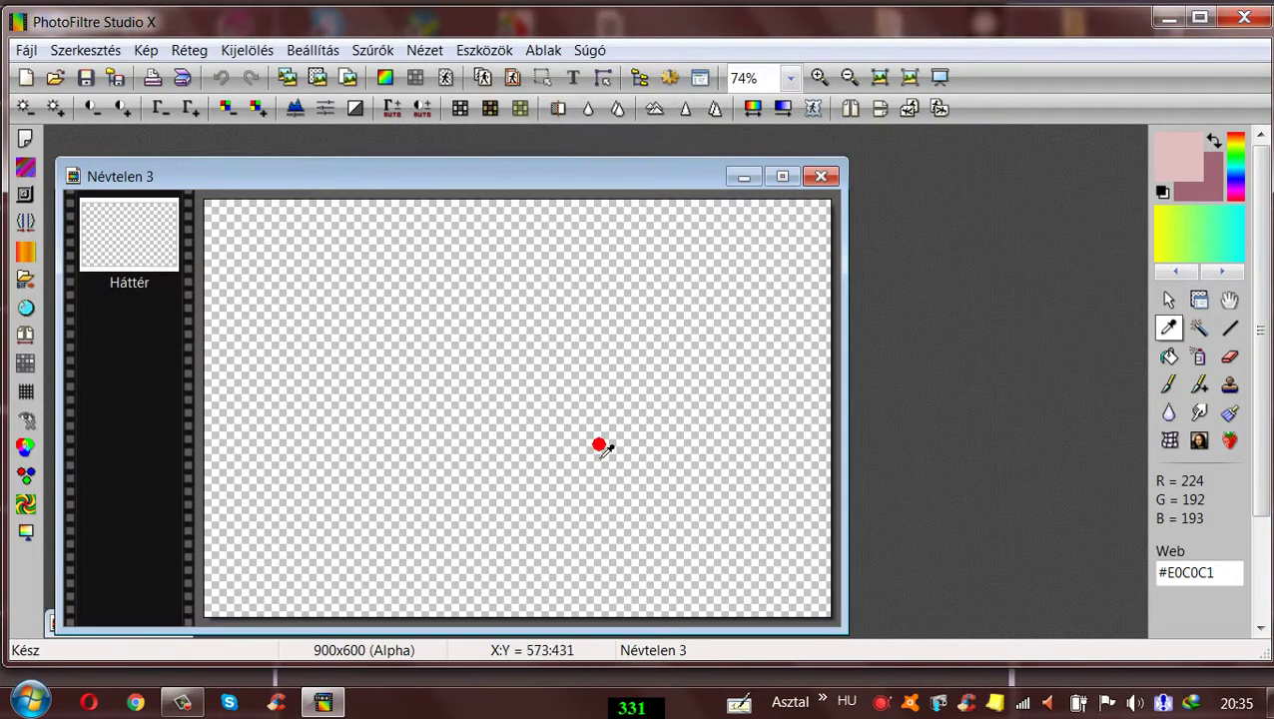
drag(544, 190, 687, 156)
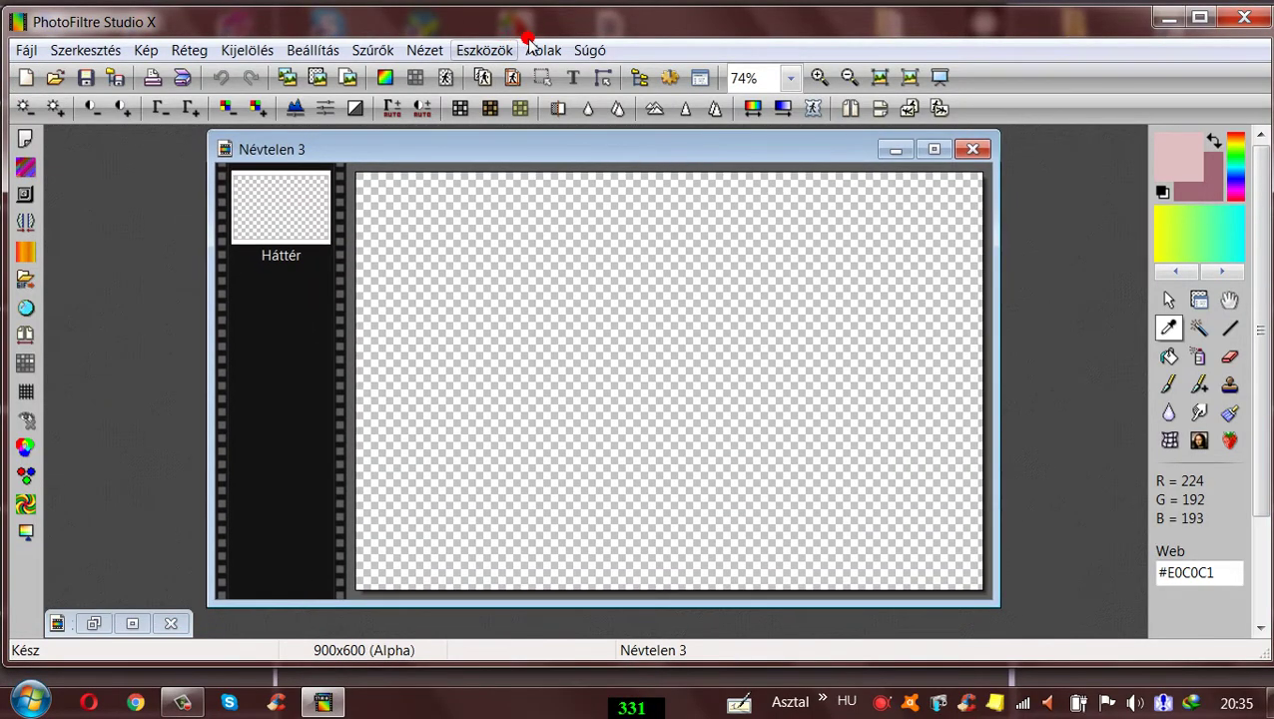
click(544, 50)
click(570, 78)
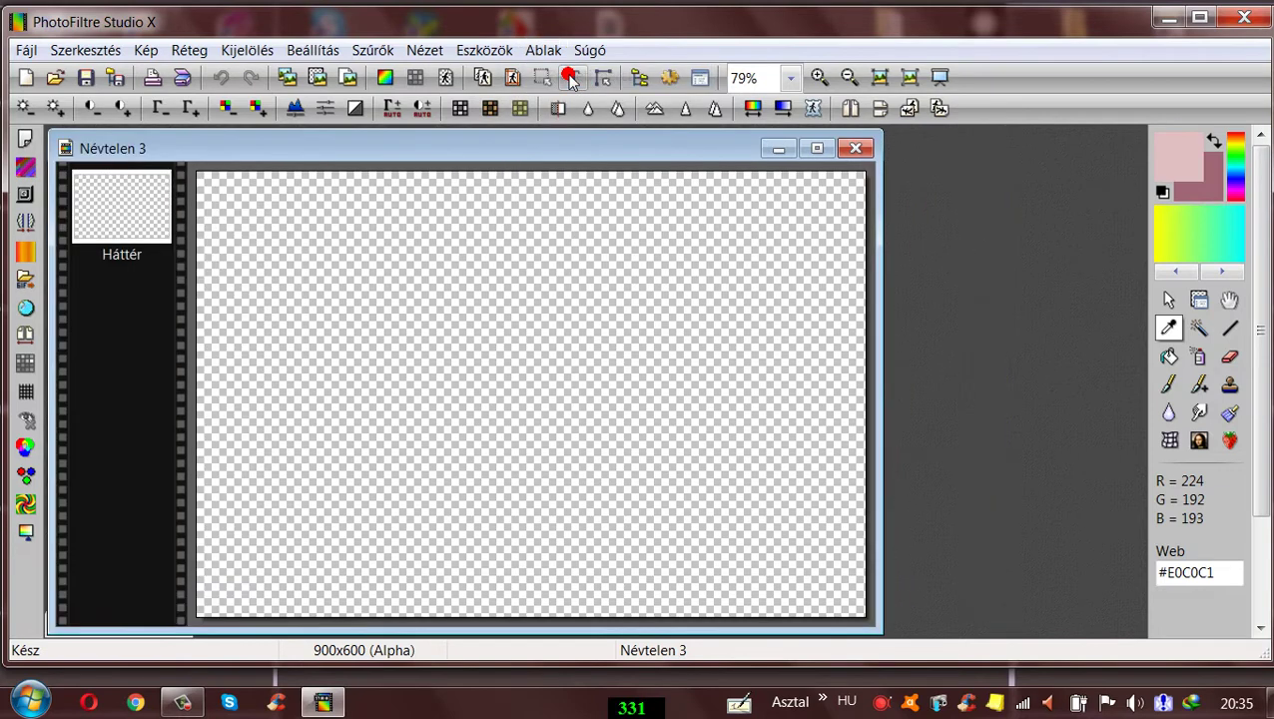
drag(554, 150, 641, 146)
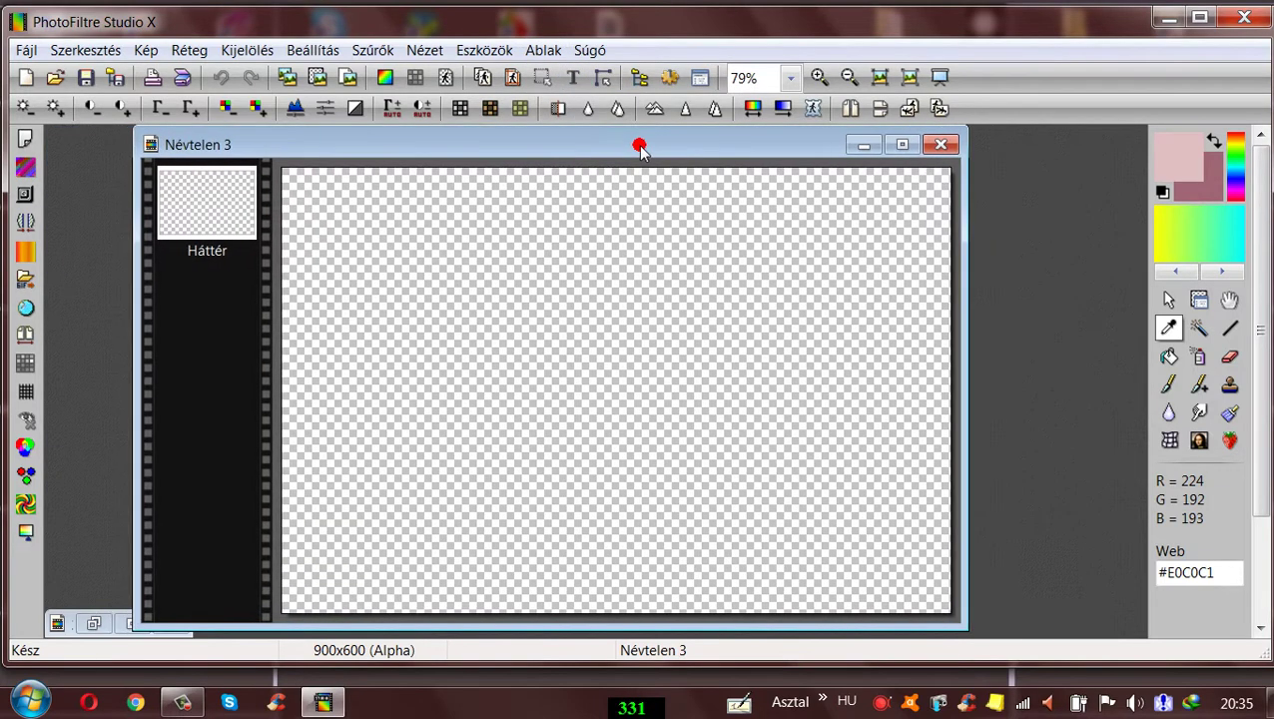
- Fill the transparent background with the light pink foreground colour #E0C0C1 and duplicate it as a new layer
click(1169, 358)
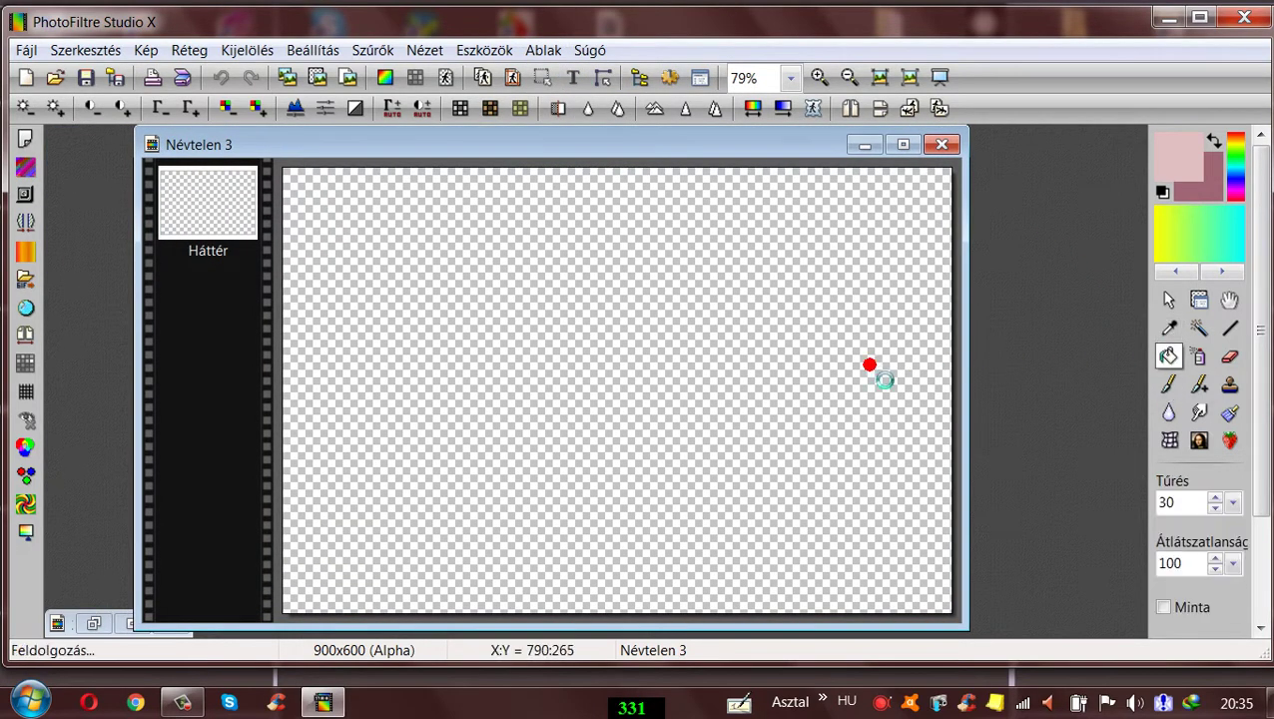
click(866, 363)
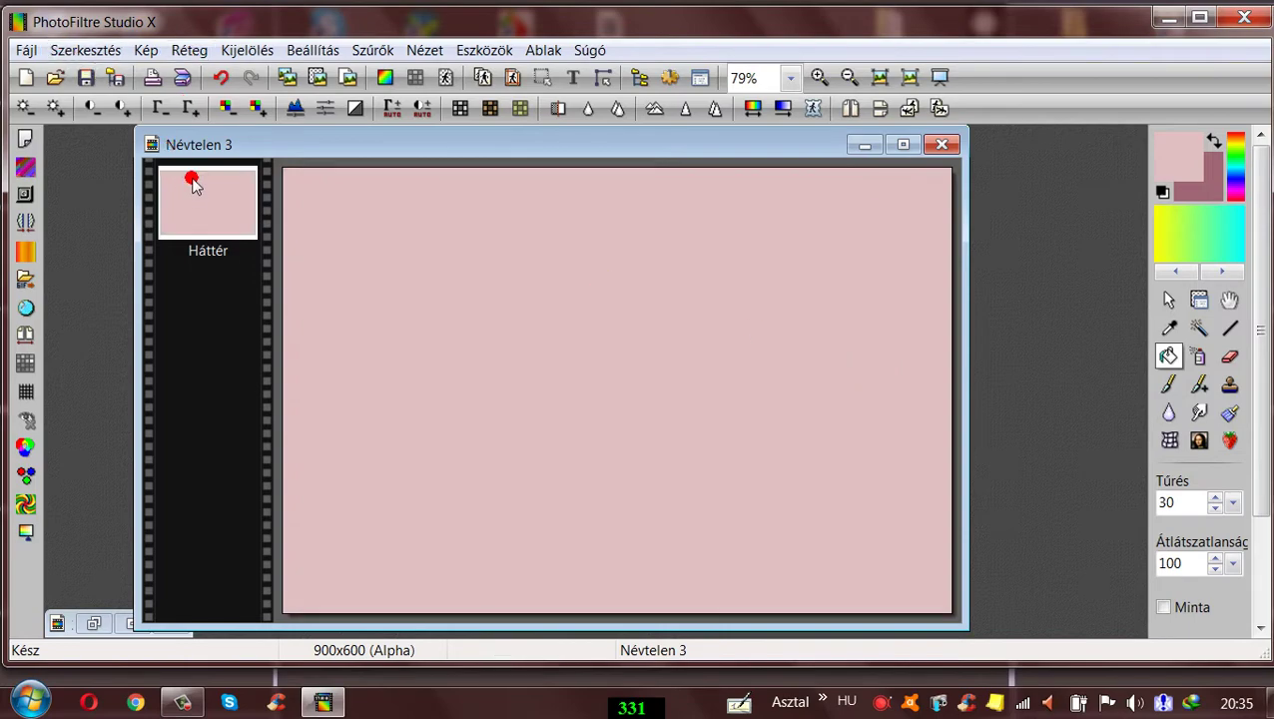
click(185, 50)
click(202, 101)
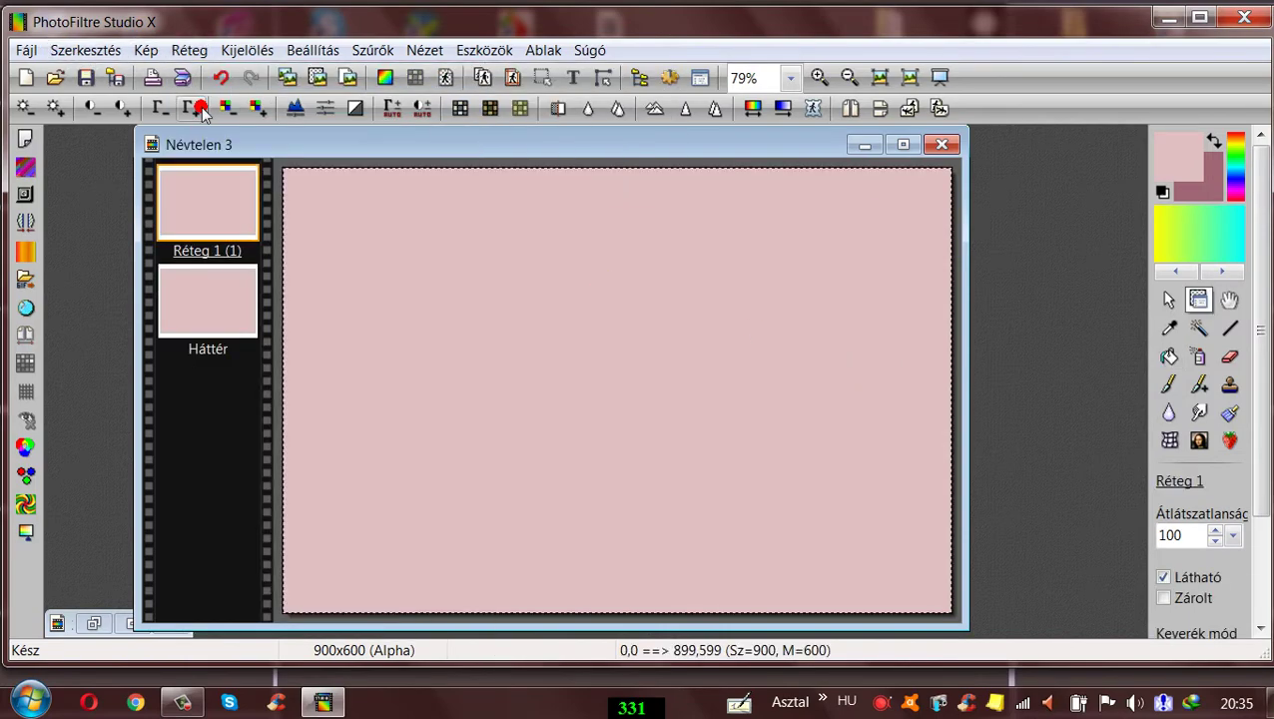
- Fill the duplicated layer with the mauve background colour #9F6675
click(1169, 358)
right_click(662, 410)
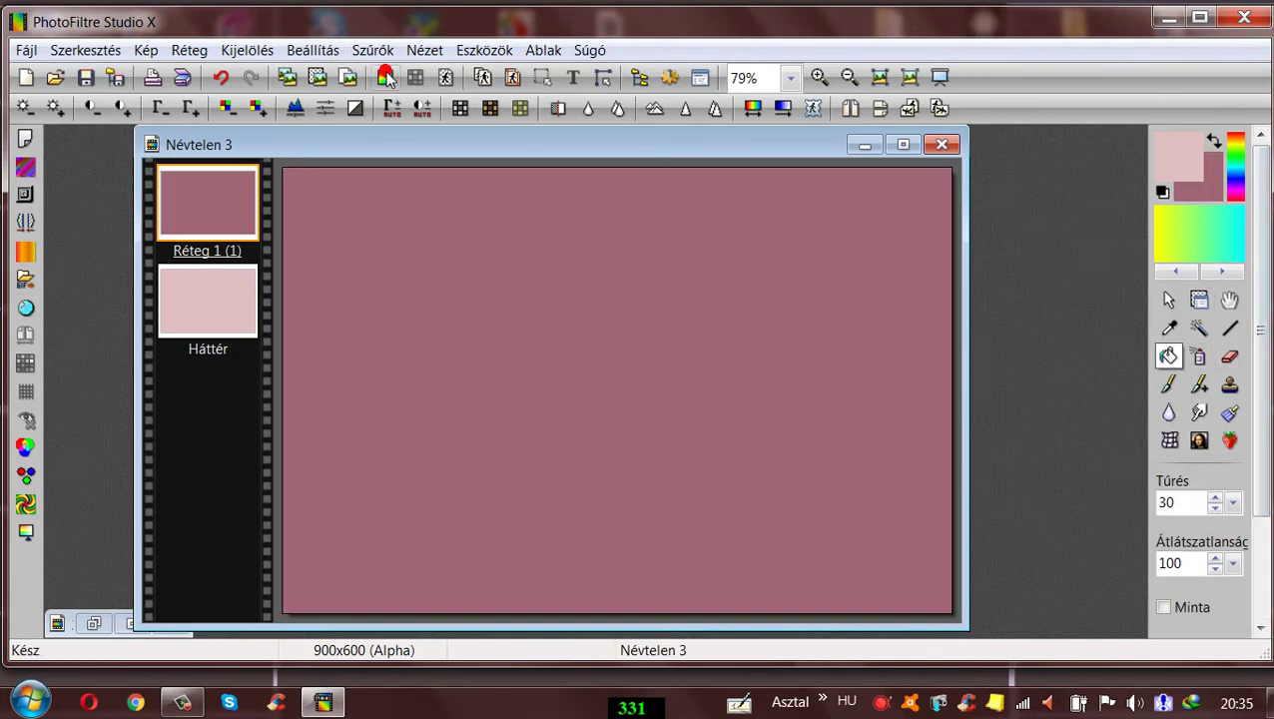
click(1198, 300)
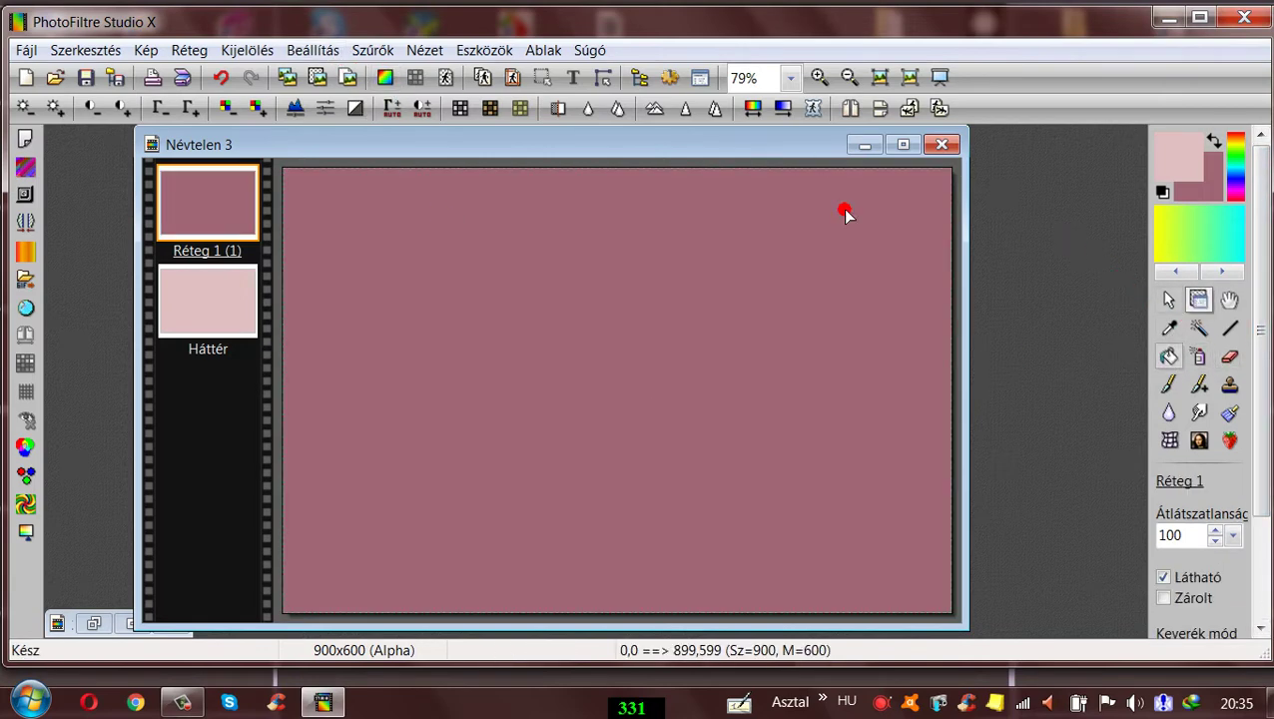
- Start the PhotoMaszk filter on the mauve layer and load mask 769 from the leckés mappám\331 folder
click(373, 50)
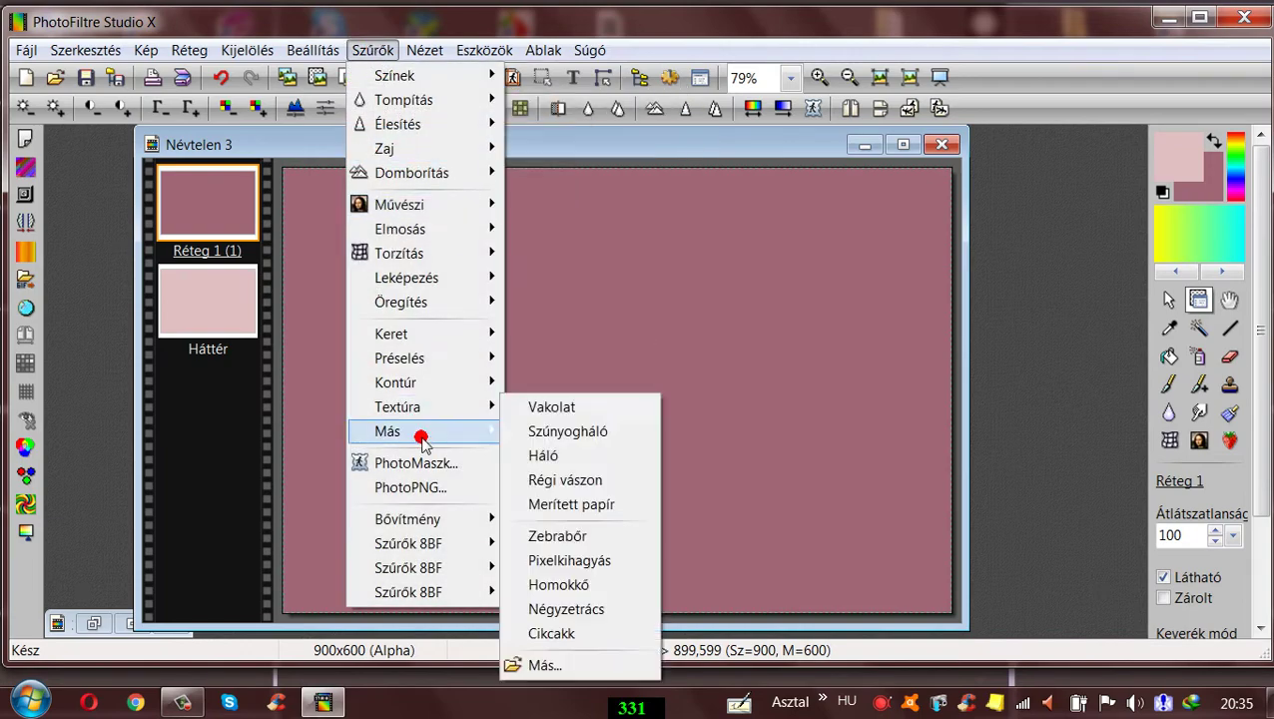
click(425, 463)
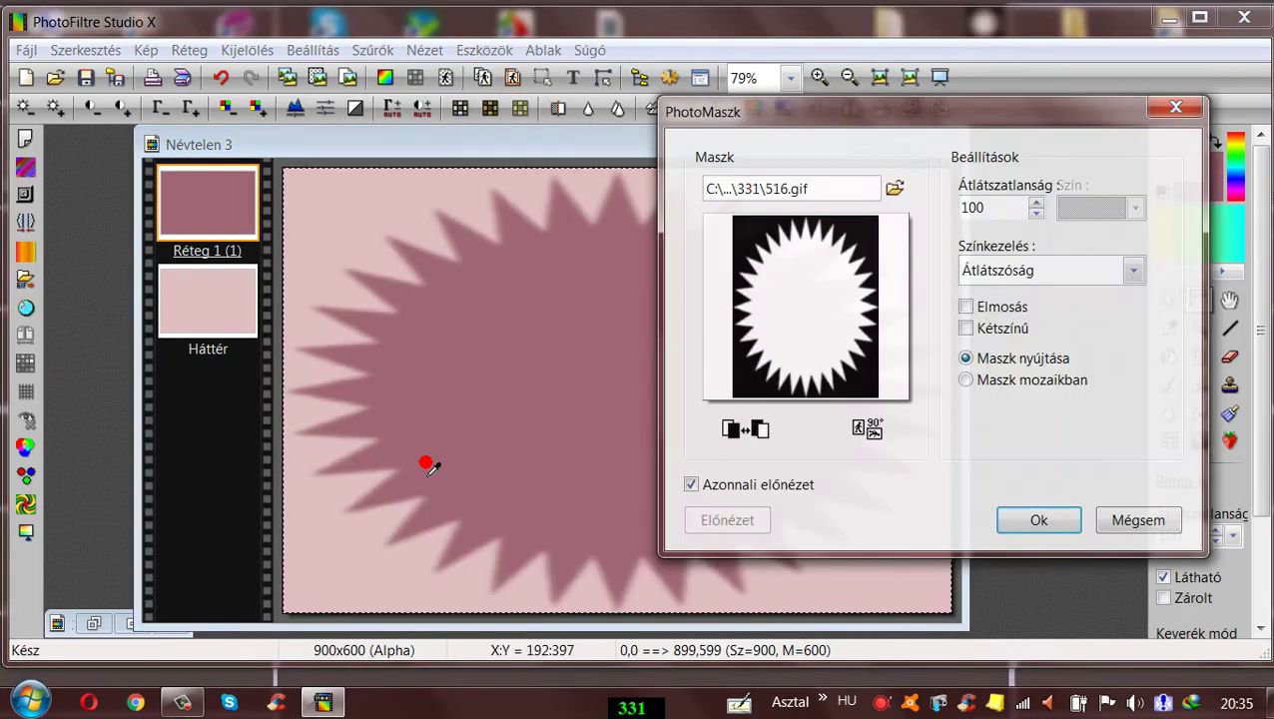
click(895, 188)
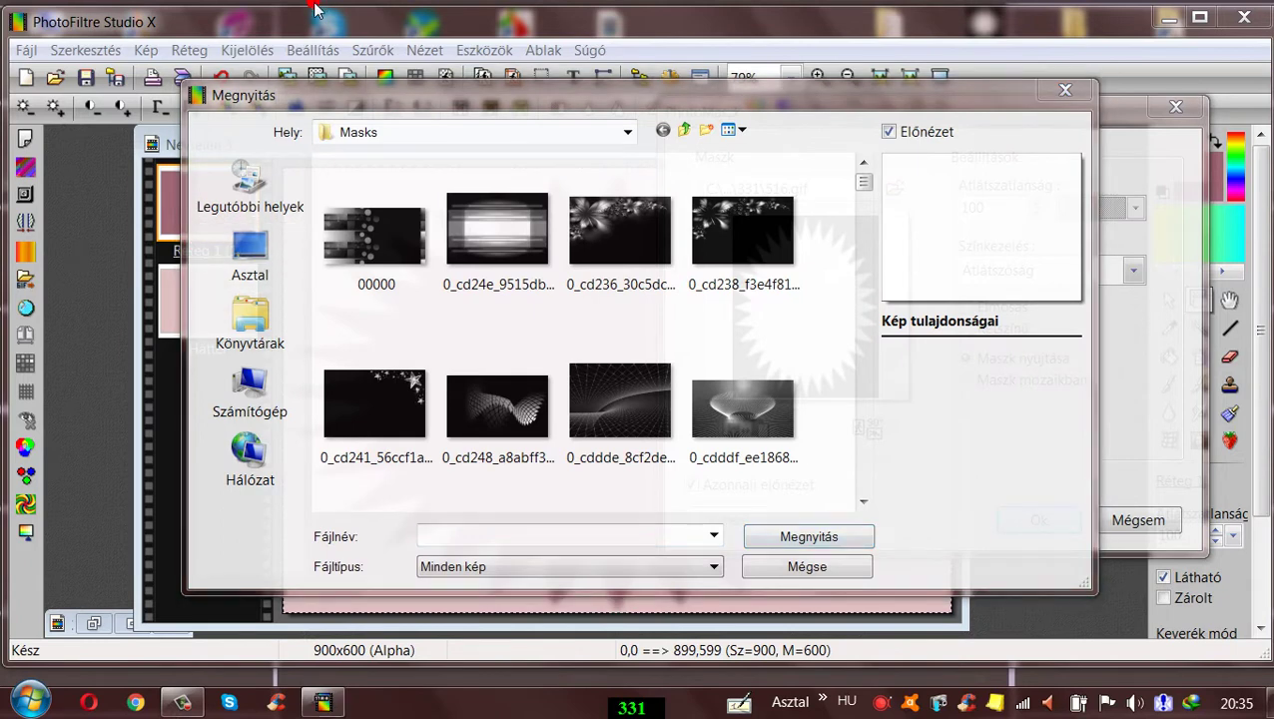
click(251, 255)
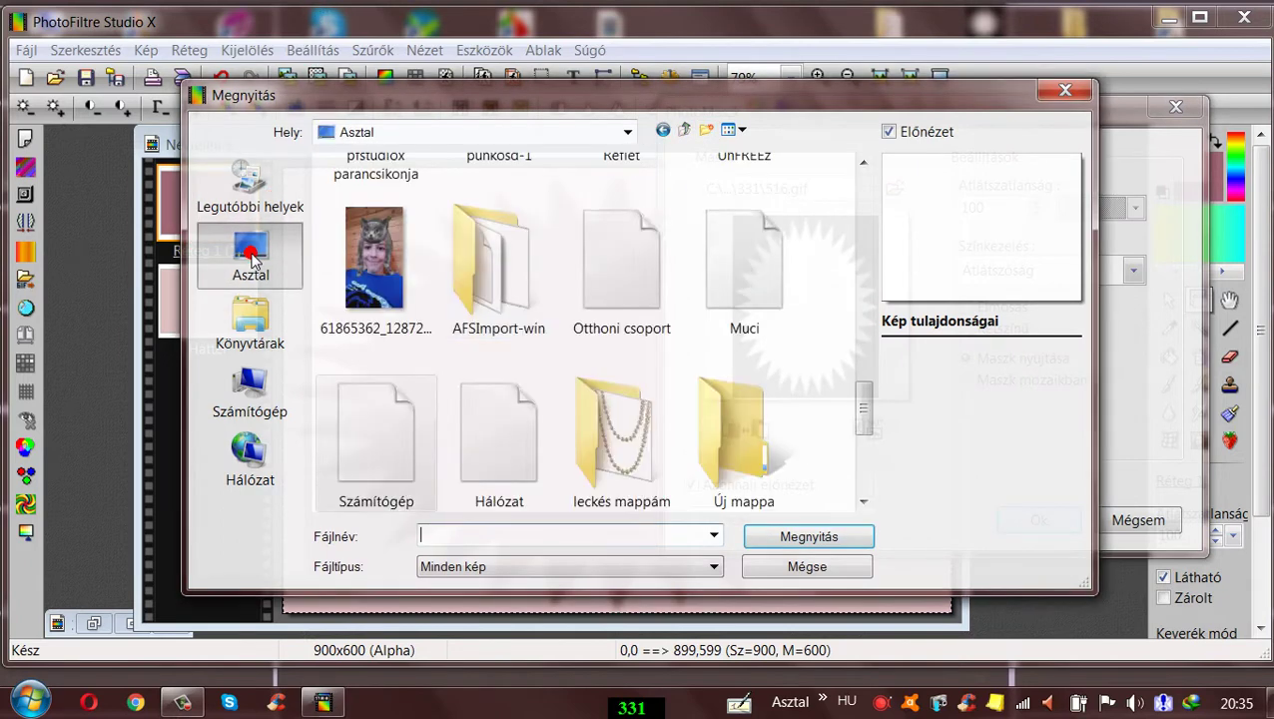
double_click(589, 452)
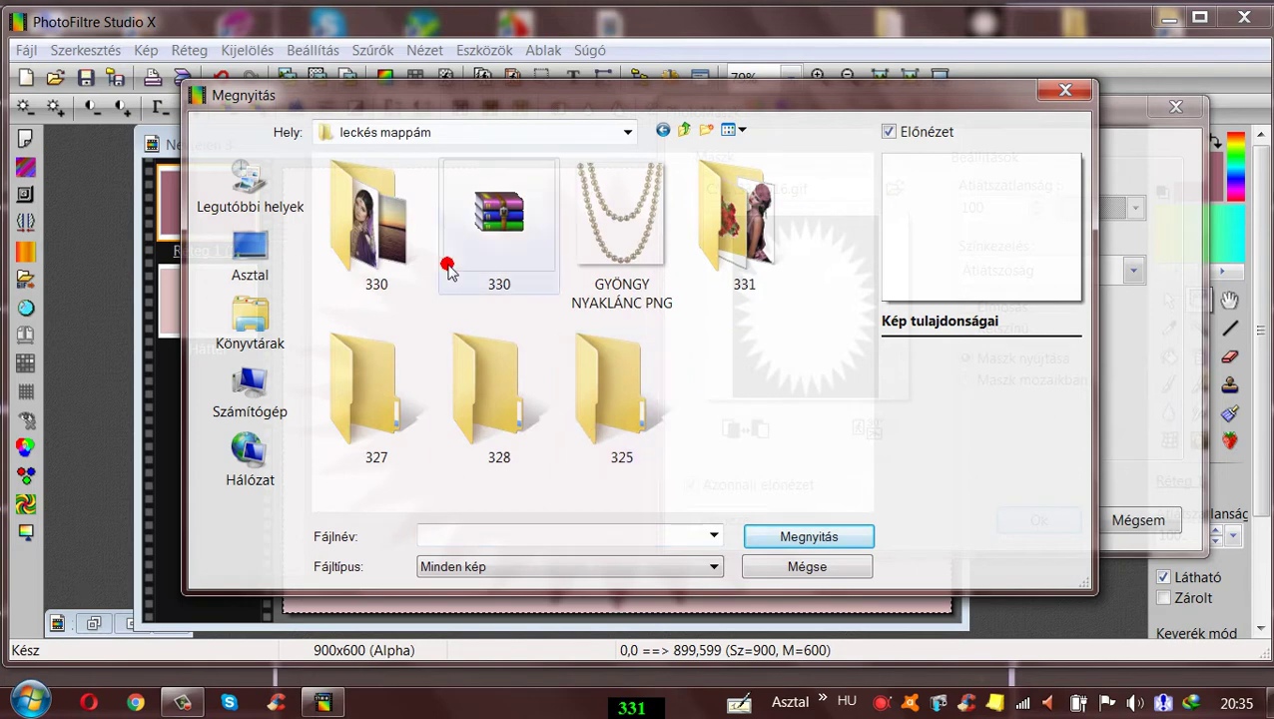
double_click(732, 205)
click(479, 388)
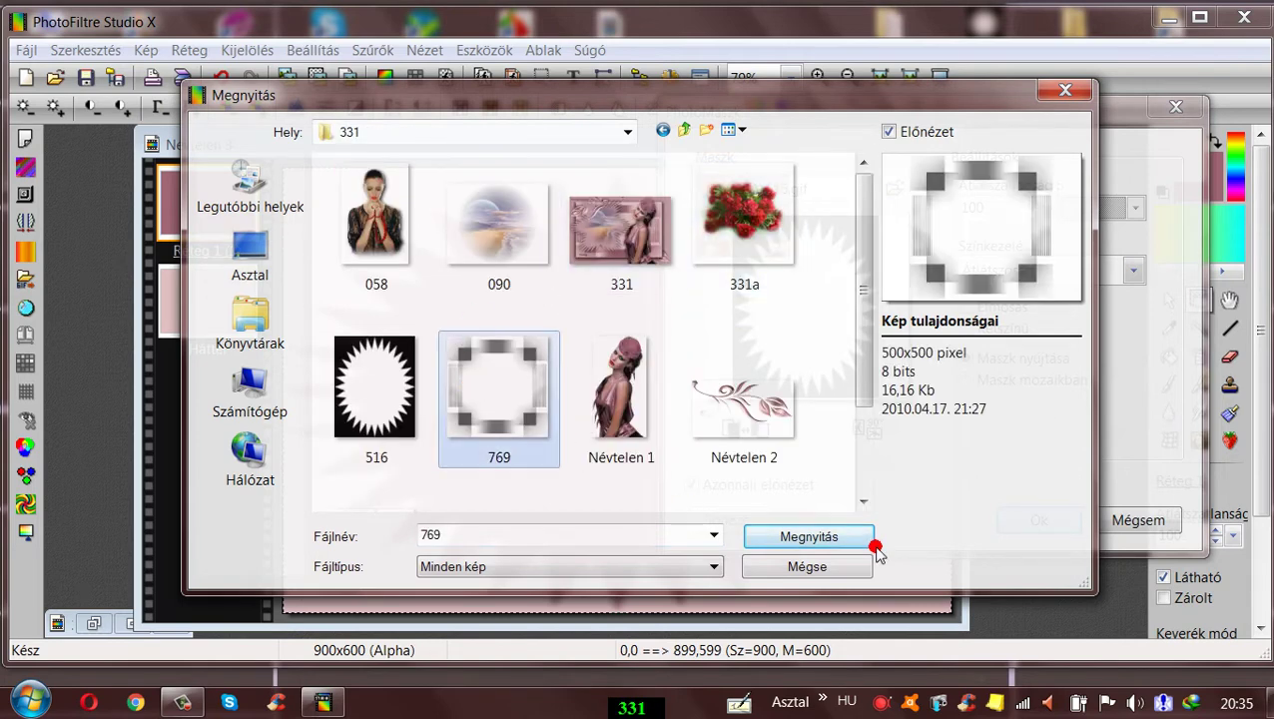
click(811, 538)
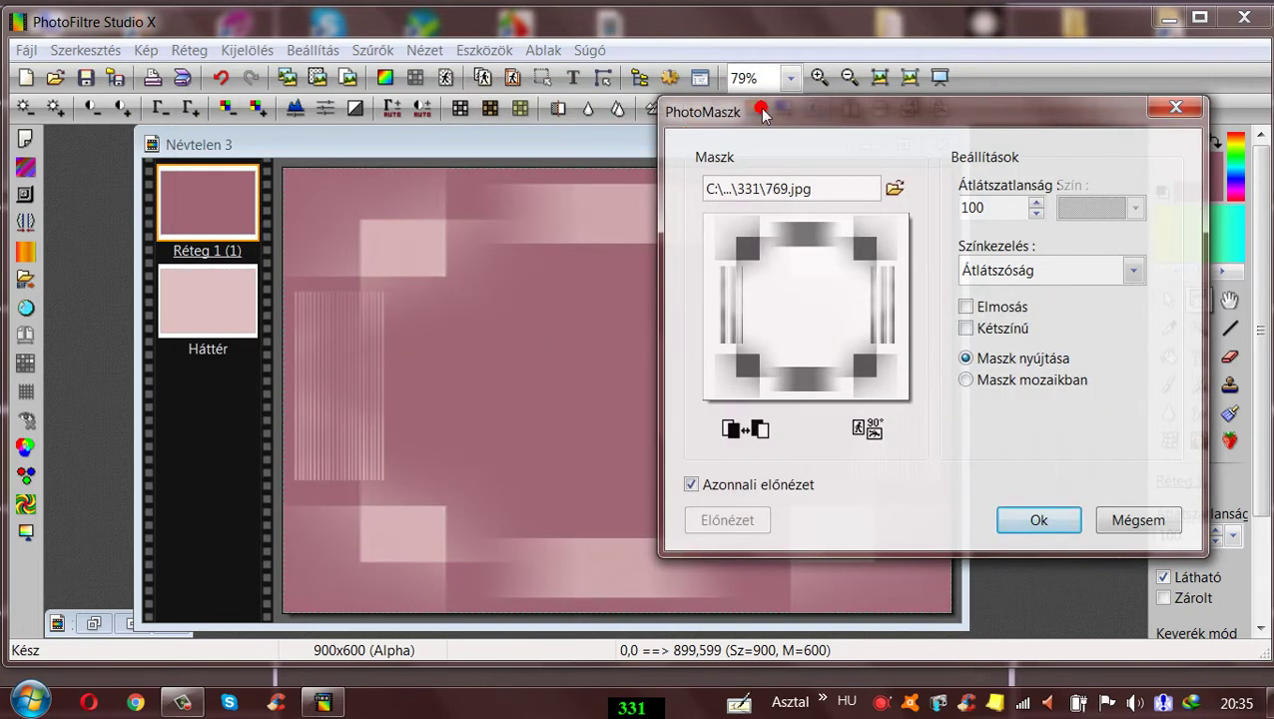
- Invert the 769 mask and apply it to the mauve layer at 100 opacity, stretched over the canvas
drag(767, 110, 801, 113)
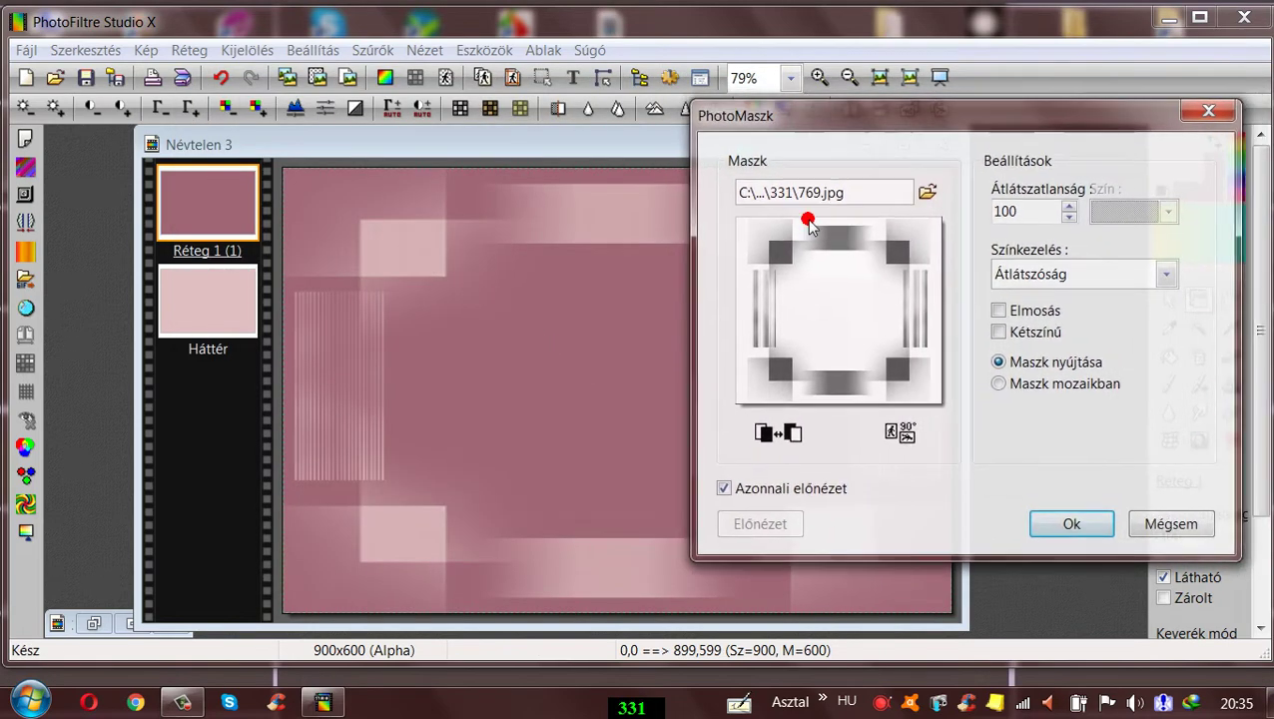
click(770, 437)
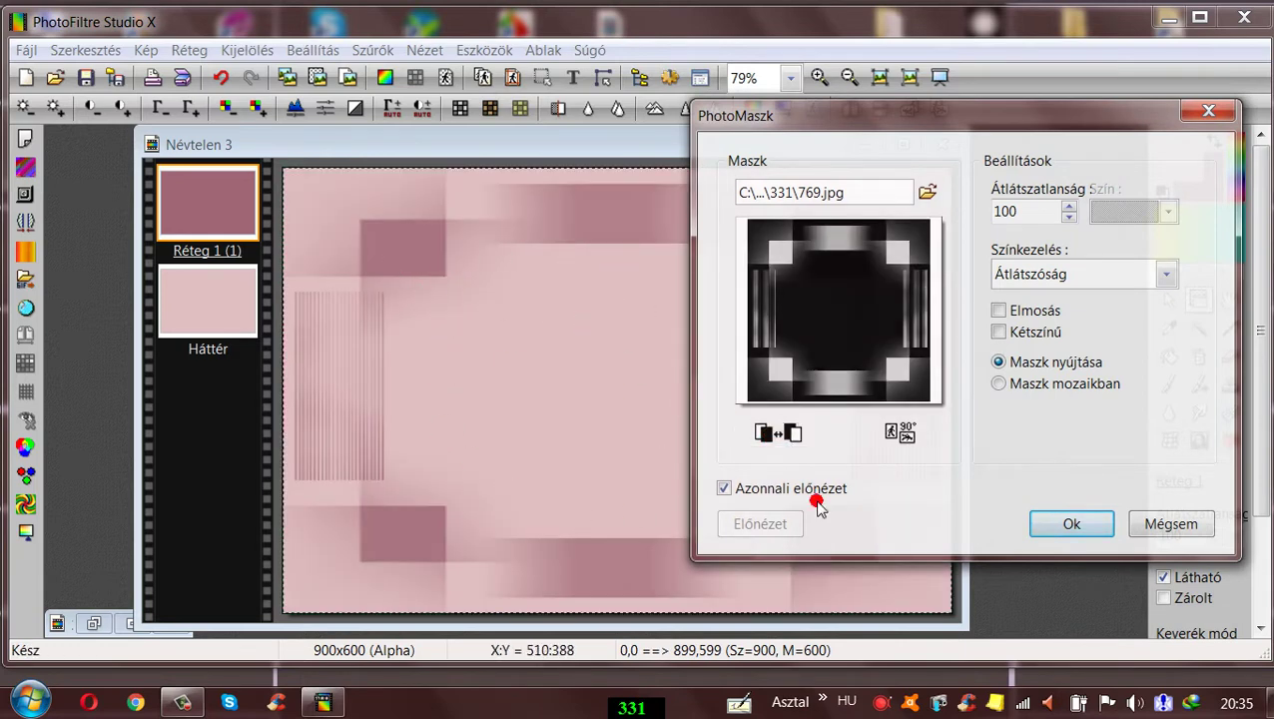
click(1067, 527)
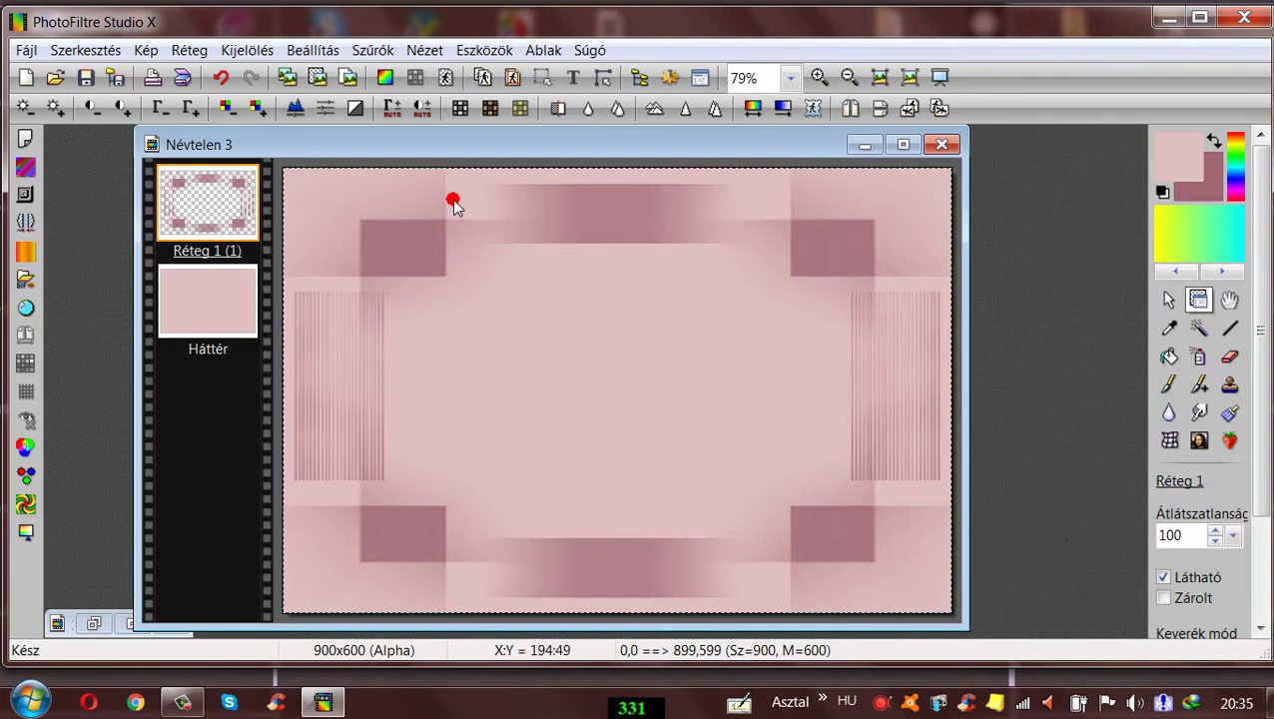
drag(432, 141, 401, 147)
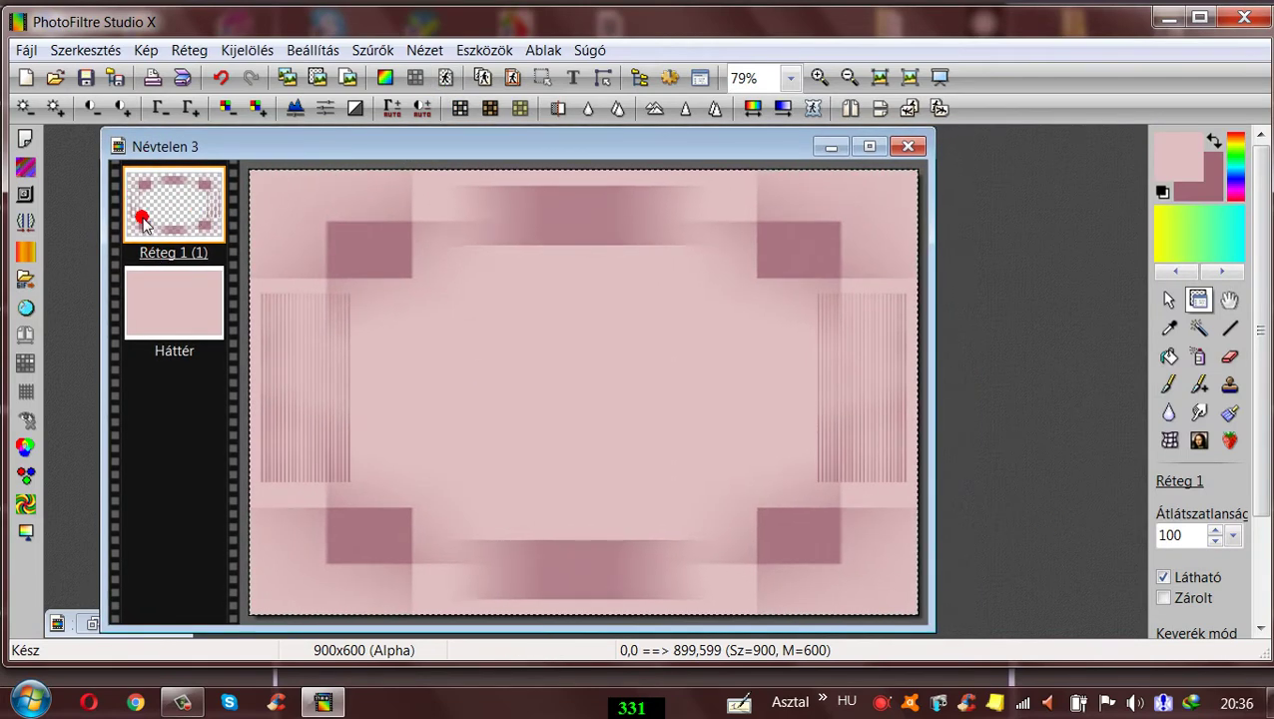
- Hide the background layer to check the masked mauve layer on its own, and undo the hiding
drag(420, 146, 439, 141)
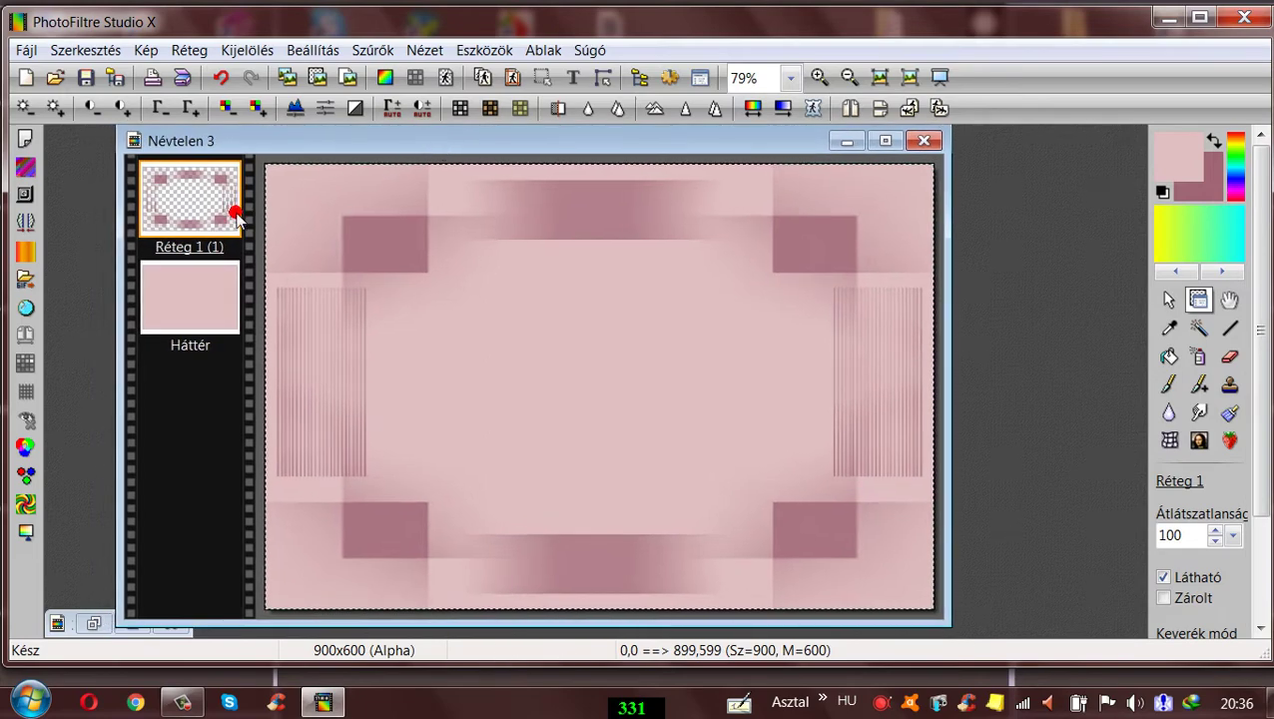
right_click(200, 299)
click(248, 268)
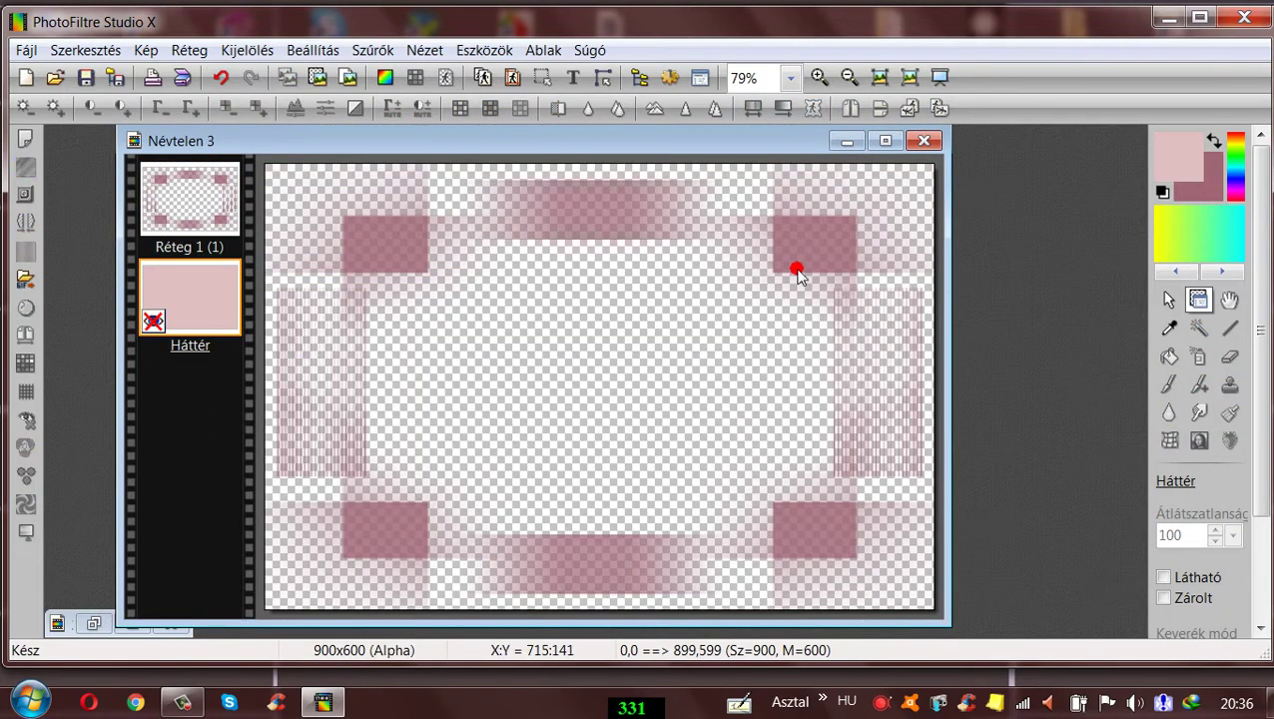
click(221, 79)
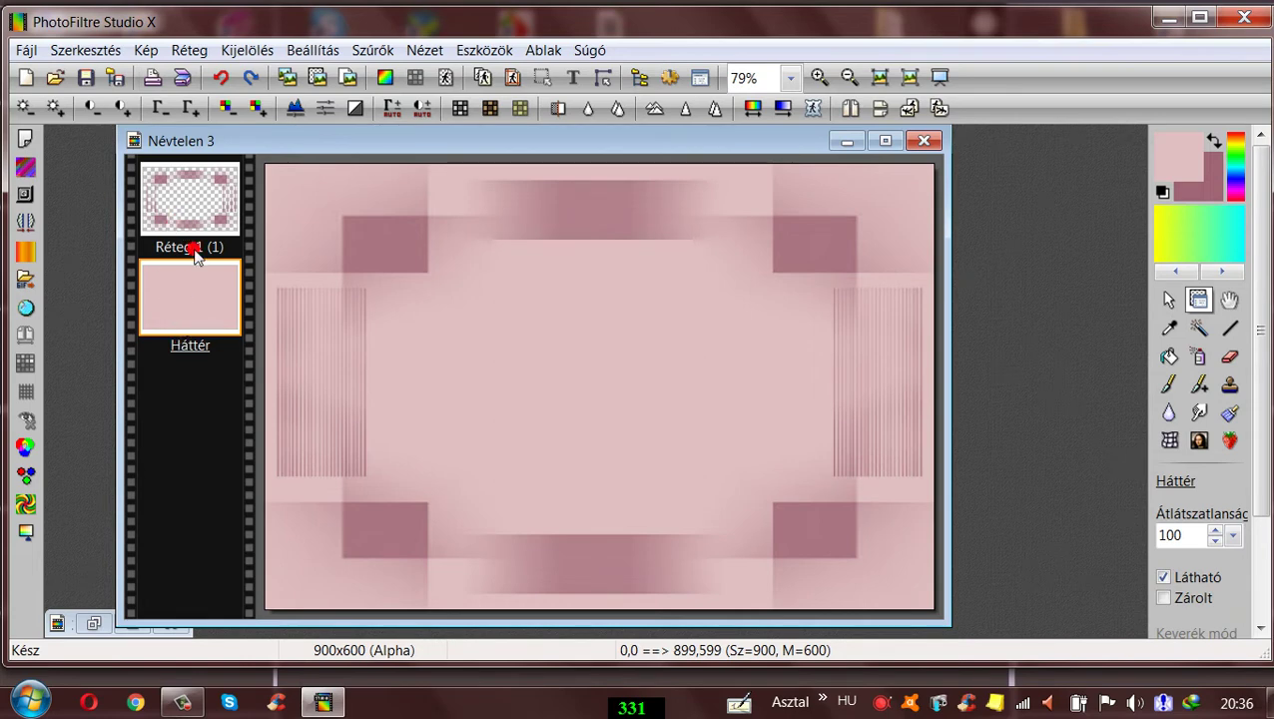
drag(281, 145, 278, 135)
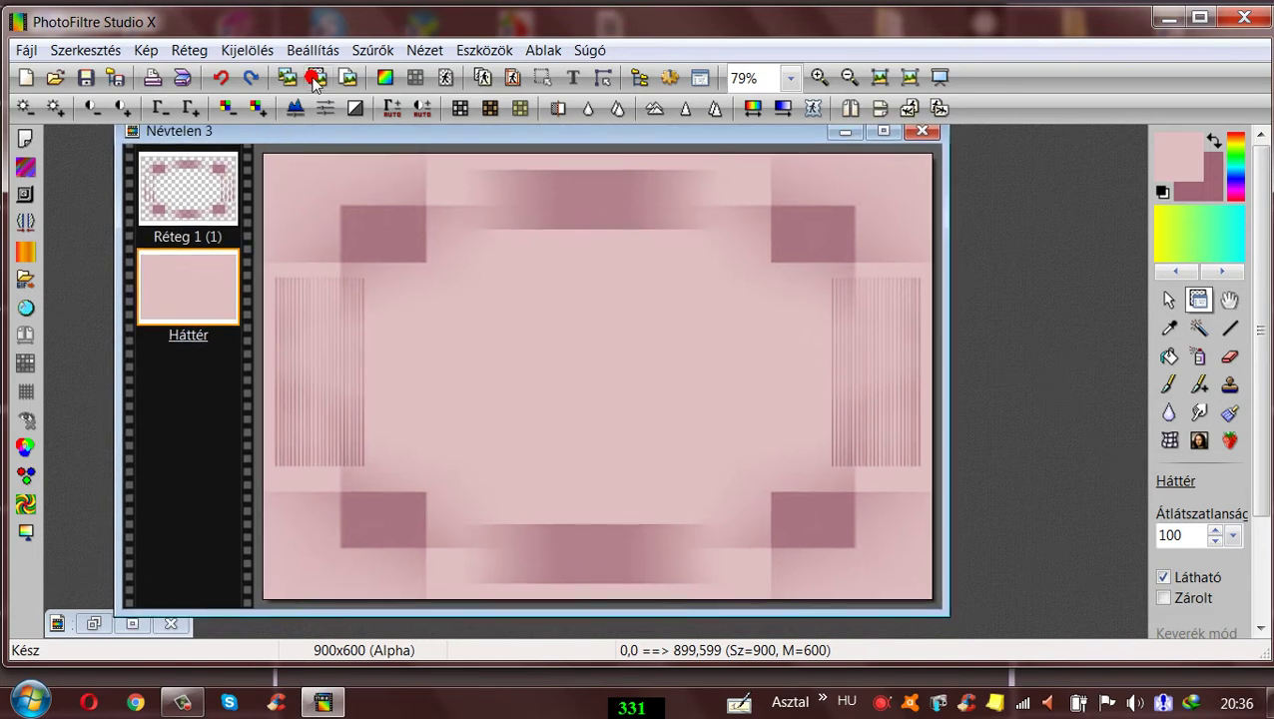
click(383, 50)
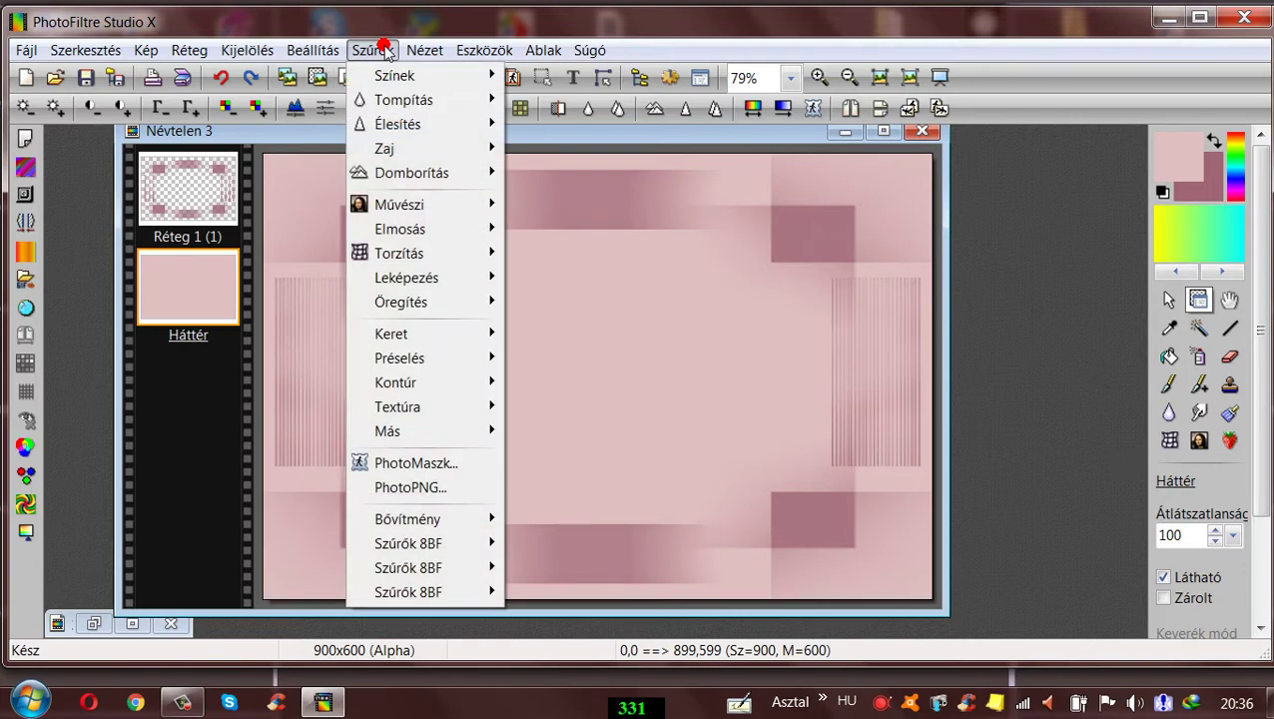
click(449, 462)
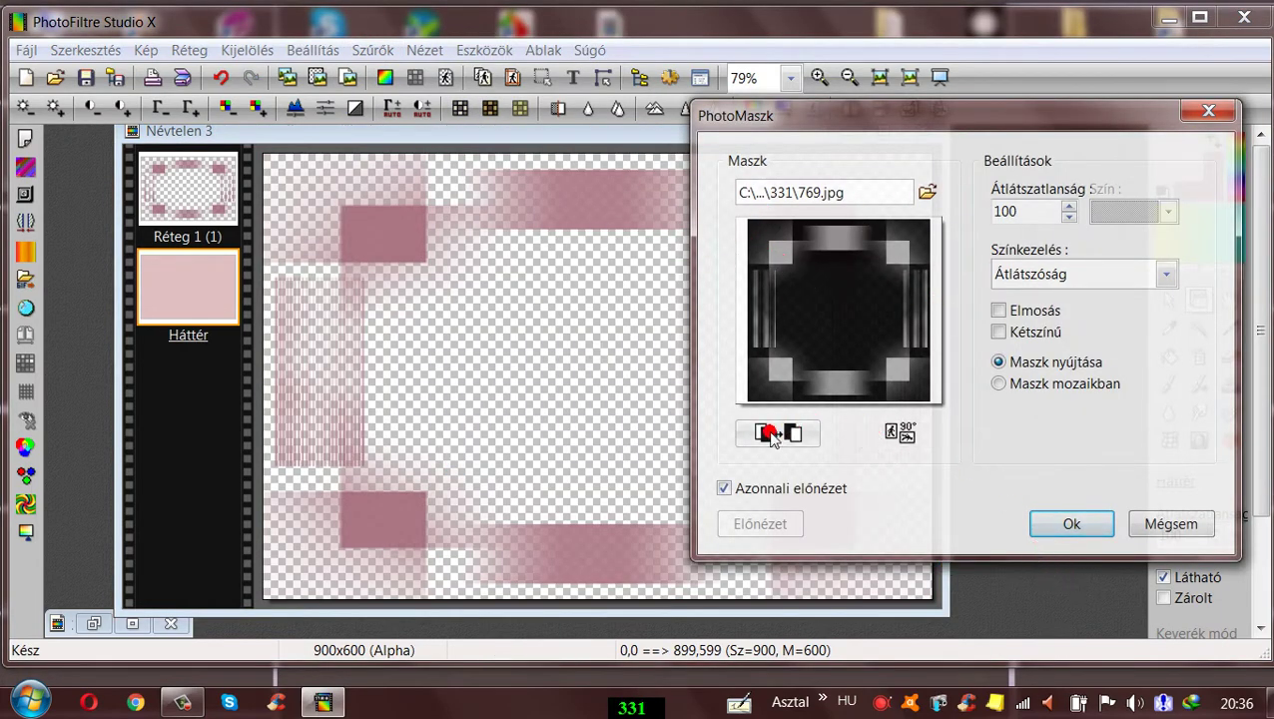
click(1159, 516)
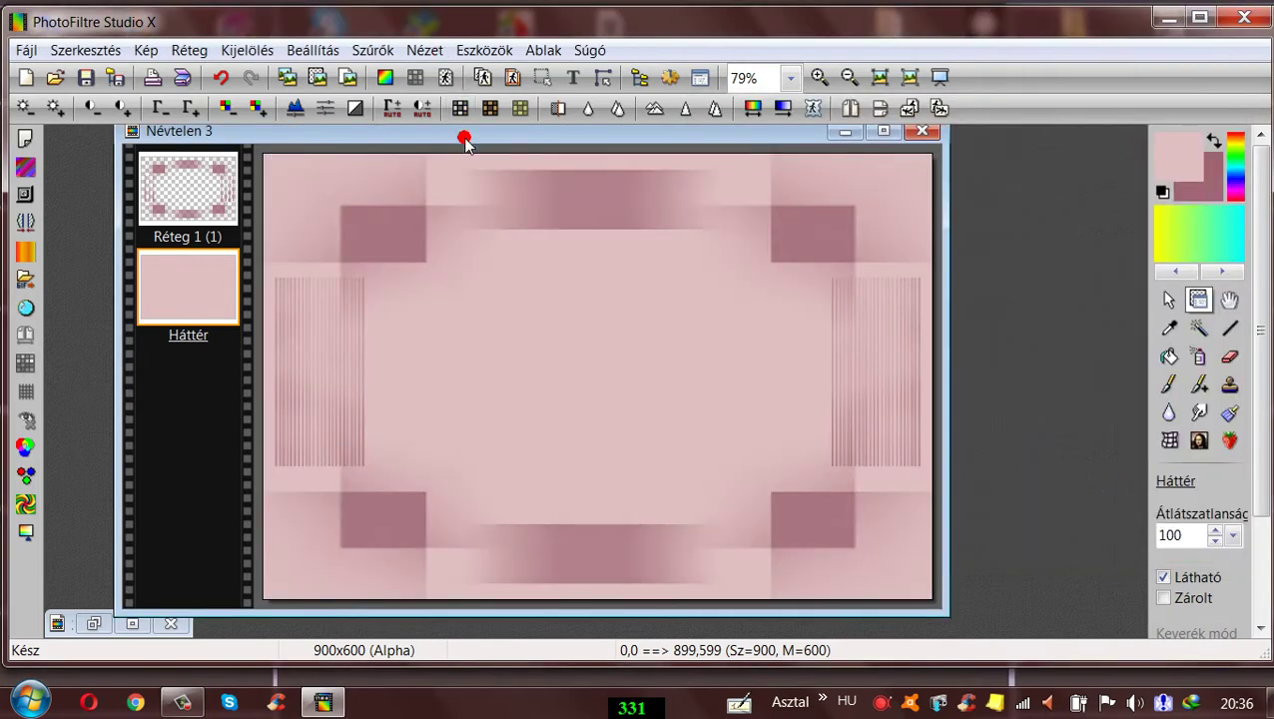
drag(464, 140, 483, 140)
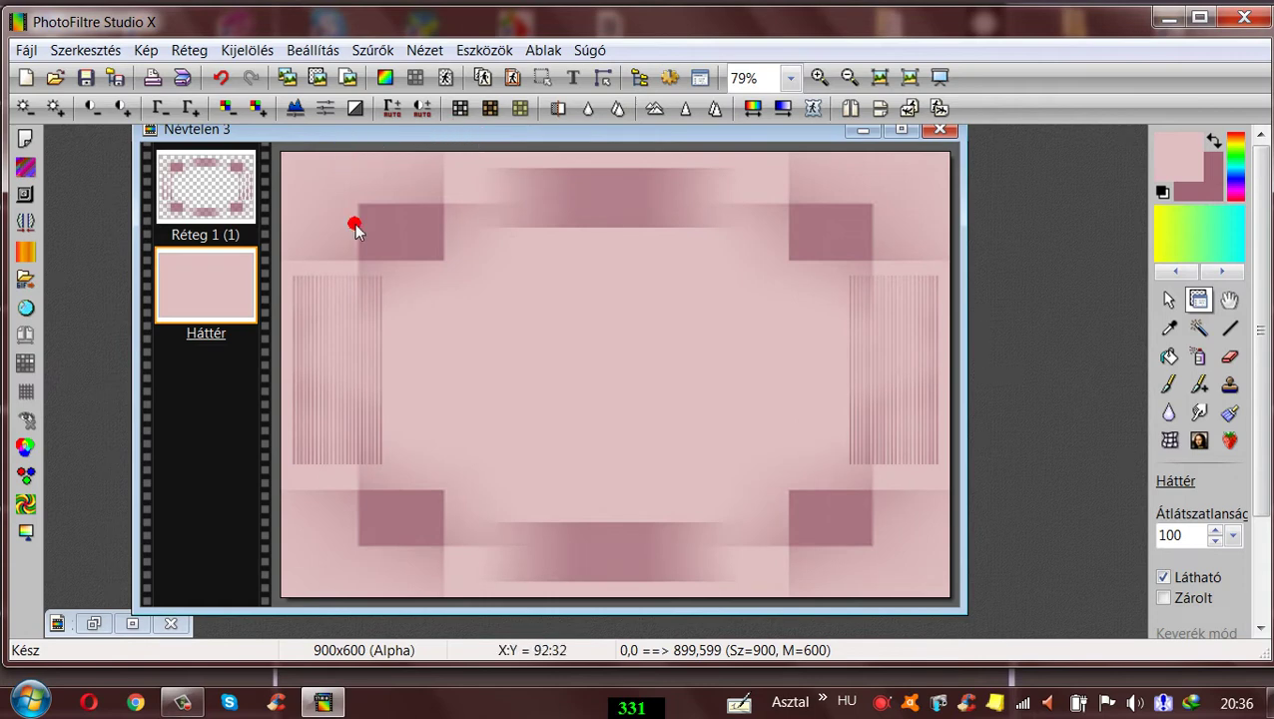
- Duplicate the masked mauve layer Réteg 1 and merge the copy with the layer below it
click(195, 170)
click(183, 52)
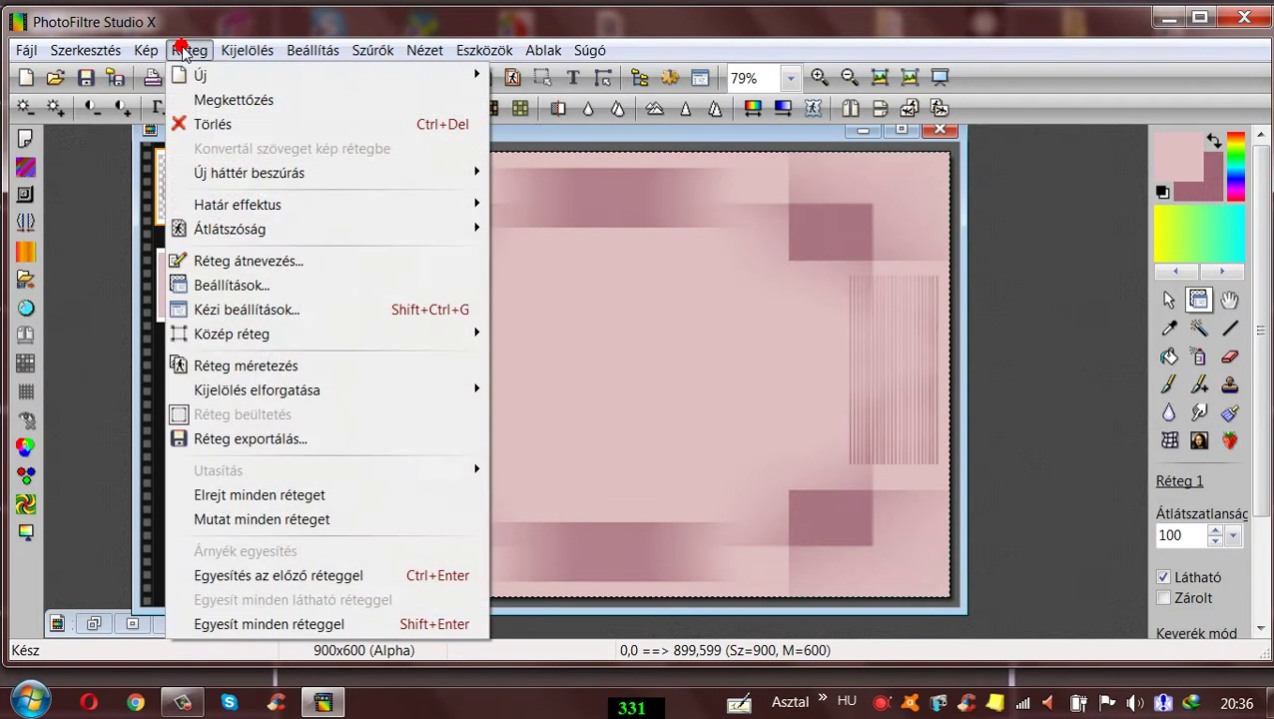
click(217, 100)
click(228, 179)
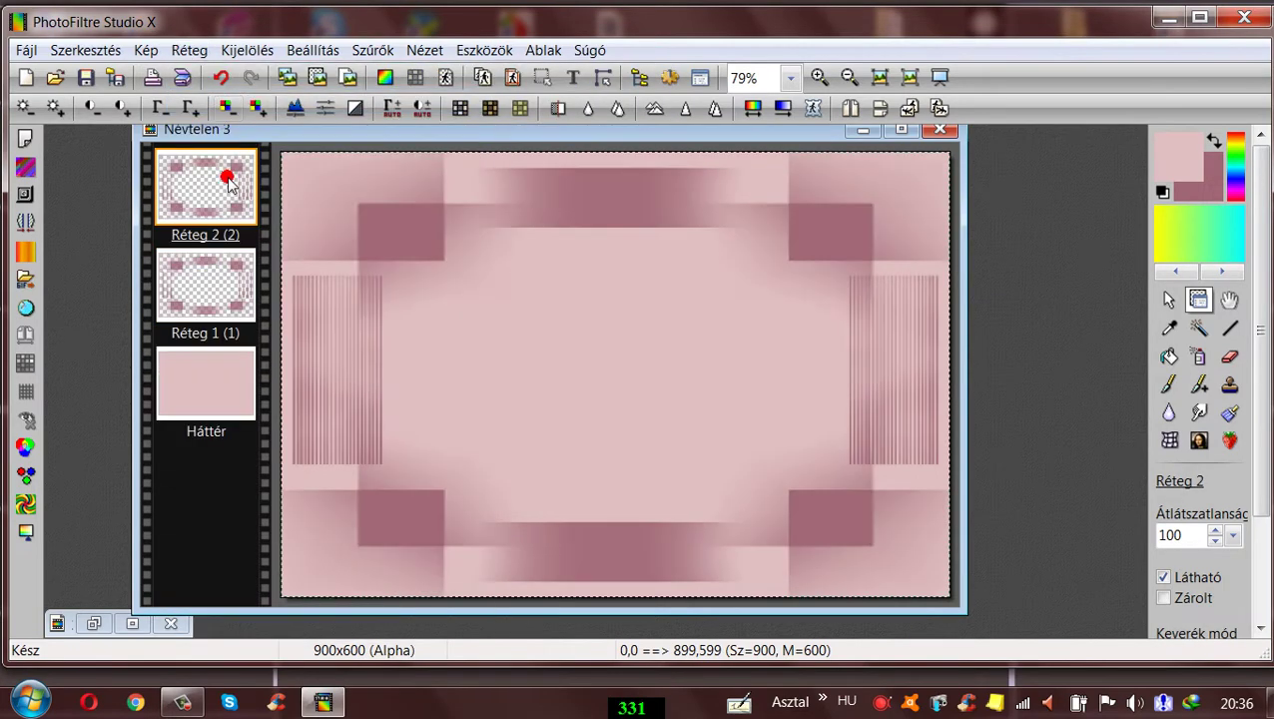
right_click(223, 180)
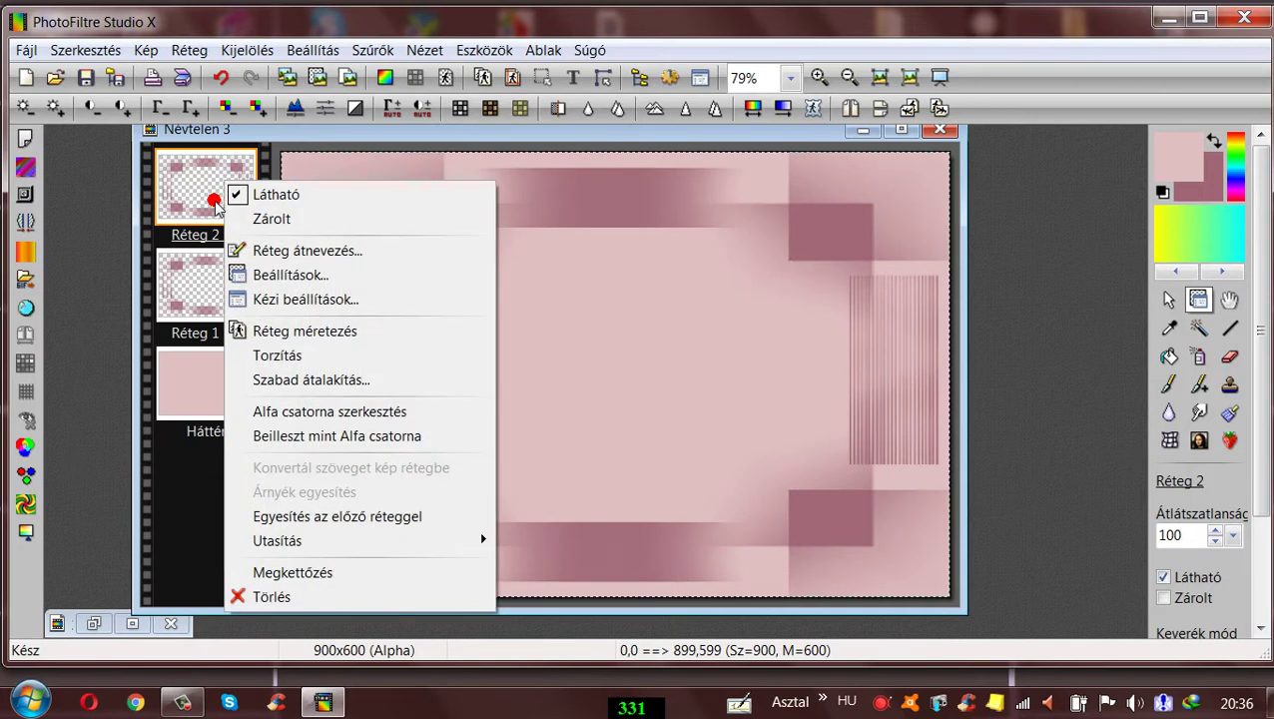
click(286, 517)
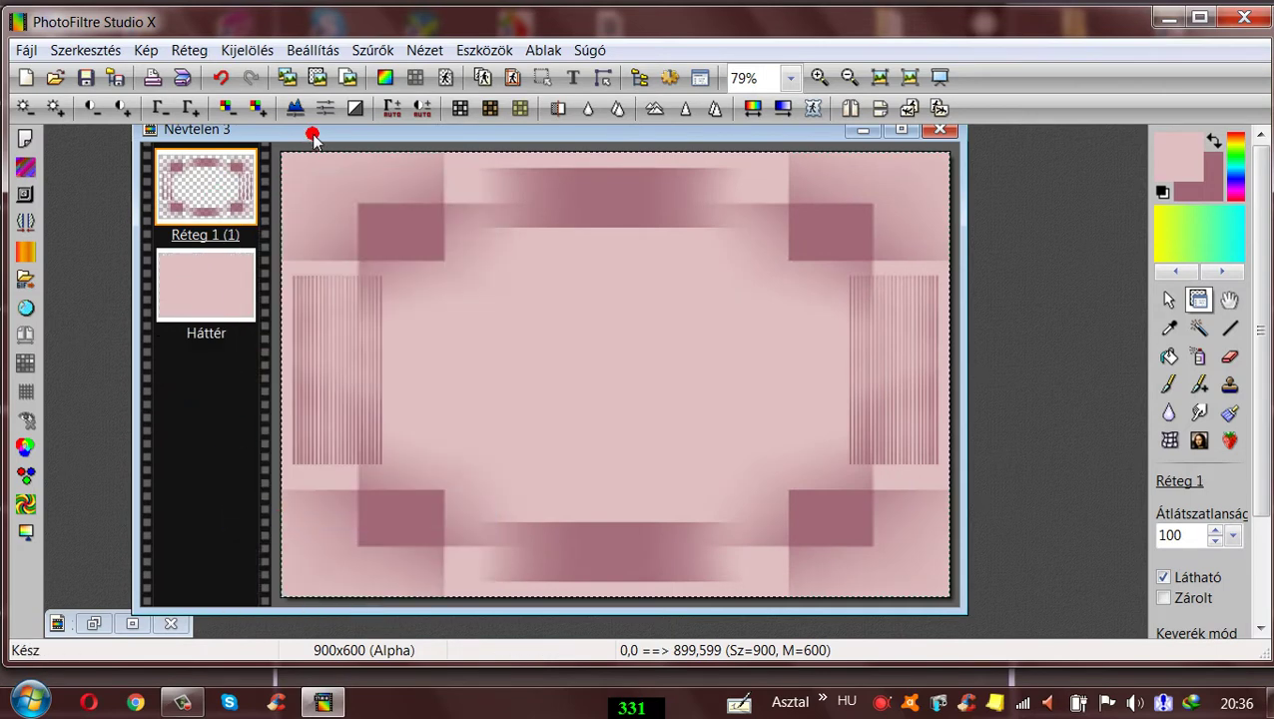
drag(312, 134, 303, 135)
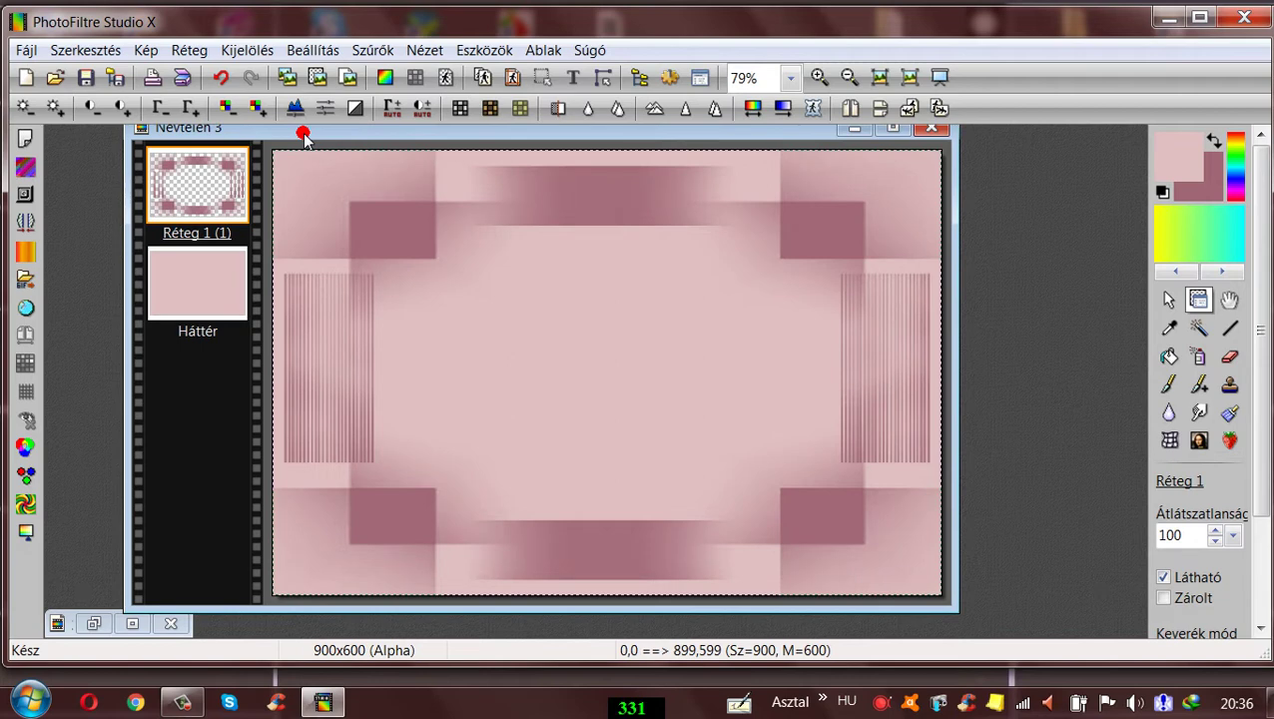
drag(304, 134, 312, 138)
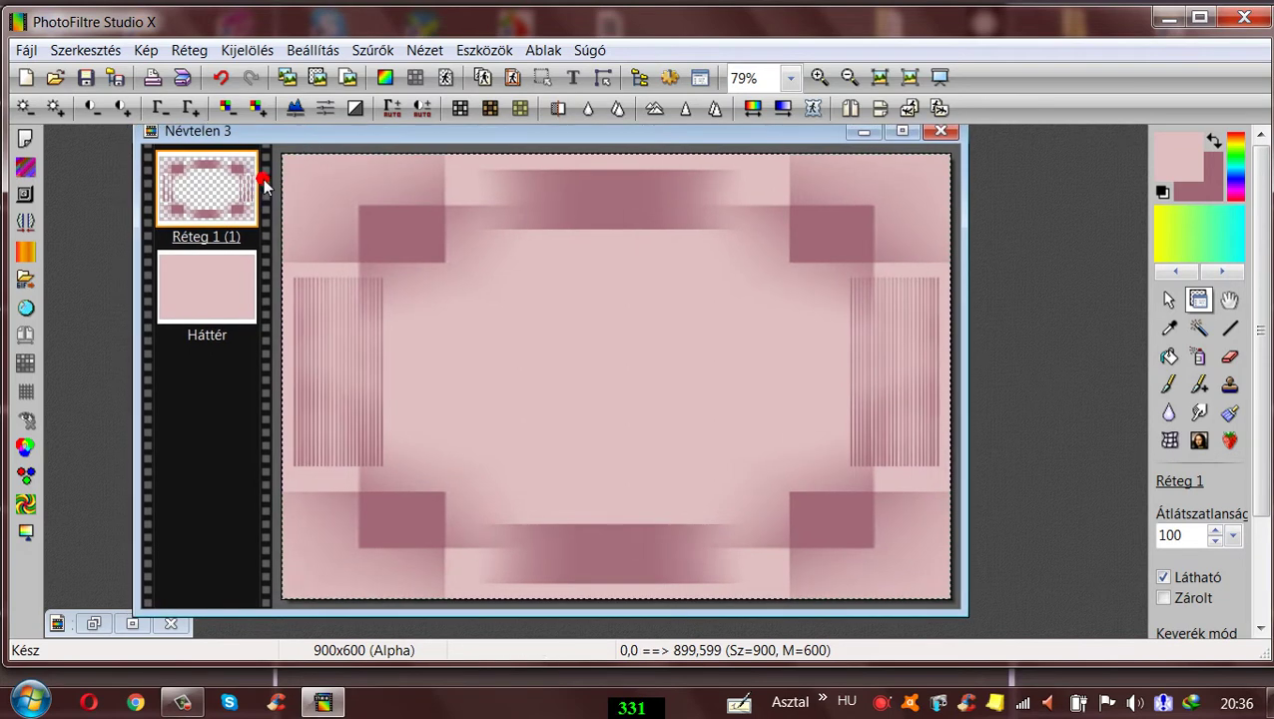
- Duplicate the light pink background layer as a new layer
click(230, 272)
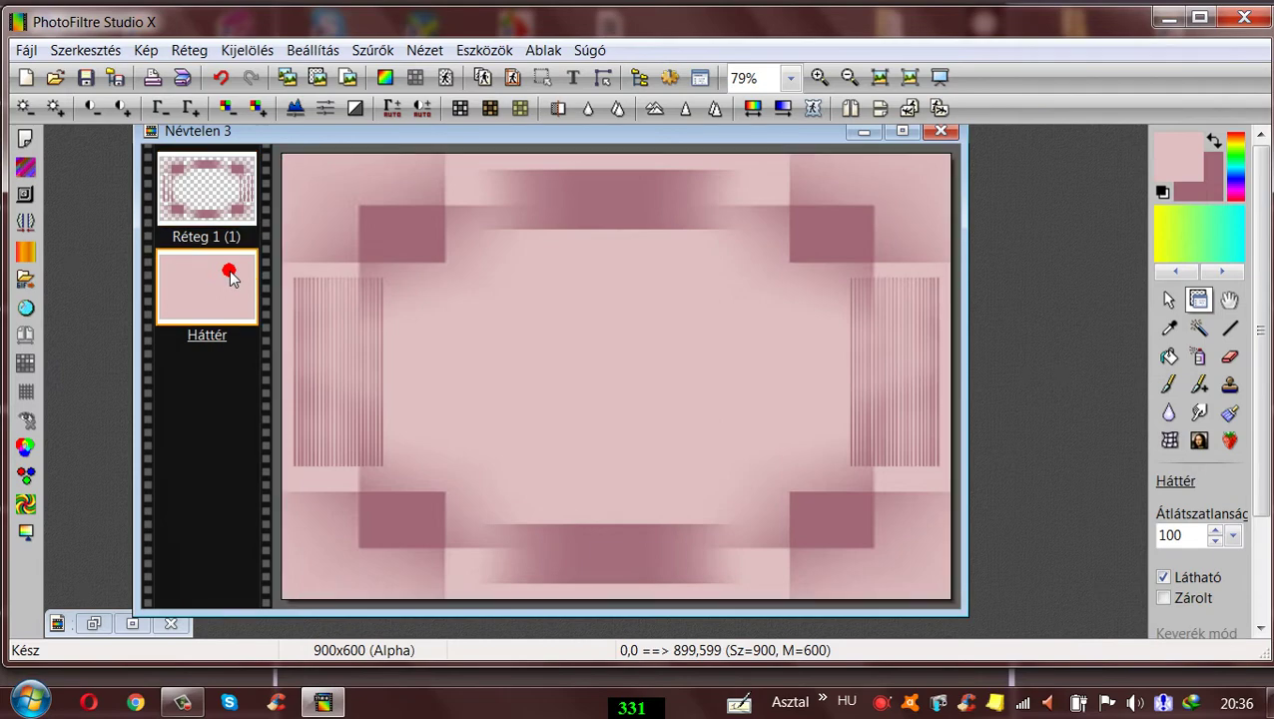
click(189, 50)
click(213, 101)
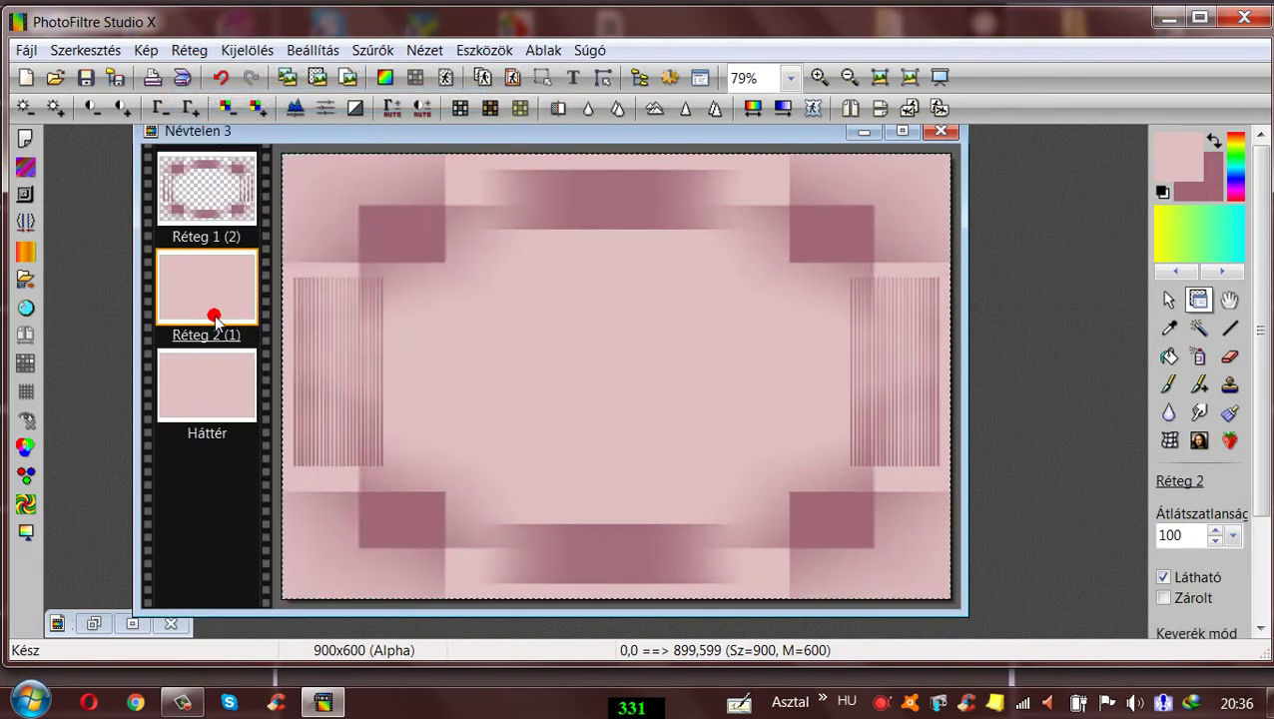
- Apply the Texture02.jpg texture to the background at 24% opacity, 30% ratio and 100% emboss, and hide the plain pink copy above it
click(209, 379)
click(373, 50)
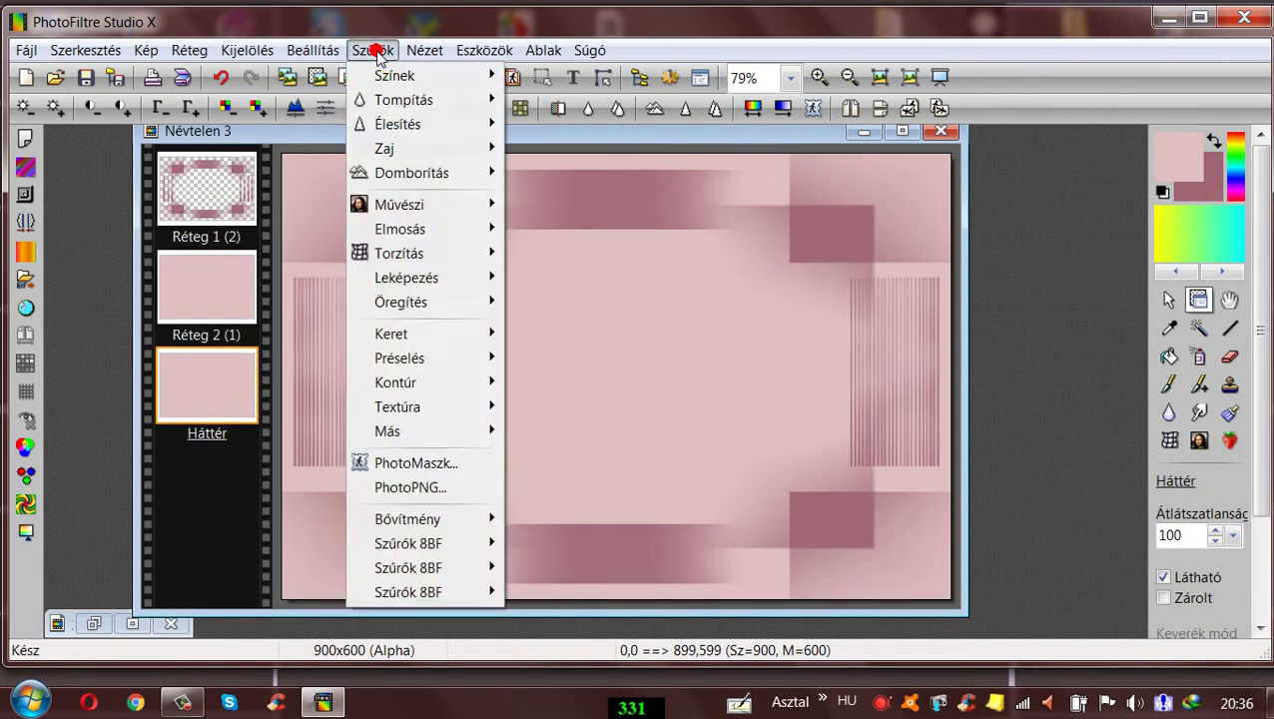
mouse_move(384, 407)
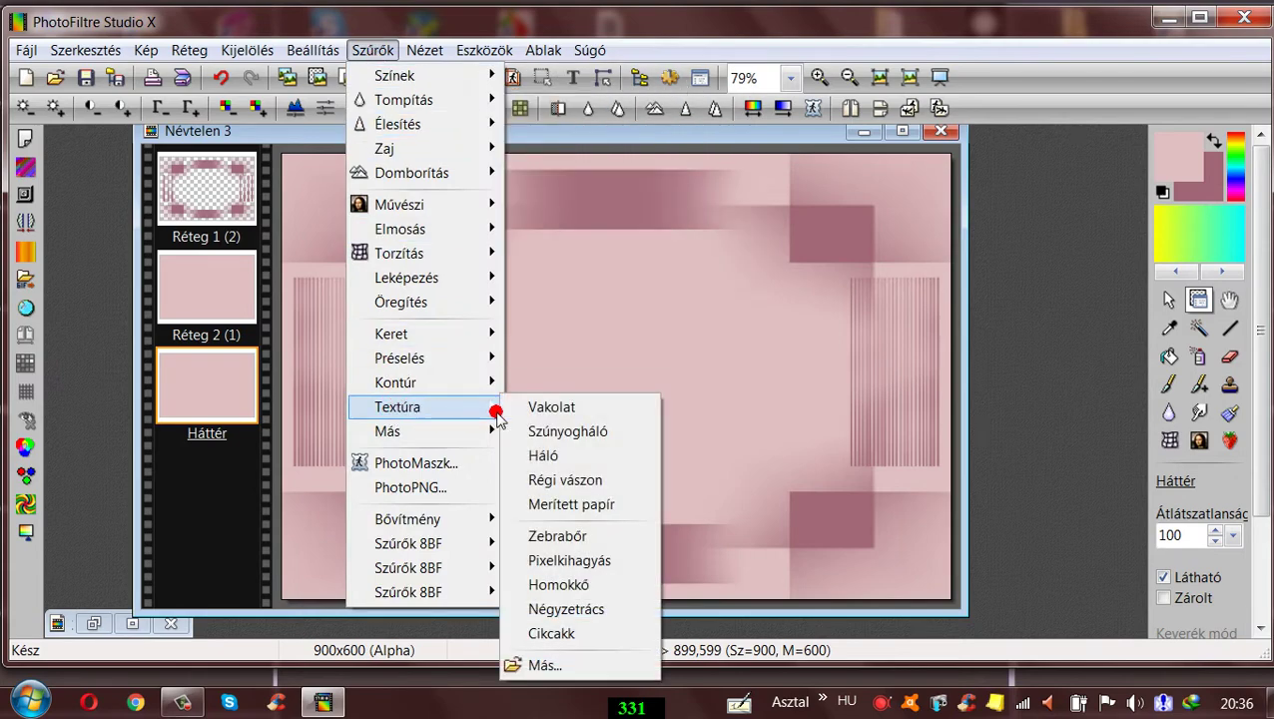
click(519, 664)
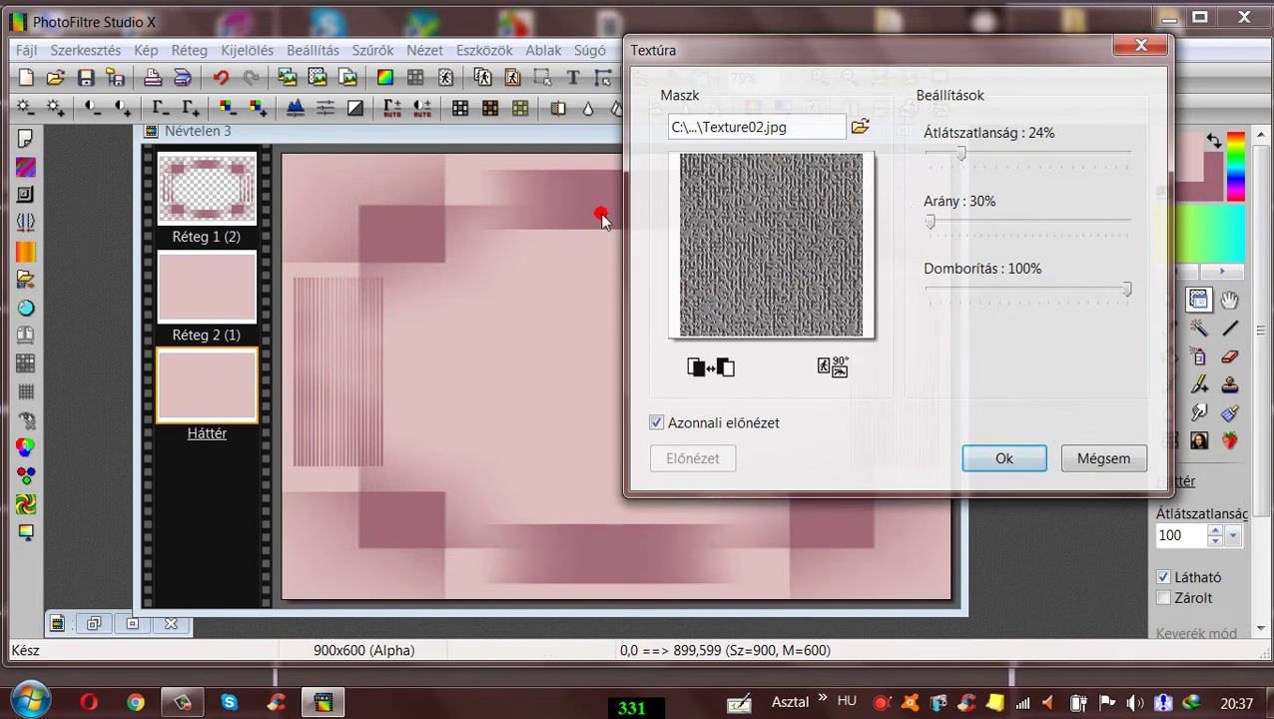
click(998, 460)
right_click(222, 285)
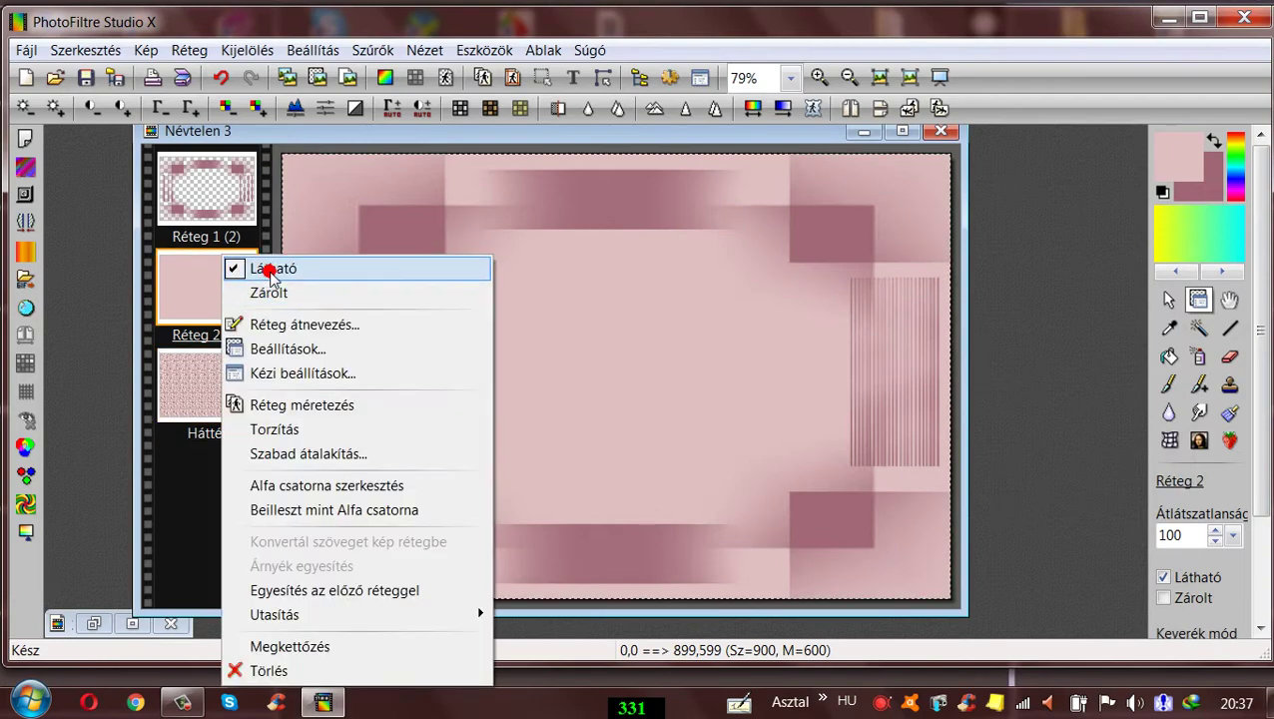
click(266, 272)
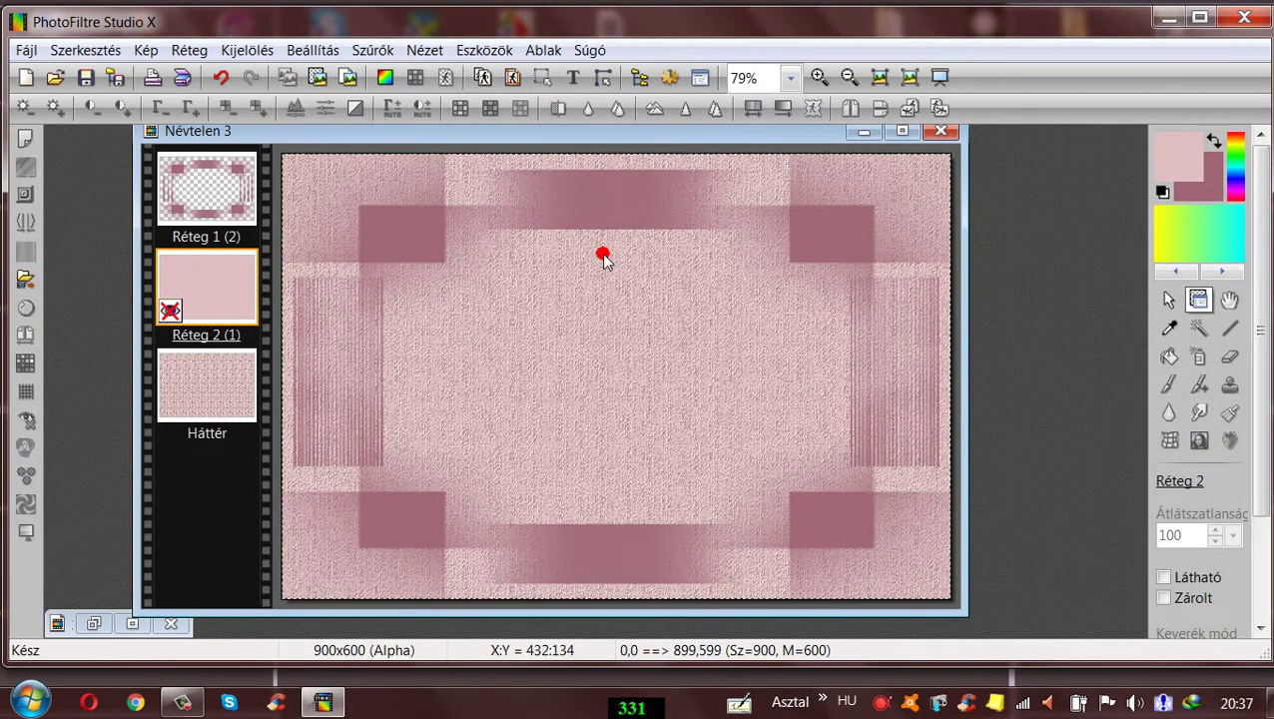
click(375, 50)
click(215, 390)
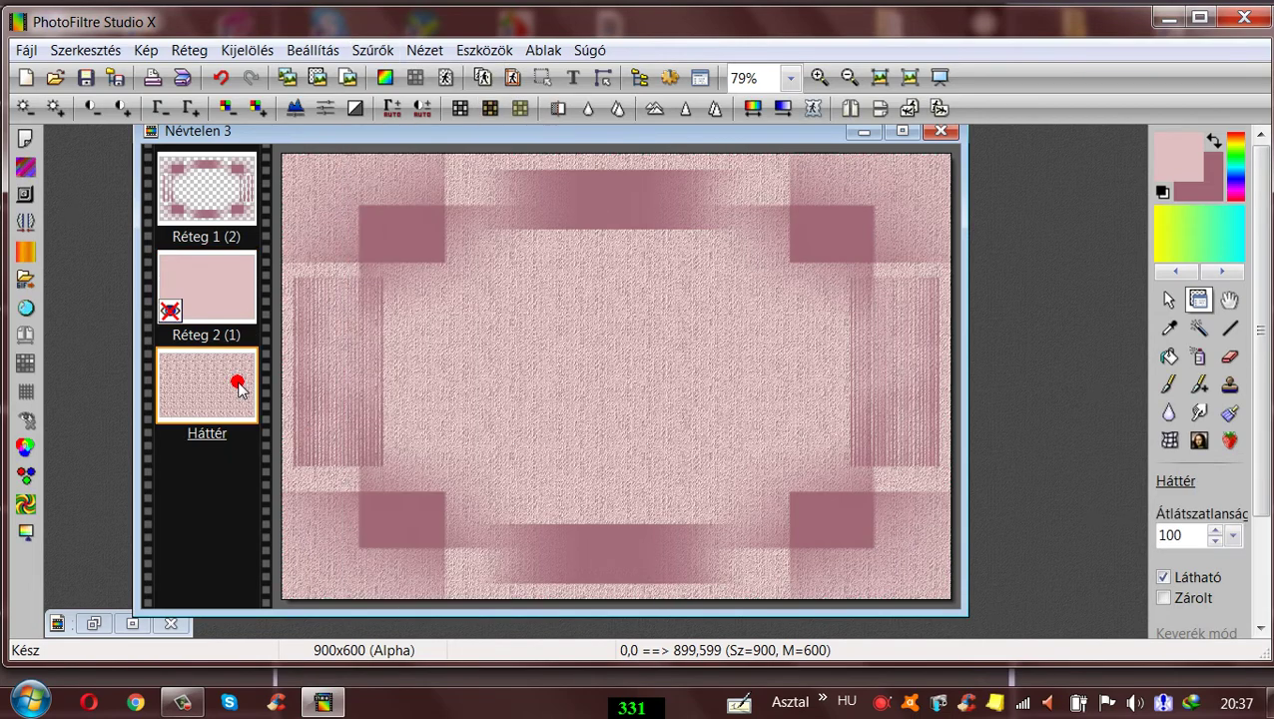
click(372, 48)
mouse_move(407, 407)
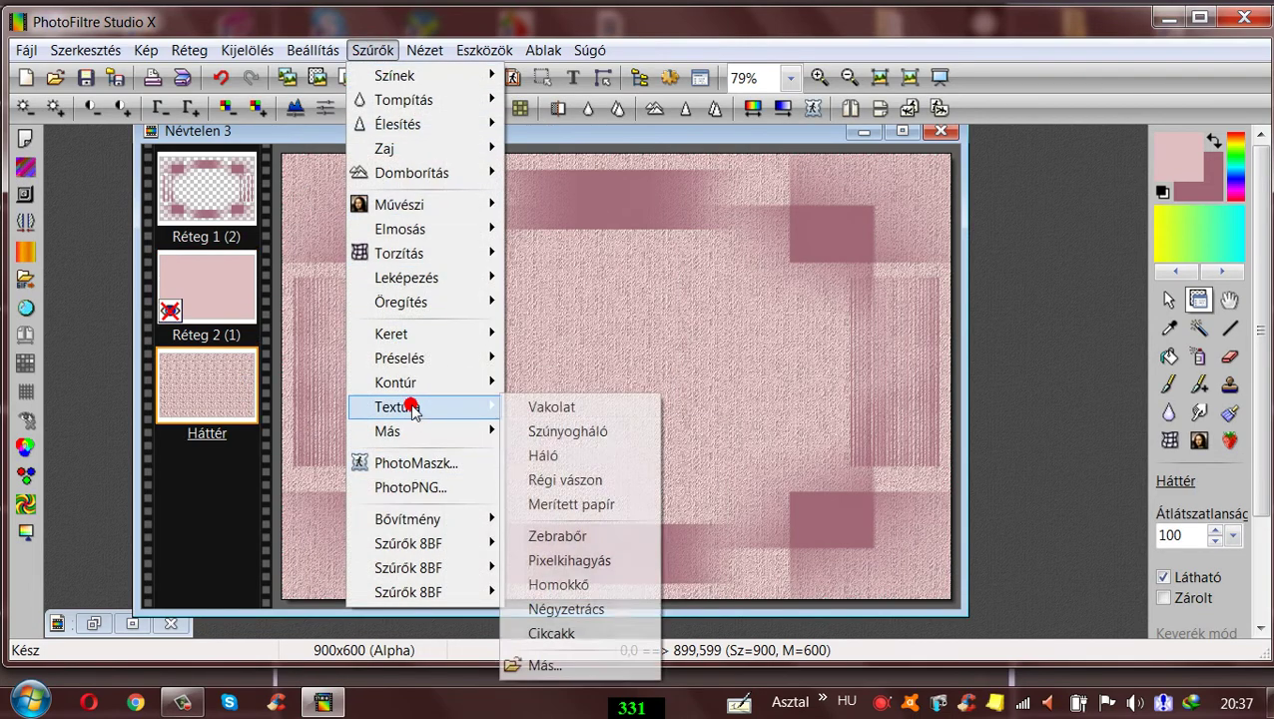
click(557, 665)
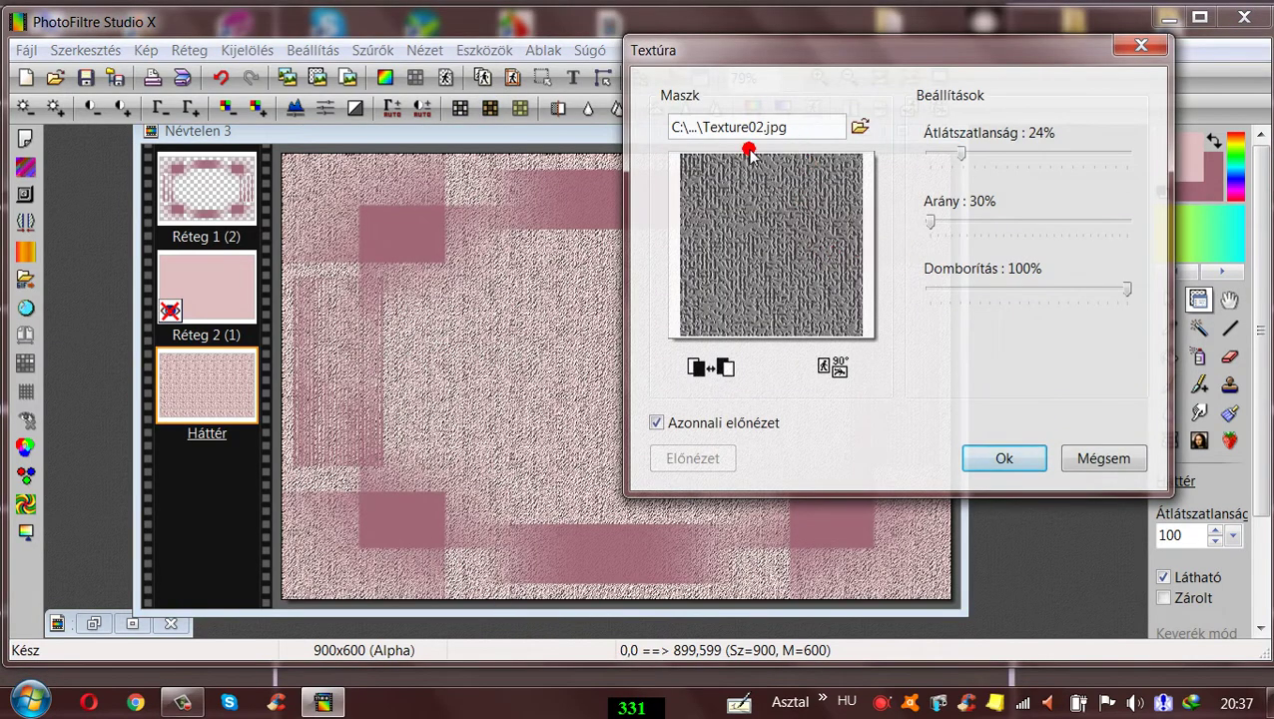
click(857, 127)
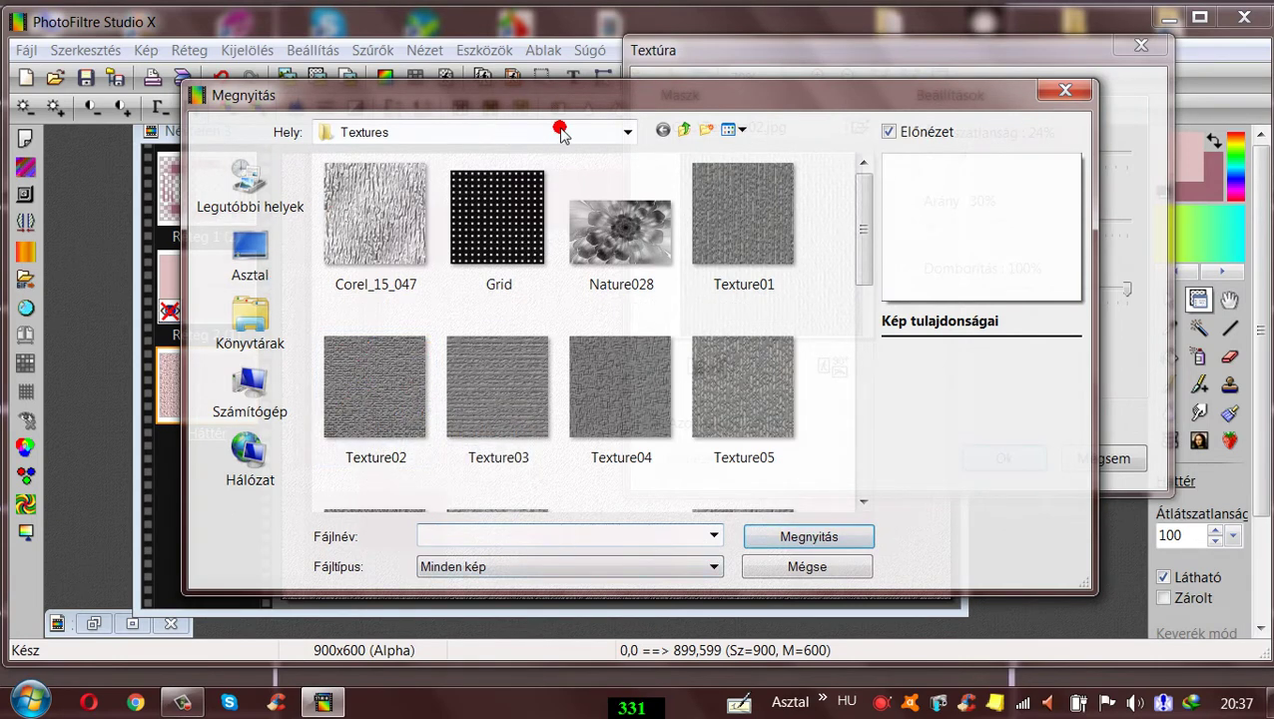
drag(609, 105, 563, 90)
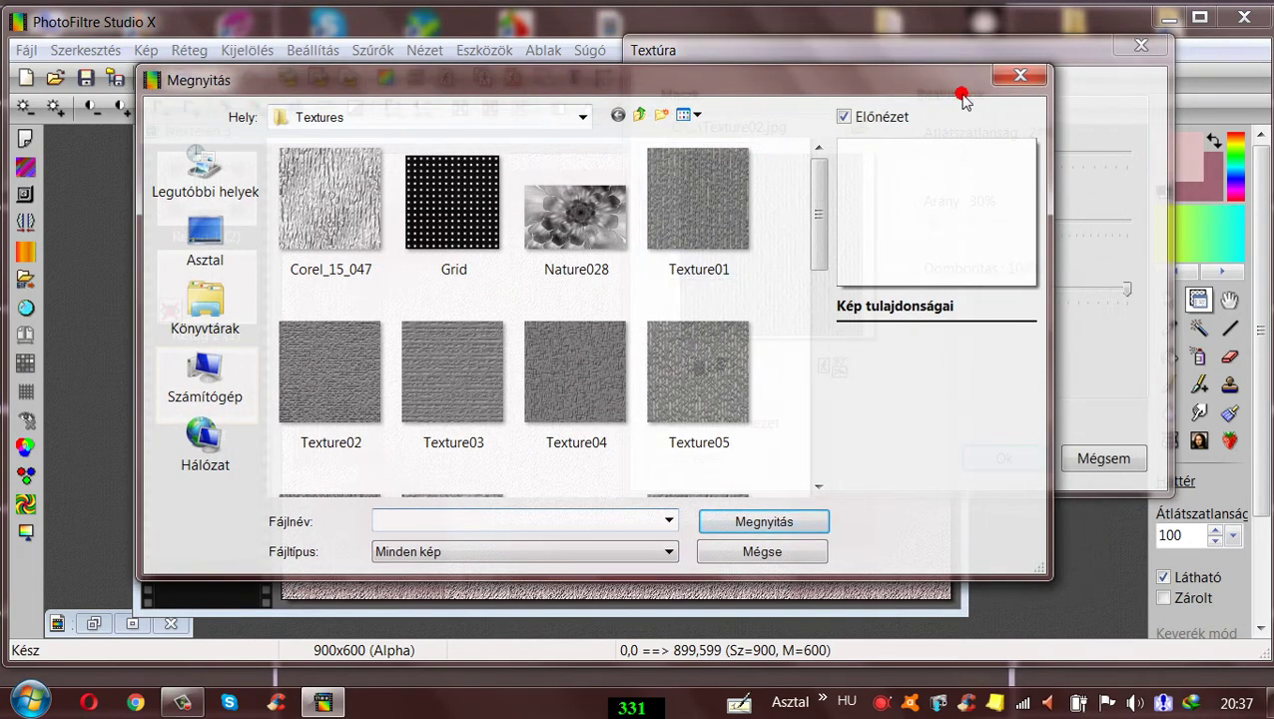
click(1017, 77)
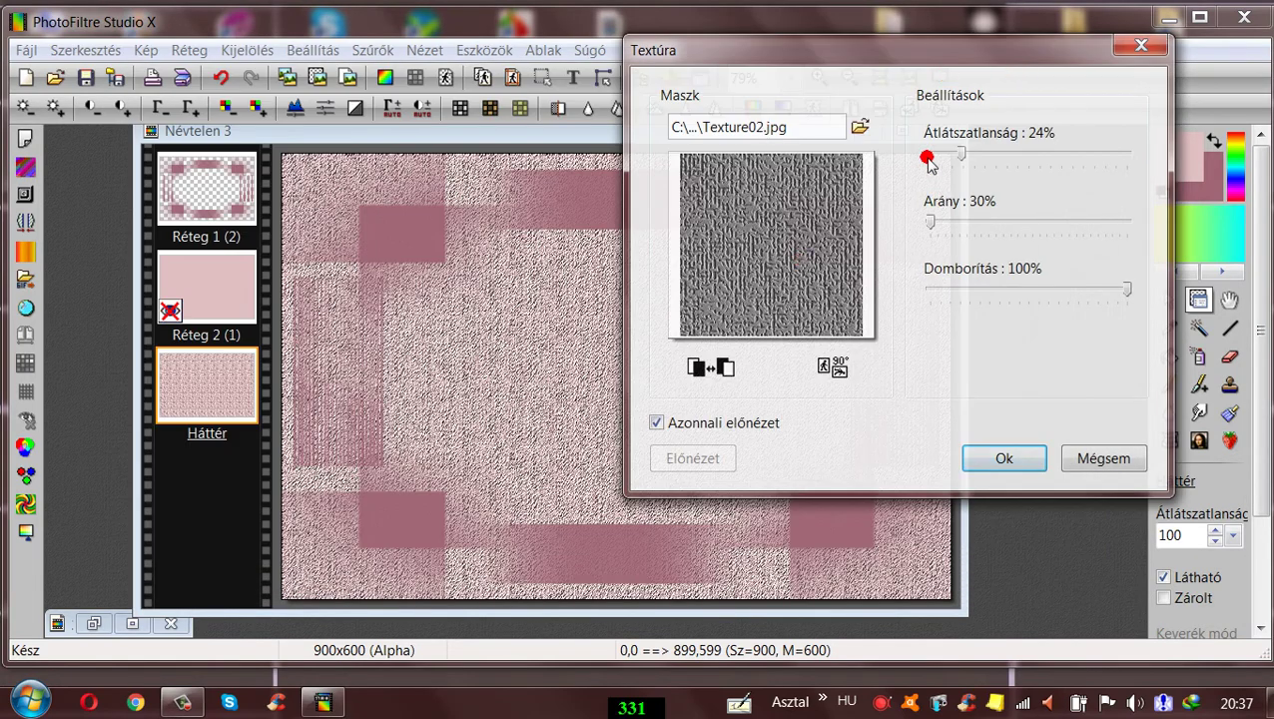
click(841, 374)
click(930, 224)
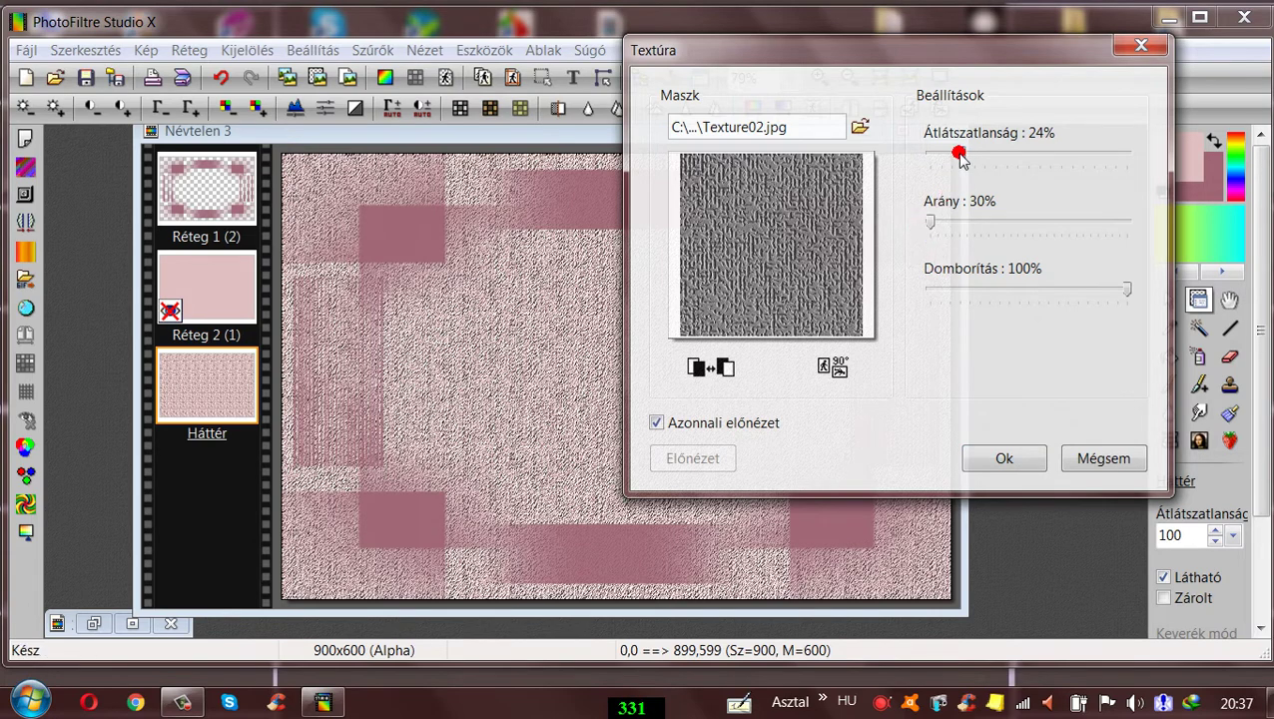
click(1141, 48)
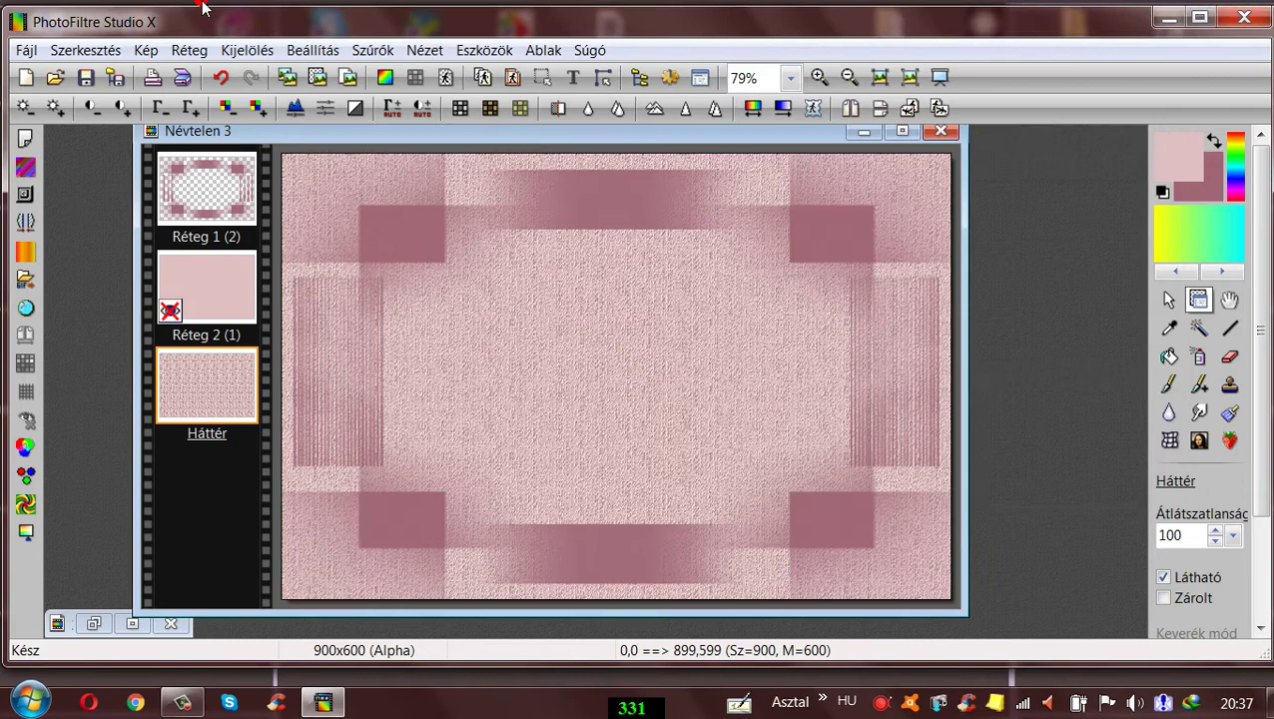
- Undo the hiding of the pink copy and the texture applied to the background
click(221, 77)
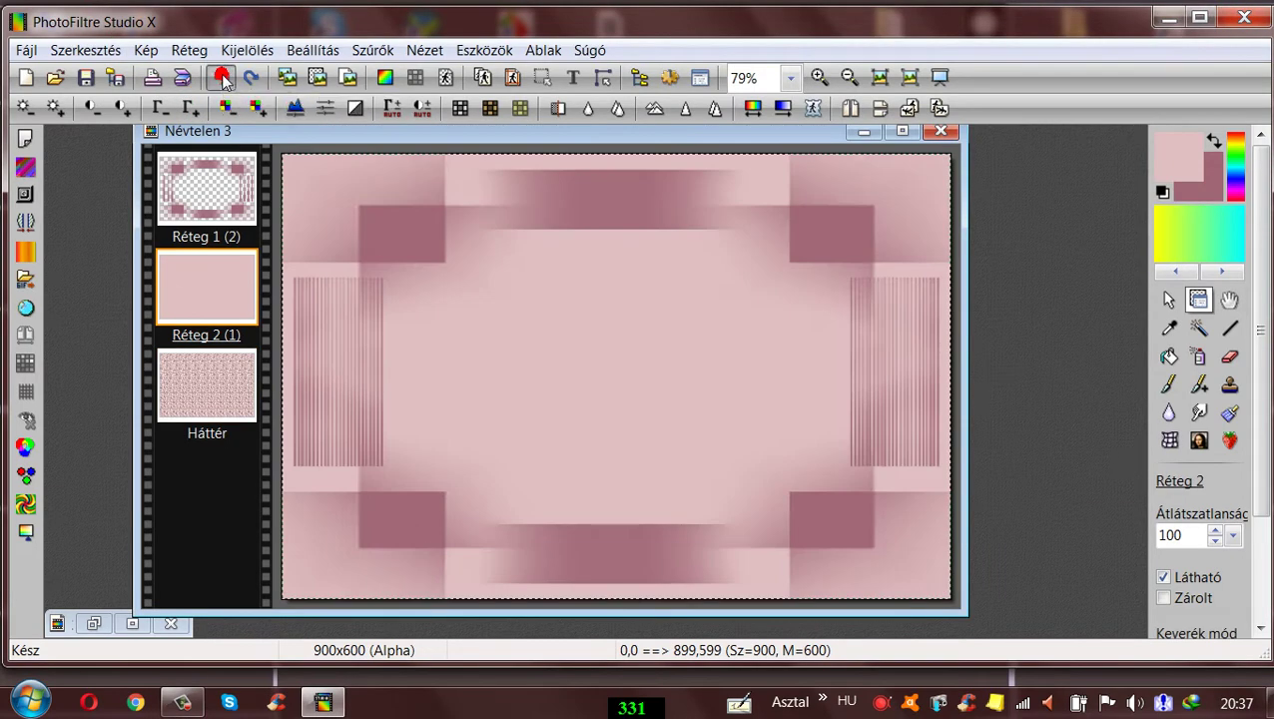
click(222, 77)
click(191, 393)
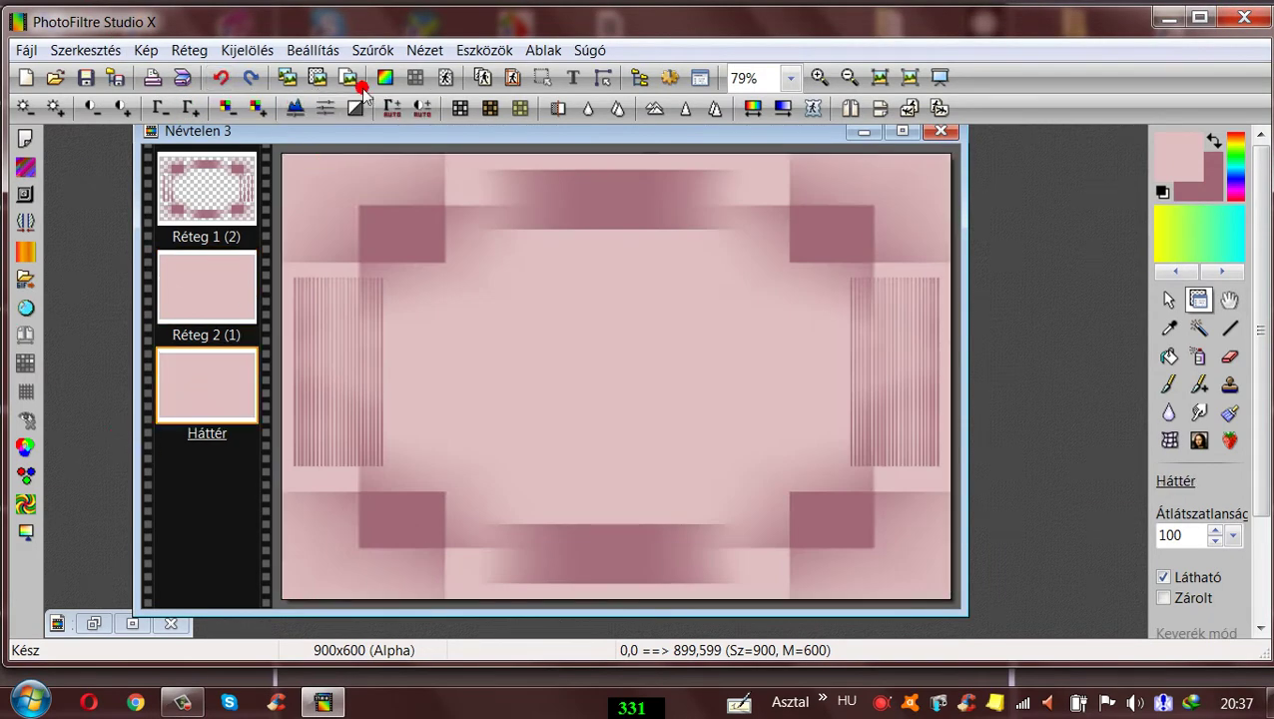
click(380, 50)
mouse_move(421, 406)
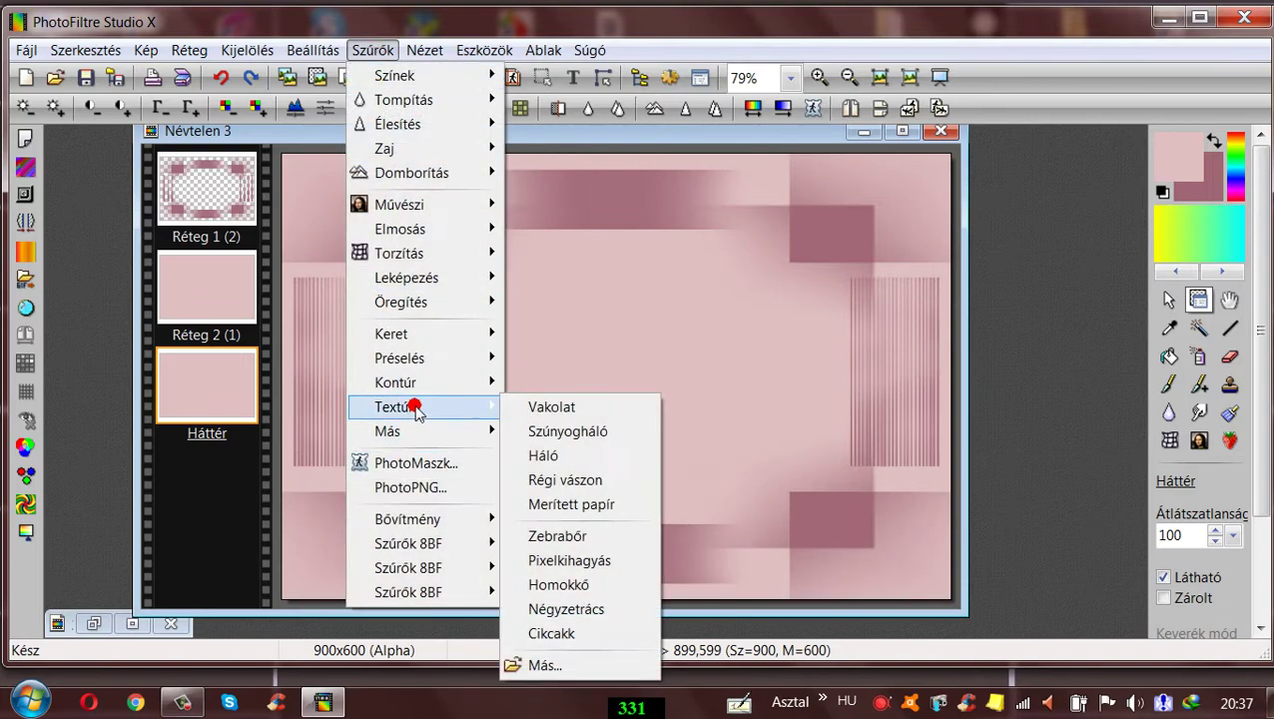
click(521, 665)
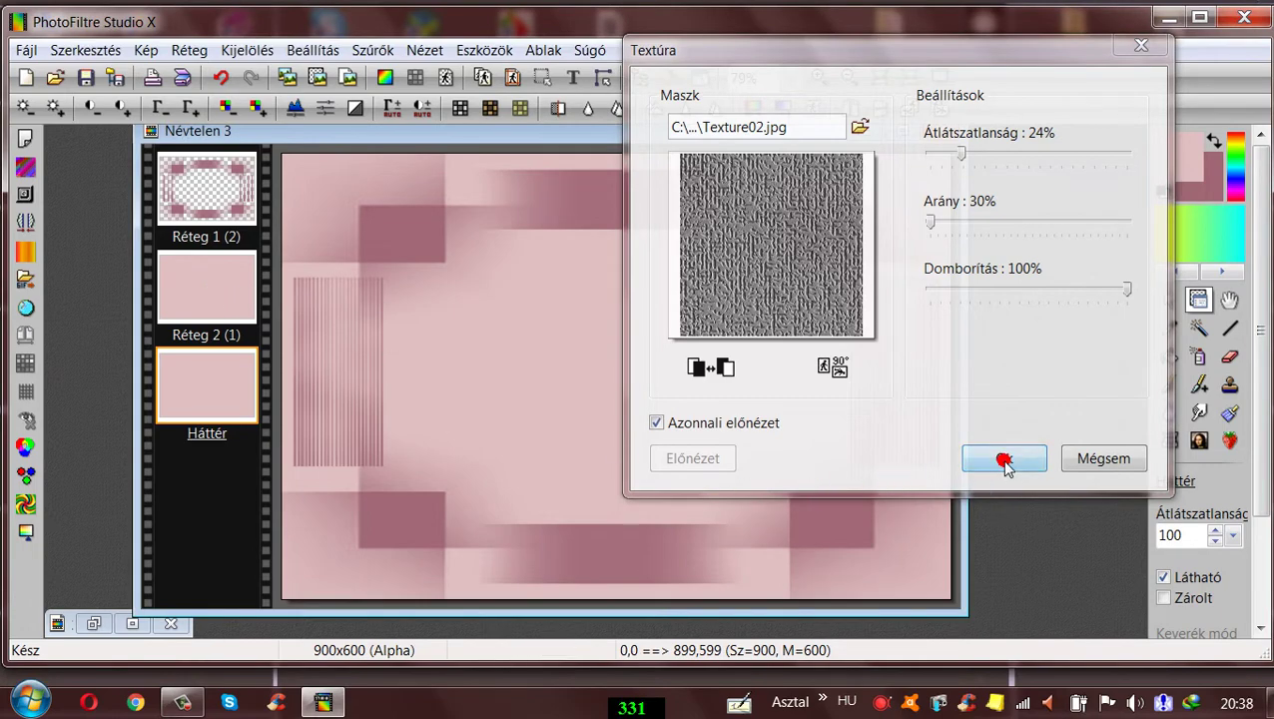
click(1098, 459)
- Hide the plain pink background copy, layer Réteg 2
click(213, 289)
right_click(214, 290)
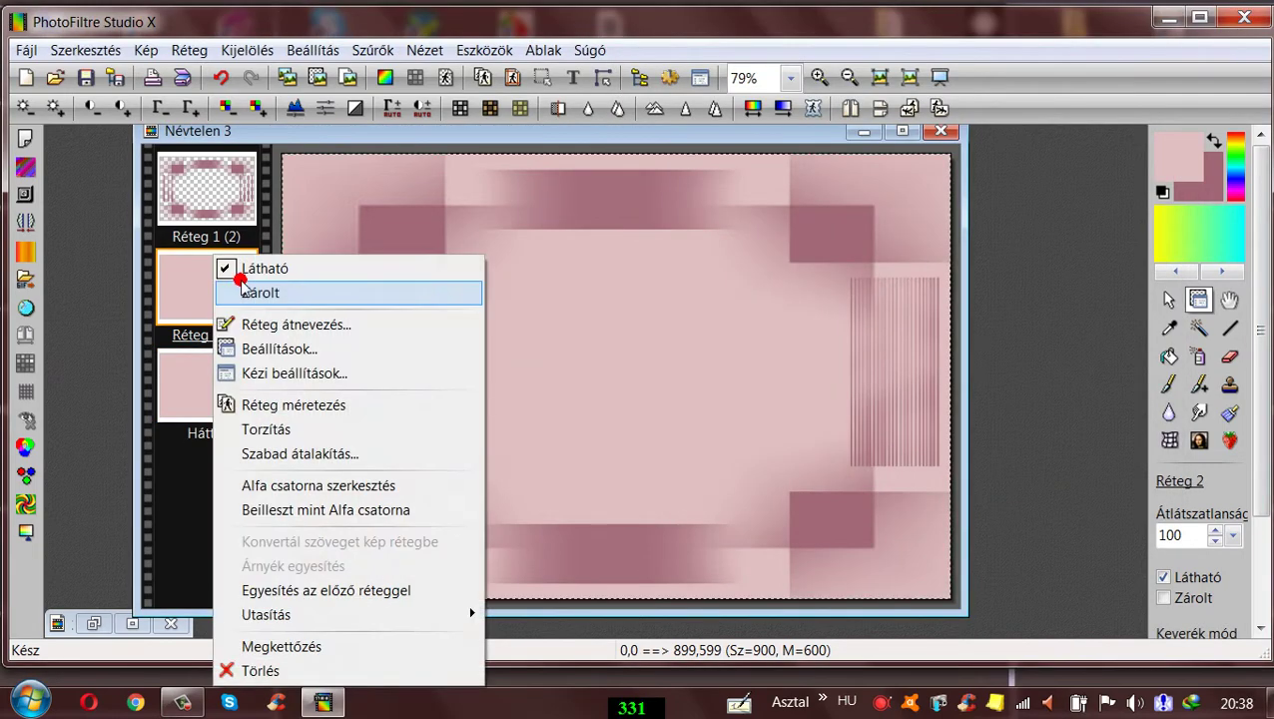
click(246, 267)
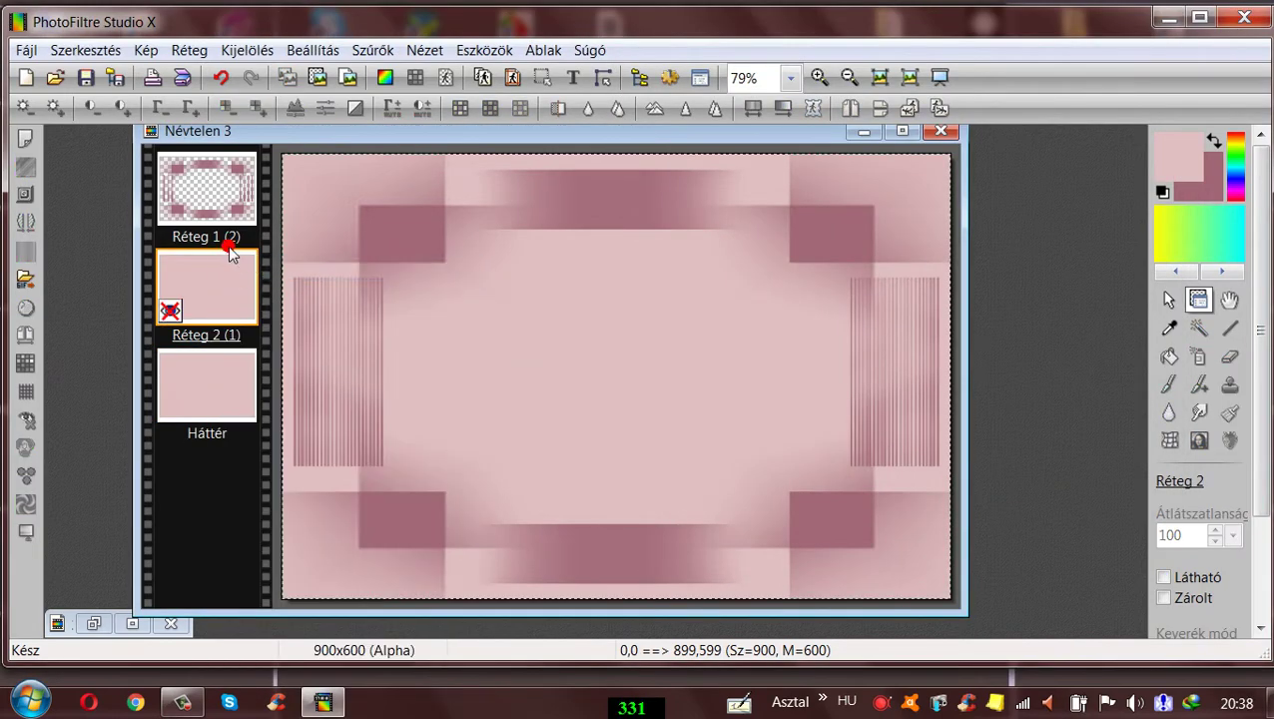
- Apply the Texture02.jpg texture to the background layer with a 30% ratio and 100% emboss
click(199, 394)
click(373, 50)
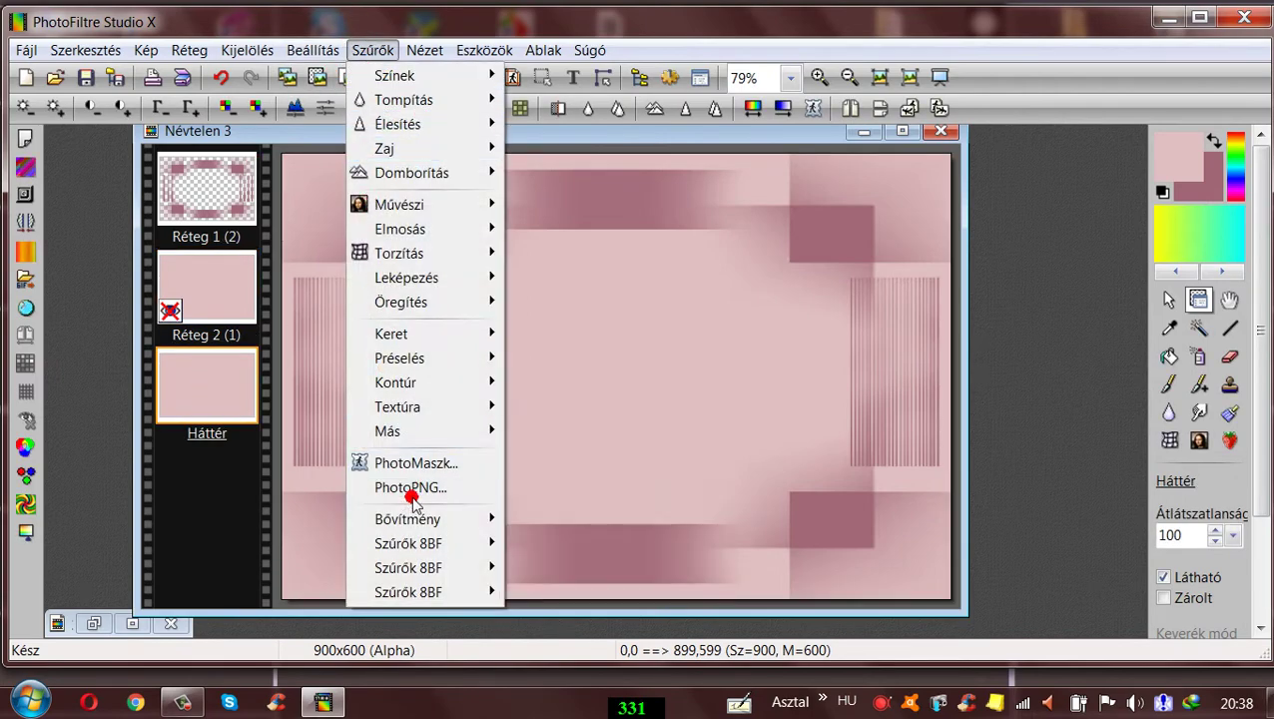
mouse_move(420, 409)
click(536, 666)
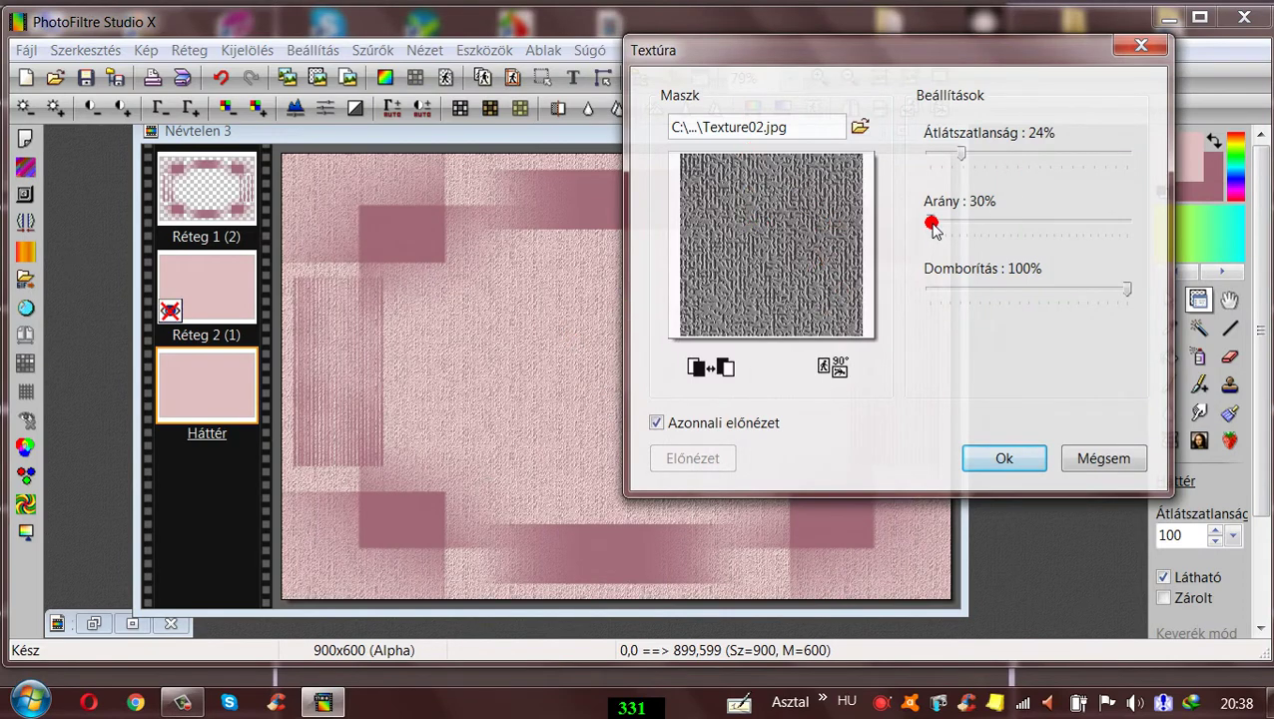
click(961, 155)
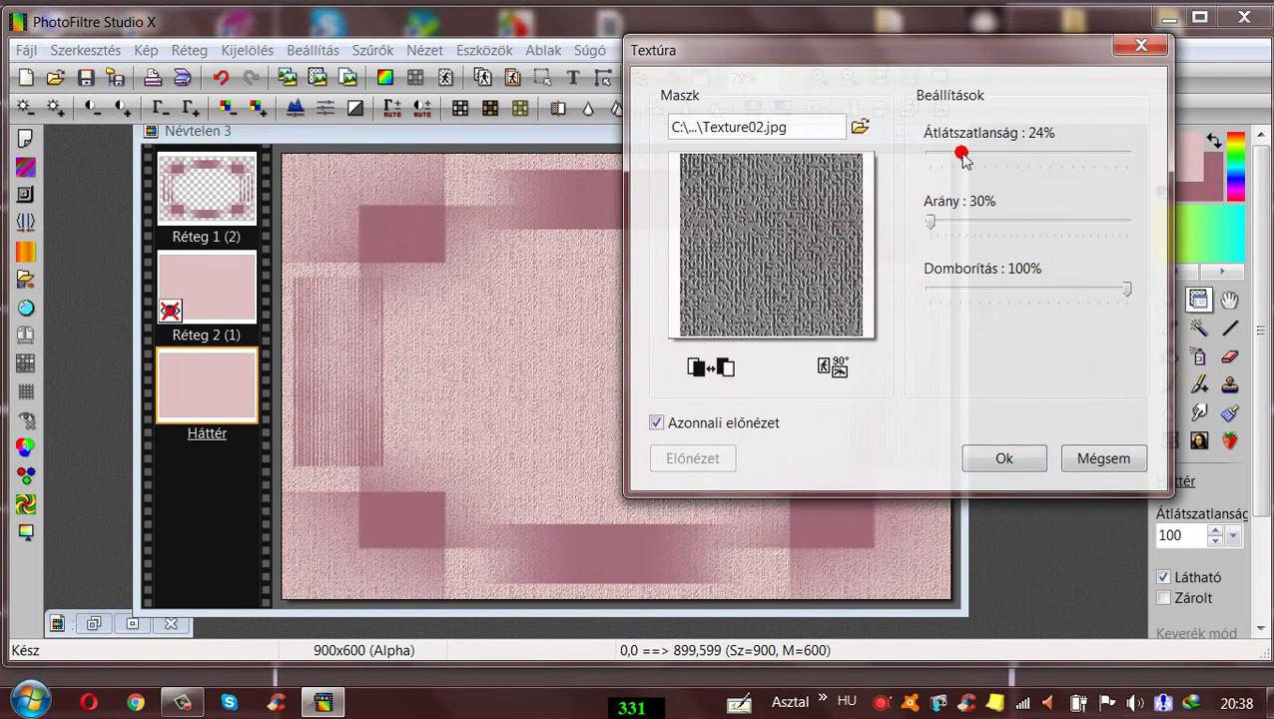
mouse_move(961, 154)
mouse_down()
mouse_move(1012, 158)
mouse_move(918, 162)
mouse_move(957, 150)
mouse_up()
click(1023, 466)
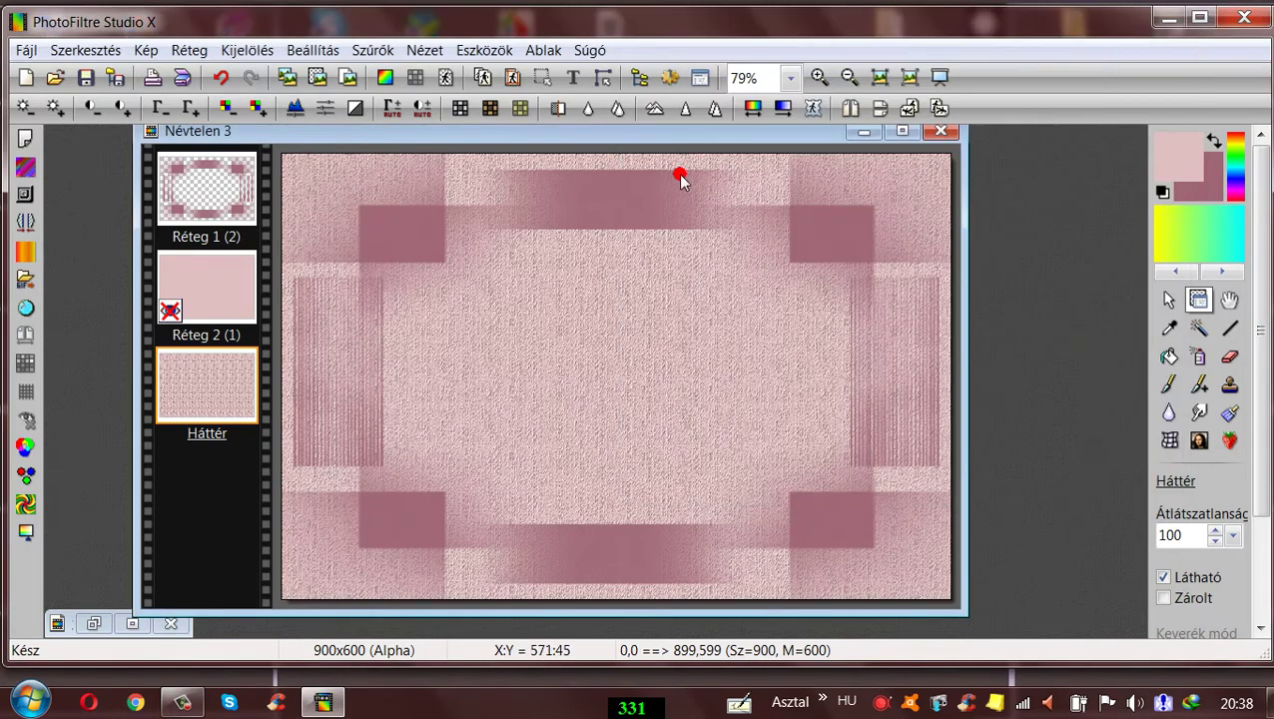
- Make the plain pink layer Réteg 2 visible and merge the frame layer Réteg 1 down into it
drag(607, 136, 620, 134)
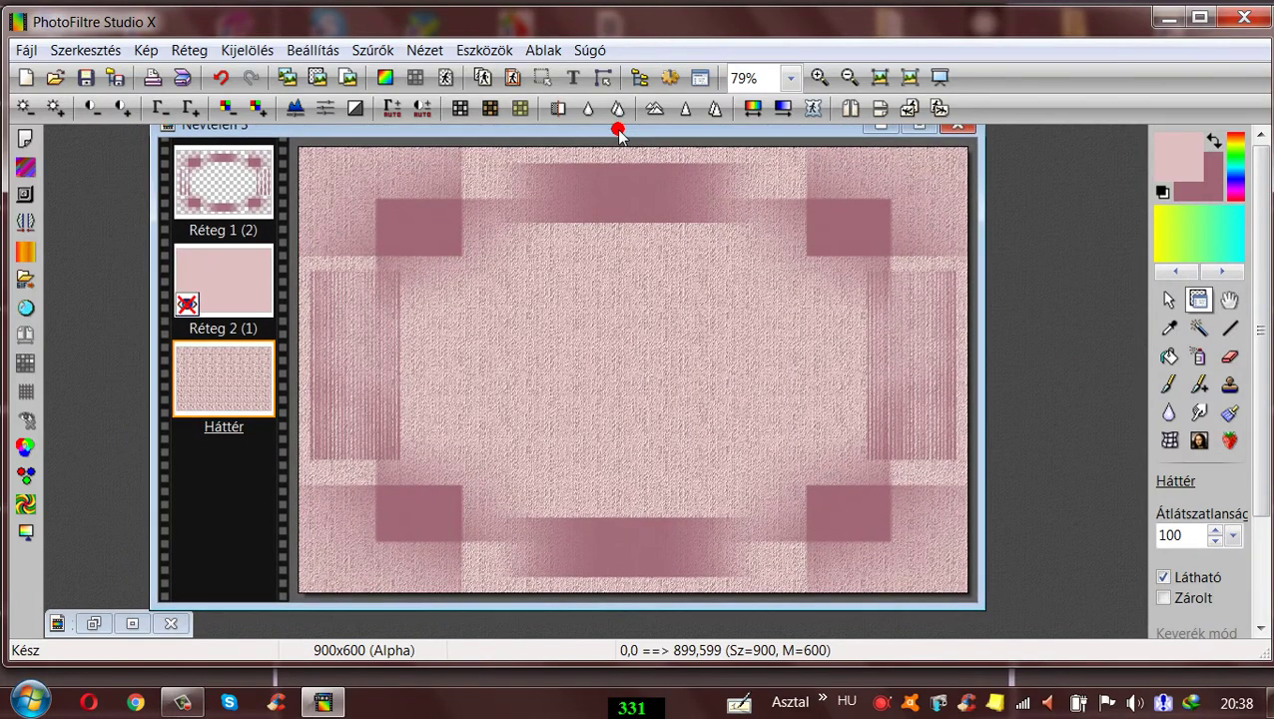
right_click(204, 306)
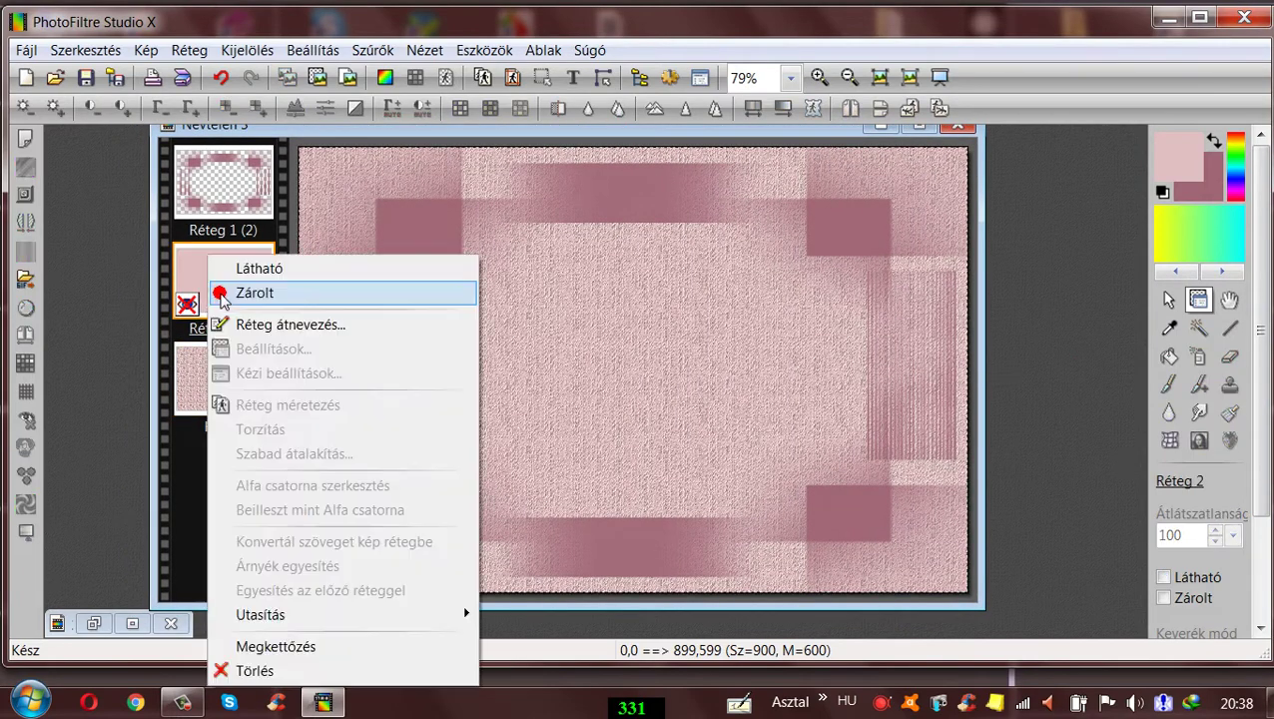
click(242, 270)
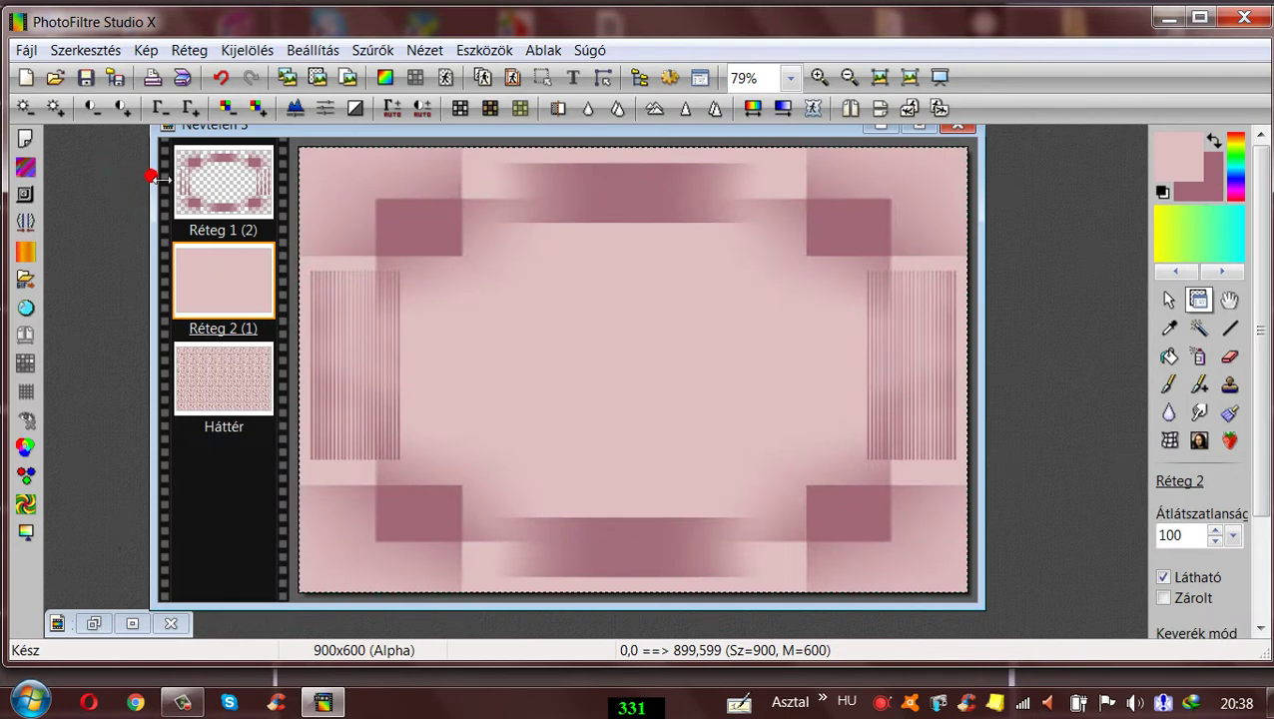
drag(549, 130, 562, 127)
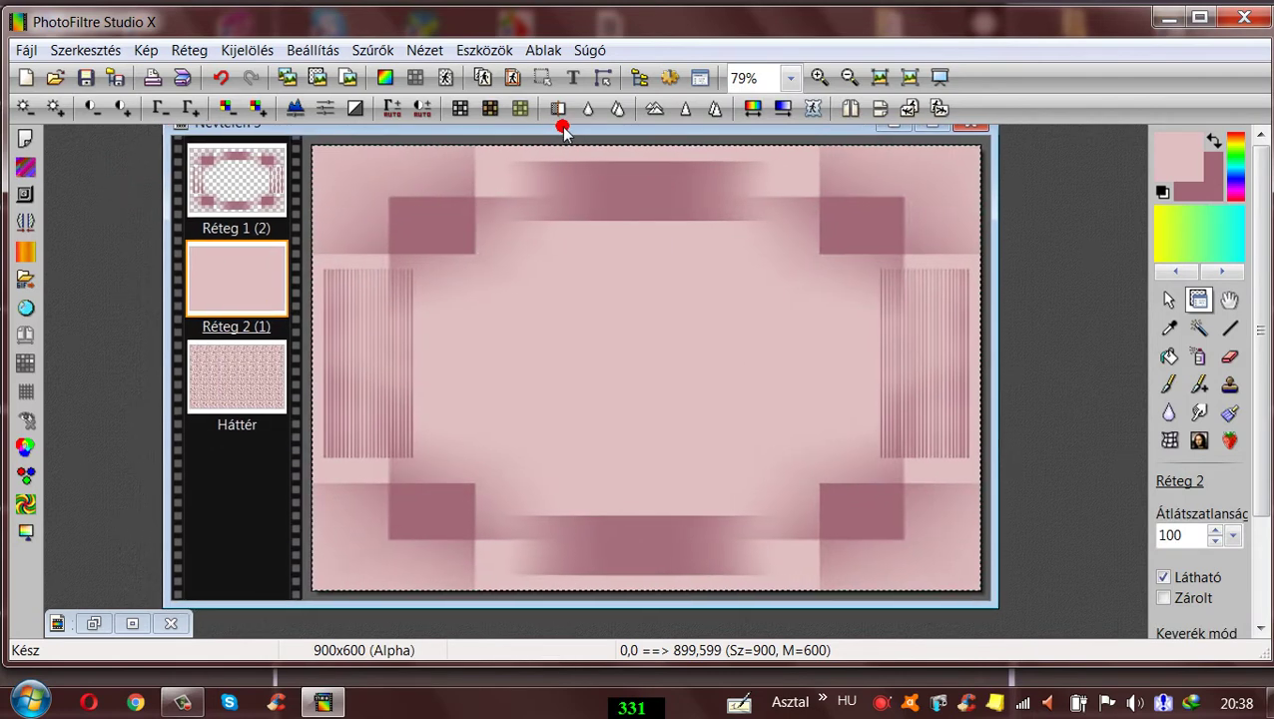
right_click(250, 165)
click(294, 505)
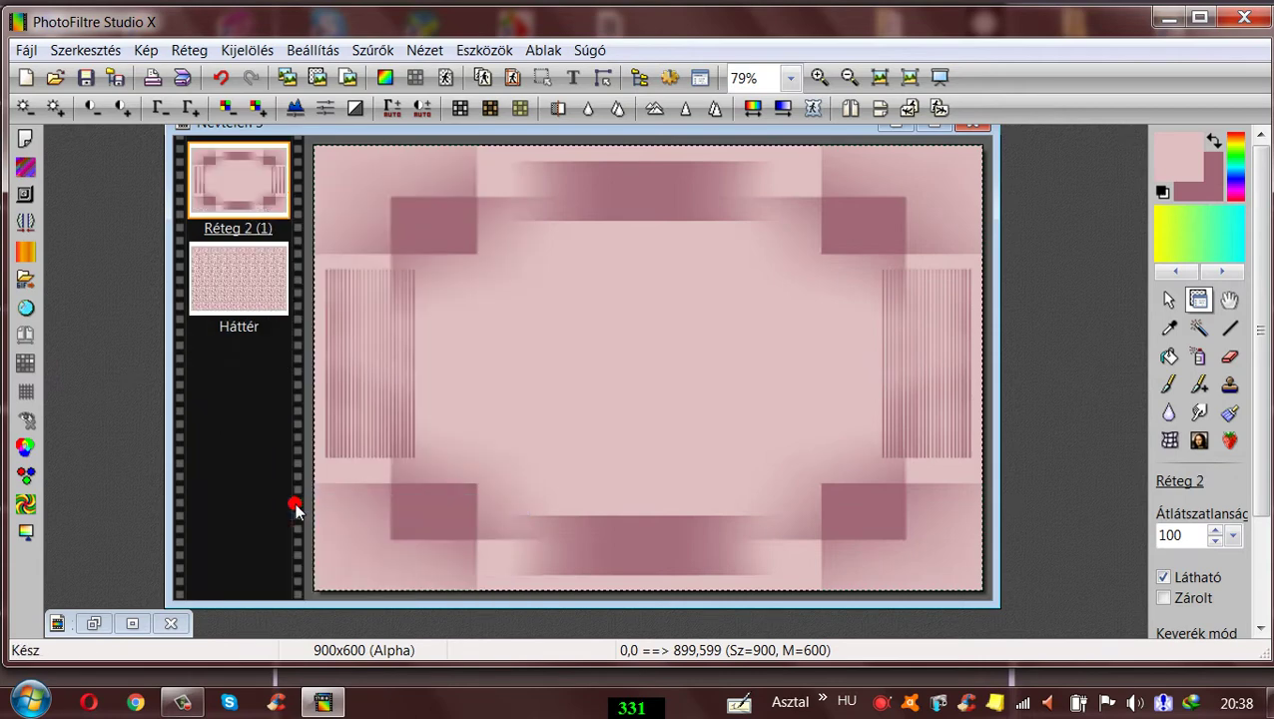
- Scale the merged frame layer to 90% with the free transform
right_click(229, 168)
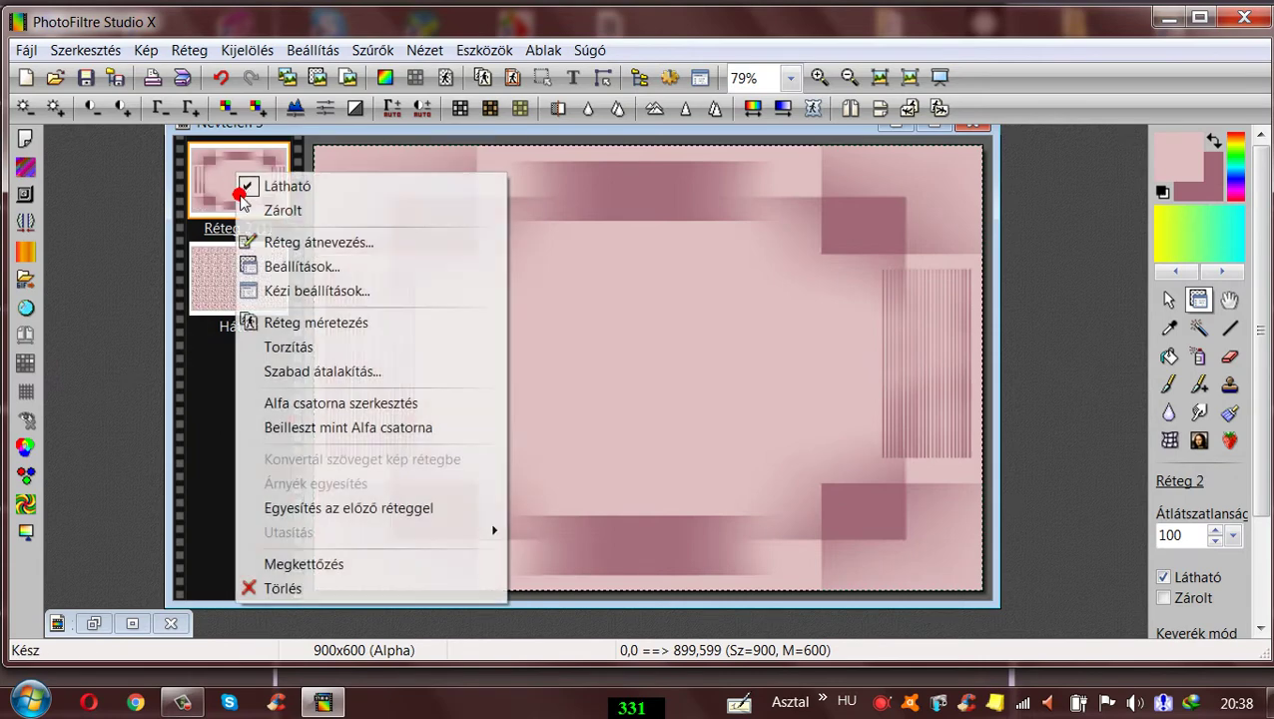
click(296, 374)
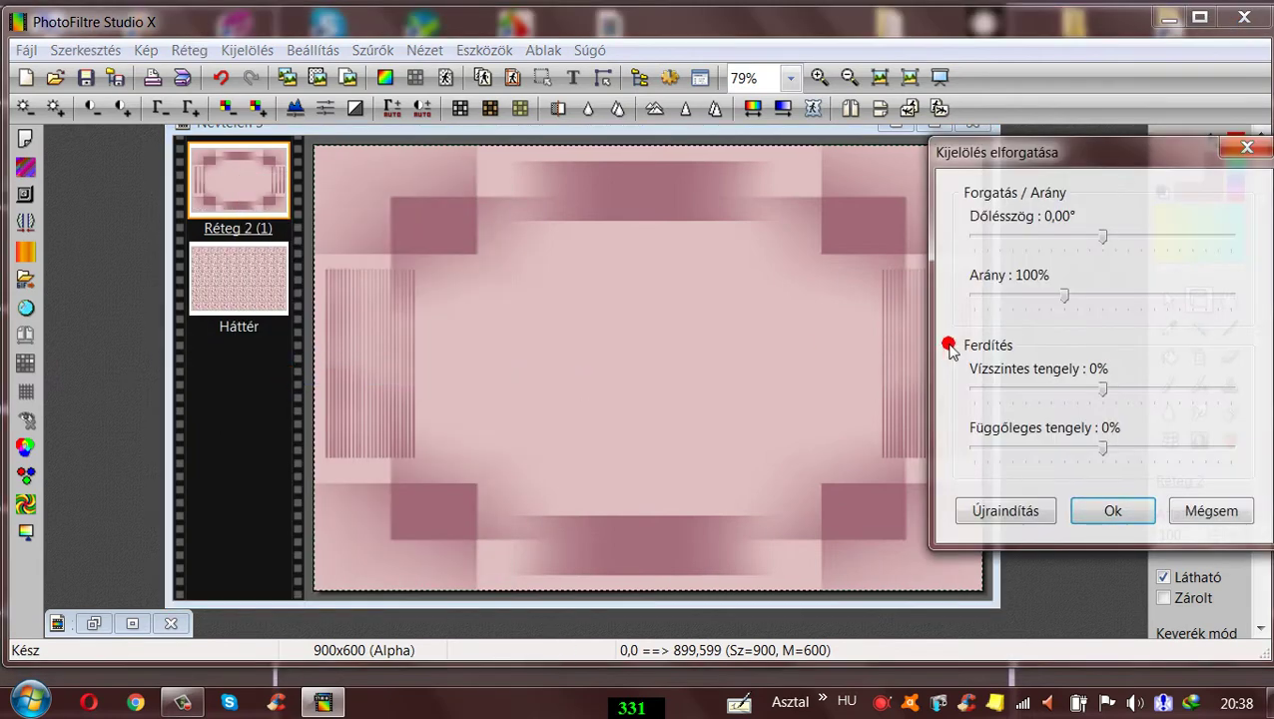
click(1028, 294)
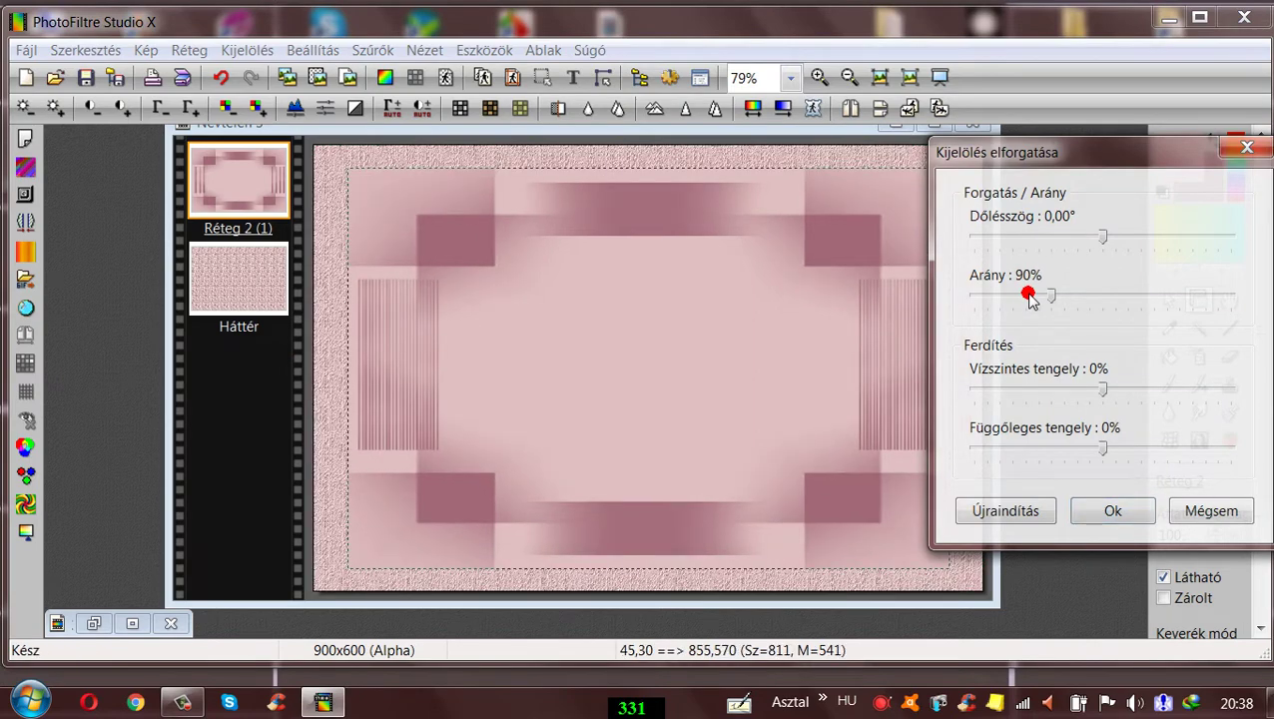
click(1125, 517)
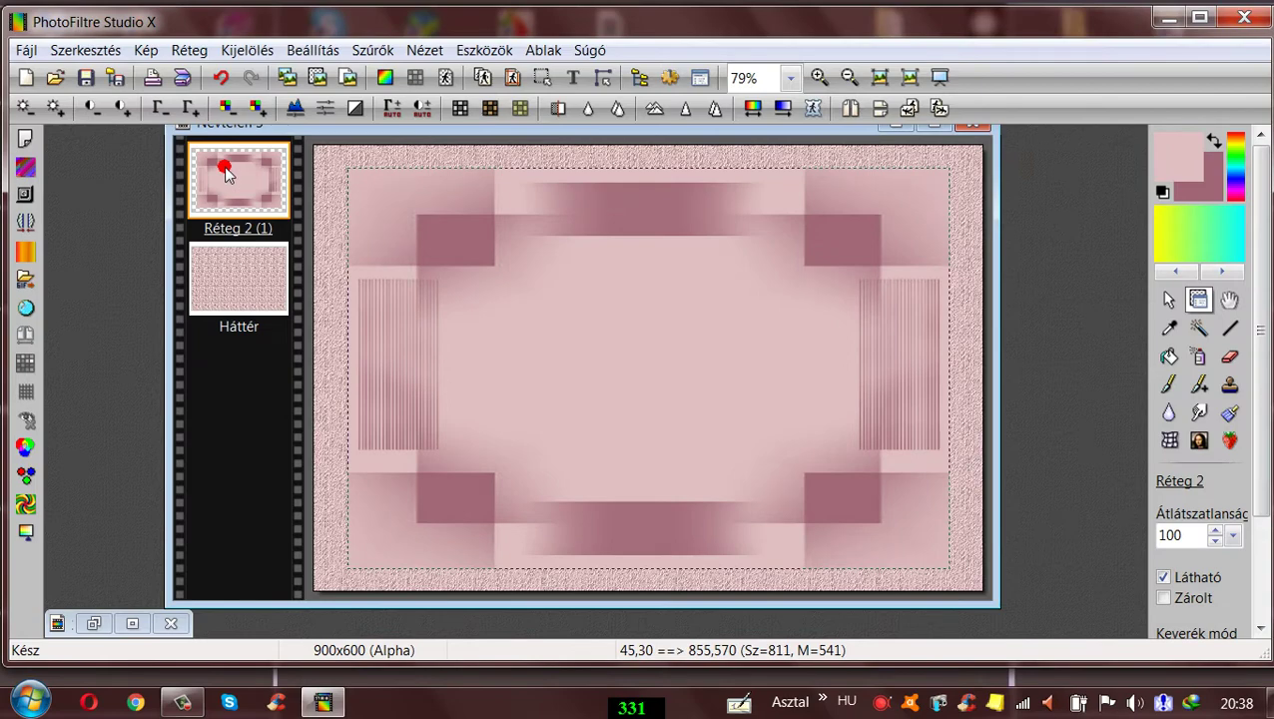
- Reduce the frame layer's height from its upper and lower edges, resizing it to about 811x512 pixels, and apply the resize
right_click(225, 172)
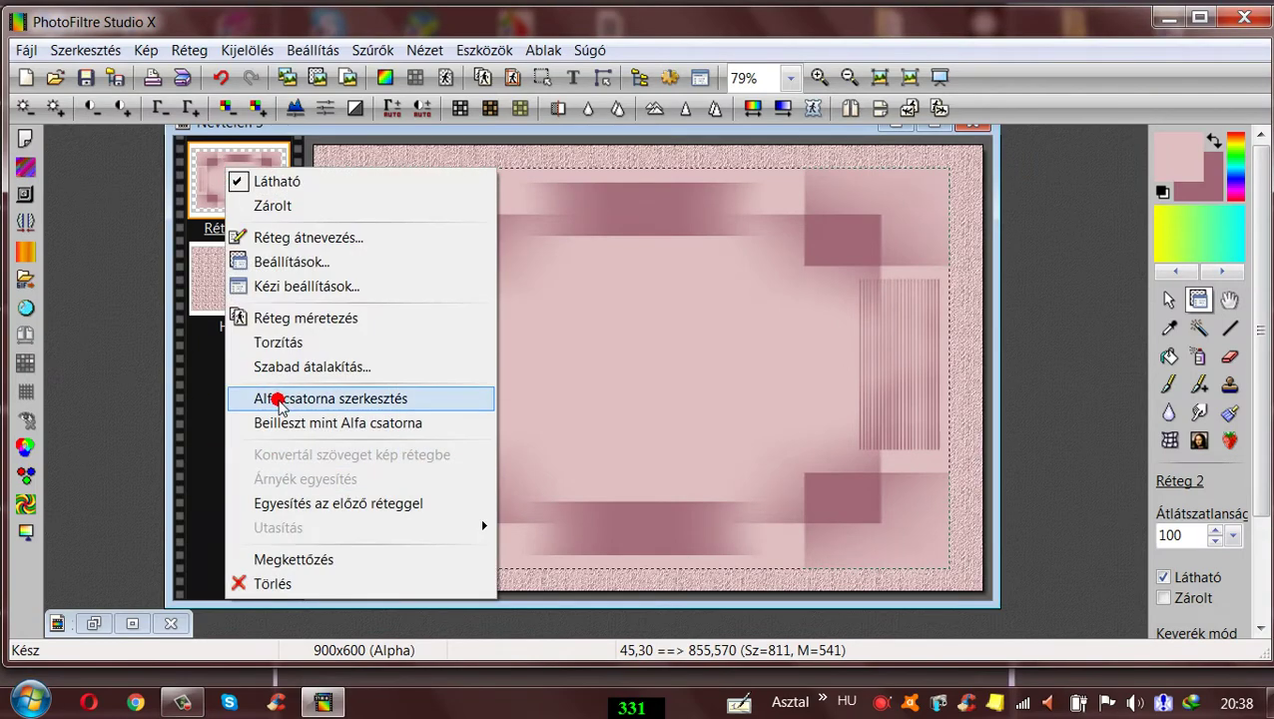
click(274, 318)
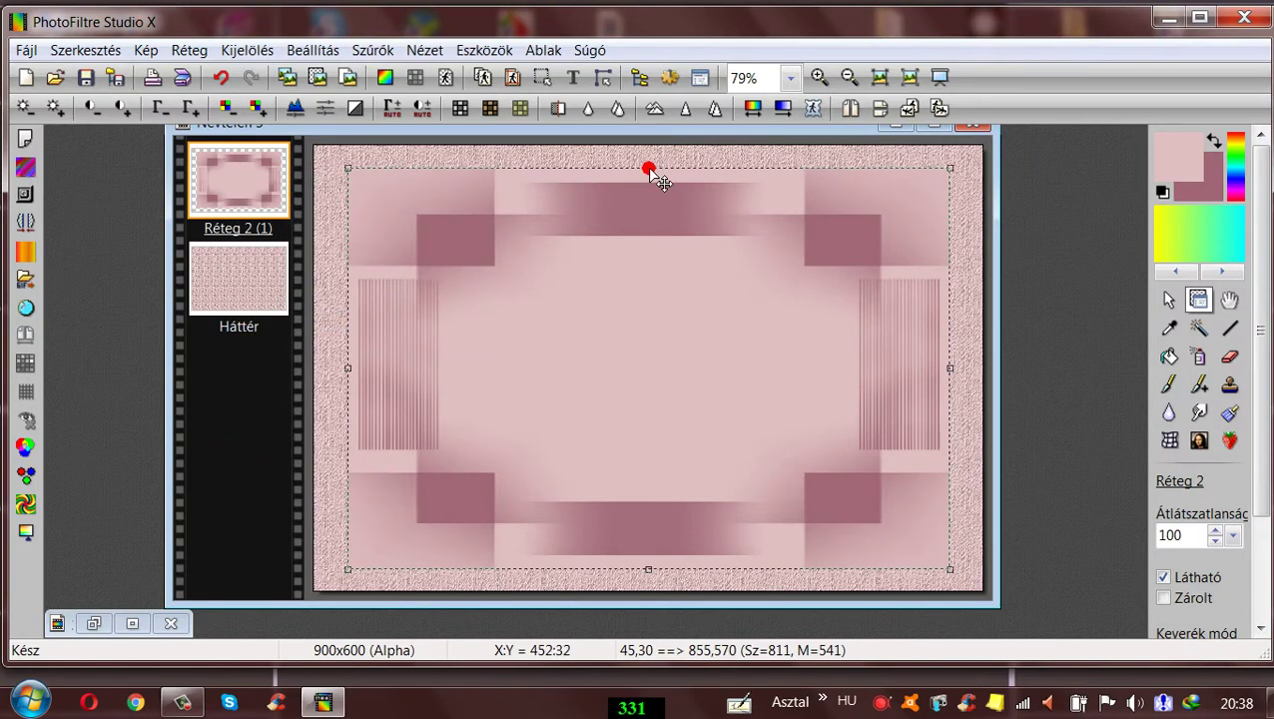
drag(649, 170, 647, 181)
right_click(647, 182)
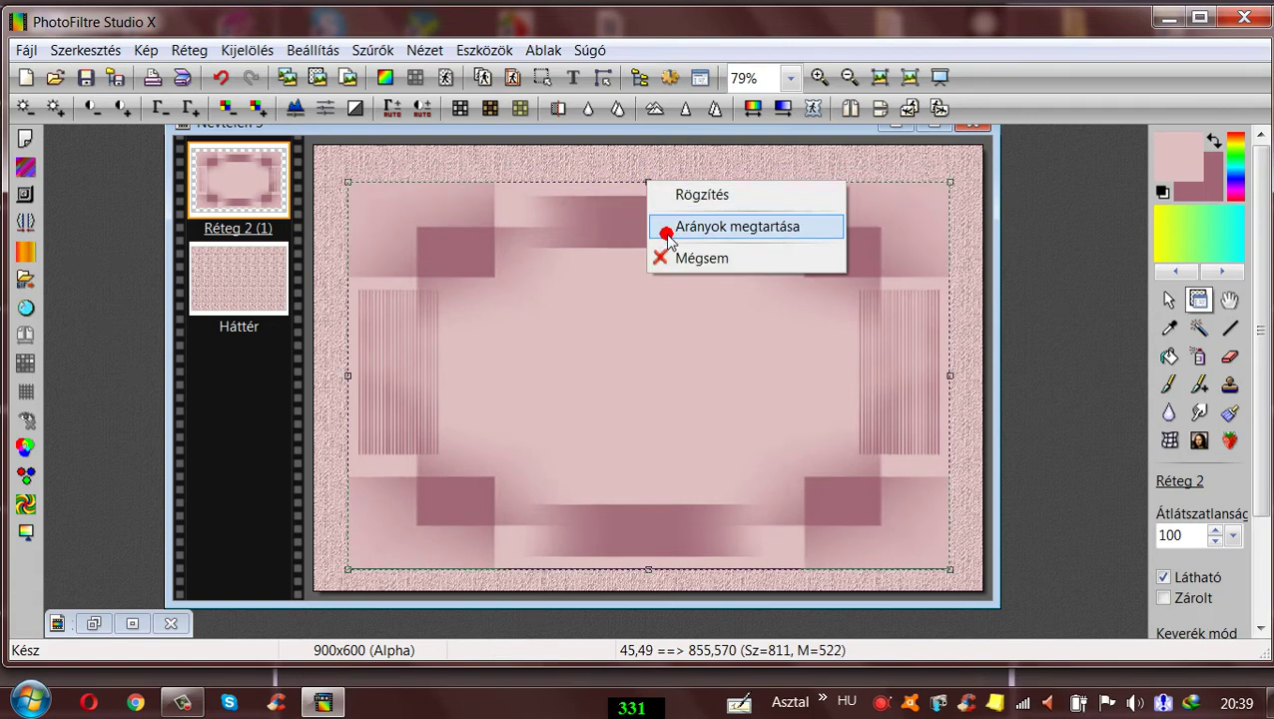
click(627, 209)
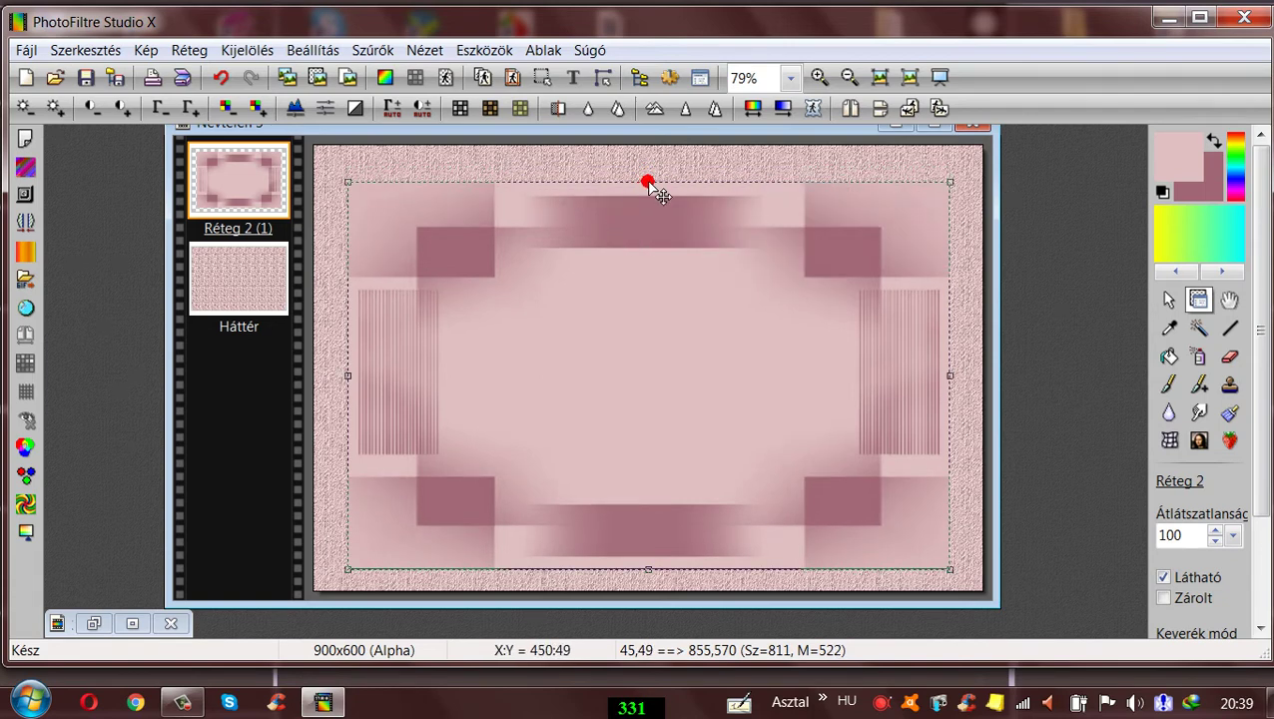
drag(646, 569, 647, 556)
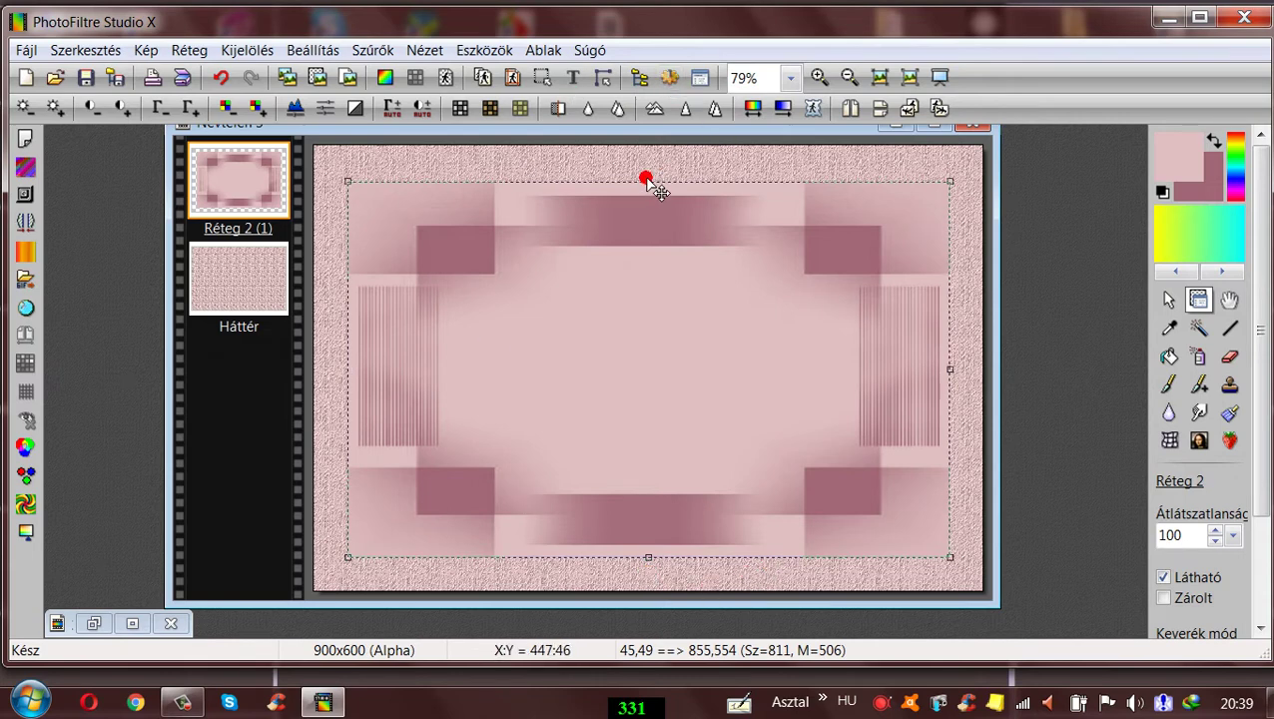
drag(644, 182, 645, 177)
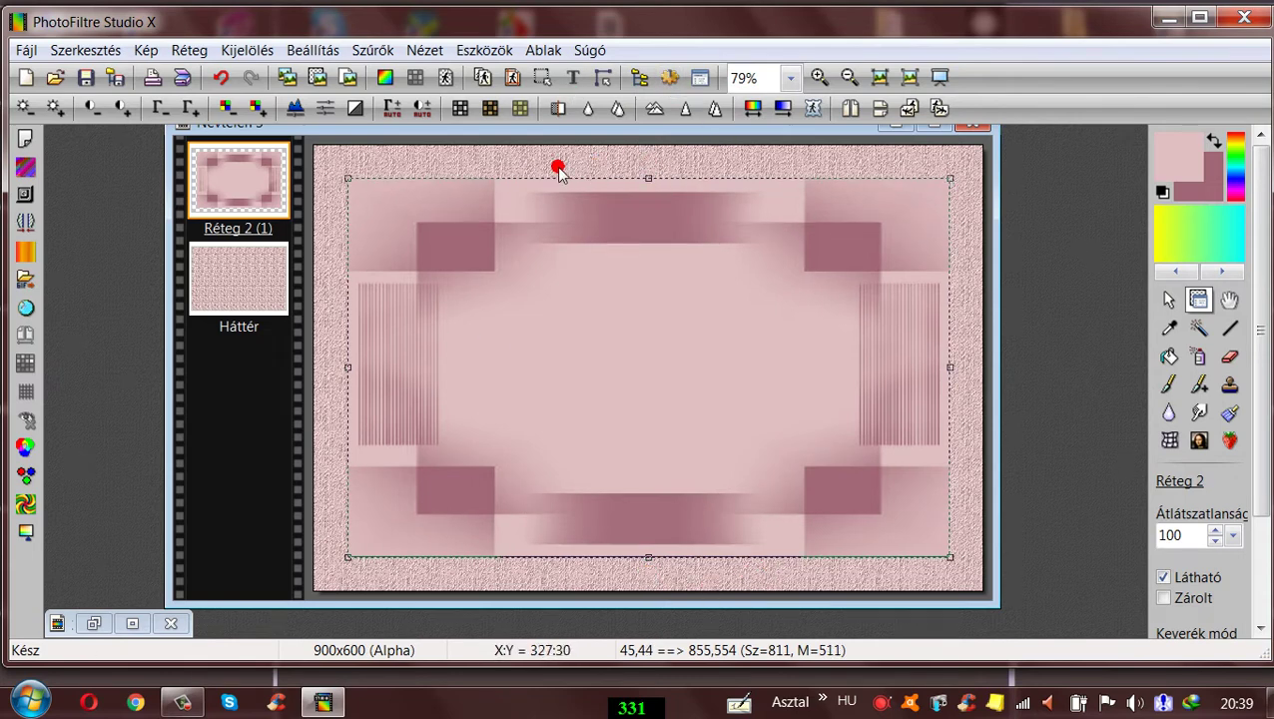
right_click(606, 335)
click(647, 347)
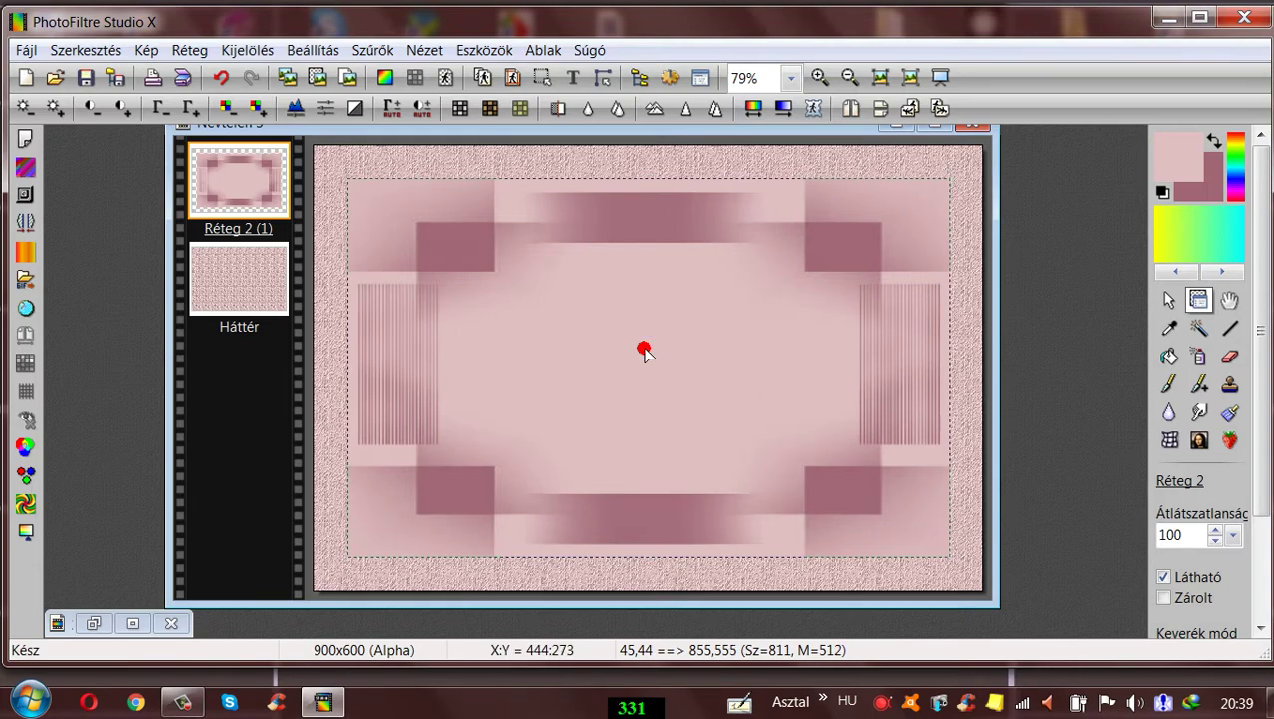
- Turn on a black drop shadow for the frame layer and set the shadow radius to 30
click(189, 50)
click(252, 285)
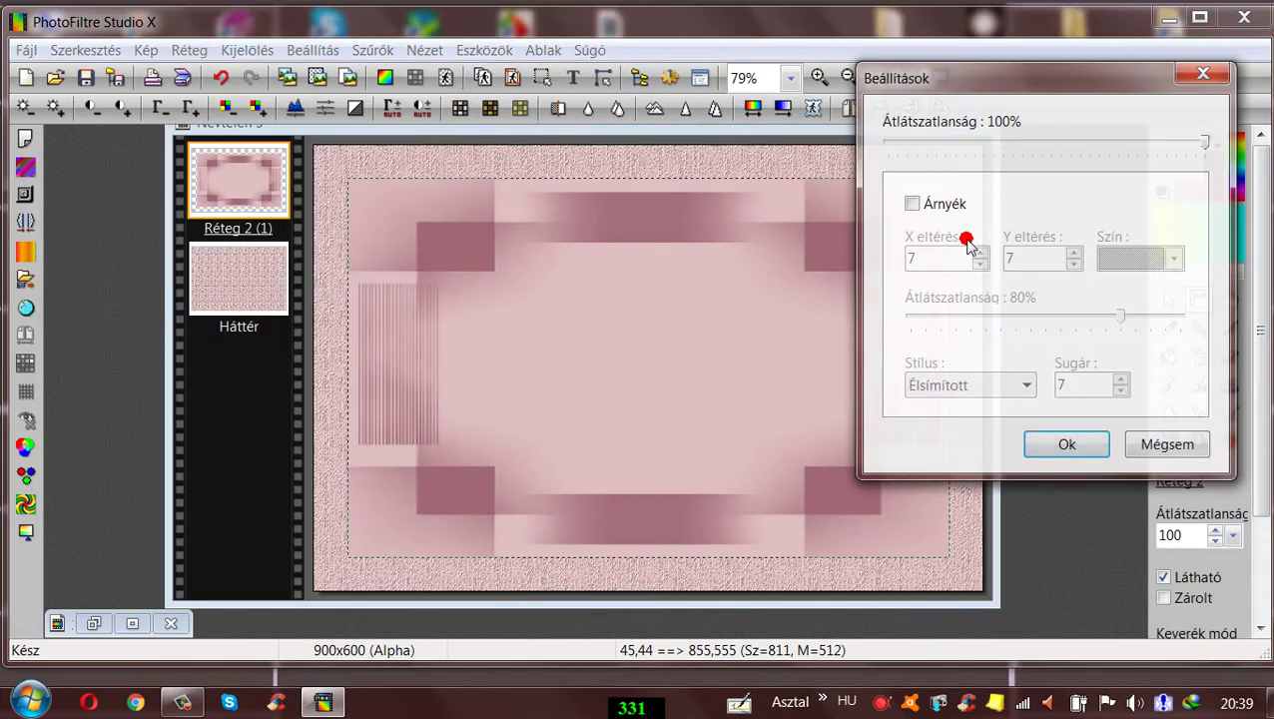
click(912, 205)
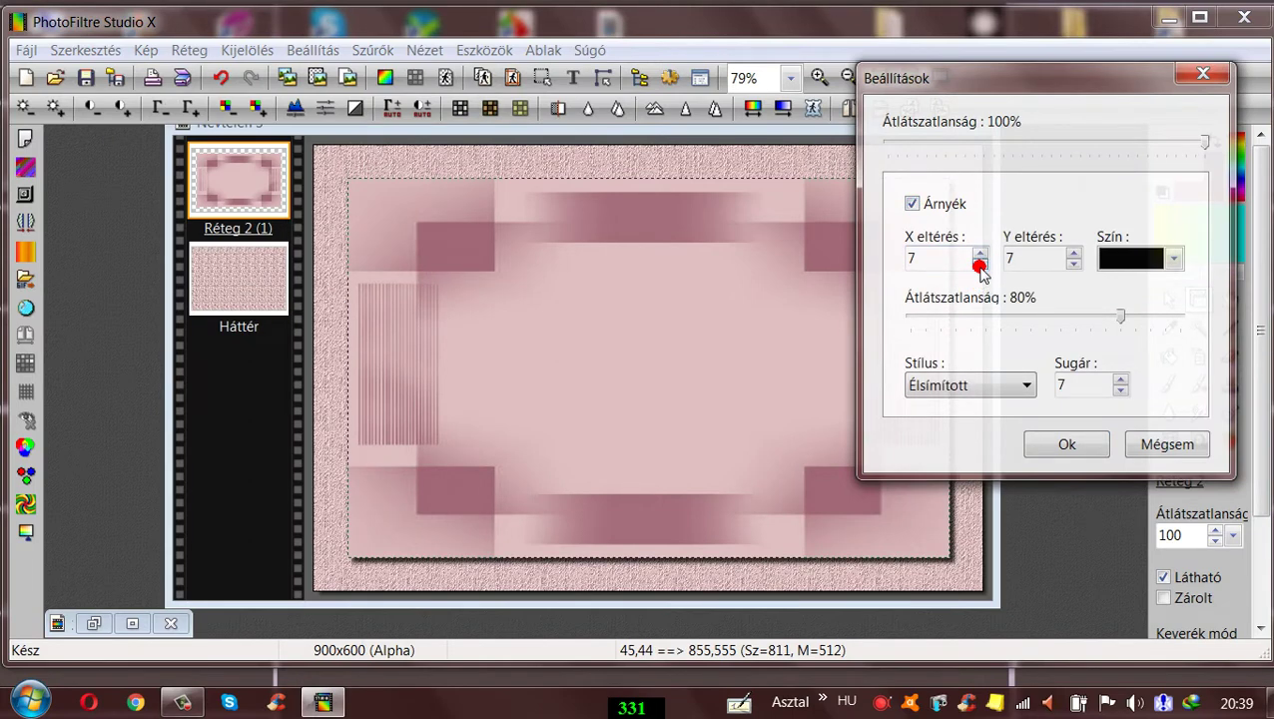
drag(1092, 388, 1051, 397)
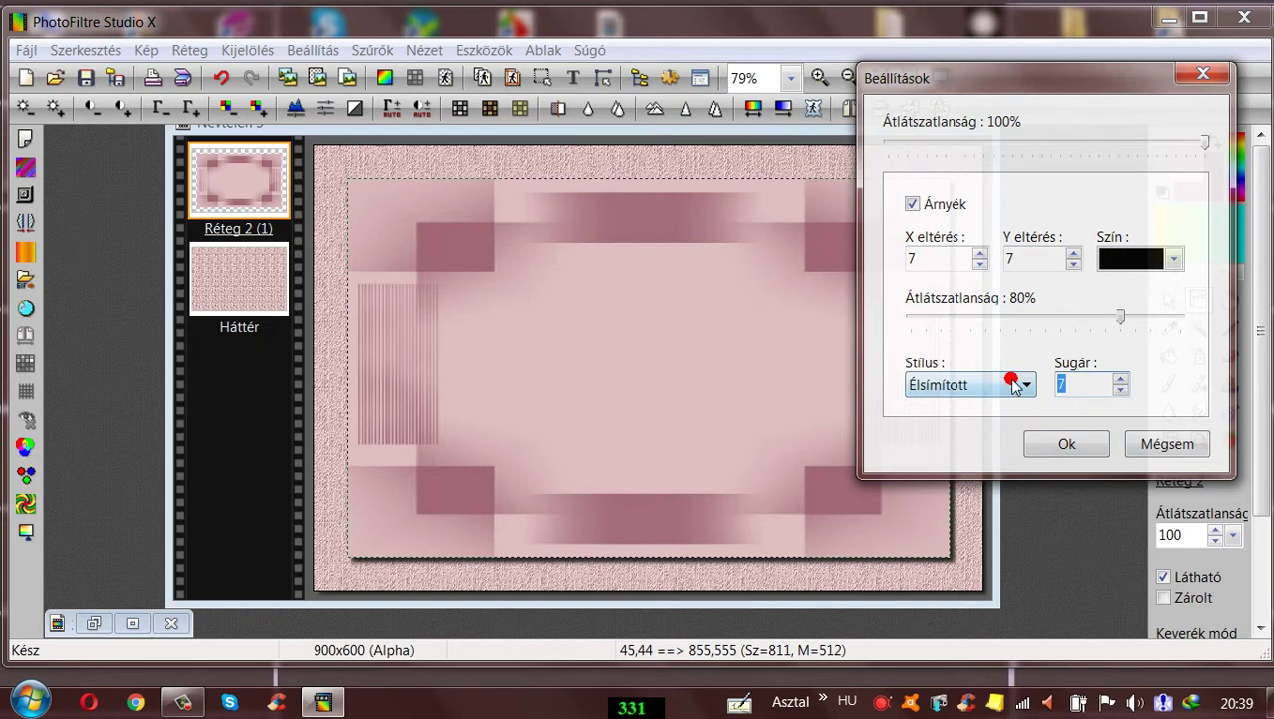
text(30)
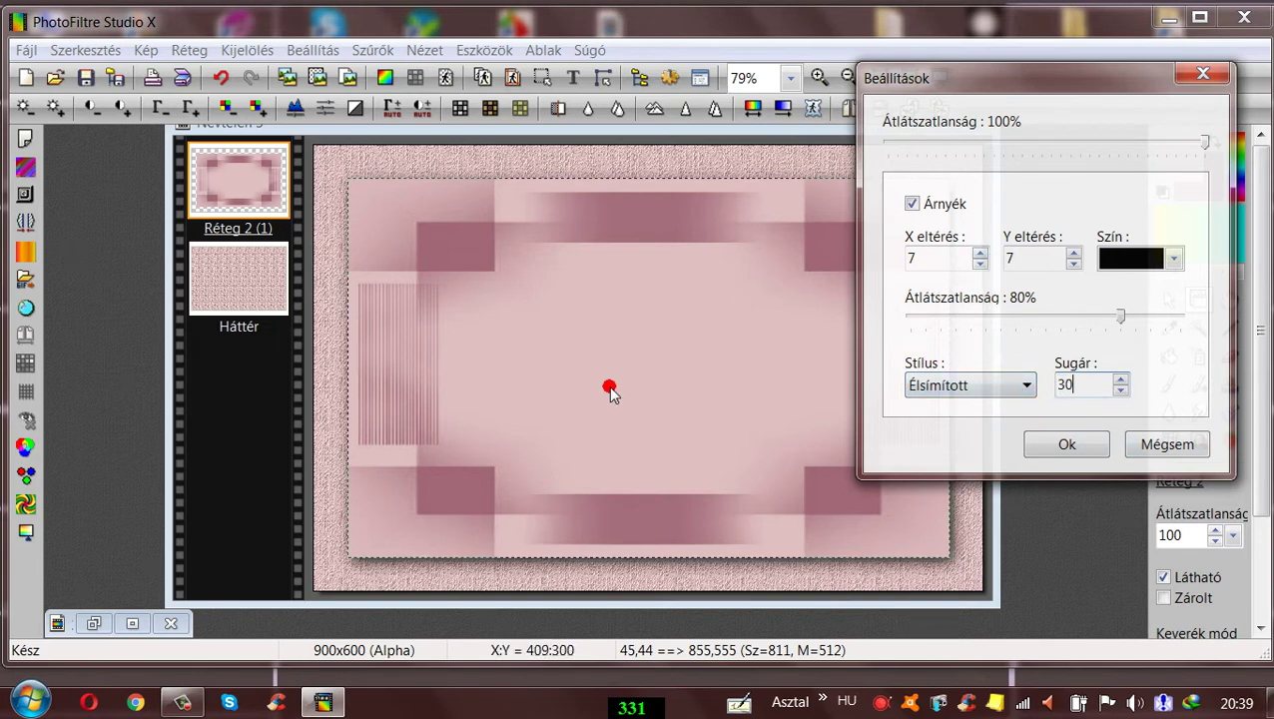
- Set the frame layer shadow's X offset to 0 and its opacity to 61%, and apply the settings
click(979, 264)
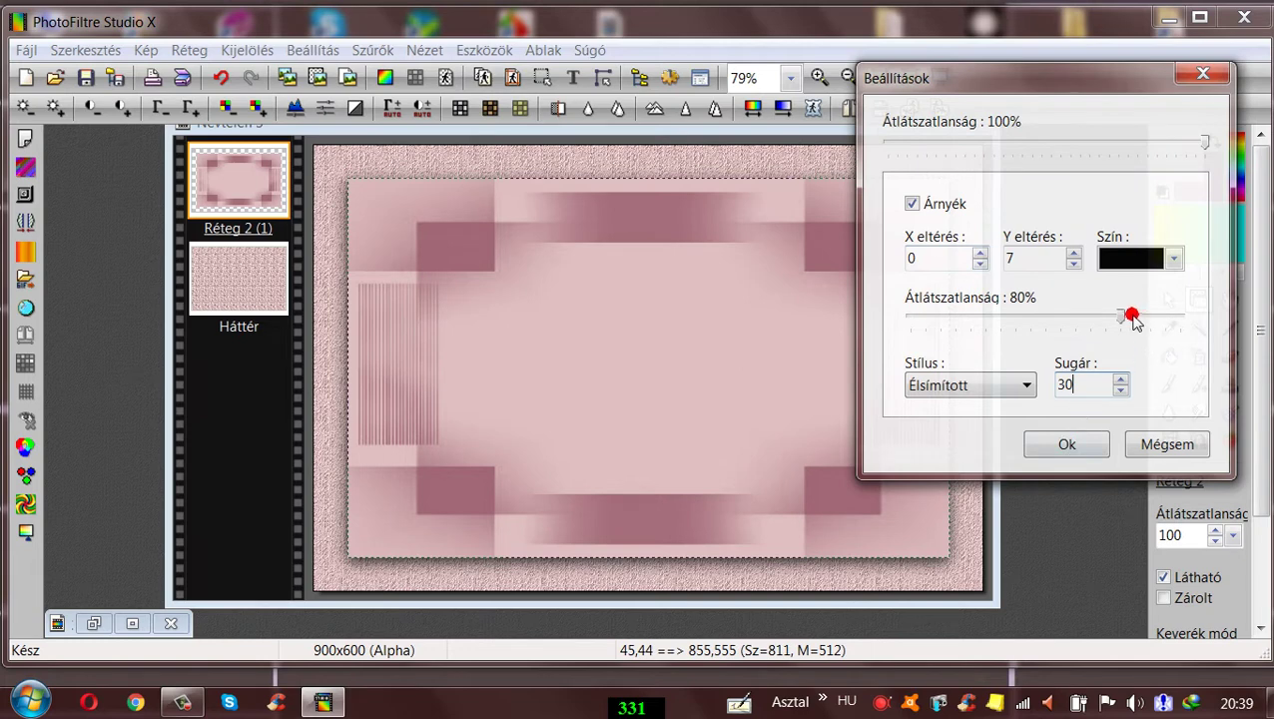
drag(1122, 318, 1058, 317)
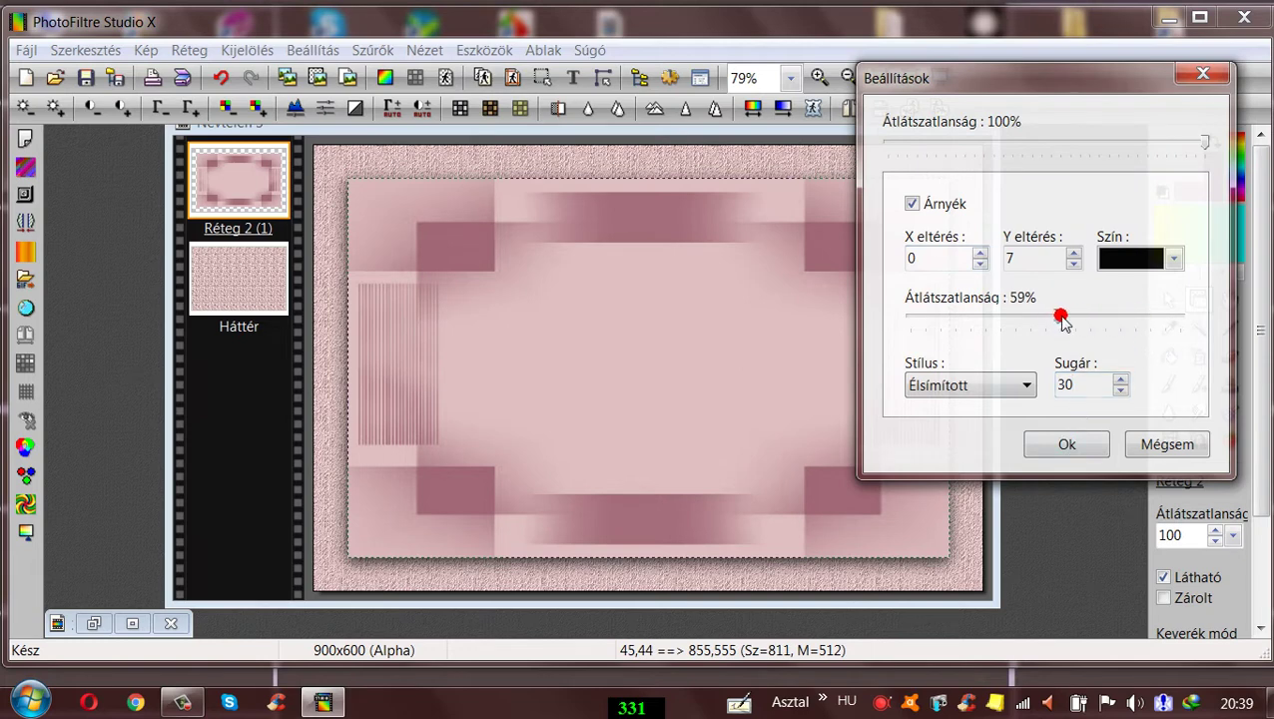
click(1050, 431)
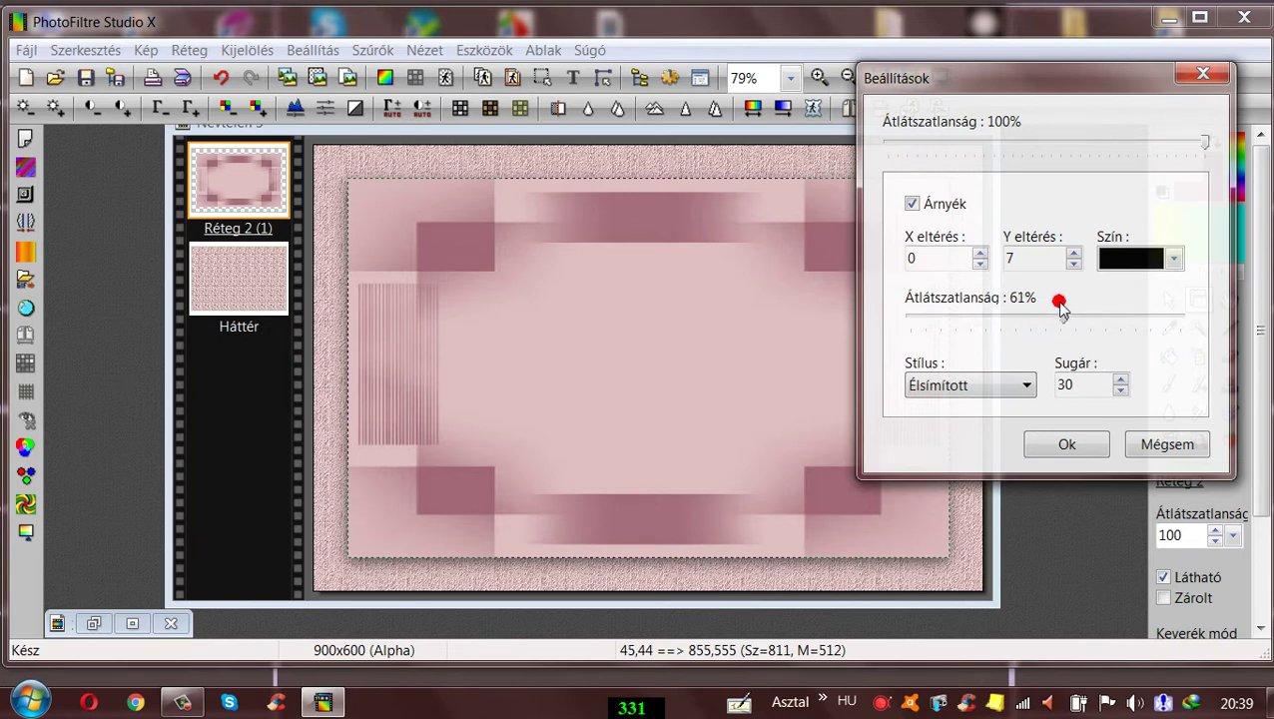
click(921, 259)
click(982, 266)
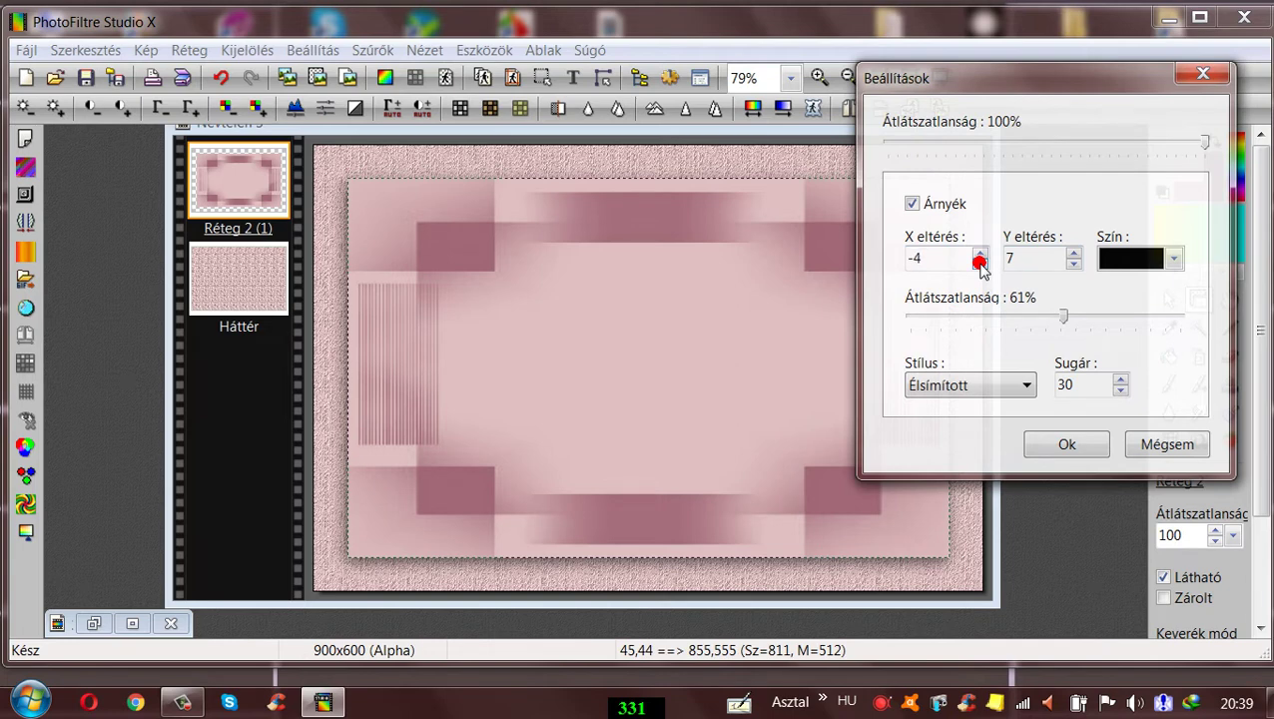
click(981, 264)
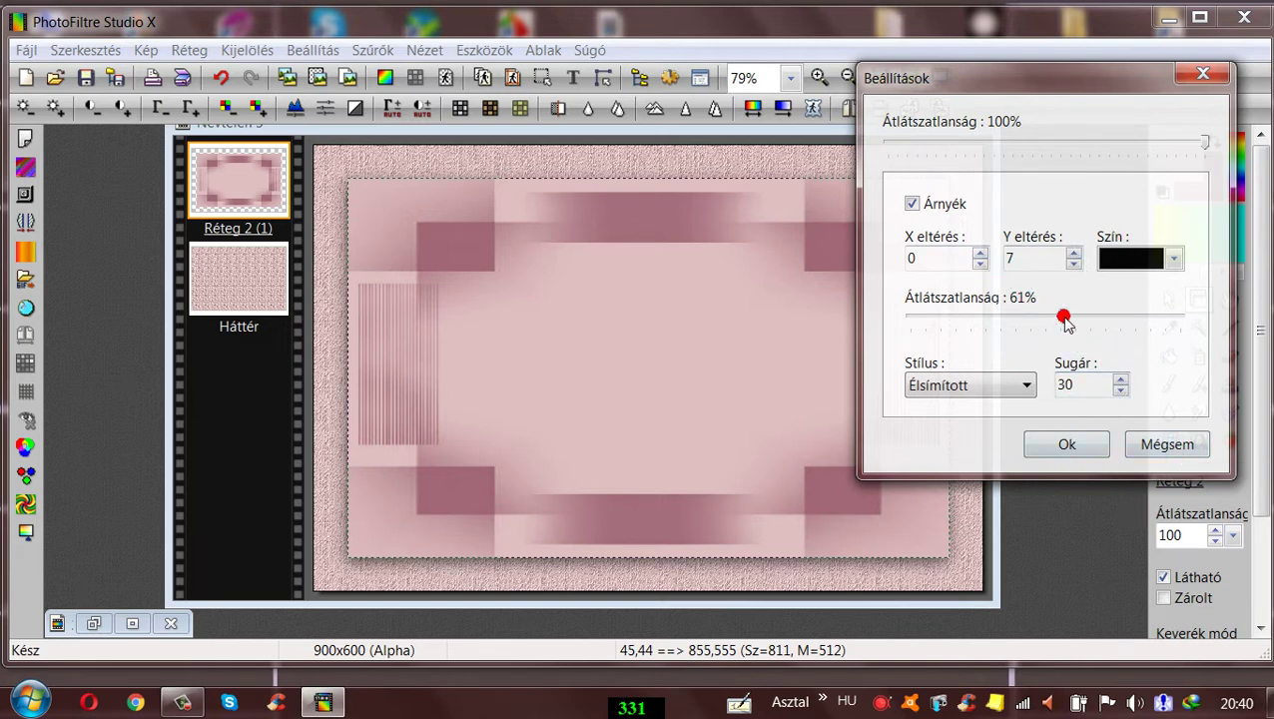
click(1059, 445)
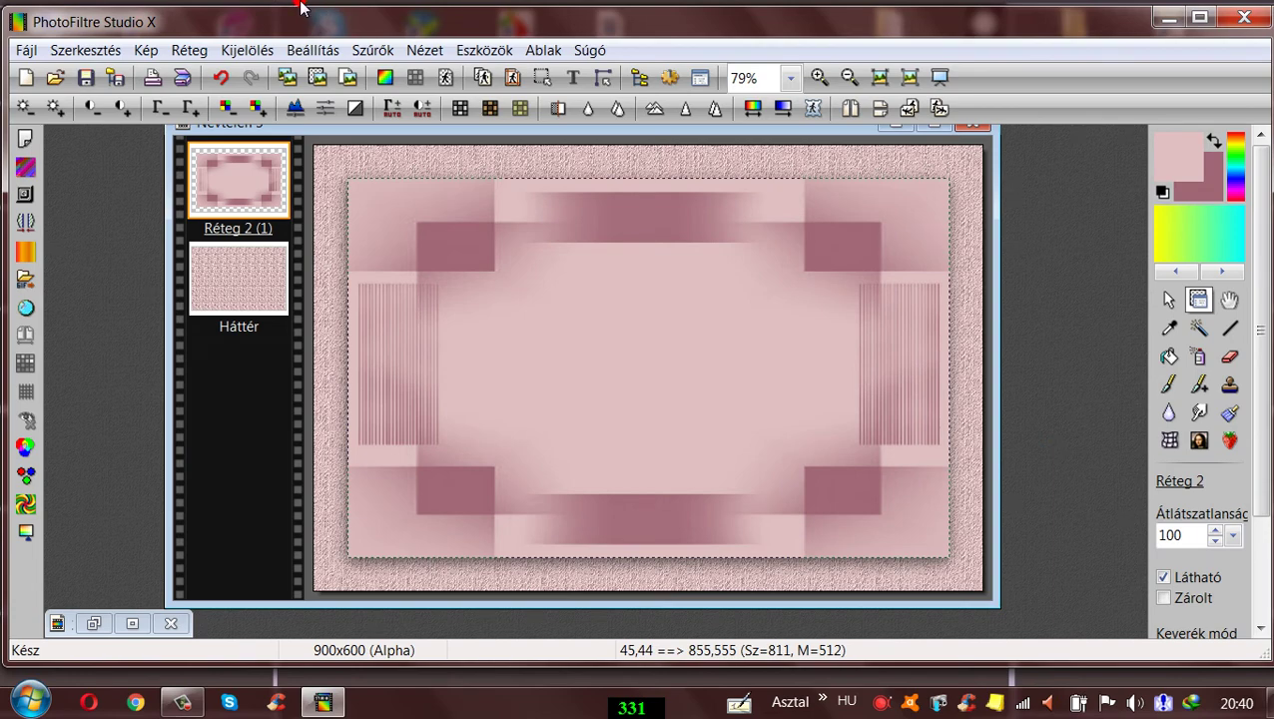
- Add a new empty layer above the shadowed frame layer
drag(347, 133, 319, 151)
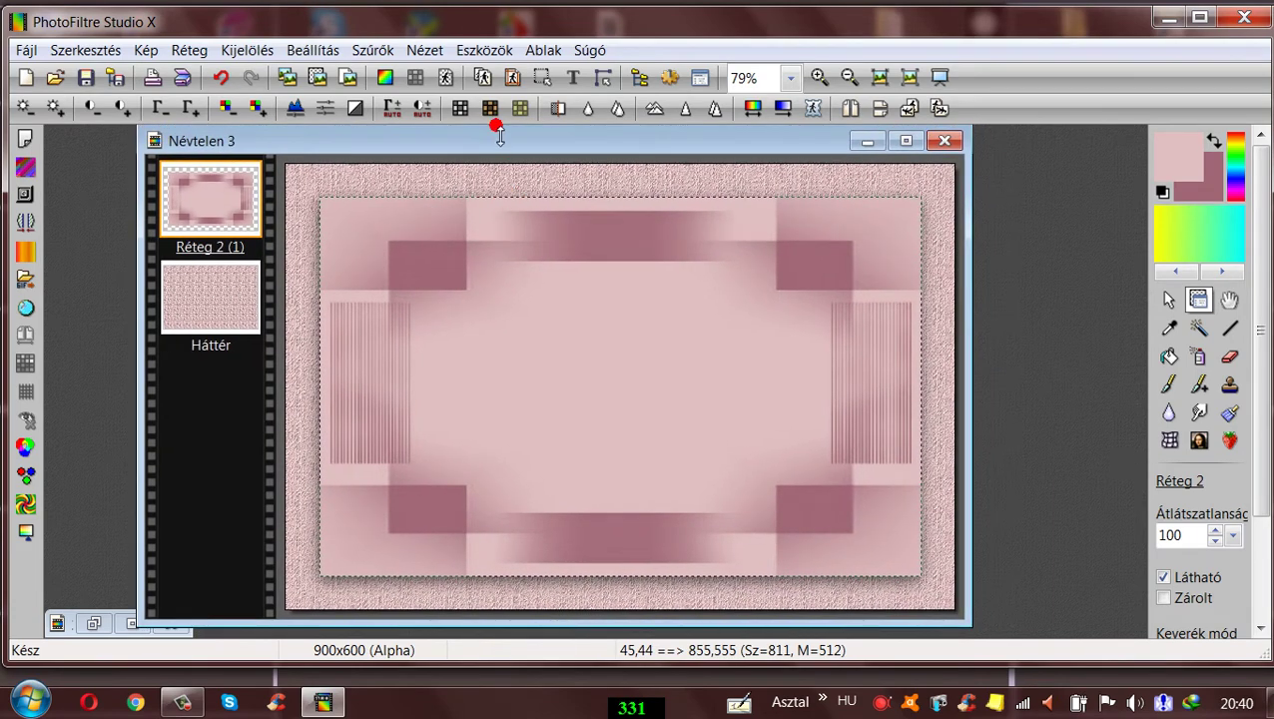
mouse_move(487, 148)
mouse_down()
mouse_move(466, 142)
mouse_move(475, 152)
mouse_up()
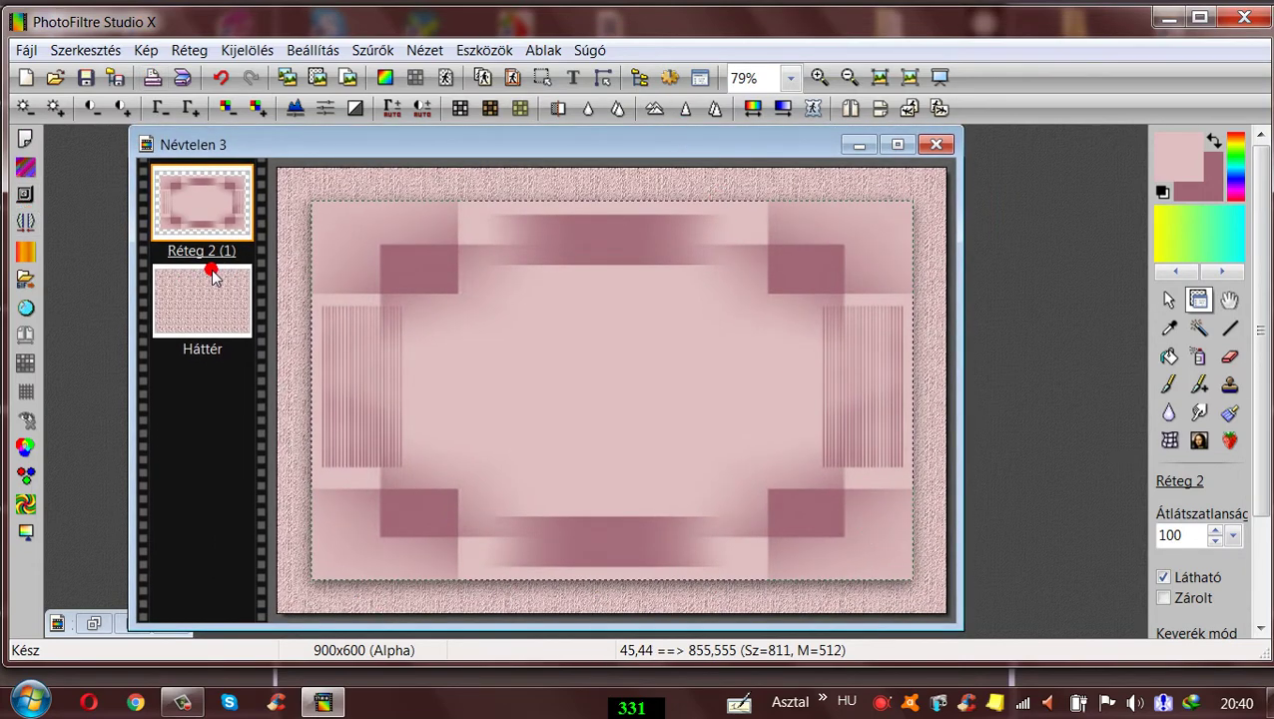
click(188, 49)
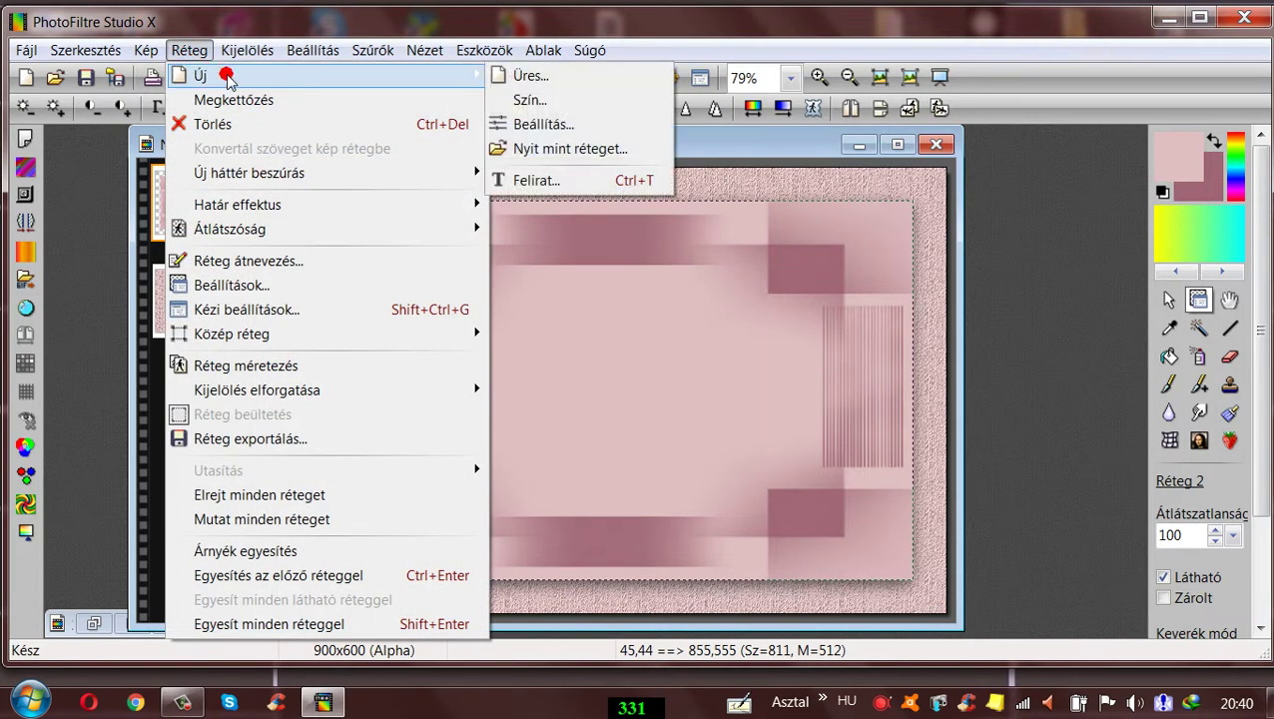
click(521, 75)
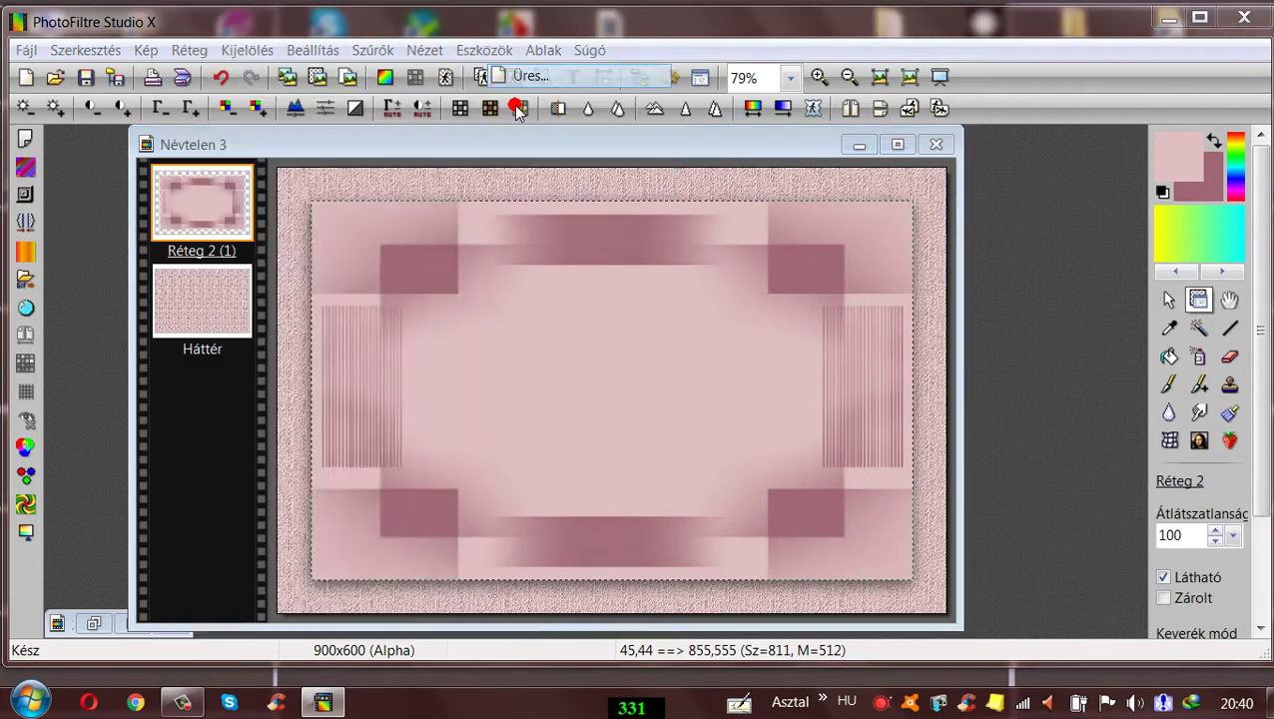
click(382, 675)
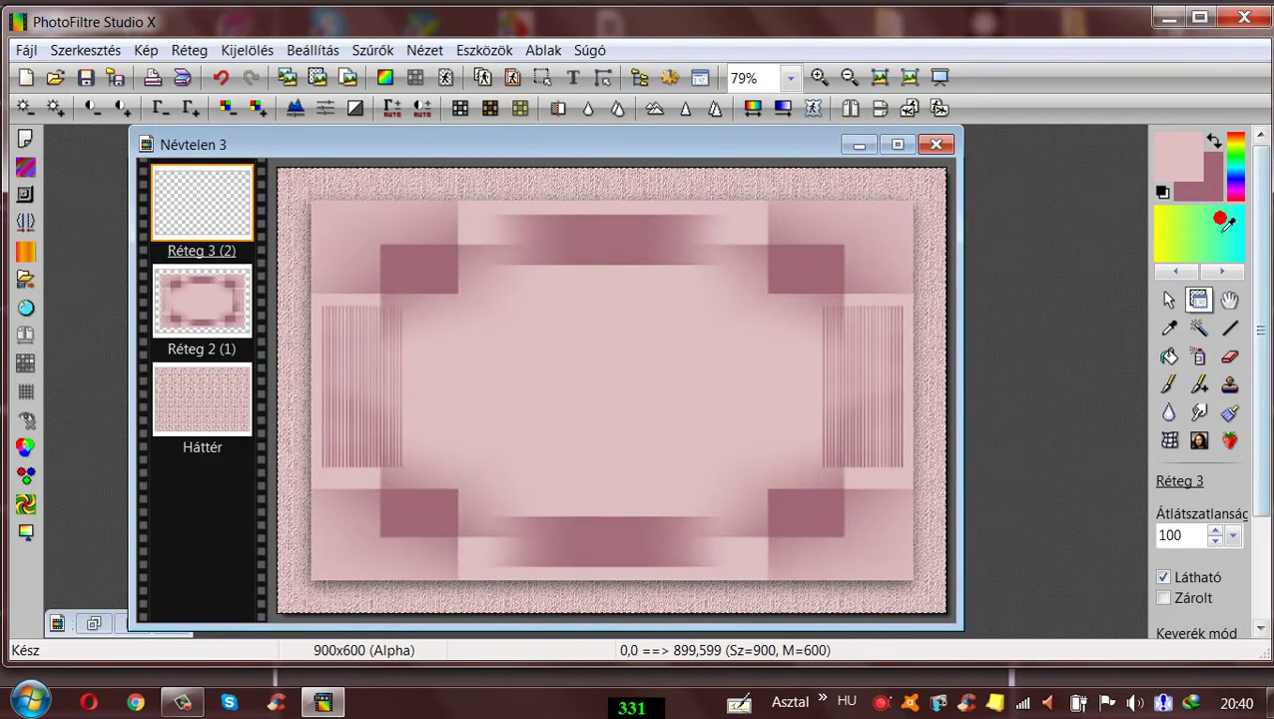
- Swap the two working colours and fill the new empty layer with the dark mauve
click(1209, 141)
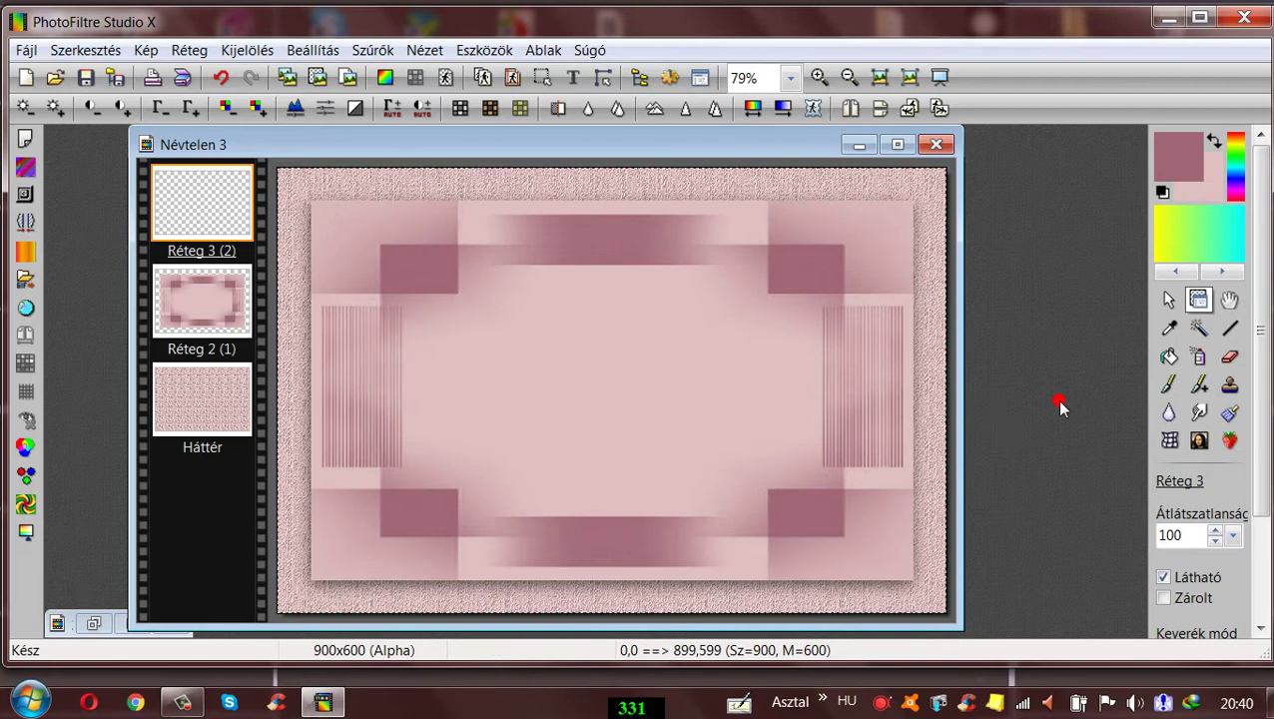
click(1167, 385)
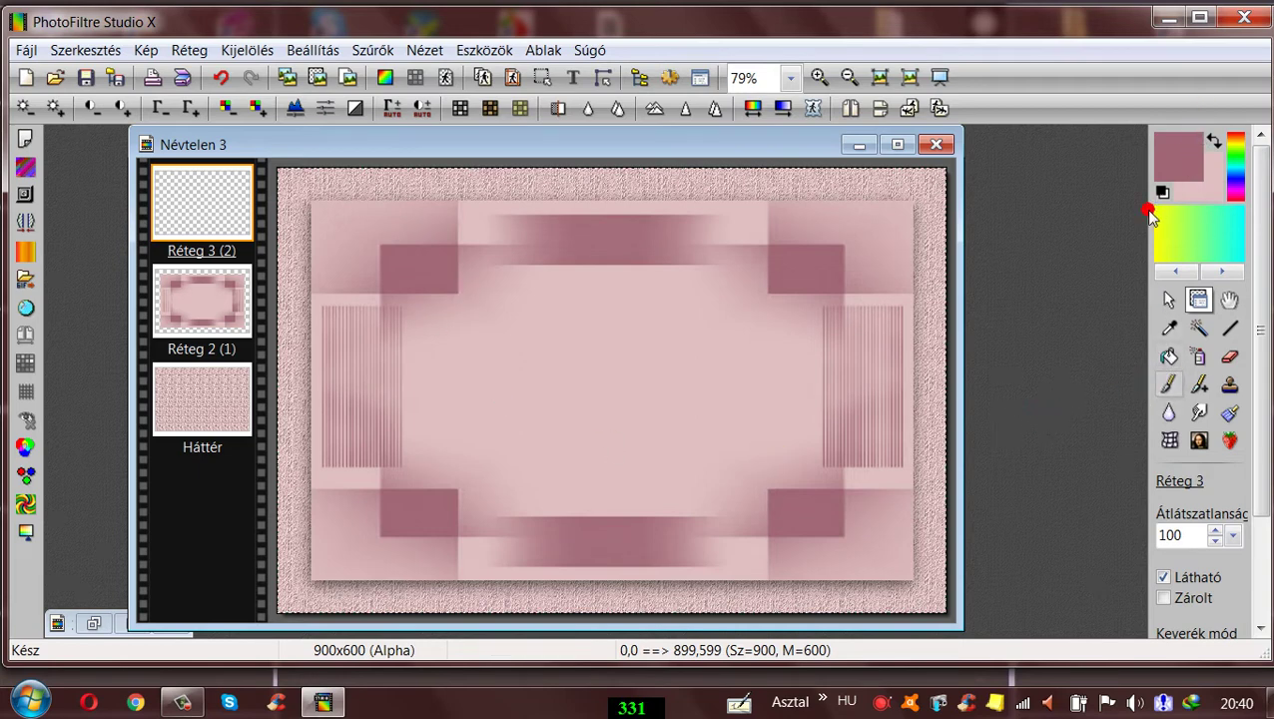
click(1168, 357)
click(545, 392)
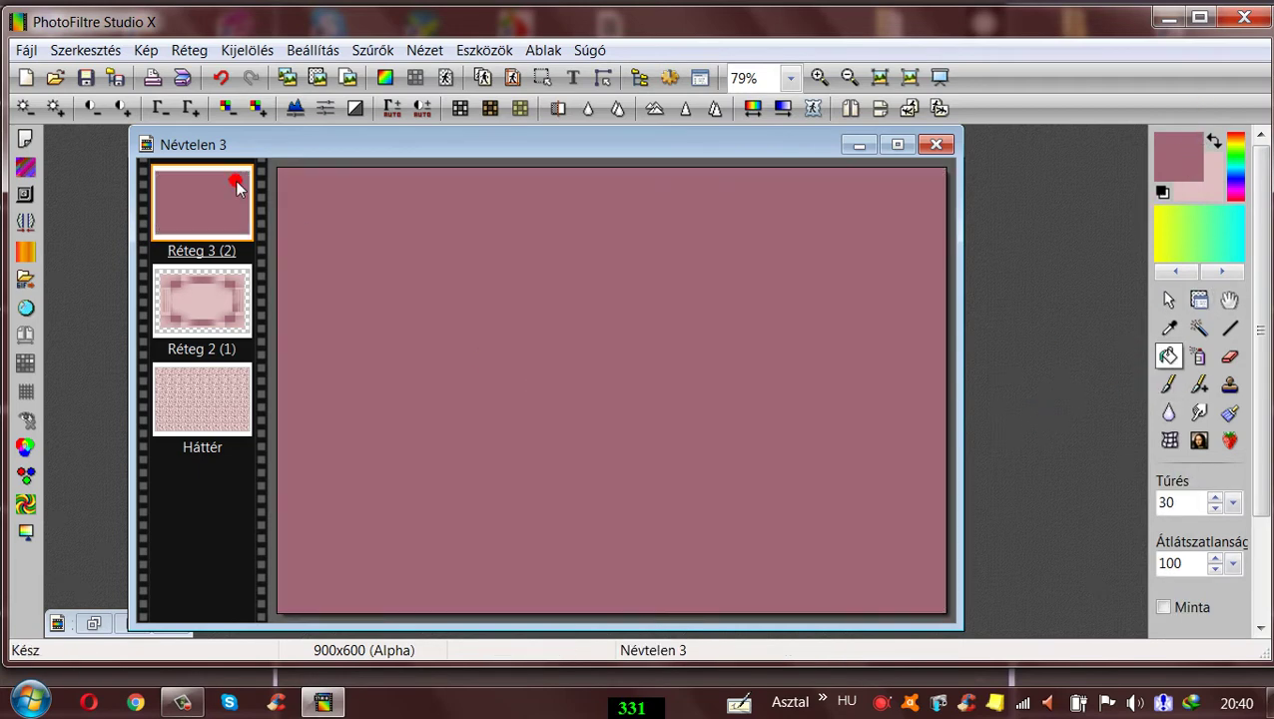
mouse_move(342, 145)
mouse_down()
mouse_move(328, 131)
mouse_move(334, 148)
mouse_move(362, 152)
mouse_up()
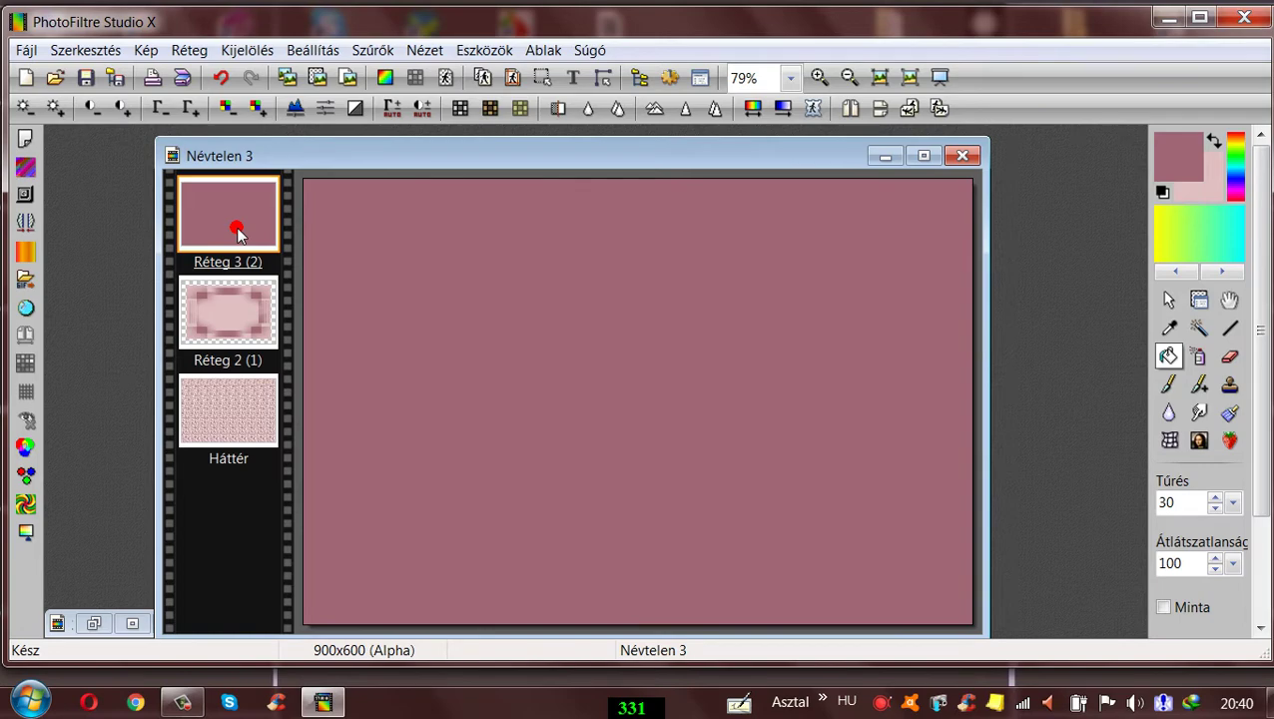
- Add another empty layer above the mauve one and fill it with the light pink
click(189, 50)
mouse_move(249, 85)
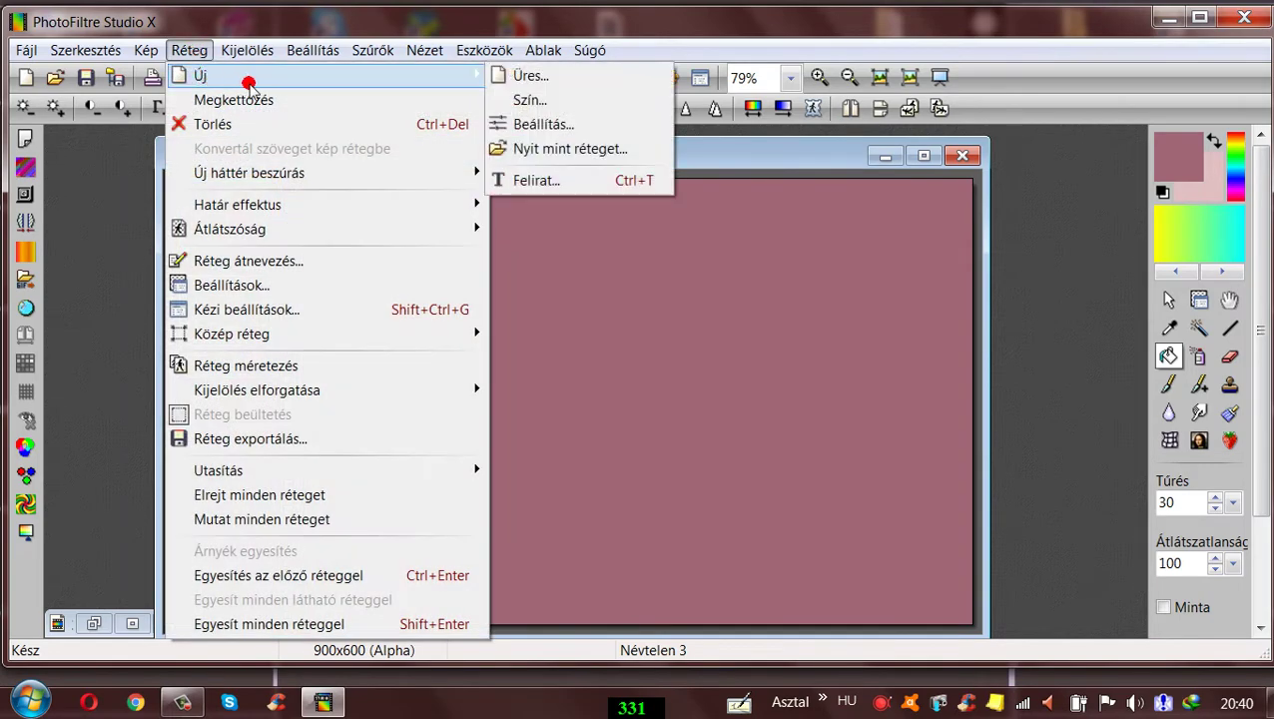
click(514, 75)
click(364, 675)
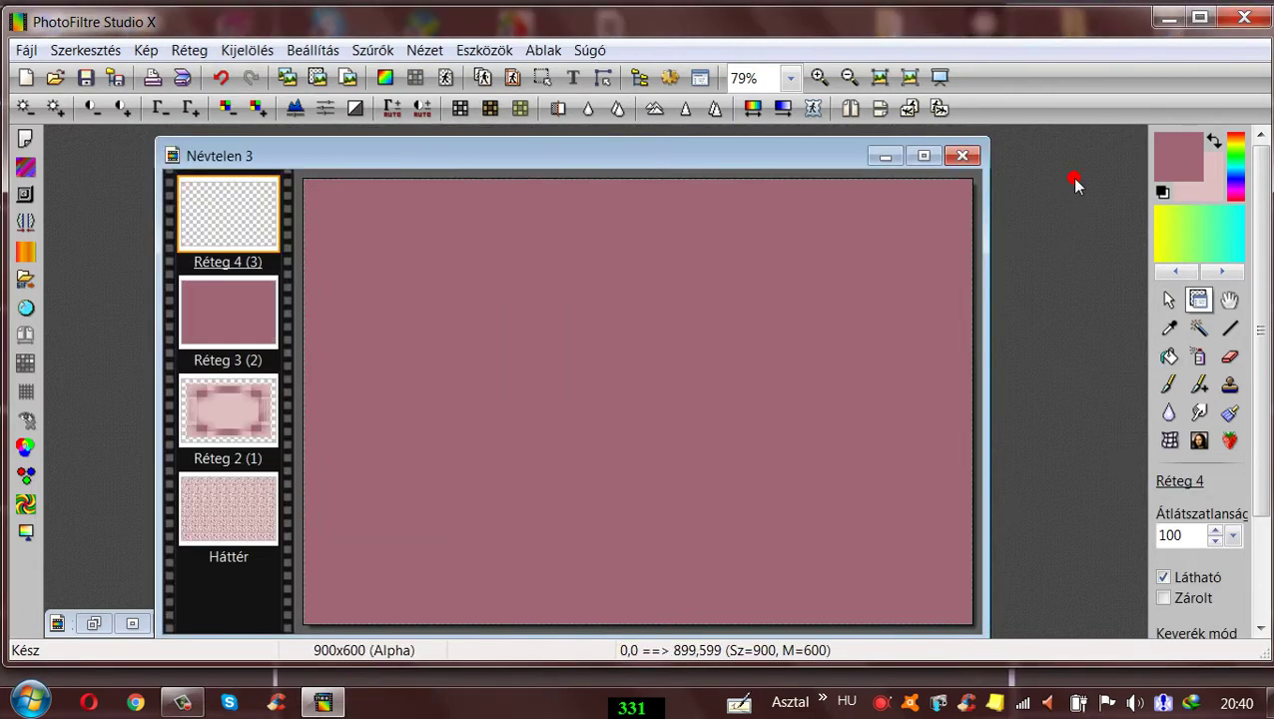
click(1216, 143)
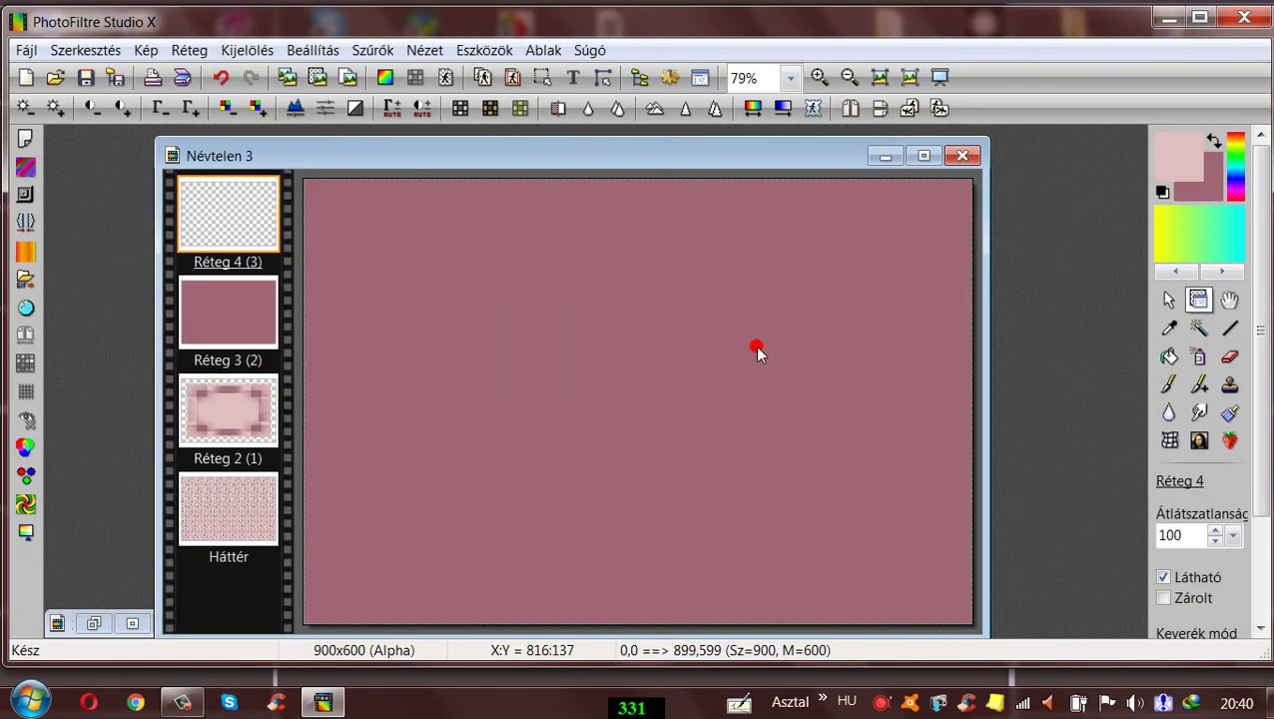
click(1170, 357)
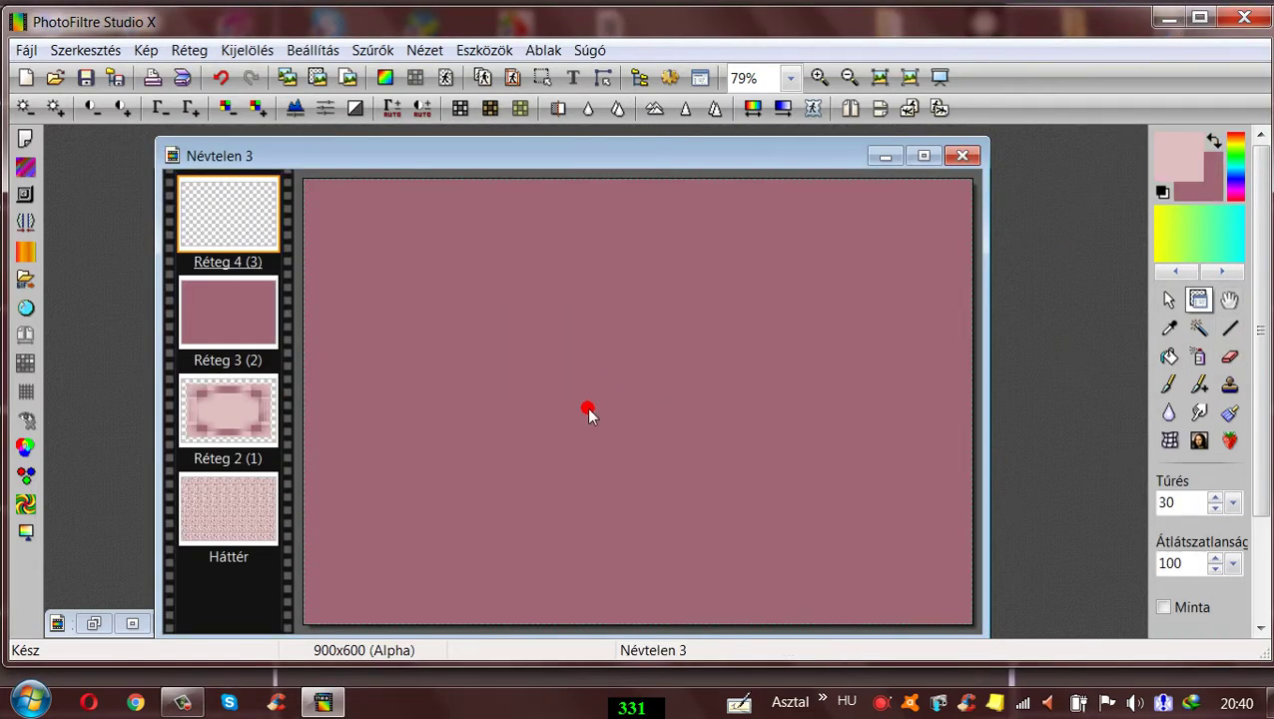
click(587, 411)
drag(382, 165, 371, 144)
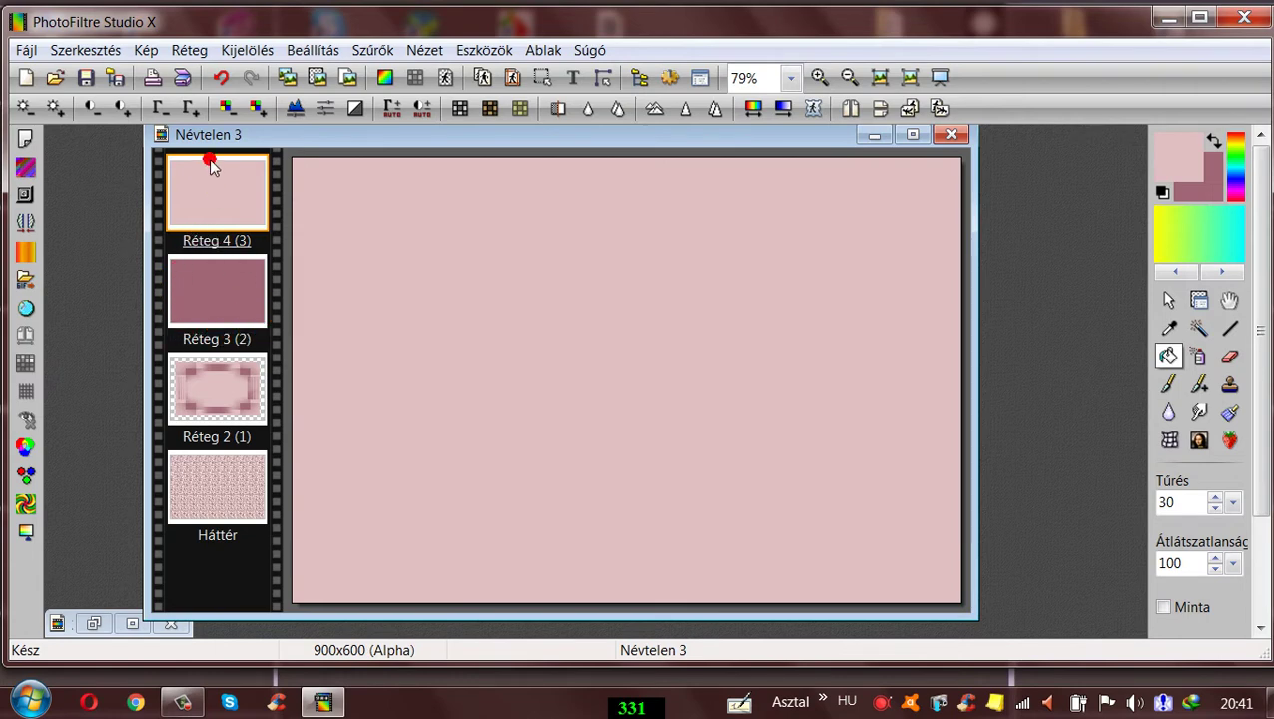
- Apply a PhotoMask to the pink layer using 516.gif from the 331 folder, with transparency and 100% opacity
click(373, 50)
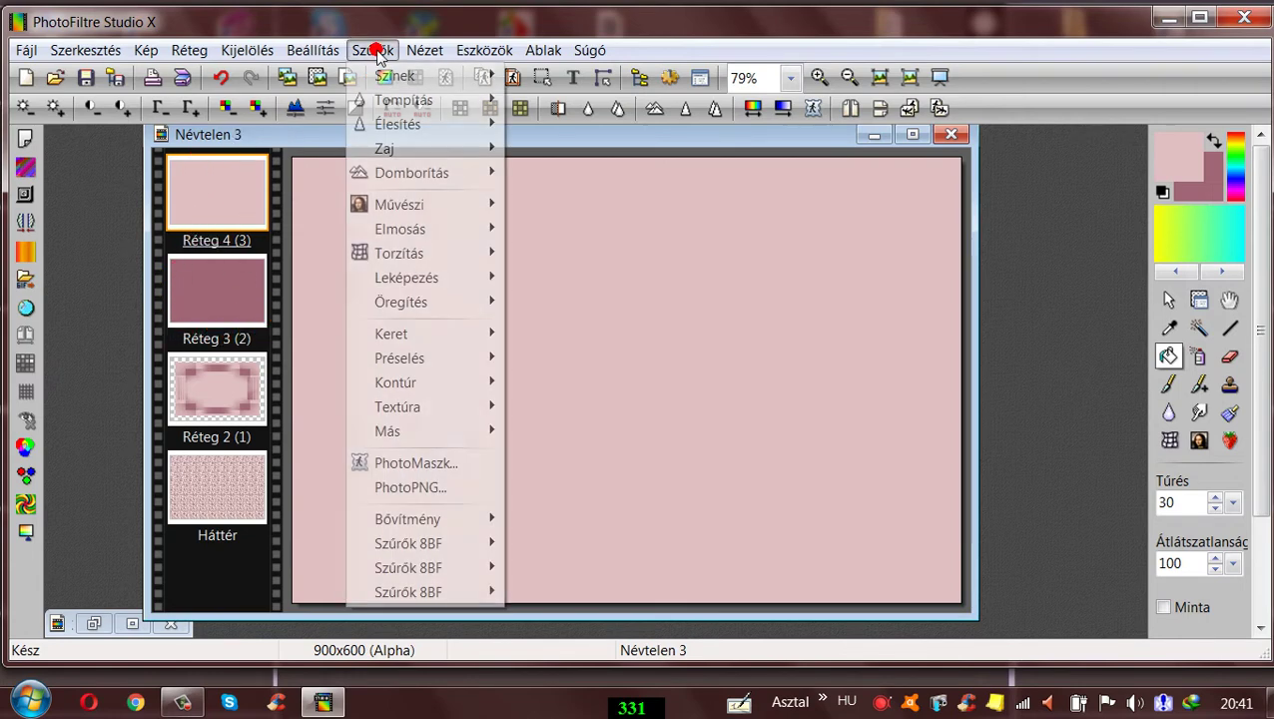
click(405, 463)
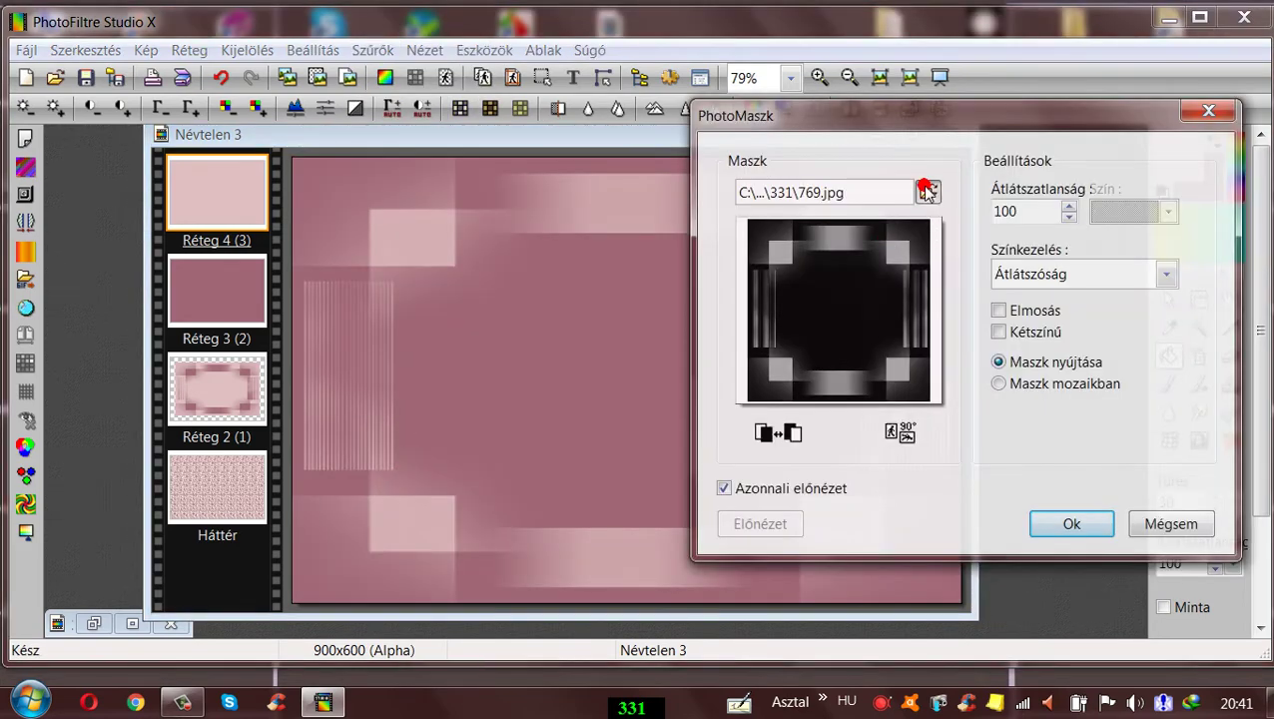
click(927, 191)
click(255, 248)
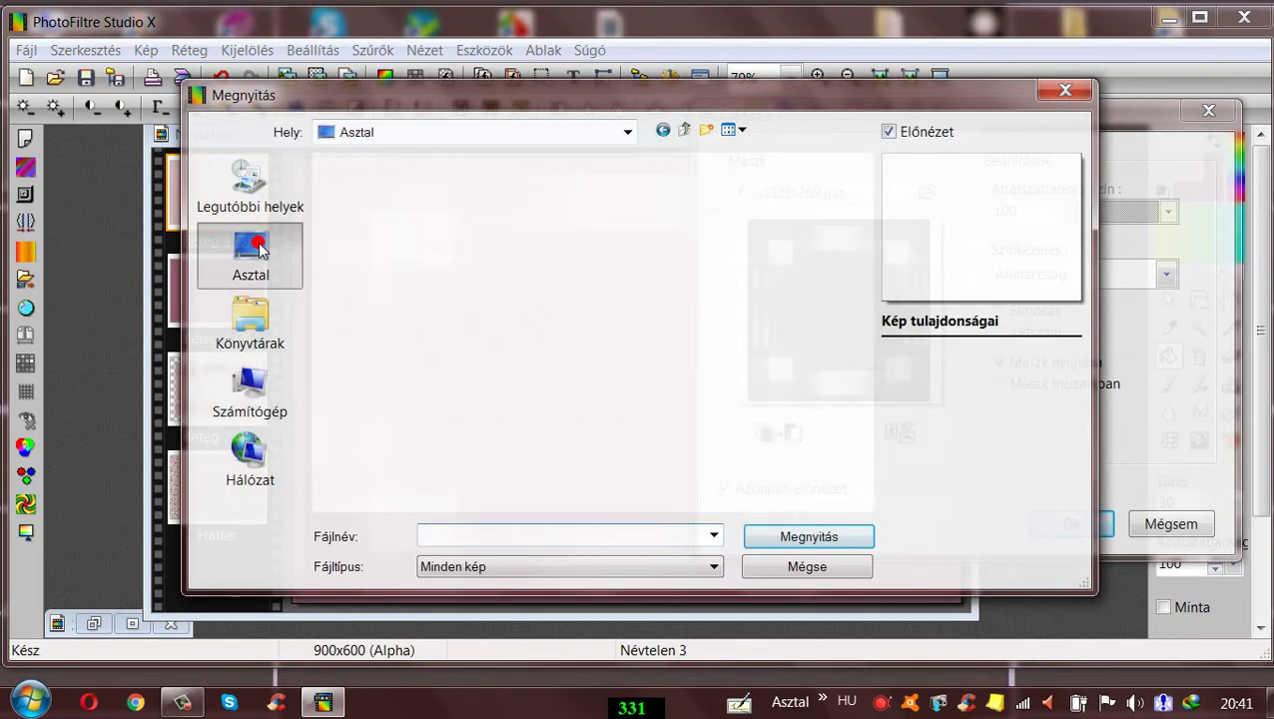
double_click(633, 446)
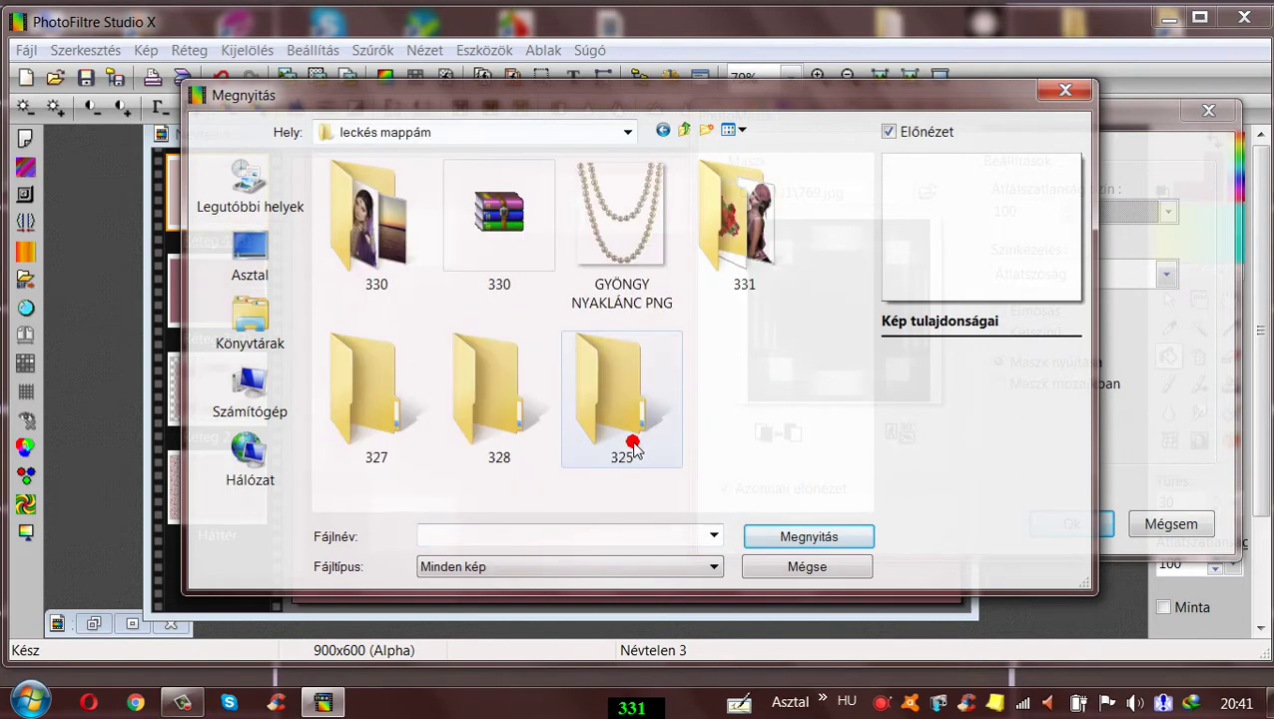
double_click(739, 231)
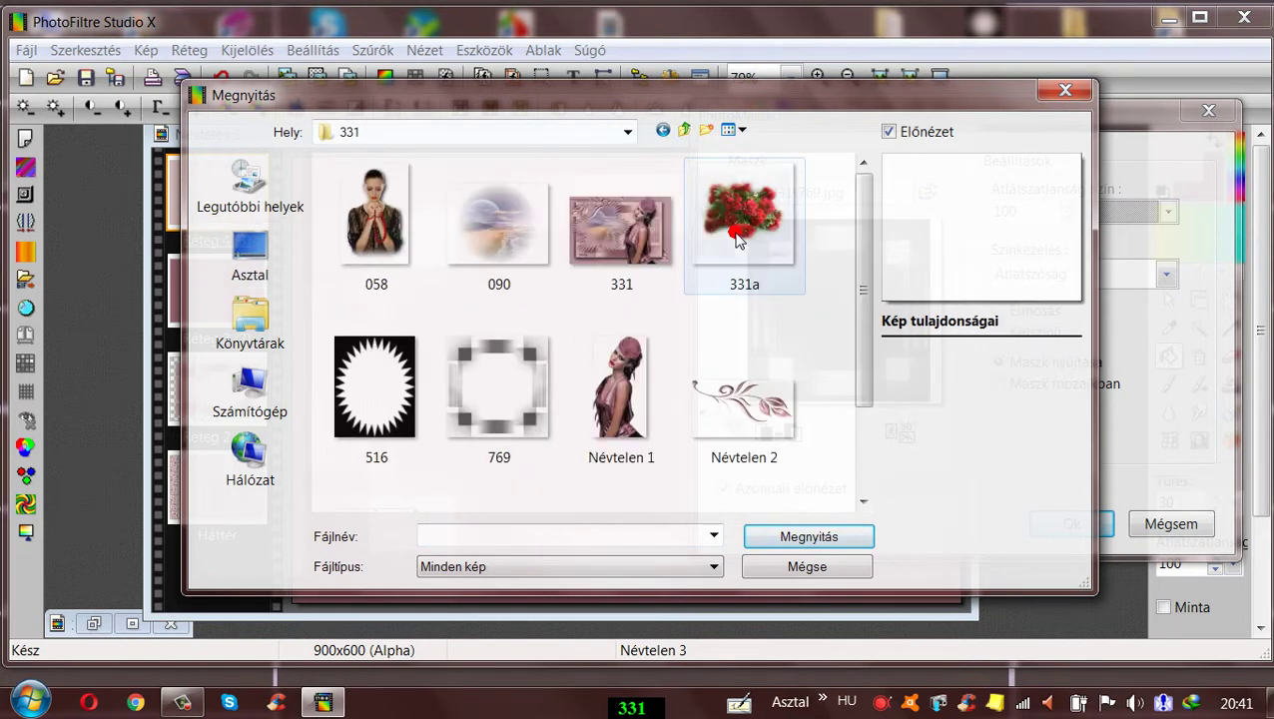
click(365, 396)
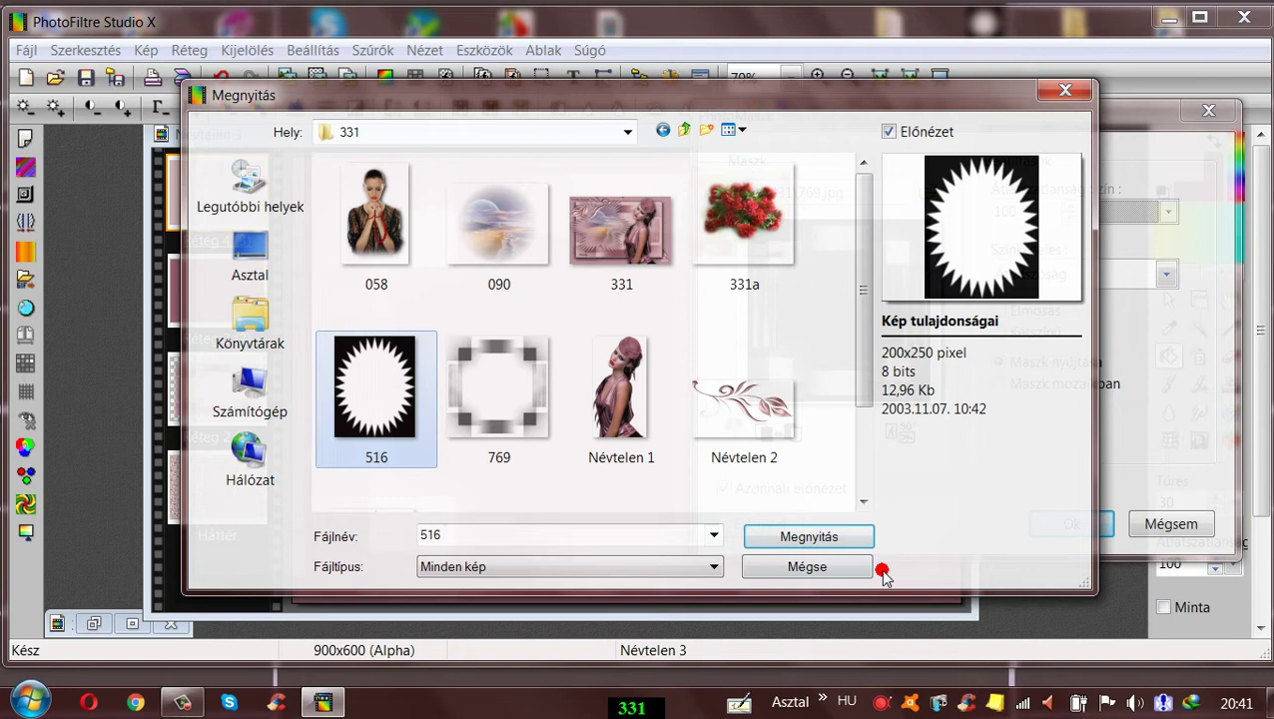
click(828, 537)
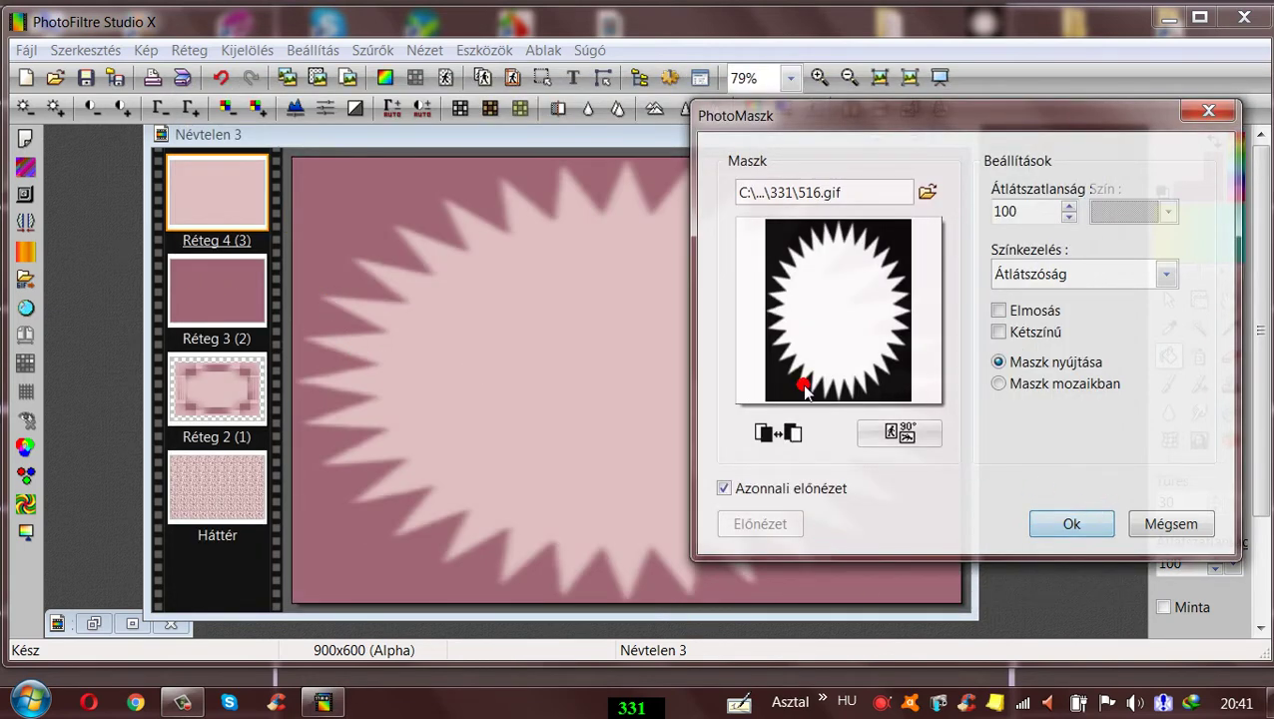
click(1070, 525)
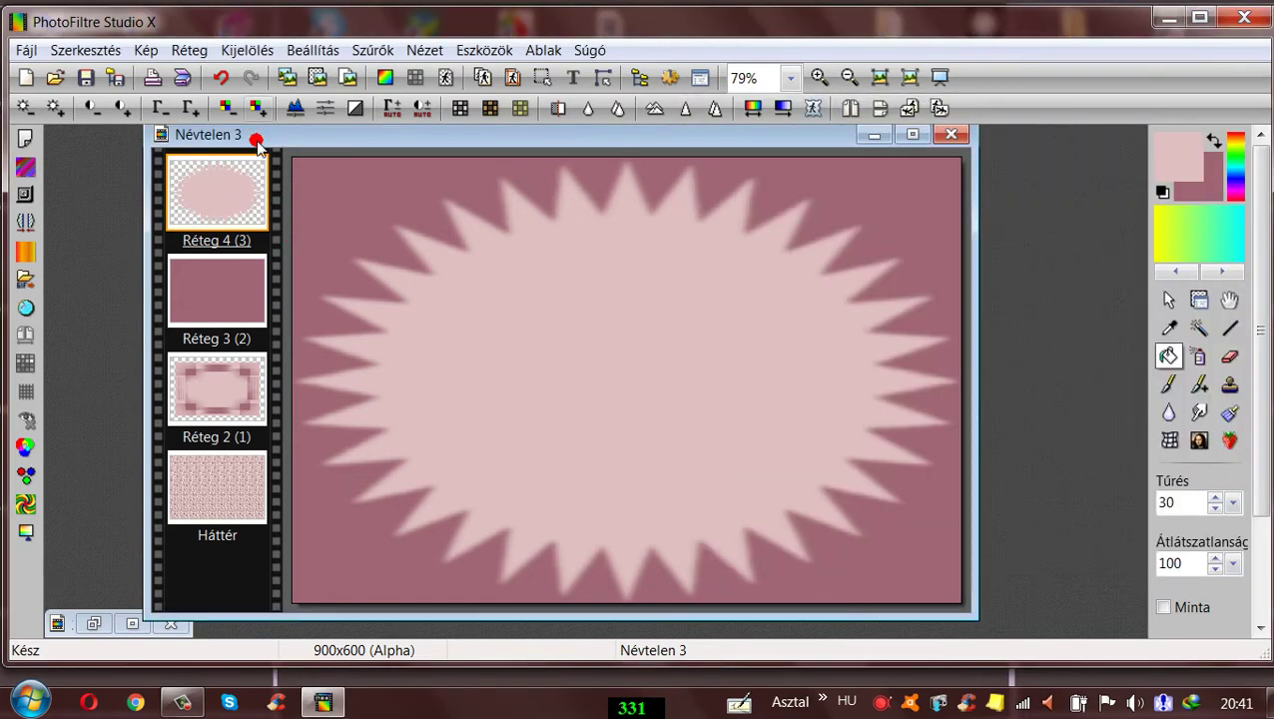
- Scale the pink starburst layer to 60% with a free transform and apply it
drag(255, 142, 232, 140)
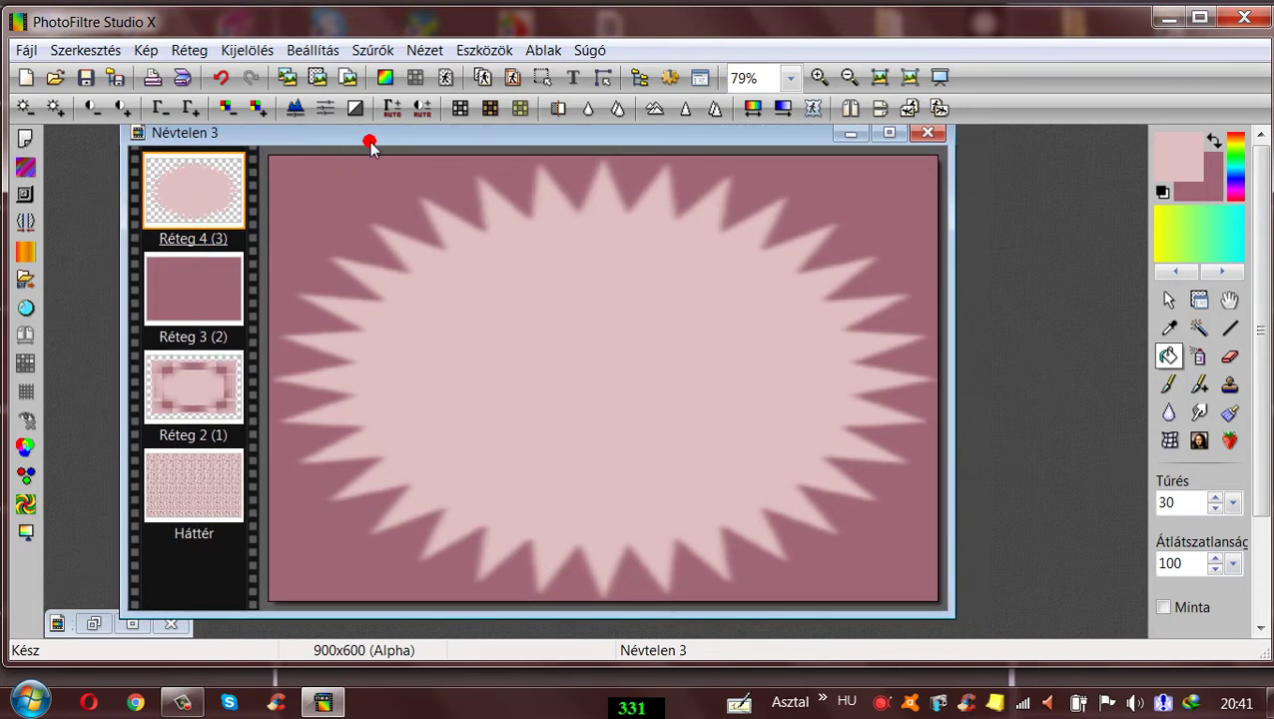
drag(369, 142, 392, 139)
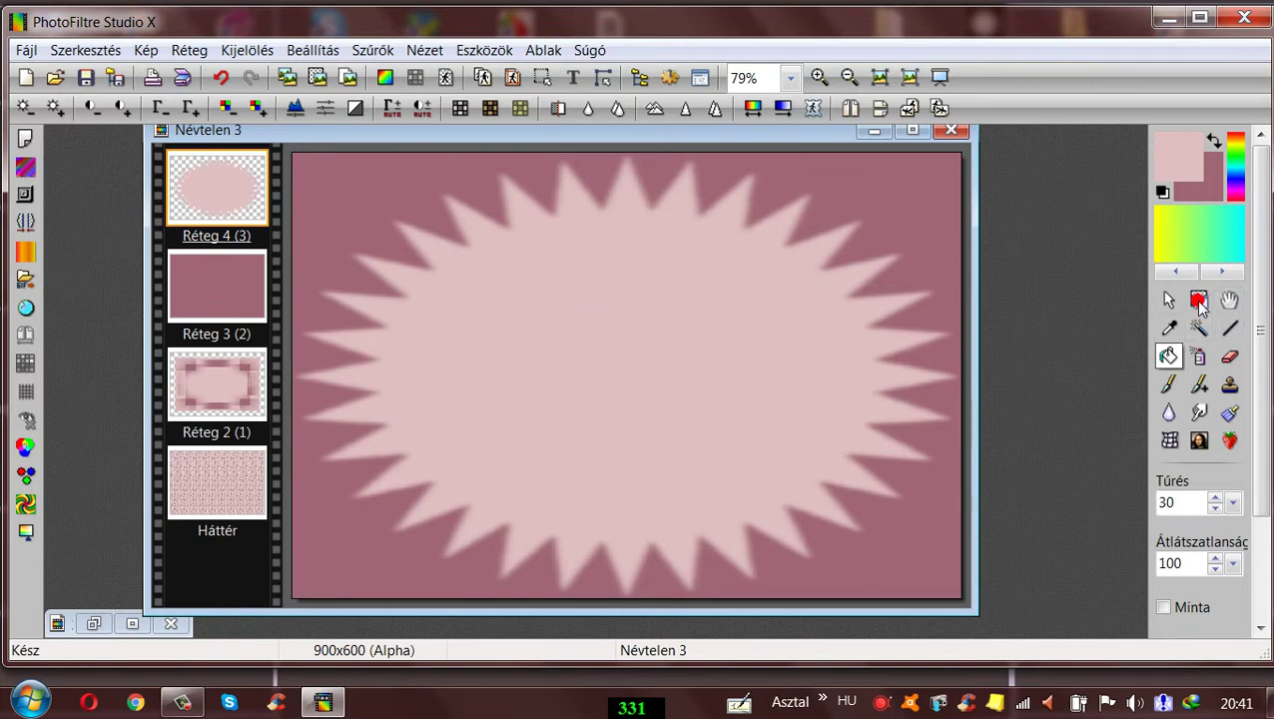
click(1198, 299)
drag(381, 130, 371, 124)
click(225, 210)
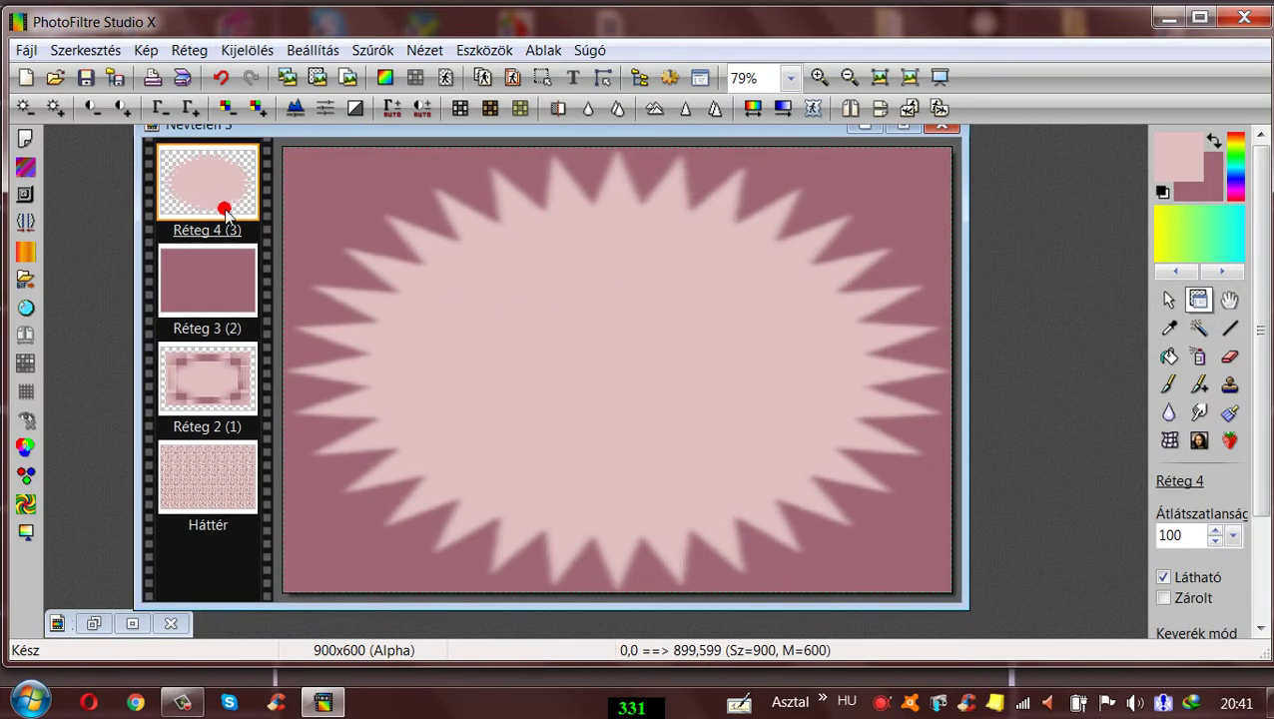
right_click(222, 178)
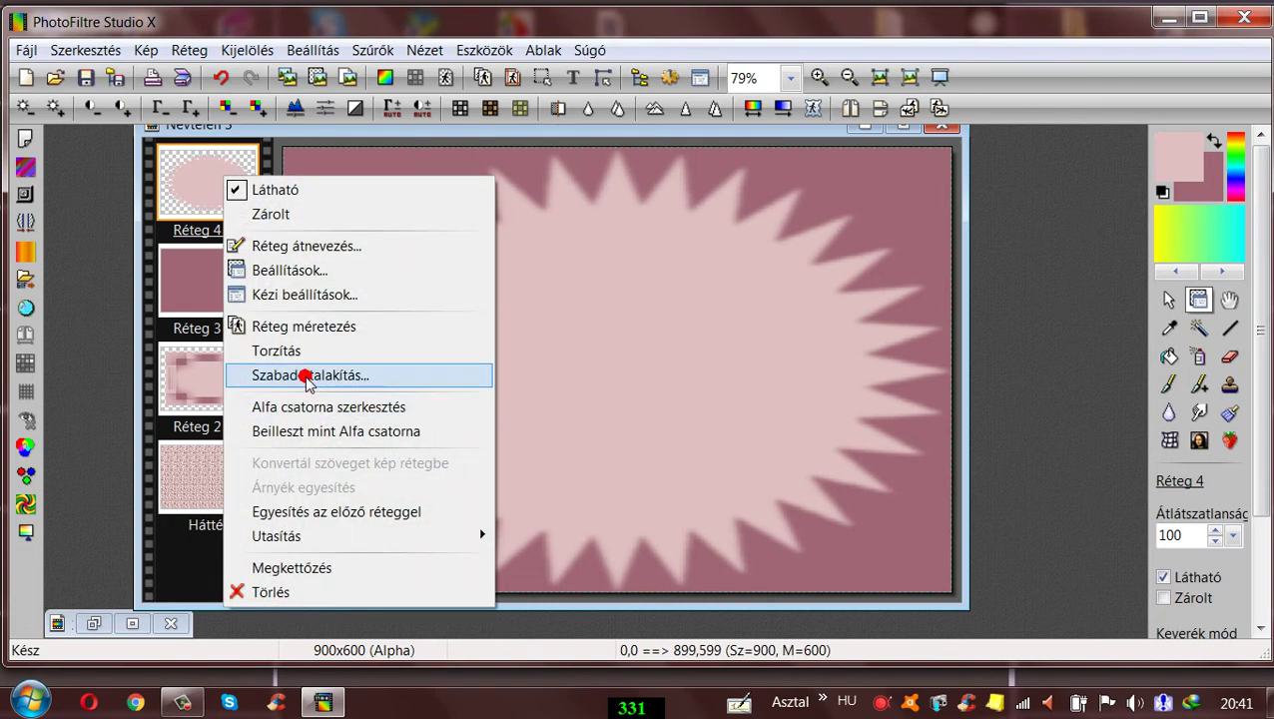
click(304, 378)
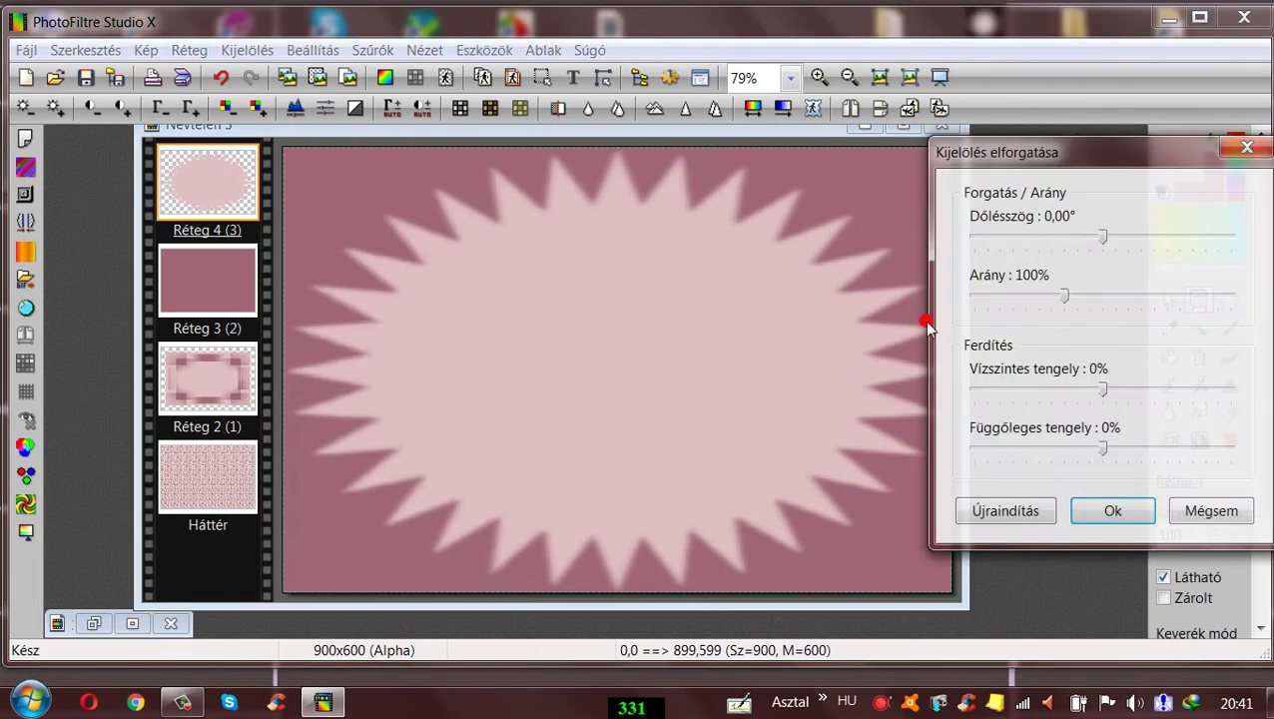
click(1026, 293)
drag(1040, 306, 1019, 300)
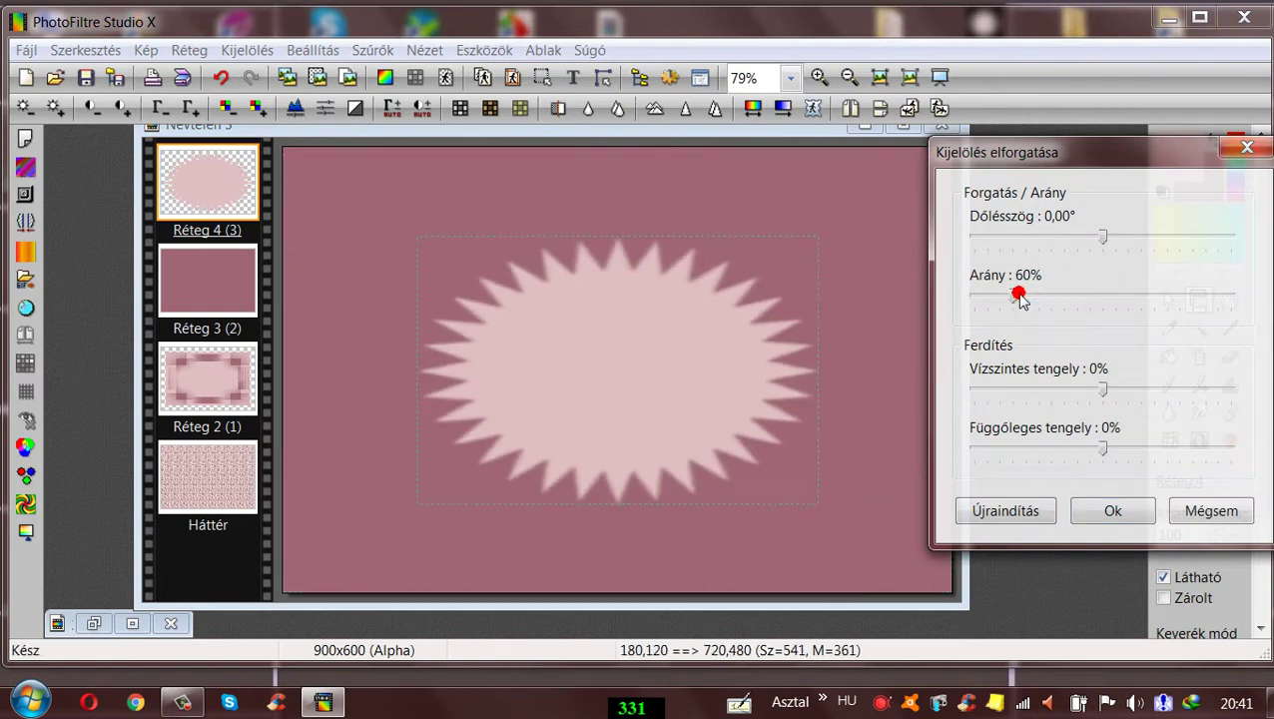
click(1112, 516)
- Start resizing the starburst layer and stretch it on both sides to the full image width, about 904 pixels
right_click(516, 334)
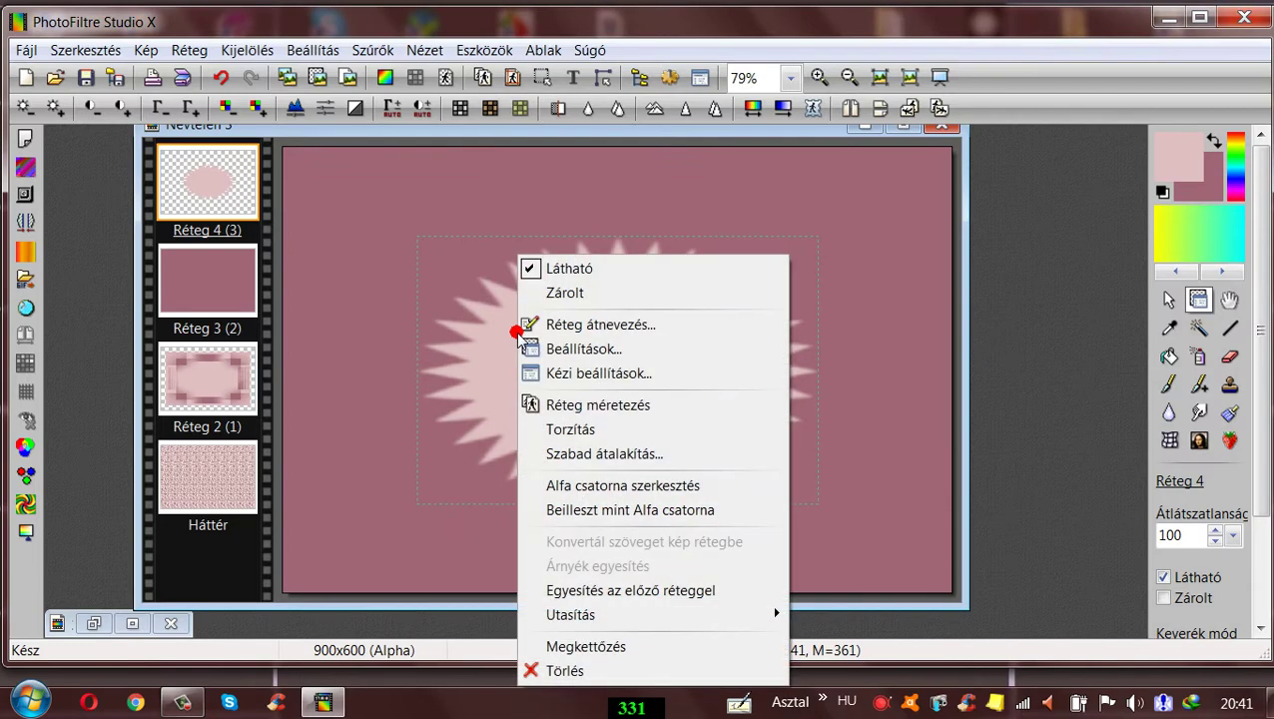
click(588, 405)
right_click(564, 360)
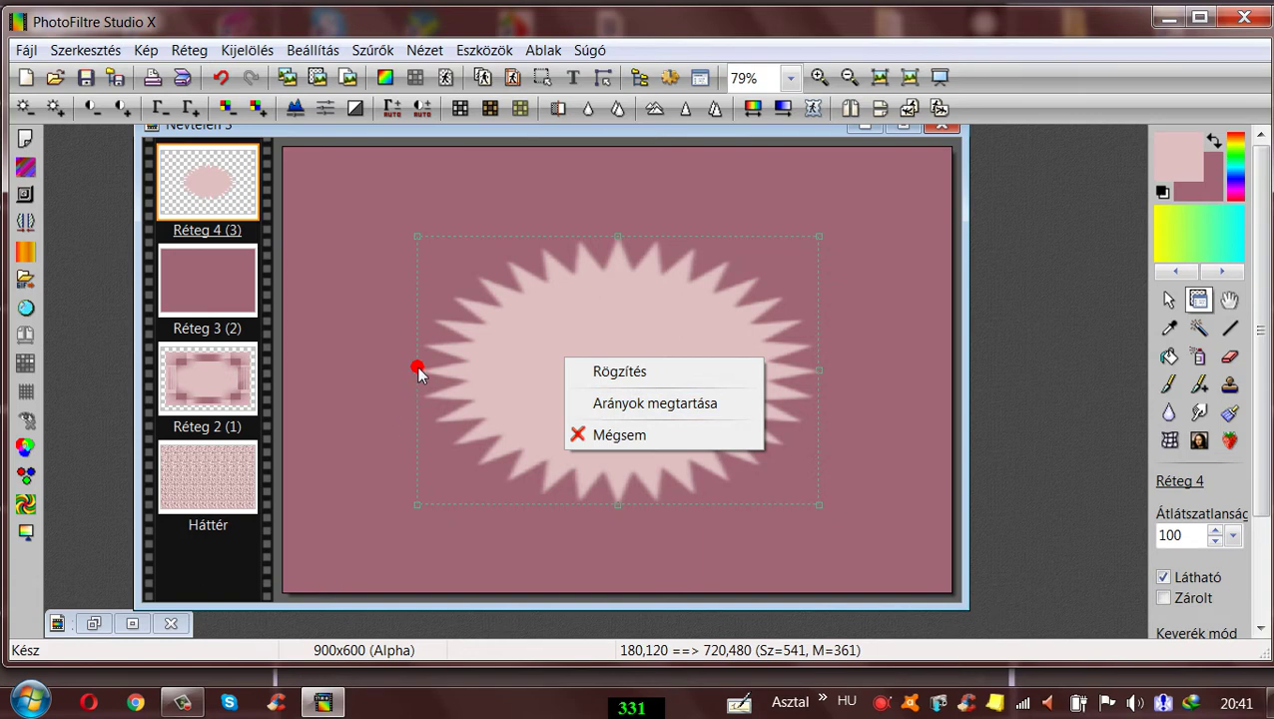
drag(417, 372, 288, 370)
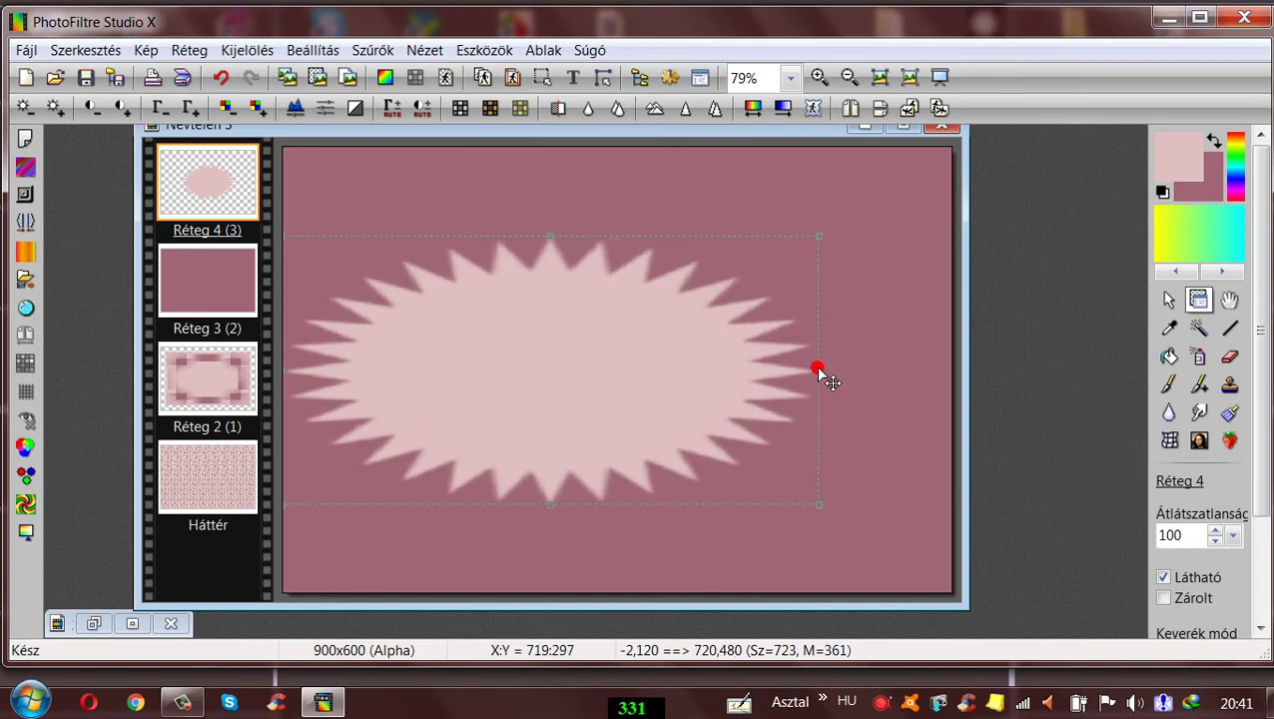
drag(817, 369, 950, 366)
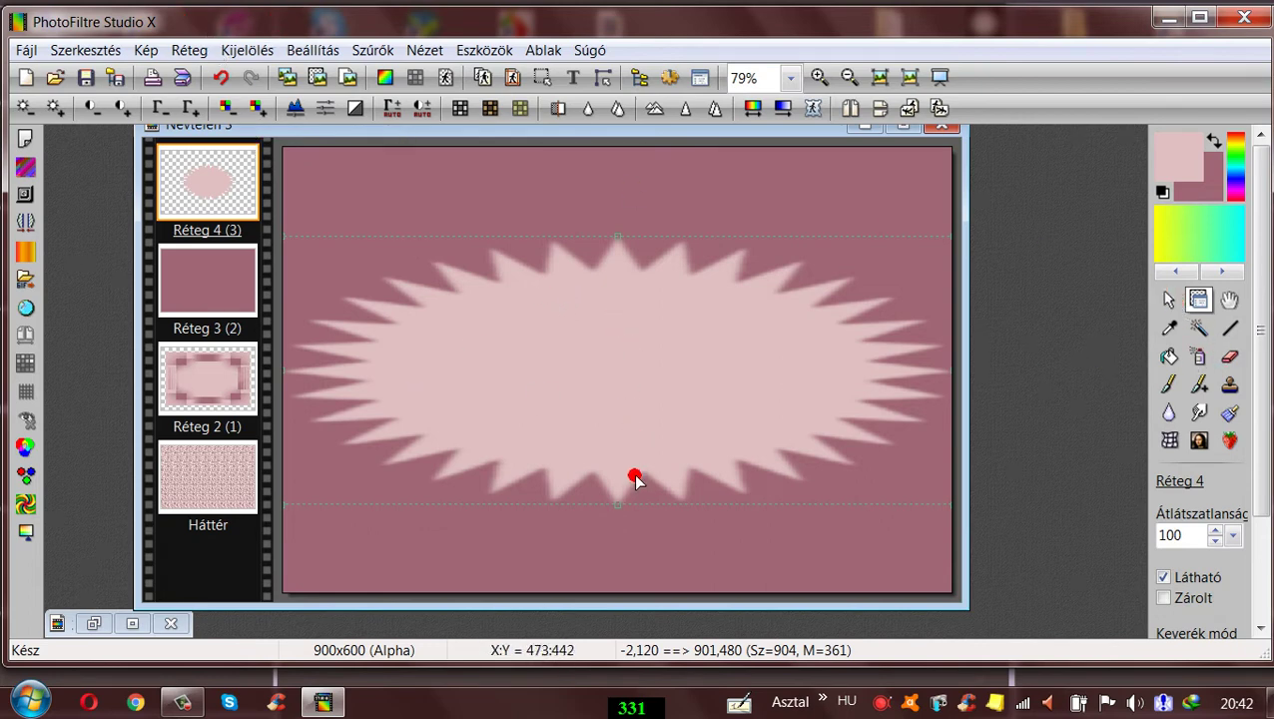
- Reduce the starburst layer's height to about 308 pixels, move it slightly down towards the image centre, and apply the resize
drag(616, 504, 614, 465)
drag(620, 230, 619, 238)
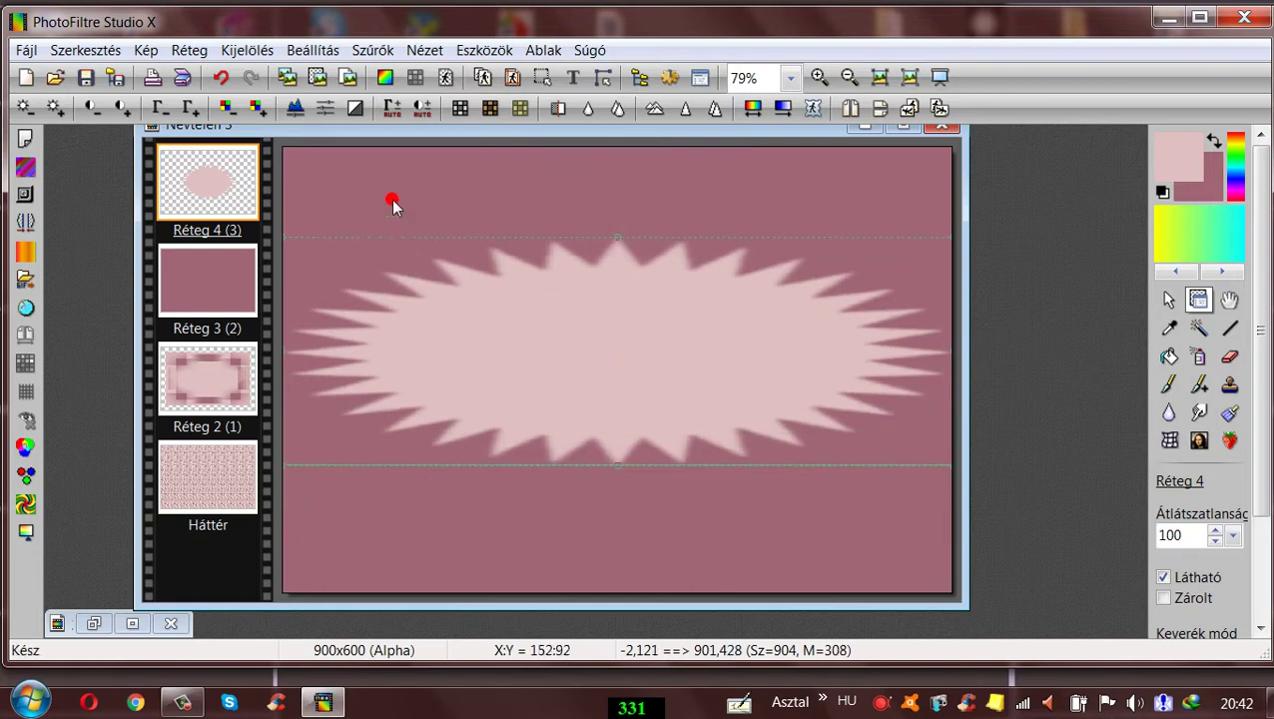
drag(484, 359, 480, 369)
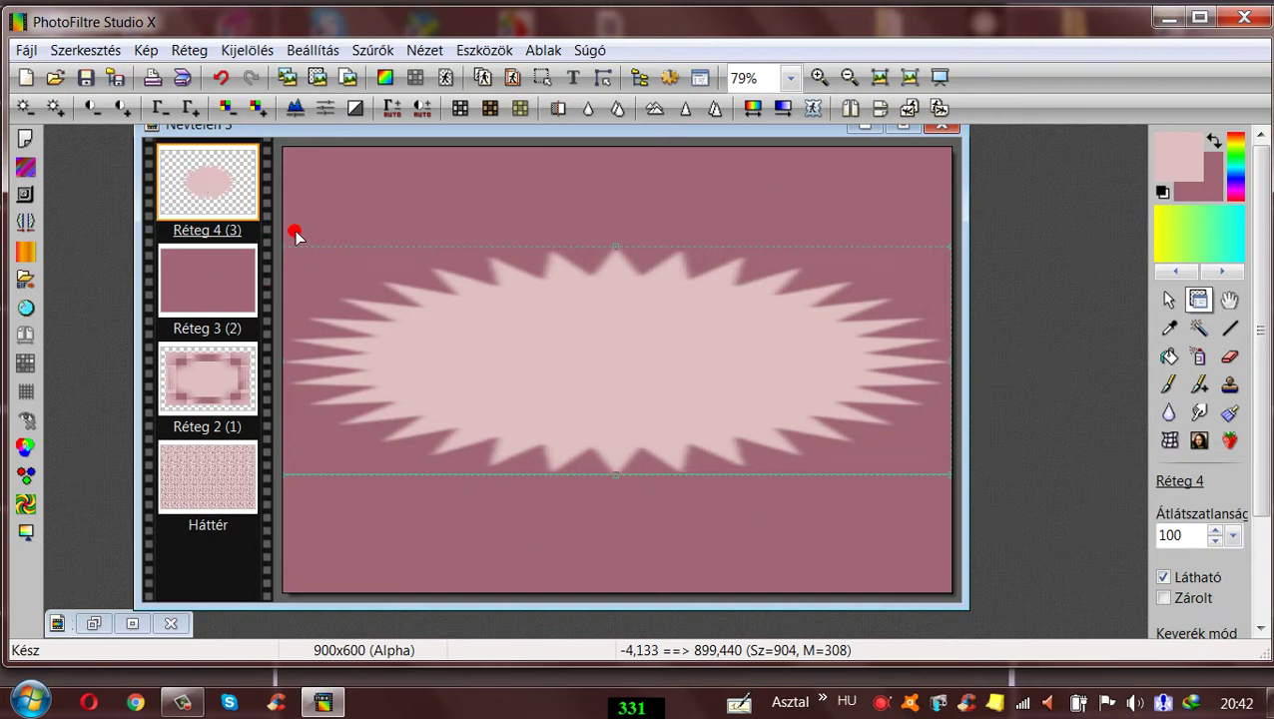
right_click(452, 305)
click(488, 325)
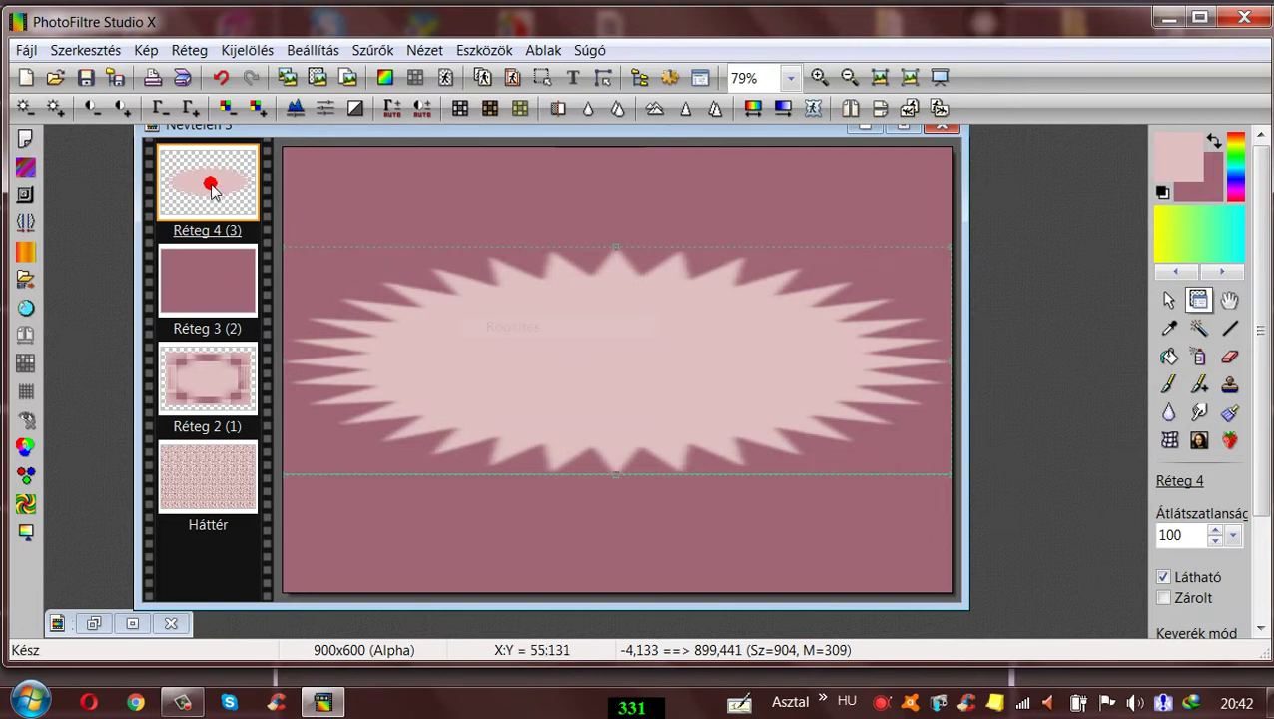
- Turn on a black drop shadow for the starburst layer and set the shadow radius to 30
click(183, 50)
mouse_move(210, 229)
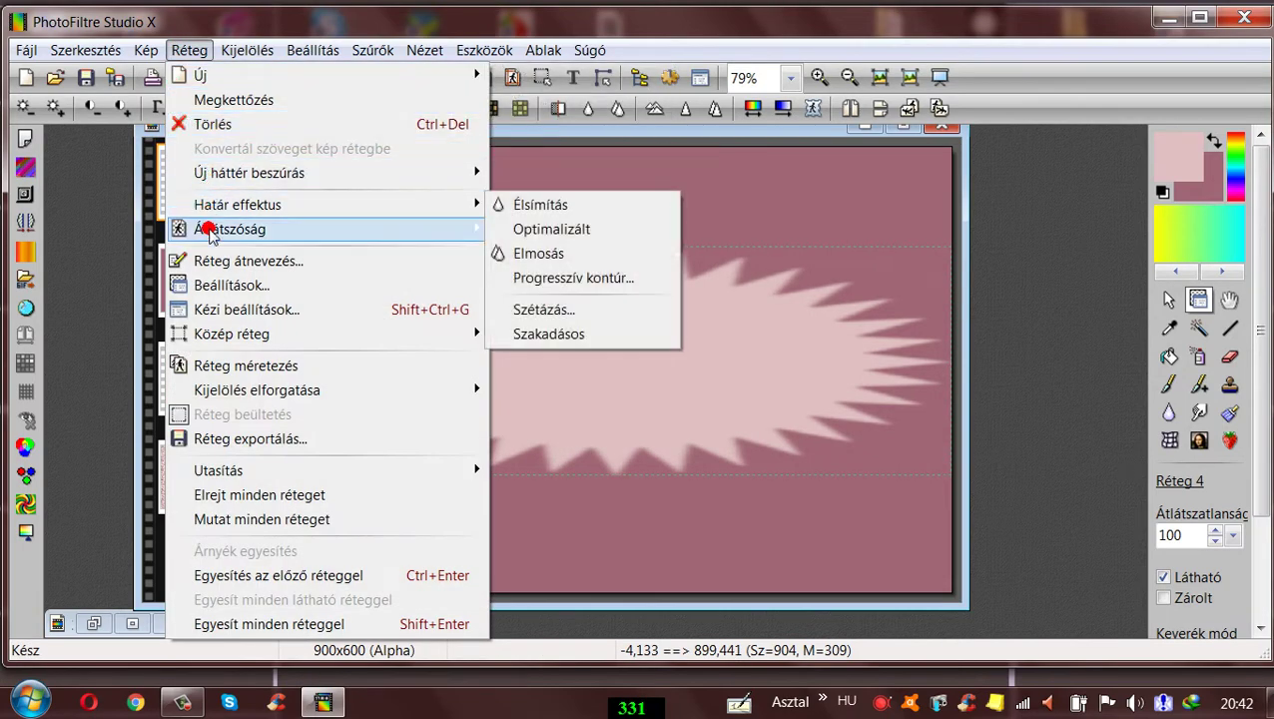
click(212, 287)
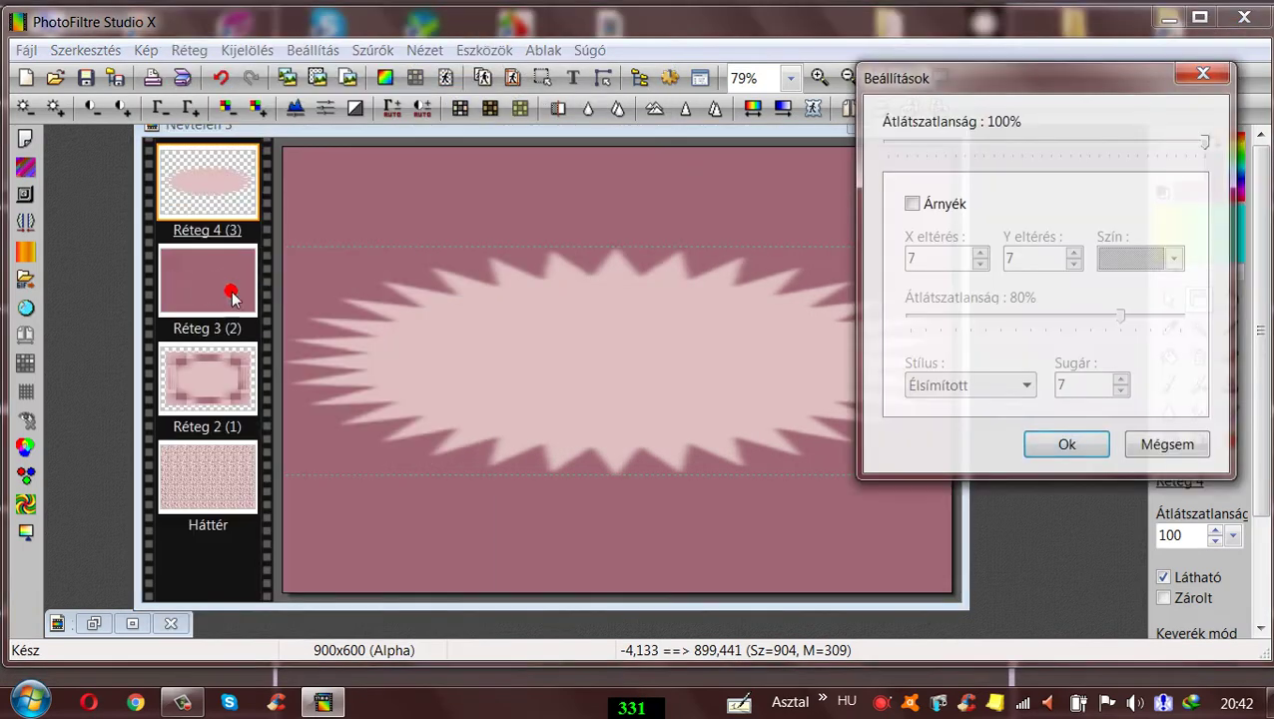
click(911, 204)
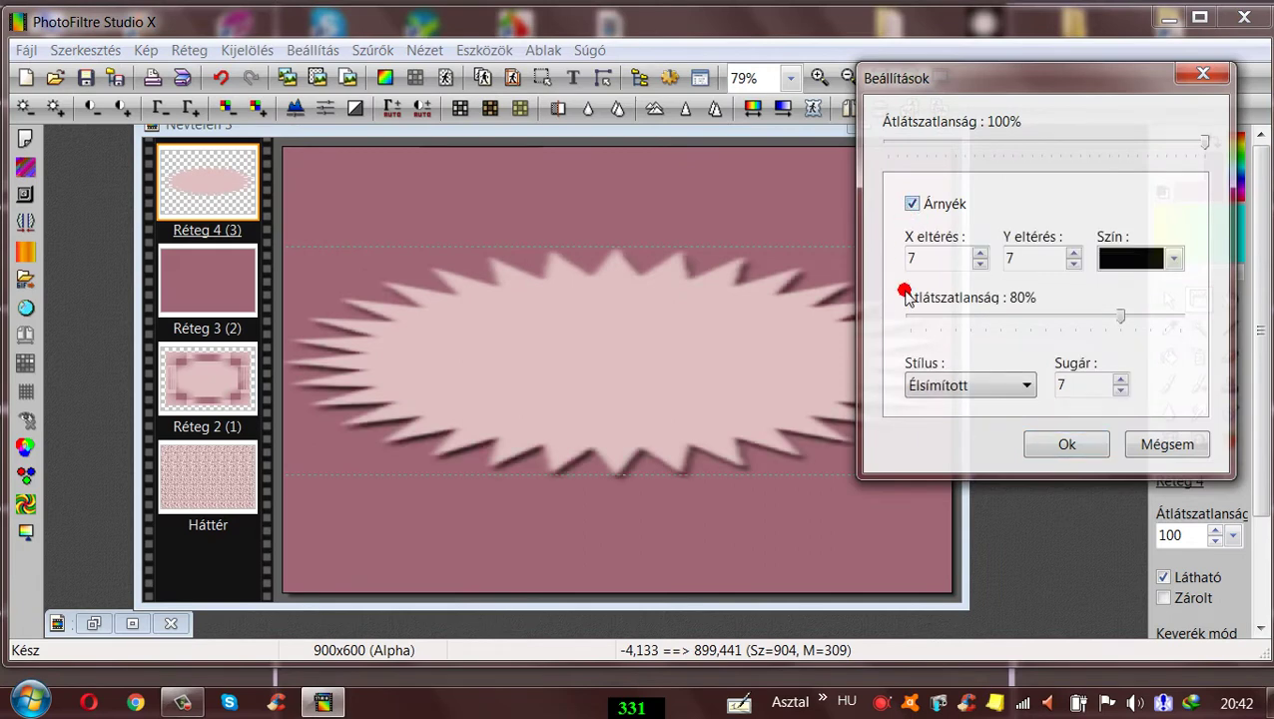
double_click(1087, 387)
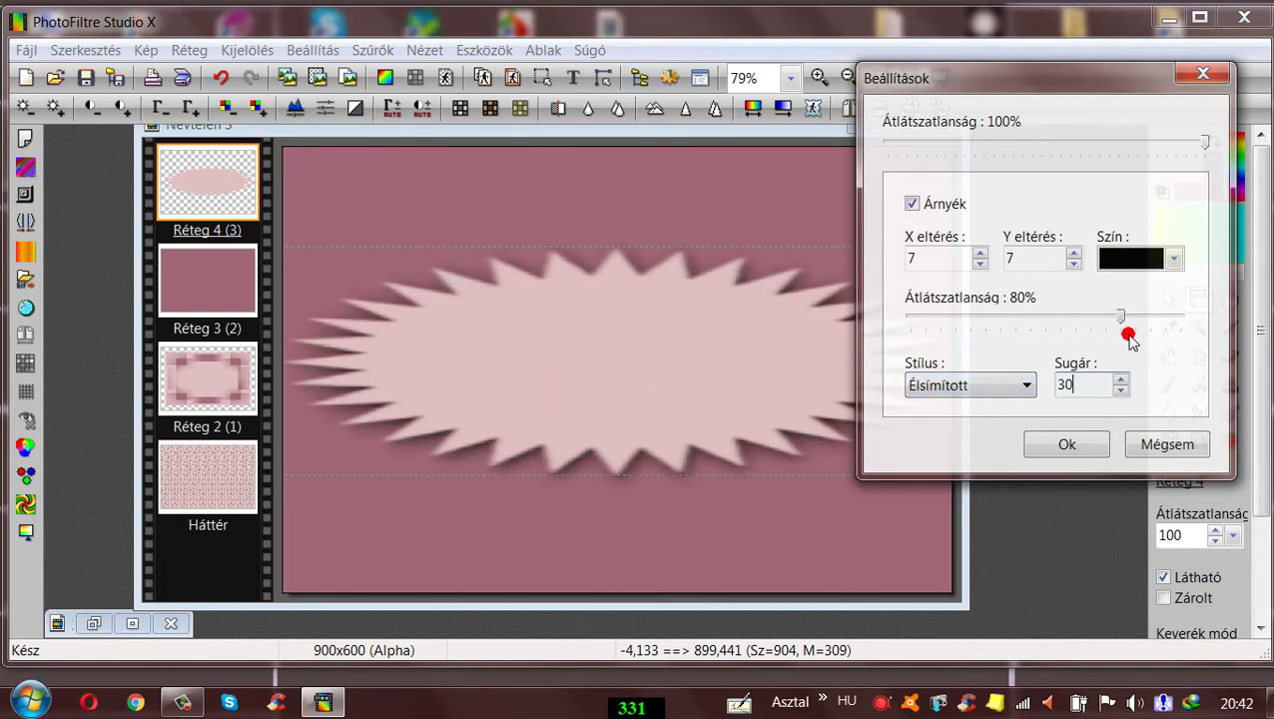
drag(1034, 75, 854, 99)
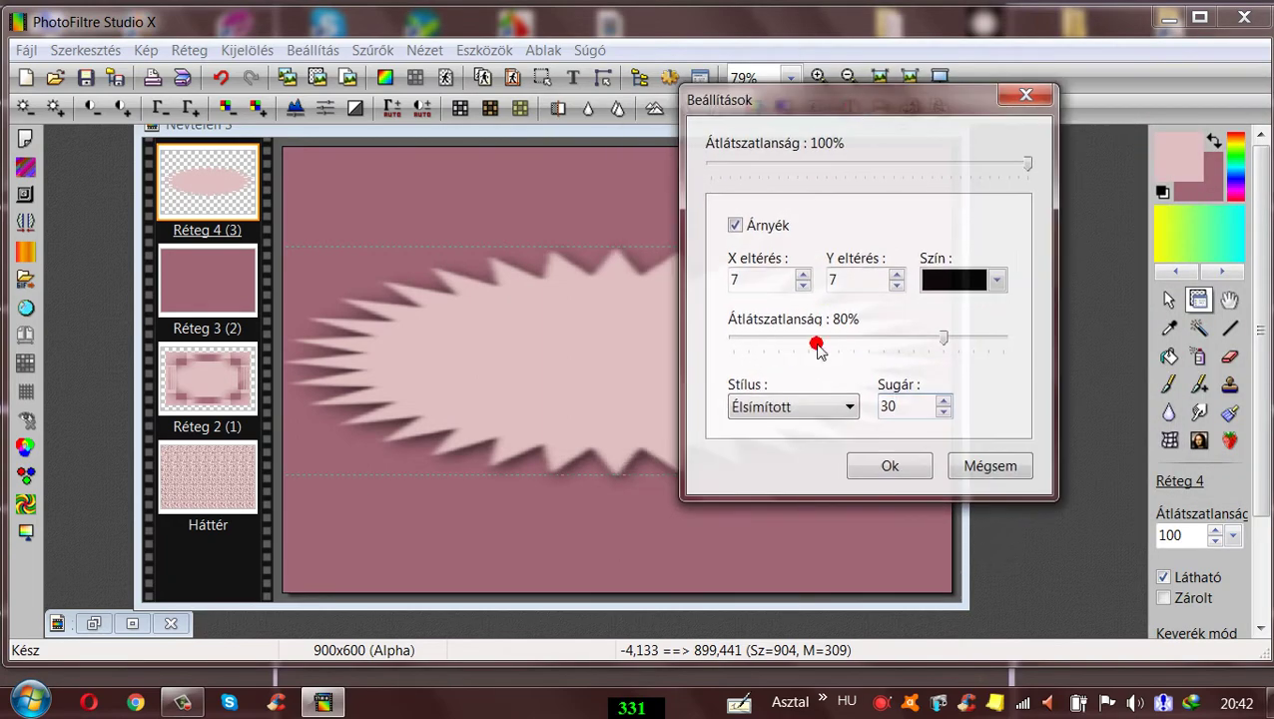
- Set the starburst shadow's X and Y offsets to 3 and its opacity to 61%, and apply the layer settings
click(803, 286)
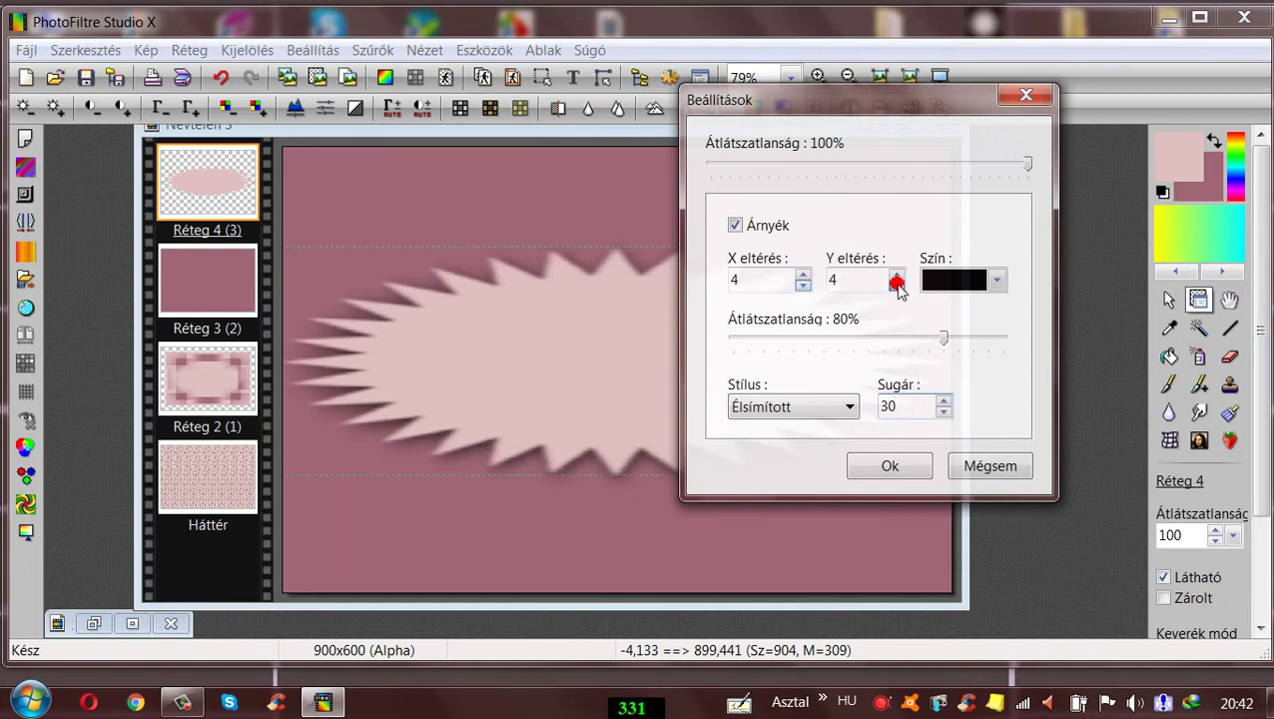
drag(865, 104, 925, 95)
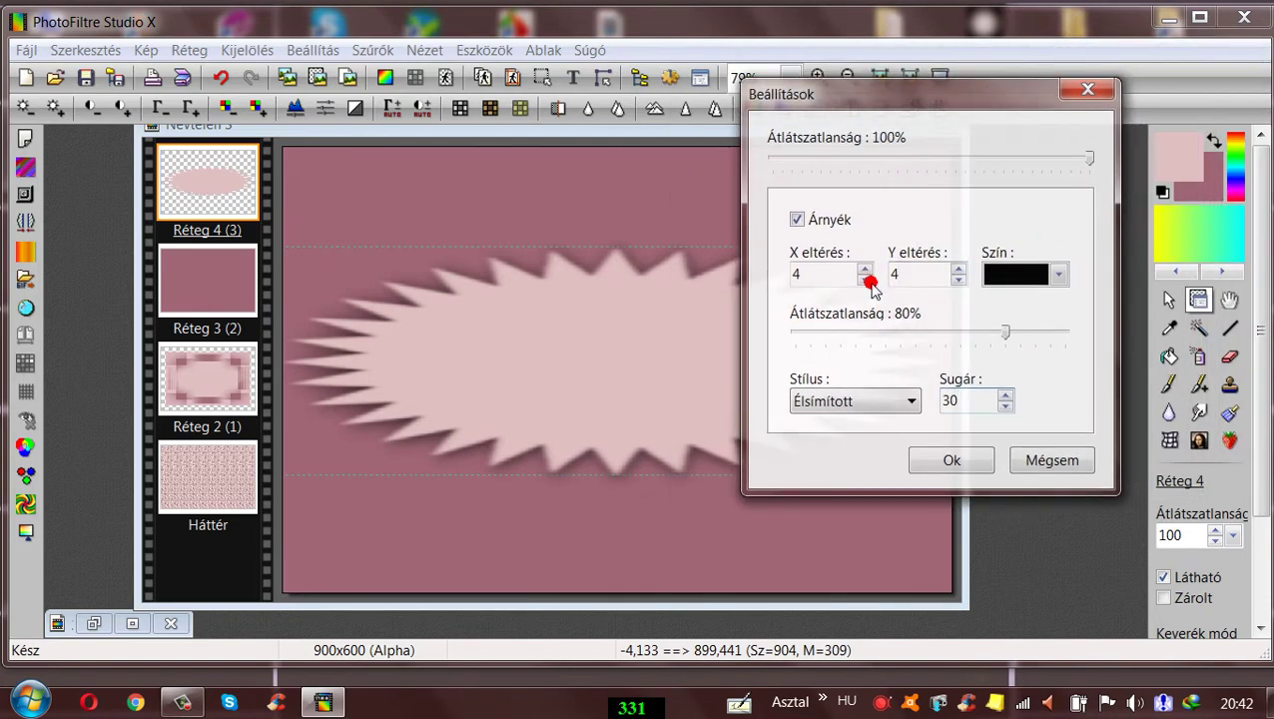
click(866, 280)
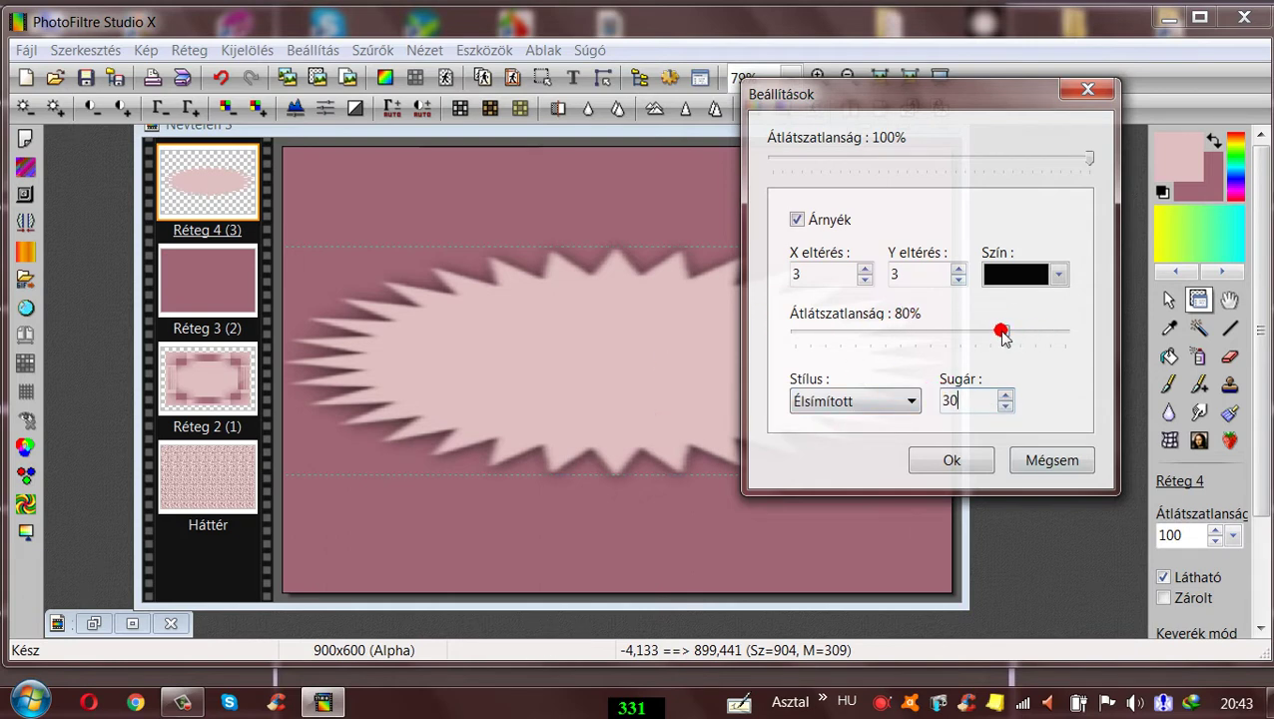
drag(1002, 334, 955, 333)
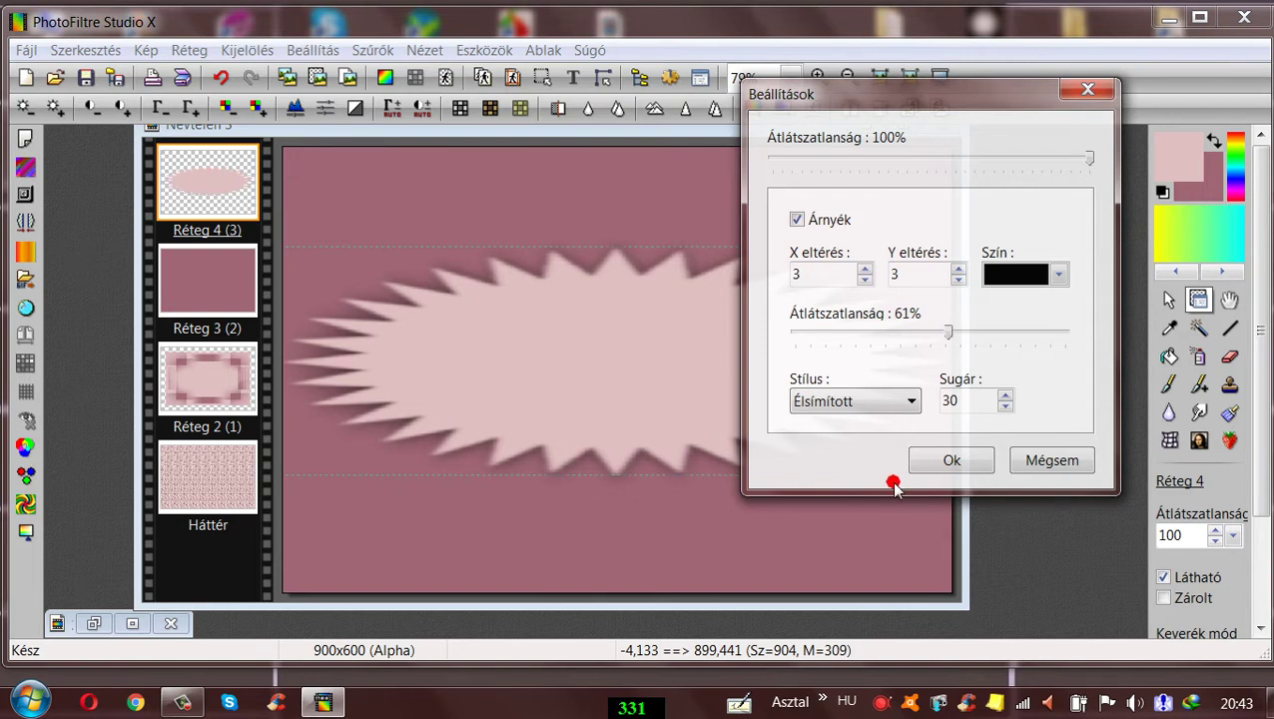
mouse_move(952, 472)
mouse_down()
mouse_move(953, 334)
mouse_move(950, 355)
mouse_up()
click(950, 461)
click(949, 463)
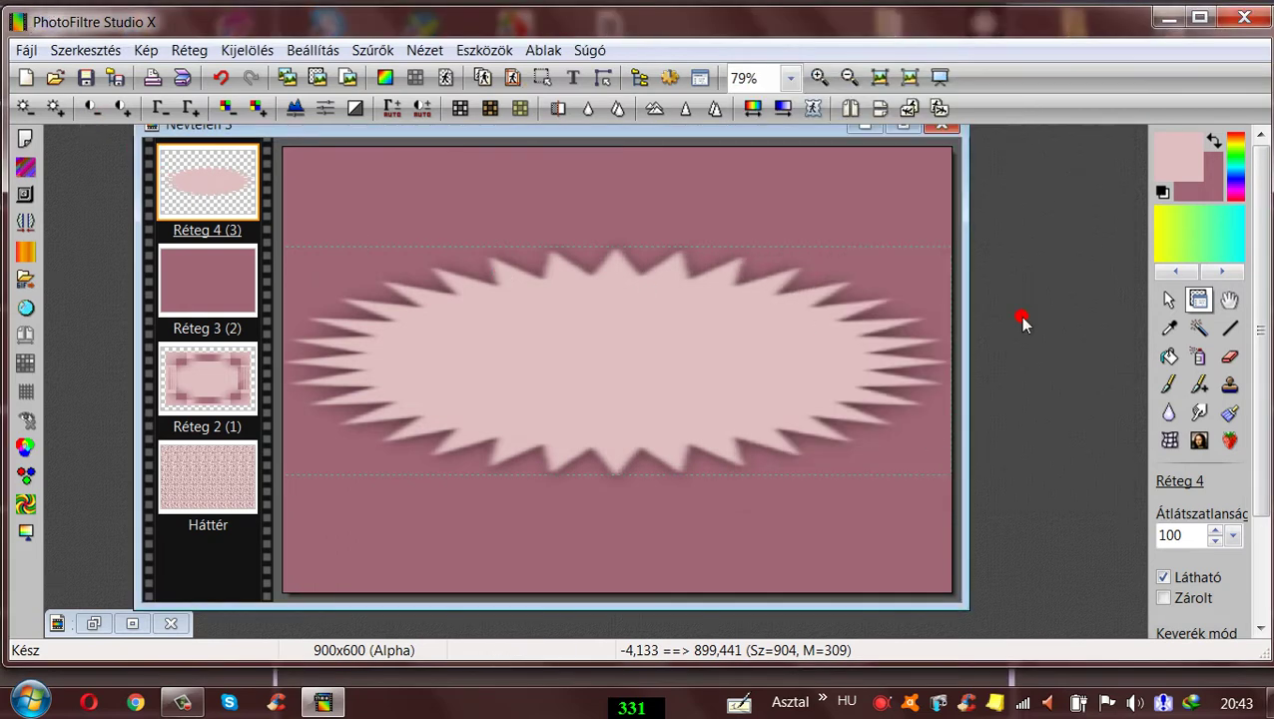
- Duplicate the starburst layer and rotate the copy to -45.30° with a free transform at 100% scale
click(1169, 300)
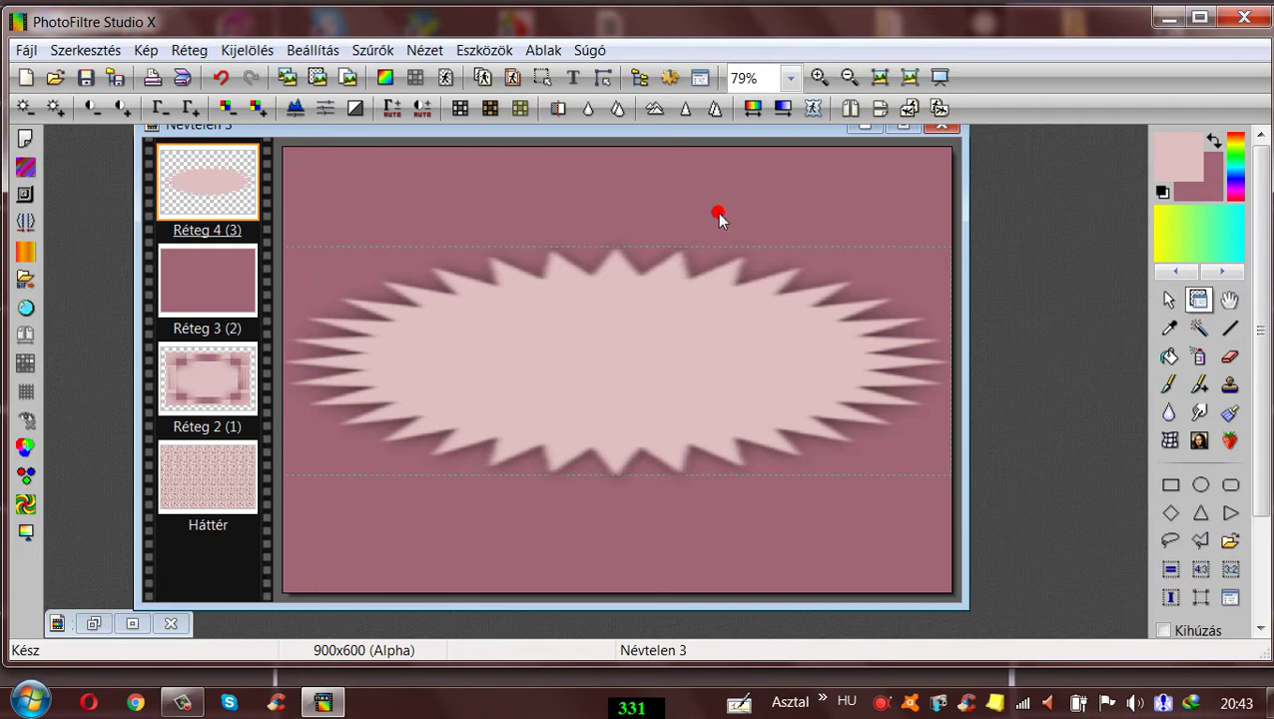
click(185, 49)
click(192, 110)
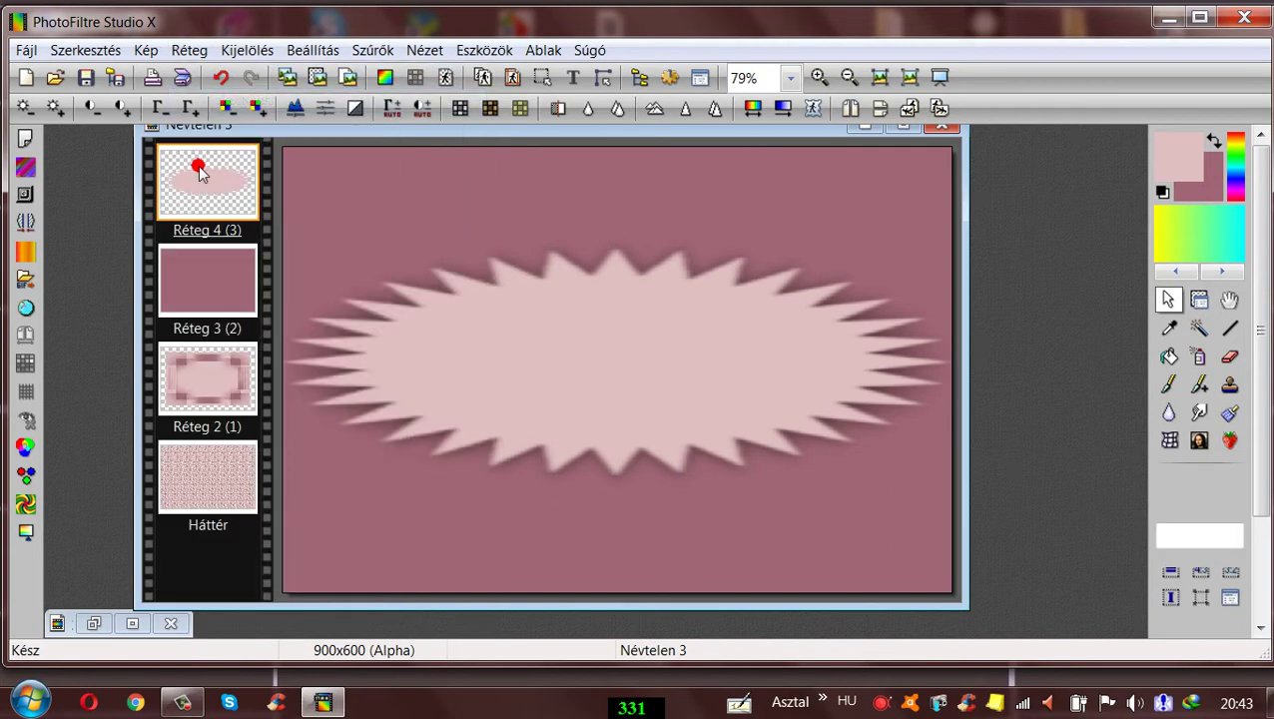
right_click(198, 166)
click(262, 367)
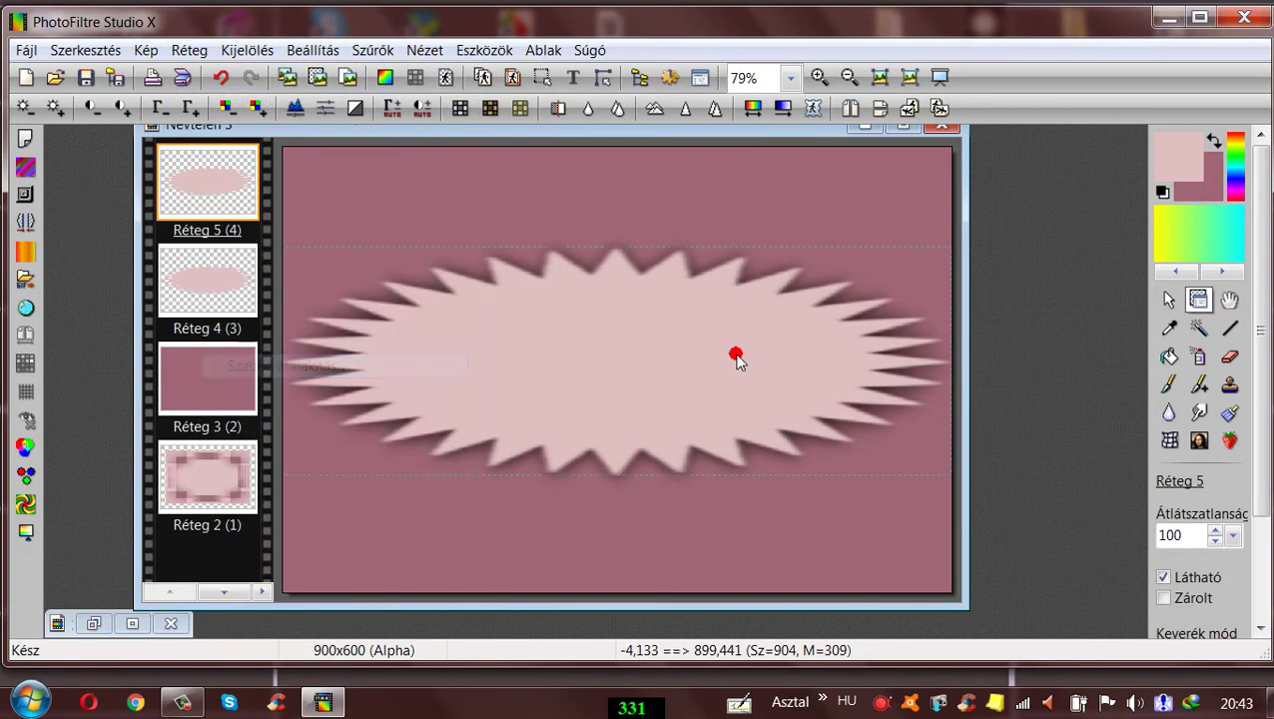
click(1055, 237)
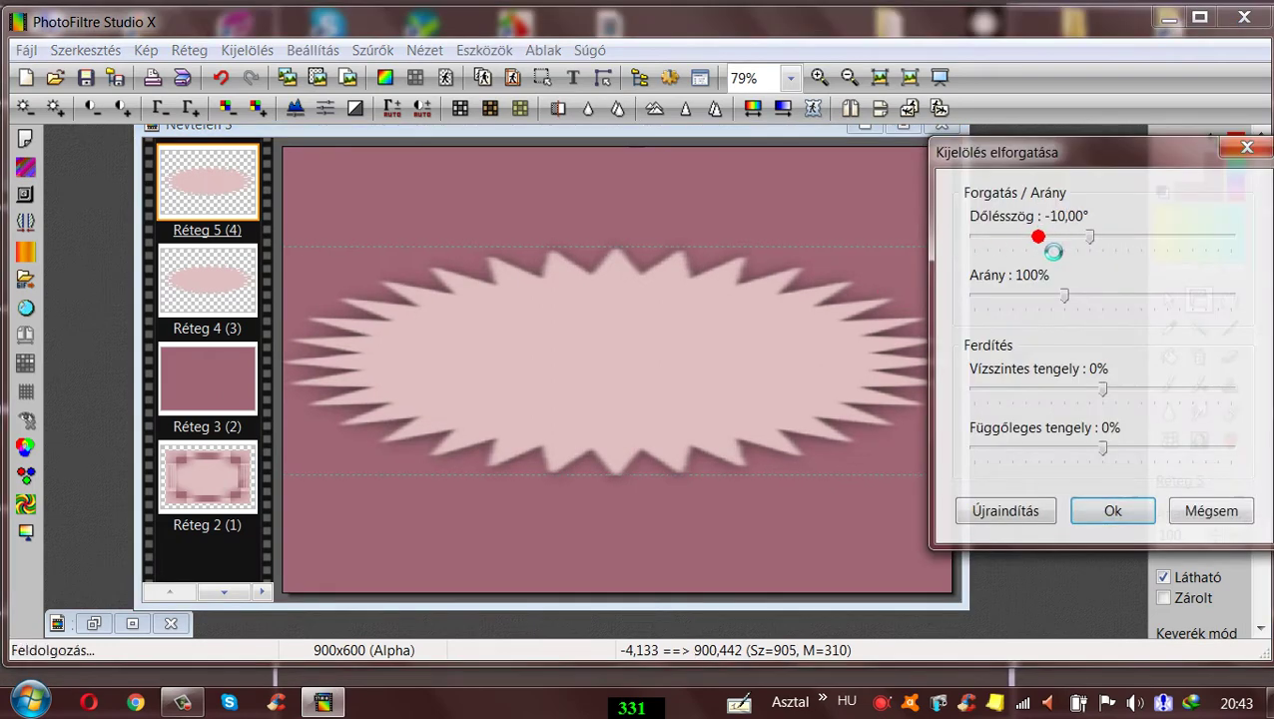
double_click(1029, 238)
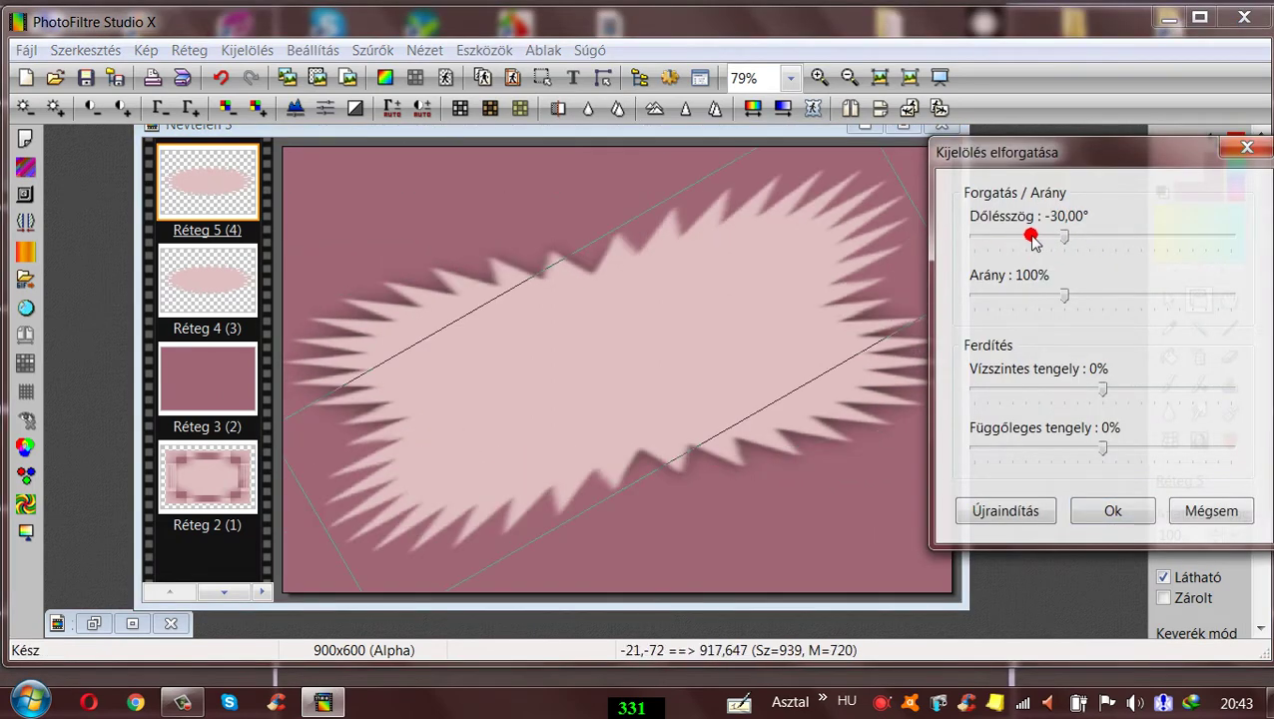
drag(1065, 238, 1051, 245)
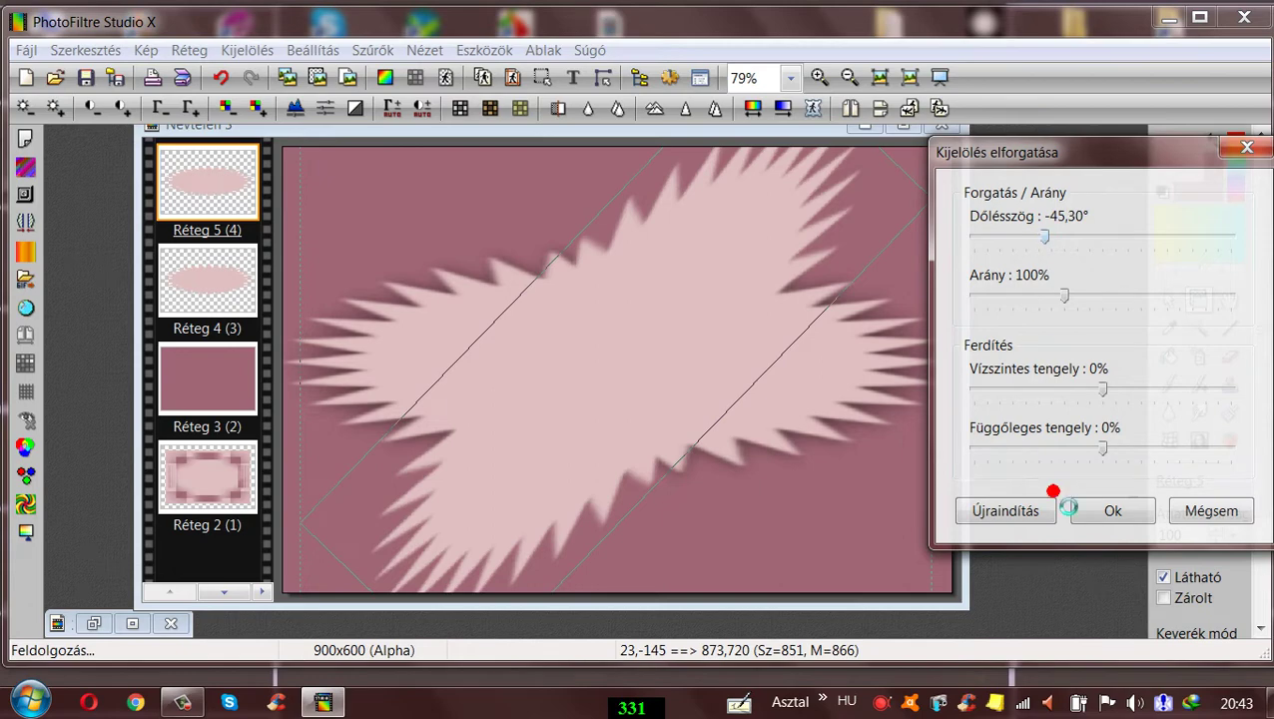
click(1120, 512)
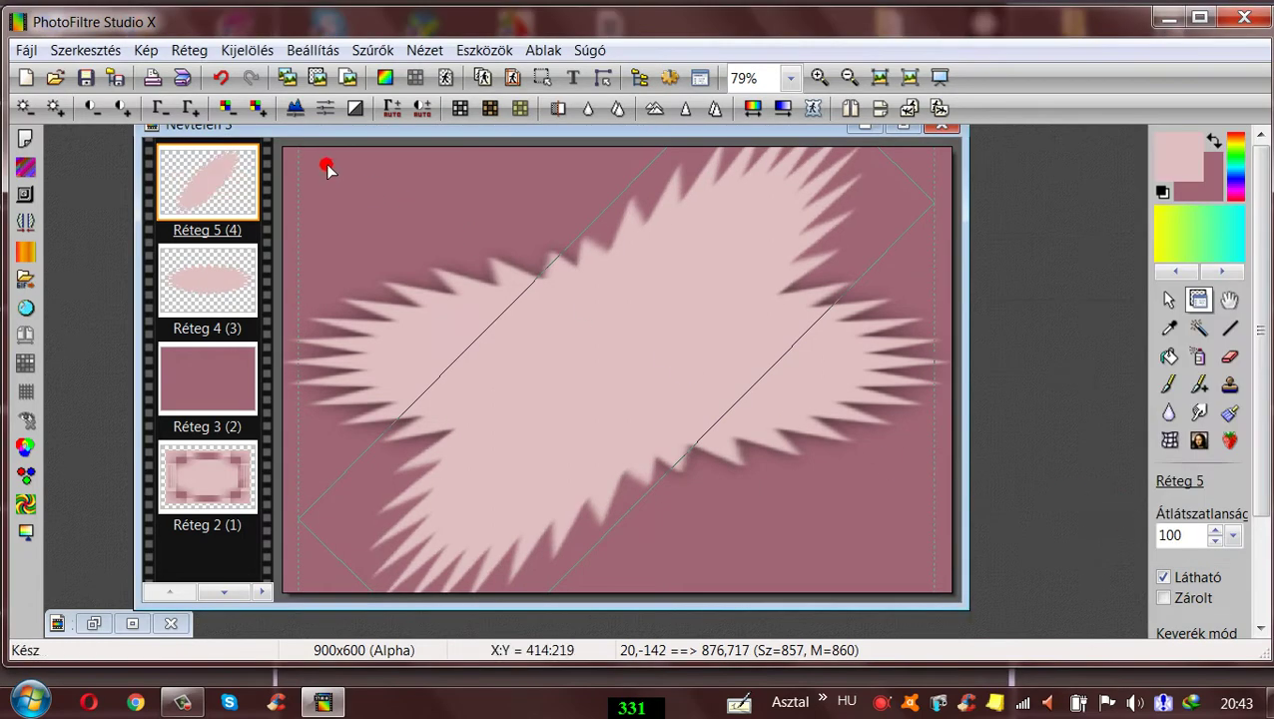
- Duplicate the tilted starburst layer and flip the copy horizontally so the two tilted starbursts cross
click(188, 50)
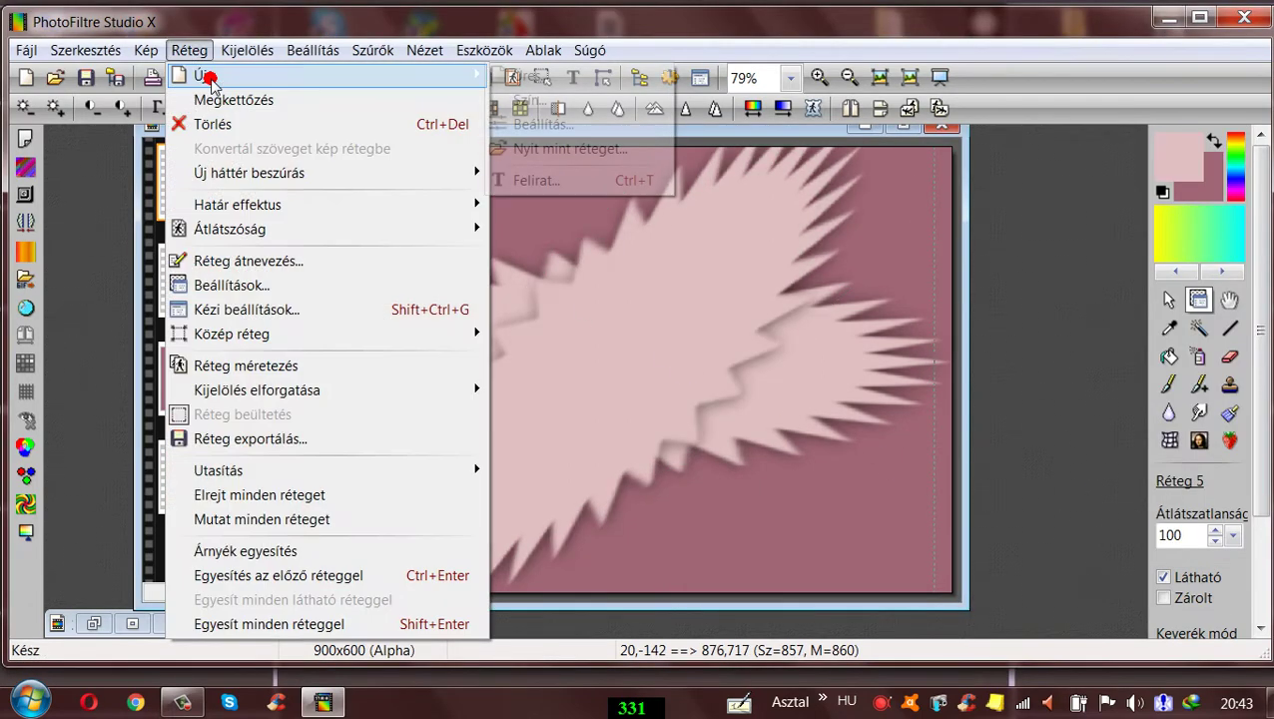
click(215, 99)
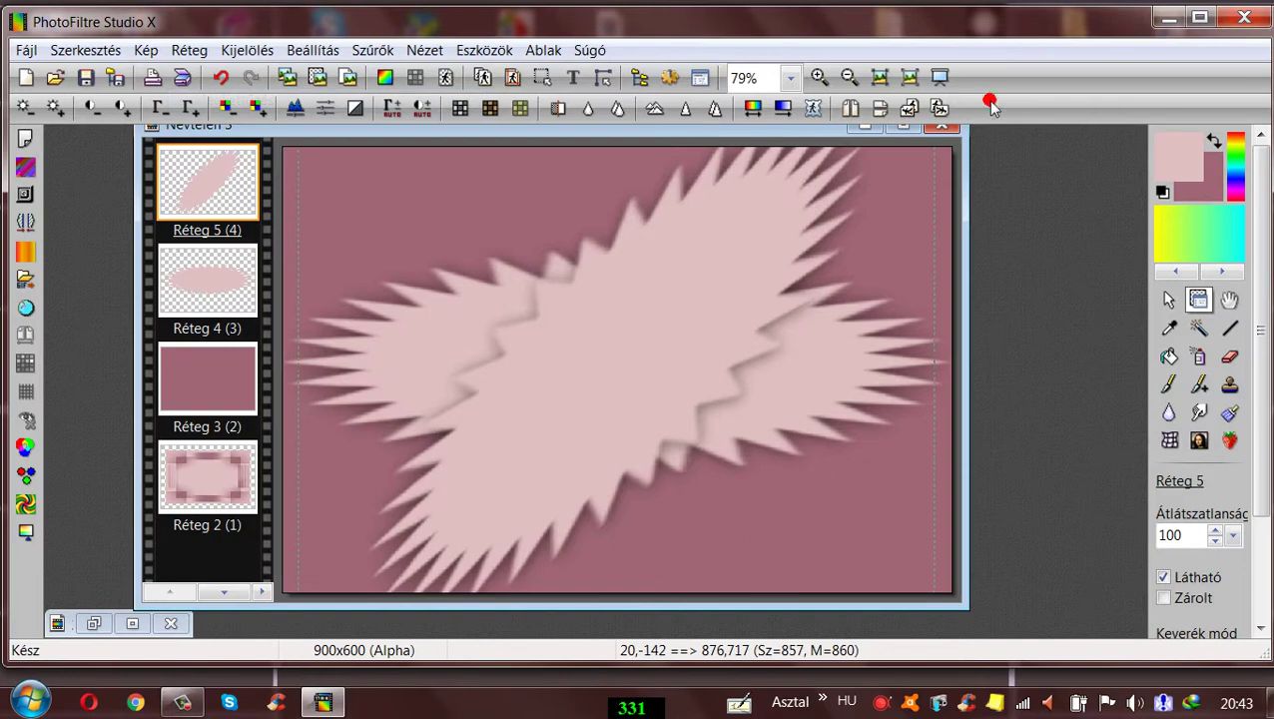
click(850, 108)
click(846, 108)
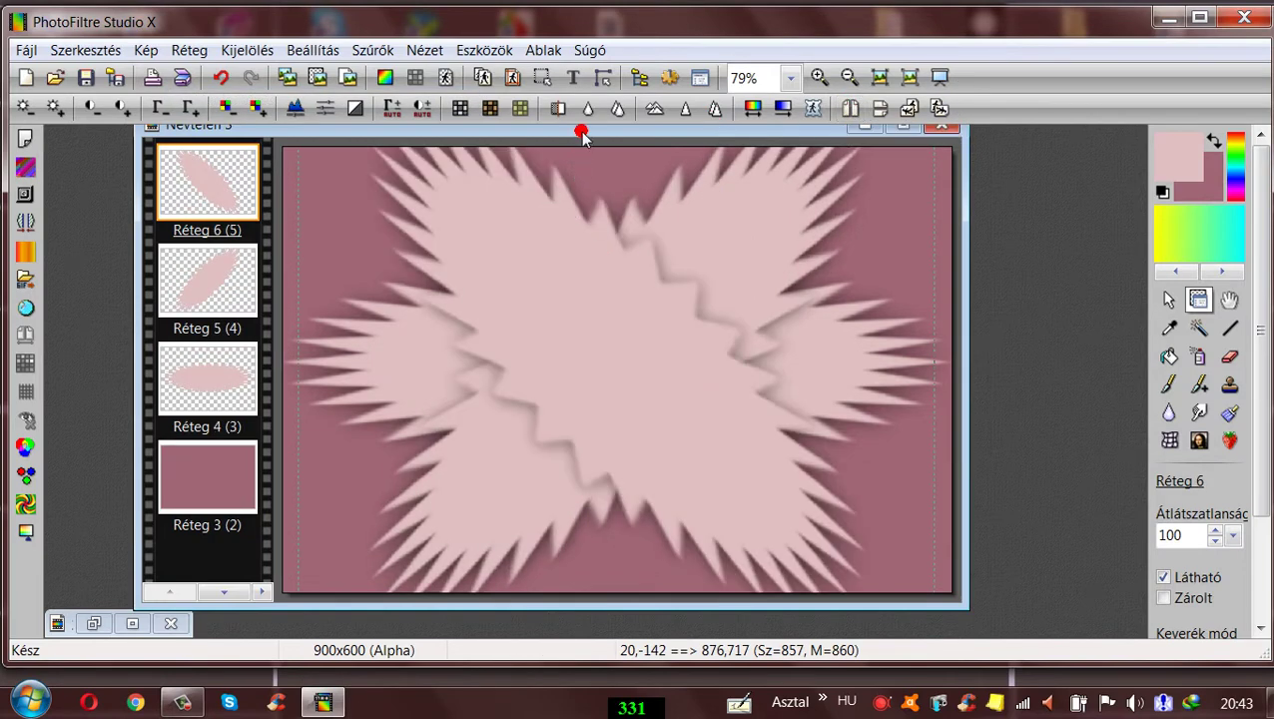
- Merge both tilted starburst layers down into the horizontal starburst layer to form a single cluster
drag(578, 128, 535, 143)
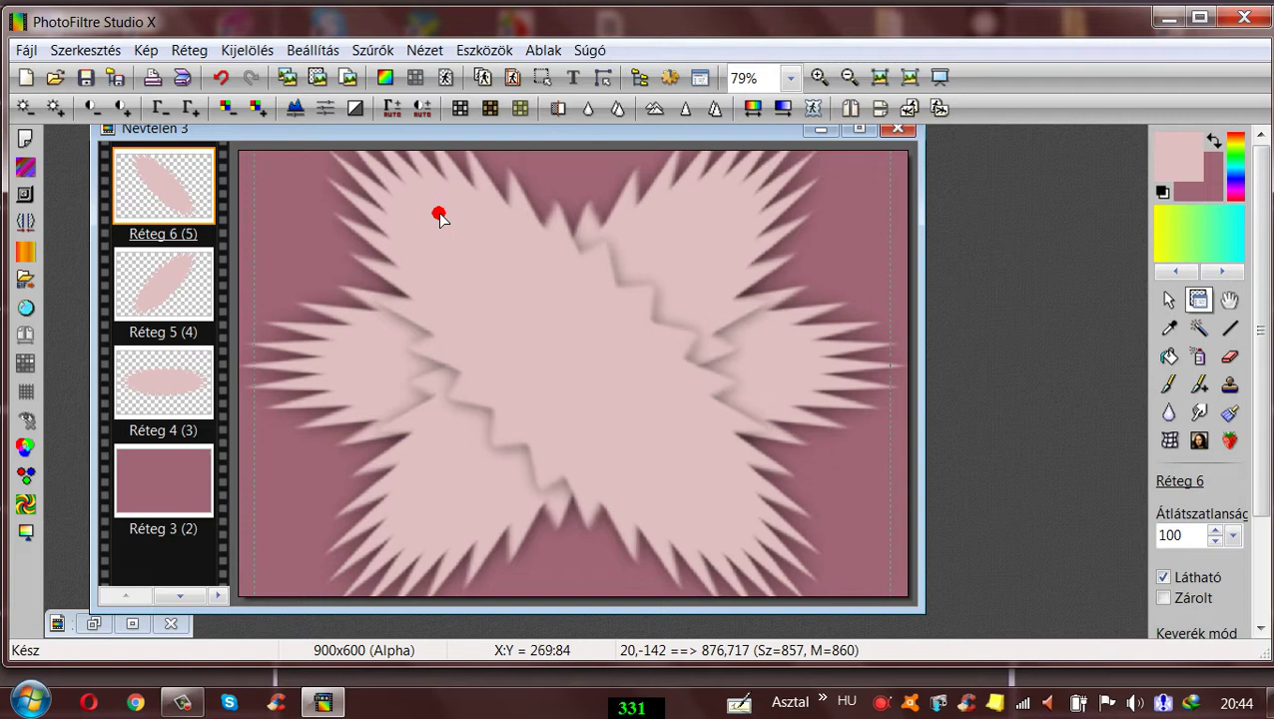
right_click(150, 178)
click(241, 515)
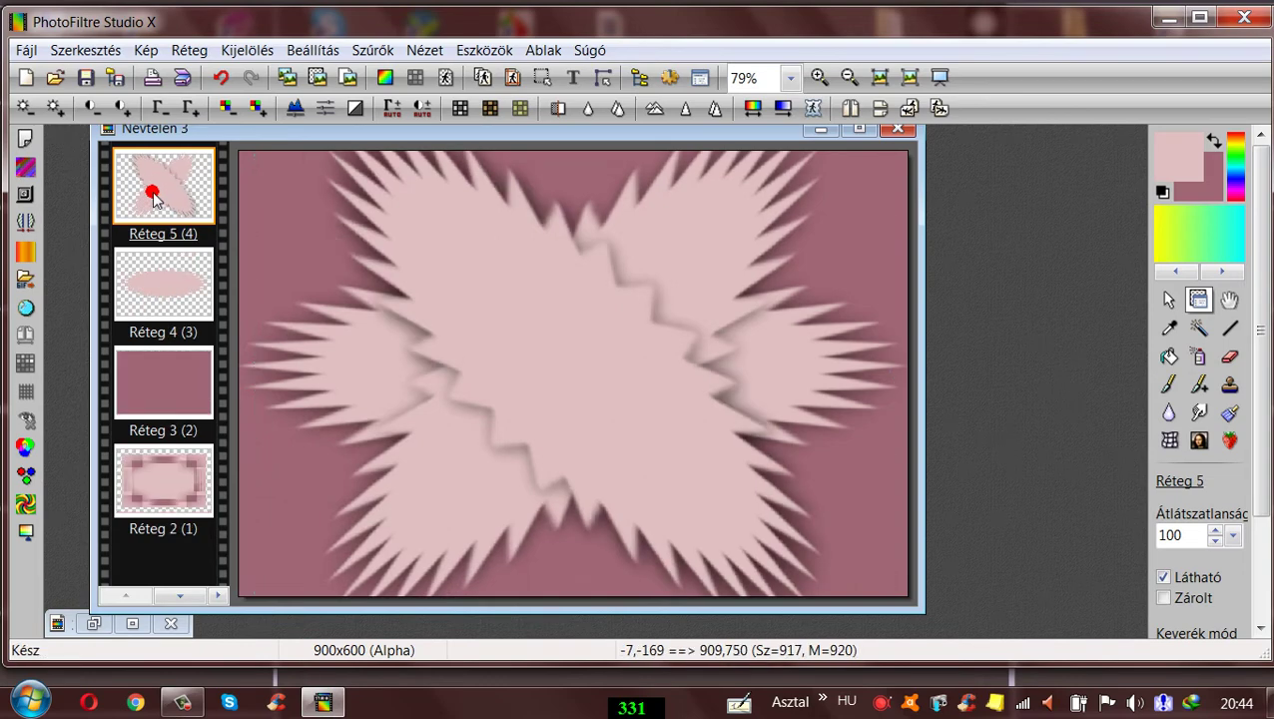
right_click(156, 187)
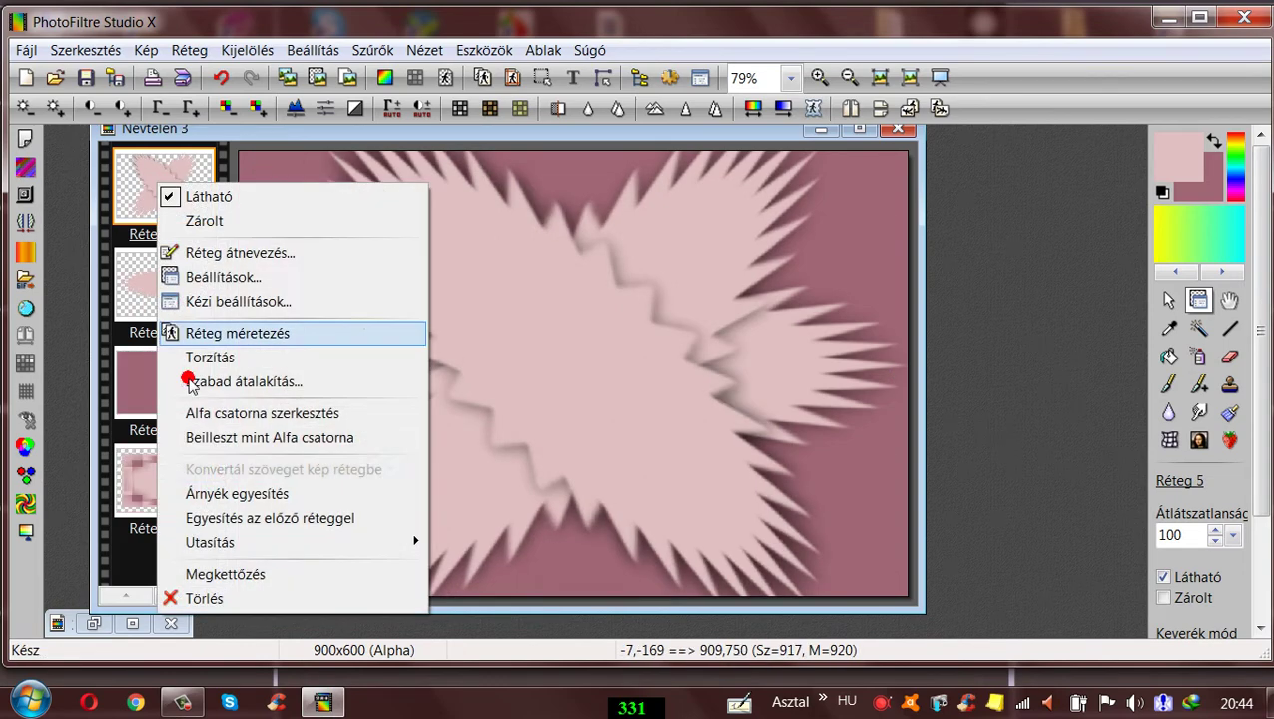
click(224, 519)
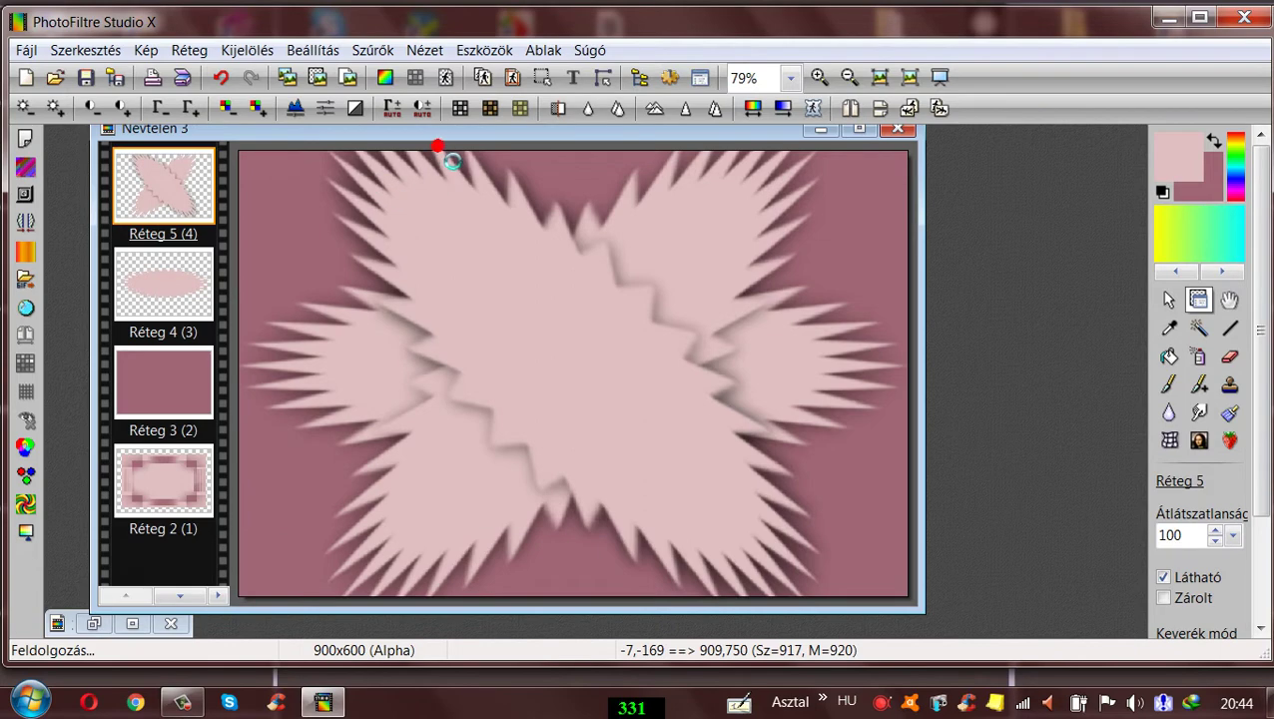
- Scale the merged starburst cluster down to about 686 by 687 pixels with a free transform and apply it
drag(430, 138, 385, 136)
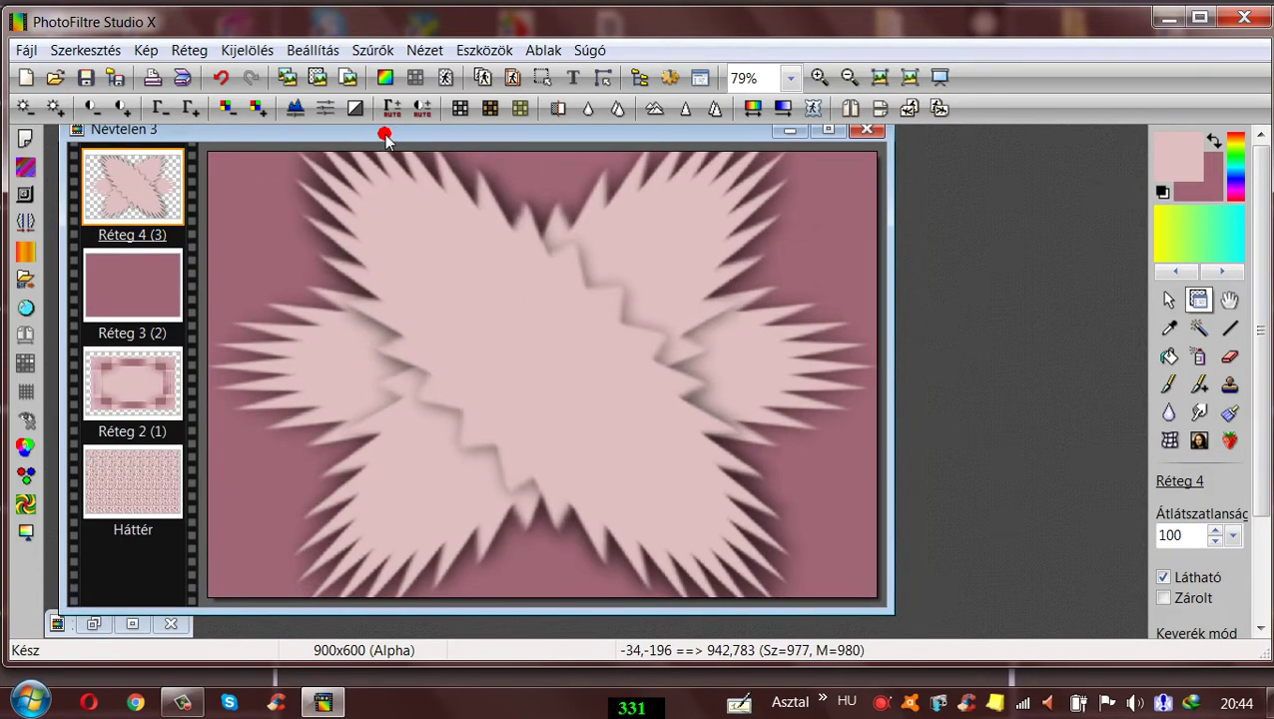
right_click(130, 170)
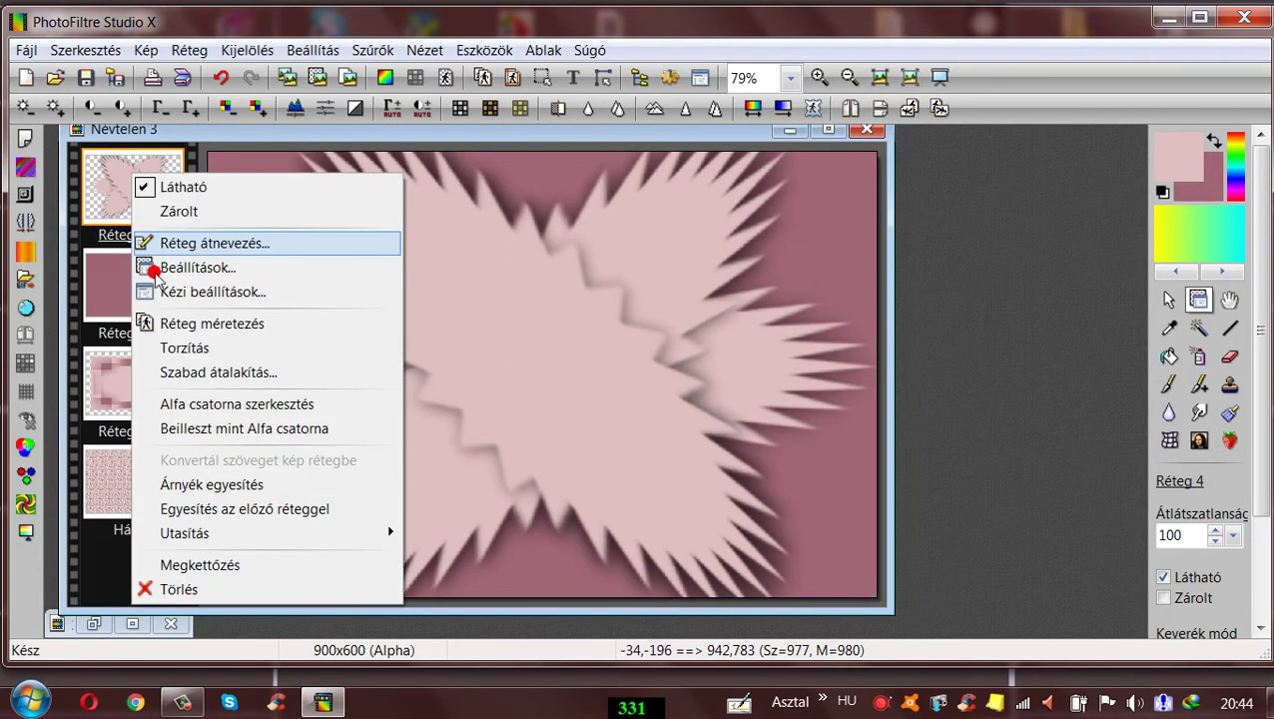
click(205, 373)
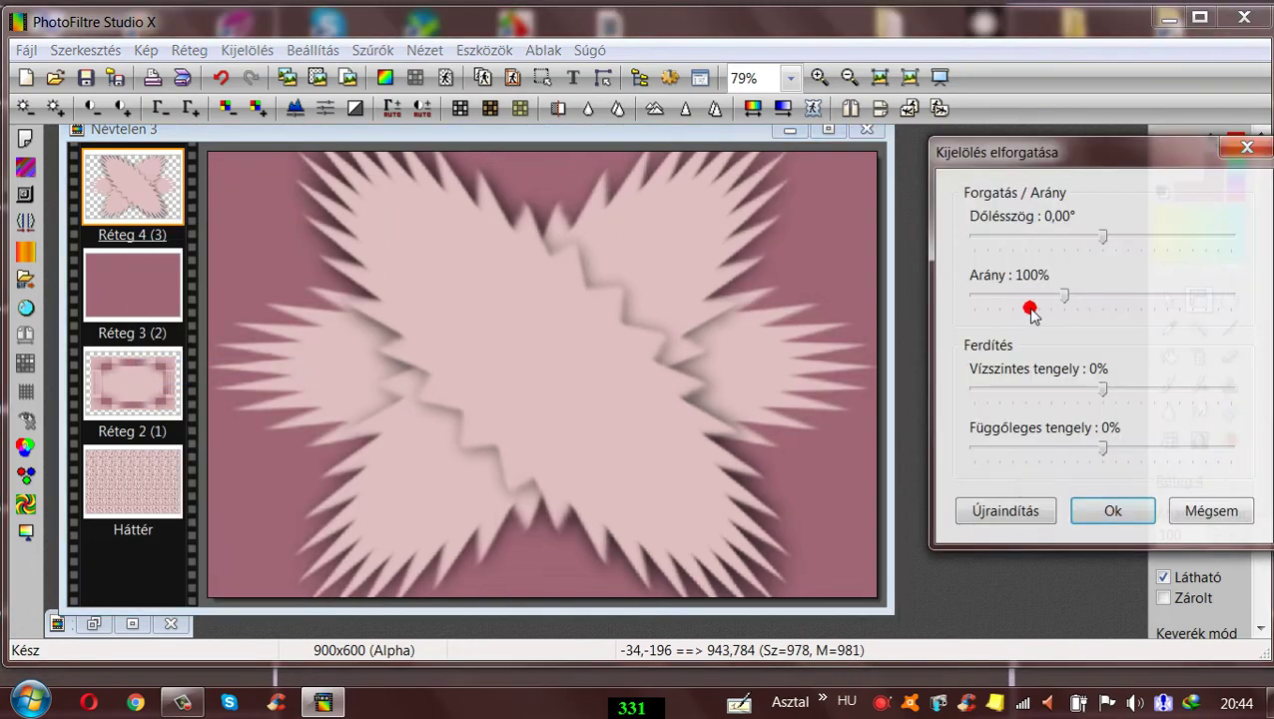
drag(1019, 297, 998, 297)
click(1133, 513)
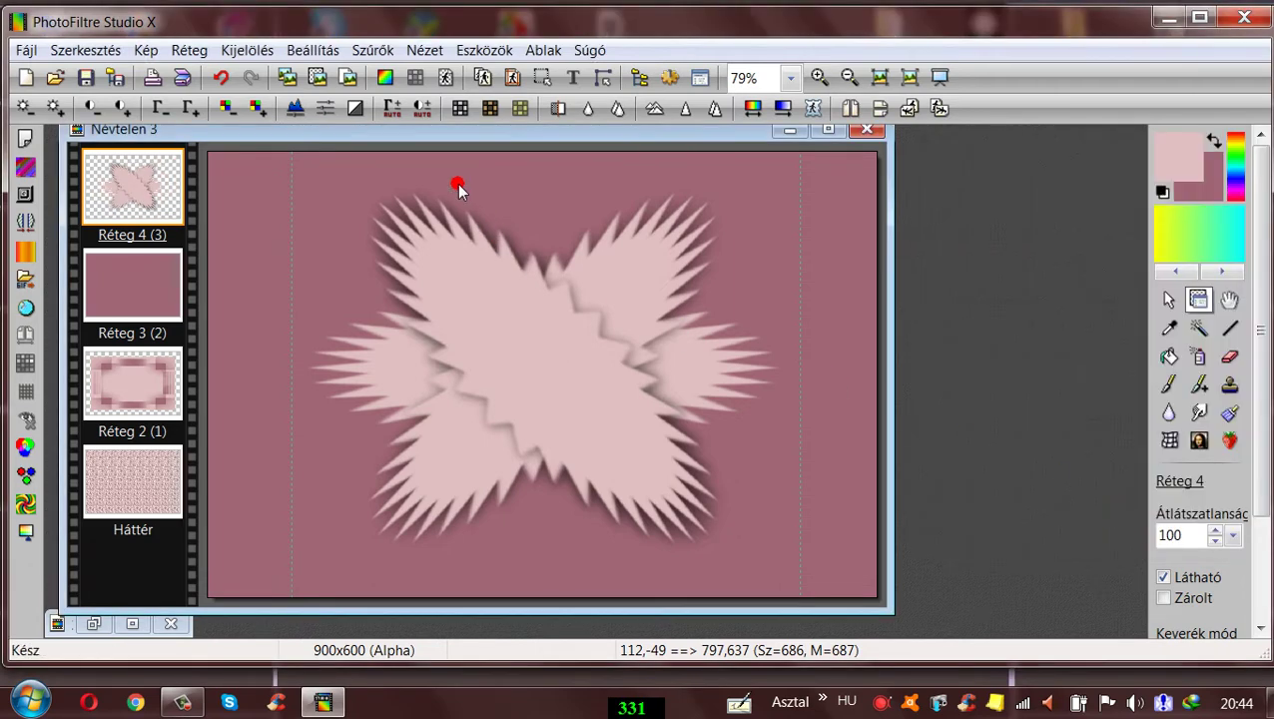
- Delete the plain mauve layer and move the starburst cluster about 166 pixels left over the framed background
click(149, 280)
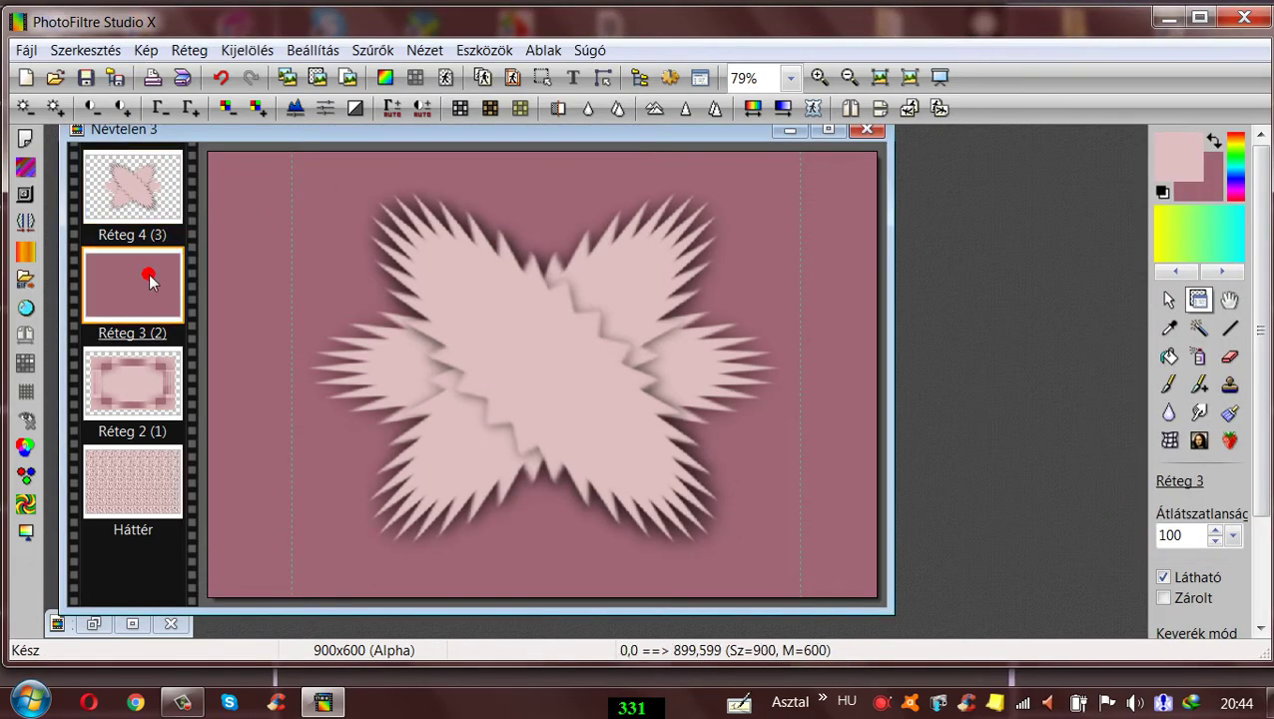
right_click(150, 289)
click(247, 668)
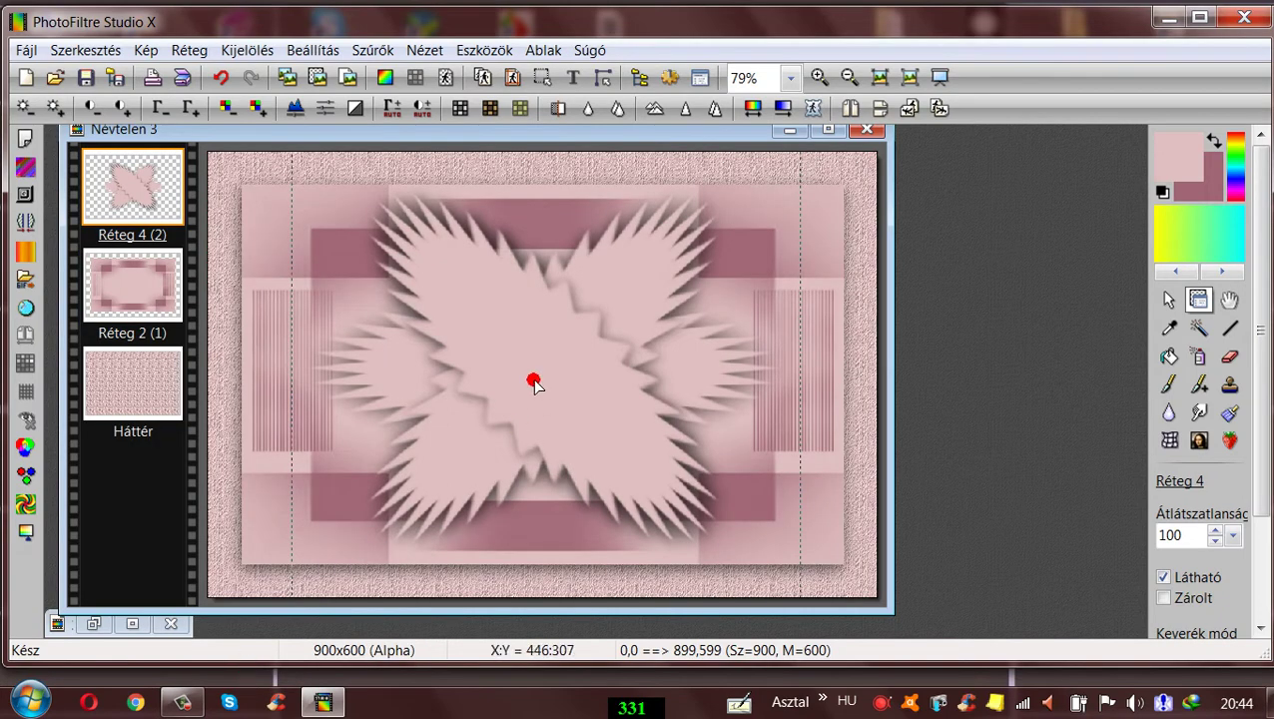
drag(494, 368, 394, 341)
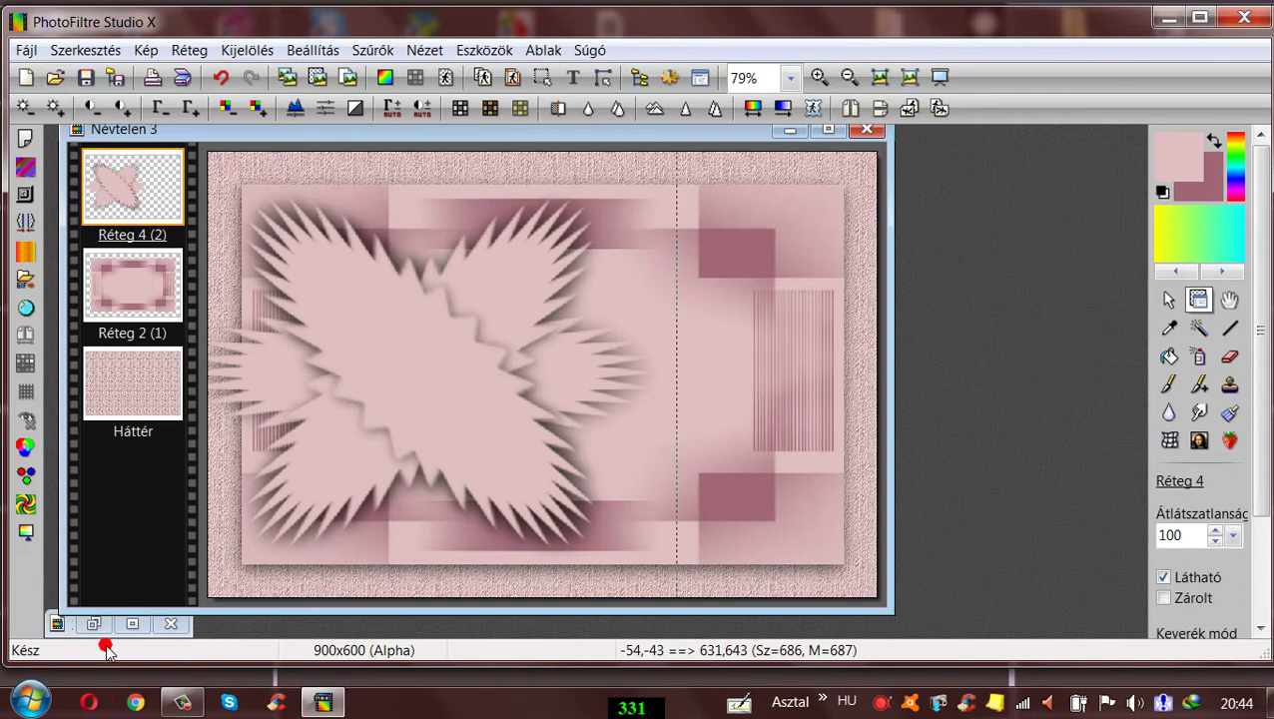
- Open the landscape image 090 from the 331 folder and return to the collage image
click(55, 78)
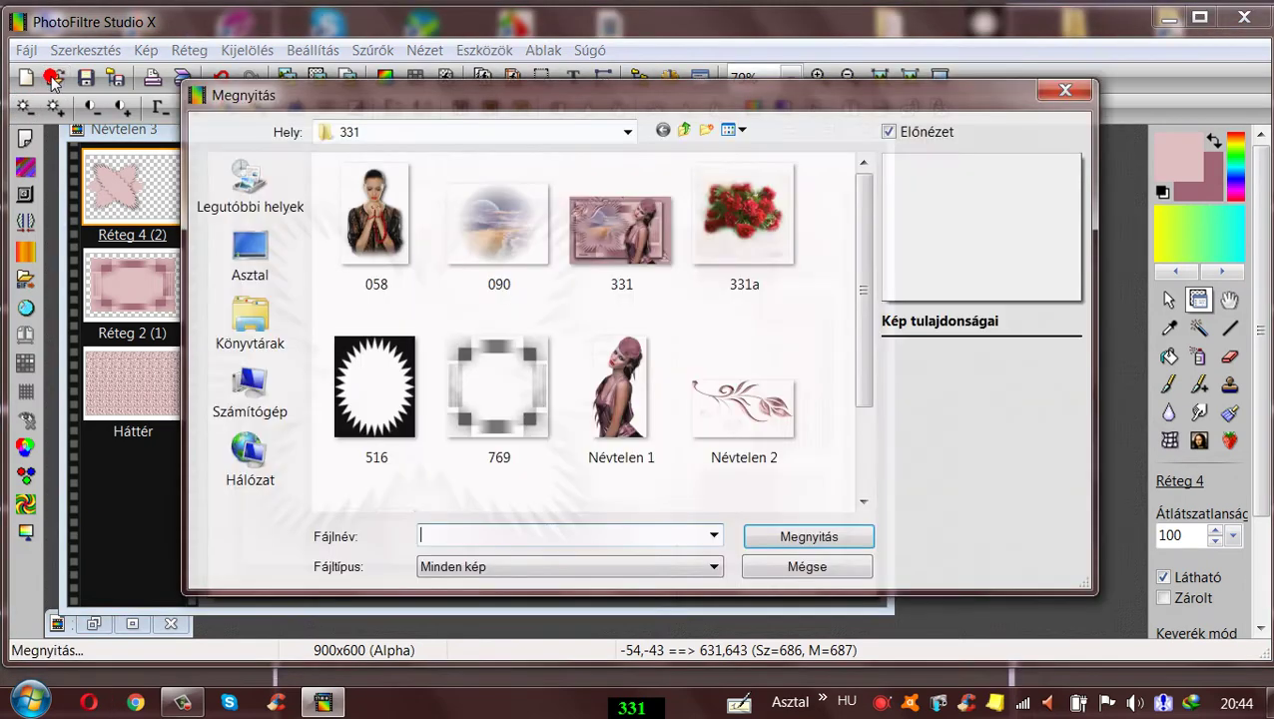
click(492, 227)
click(783, 536)
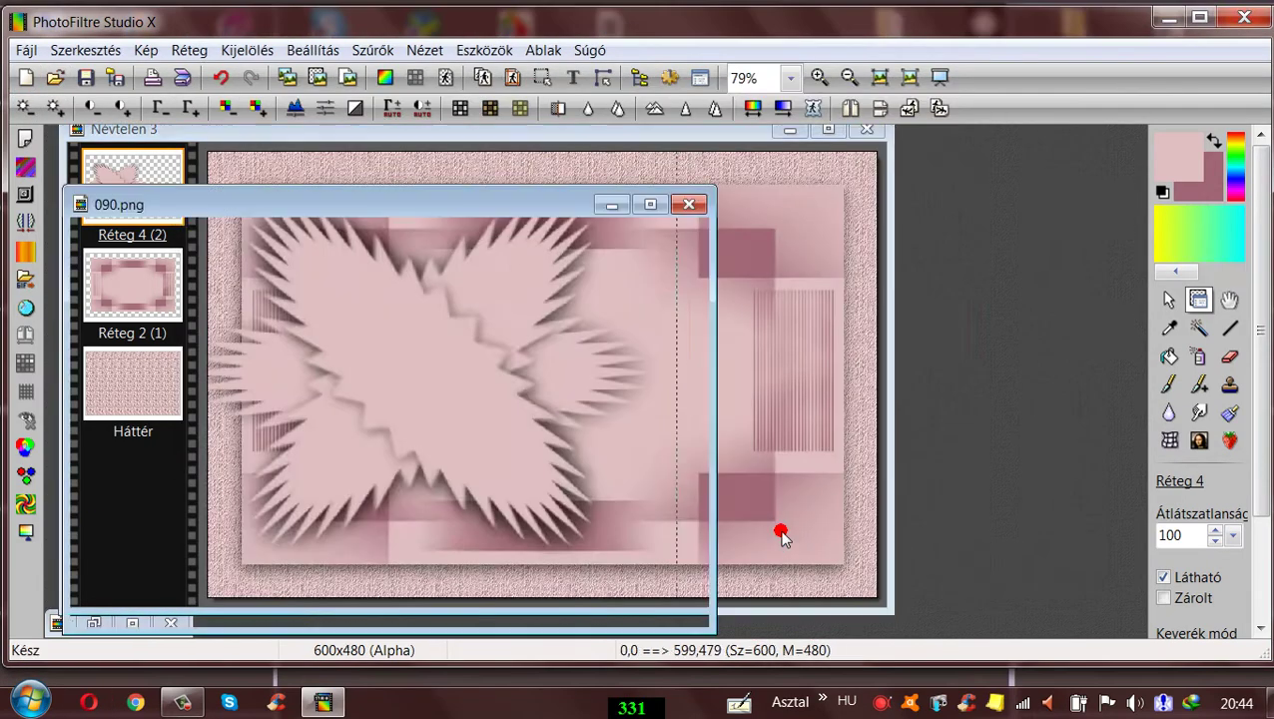
drag(429, 204, 430, 130)
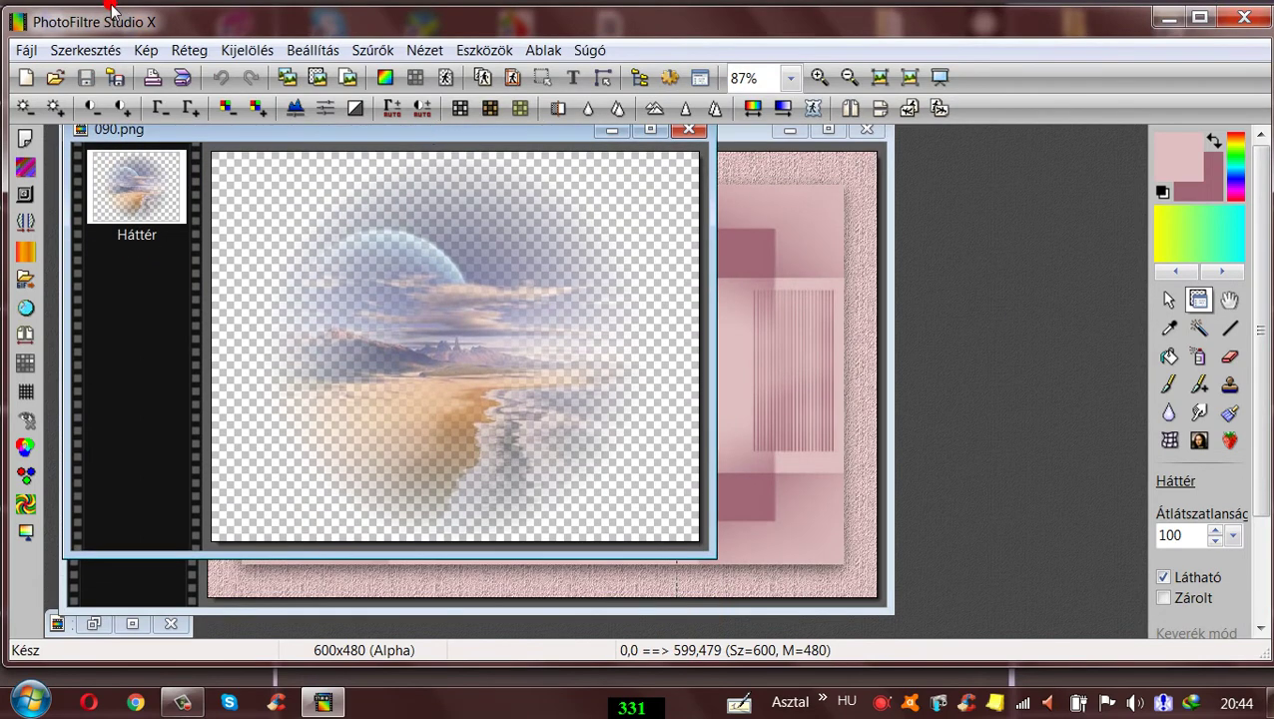
click(761, 130)
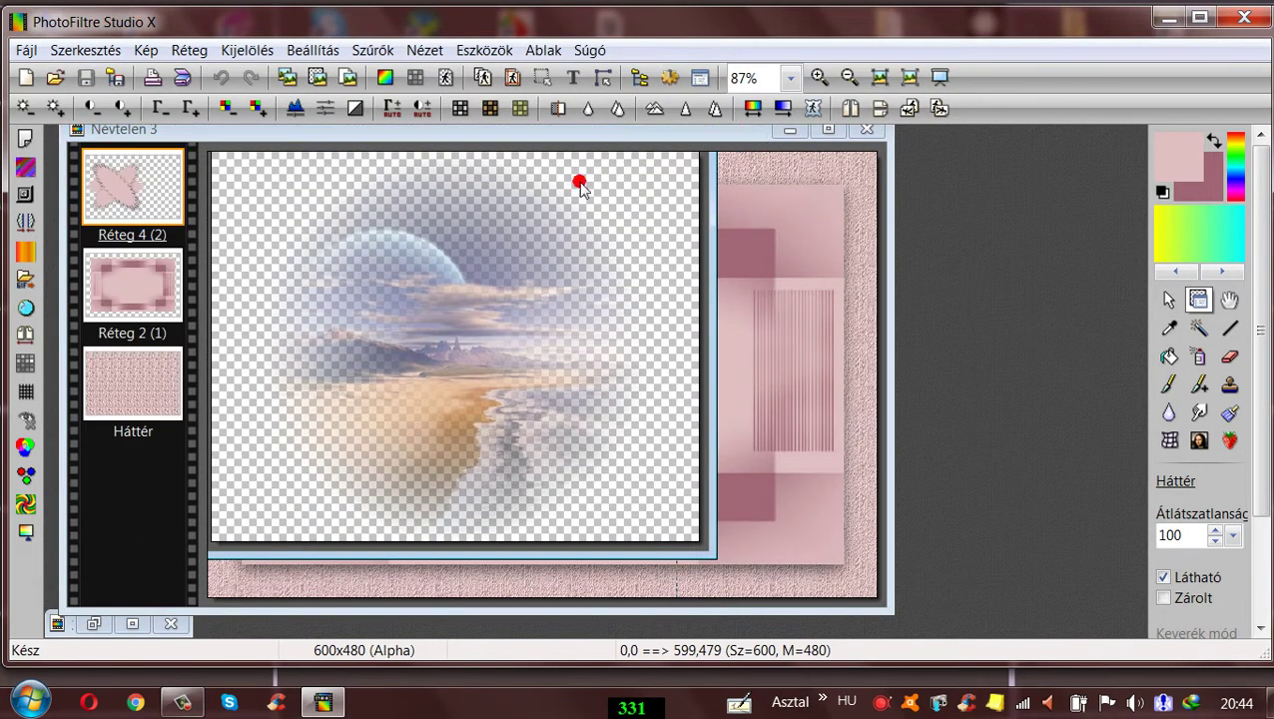
- Select the starburst cluster with the Magic Wand, then add an empty 635 by 468 pixel layer over it with the selection redisplayed
click(1199, 329)
click(391, 357)
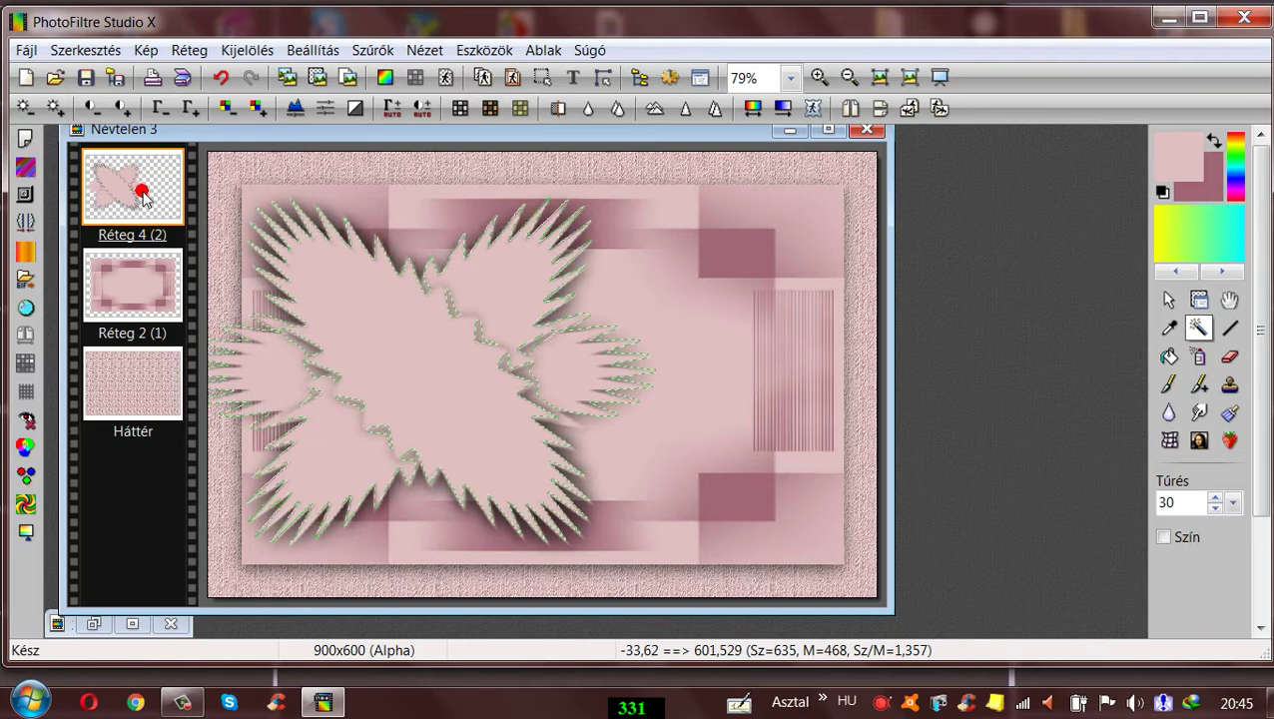
click(188, 50)
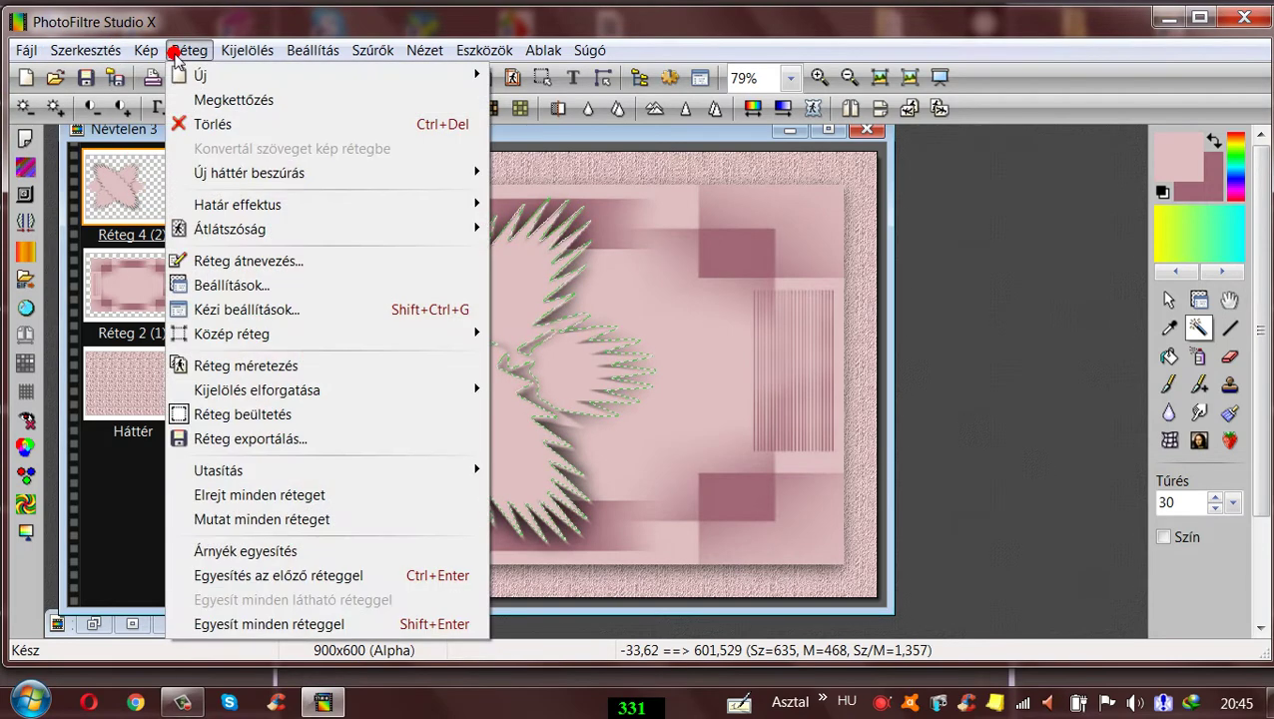
mouse_move(287, 80)
click(505, 76)
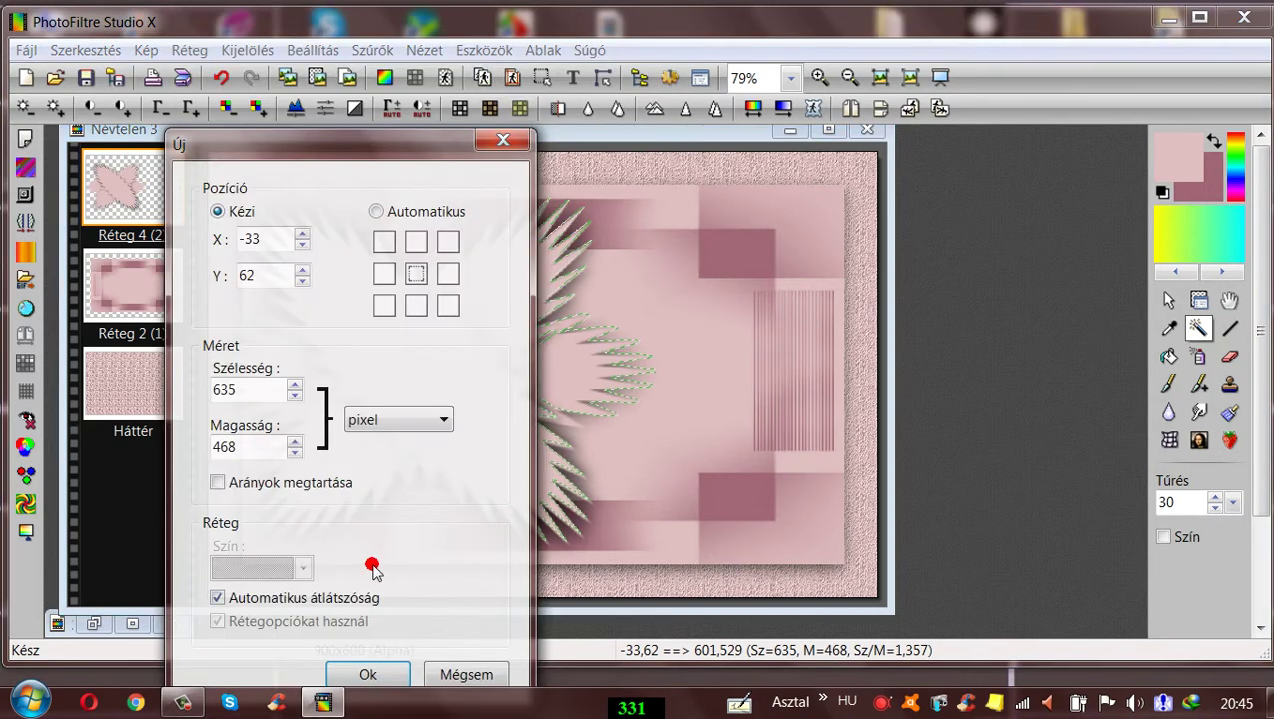
click(357, 669)
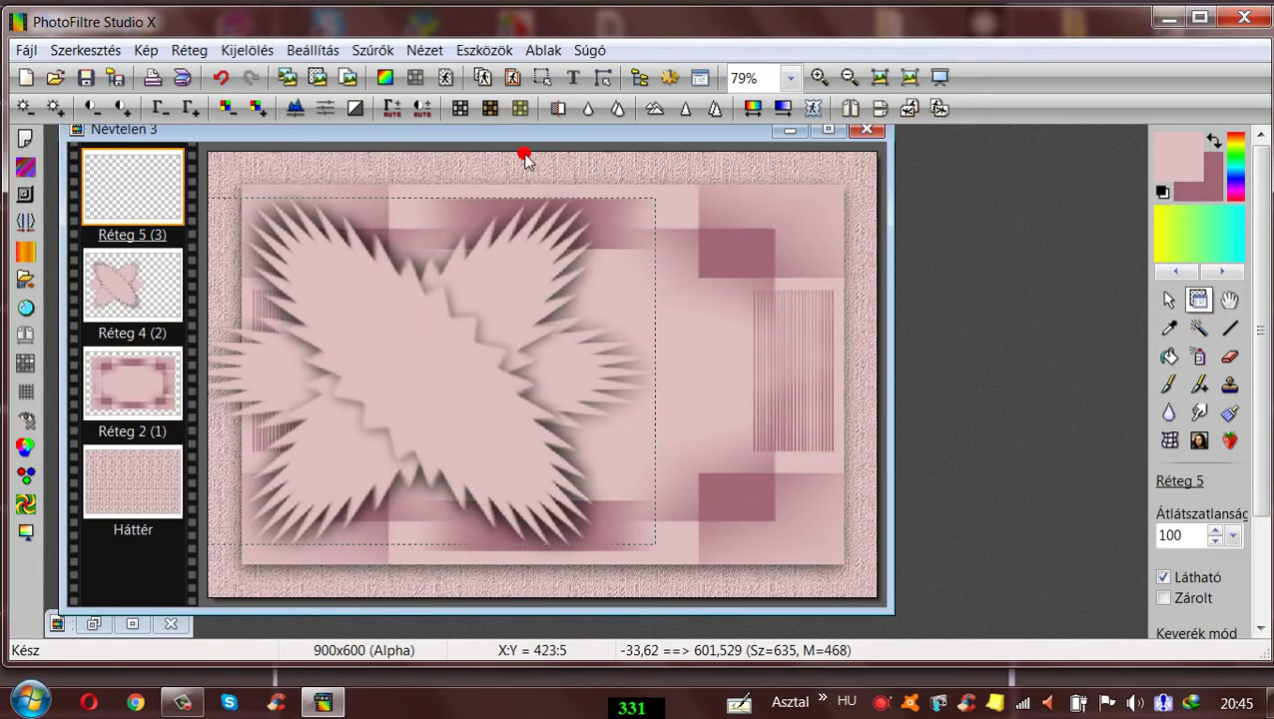
click(541, 79)
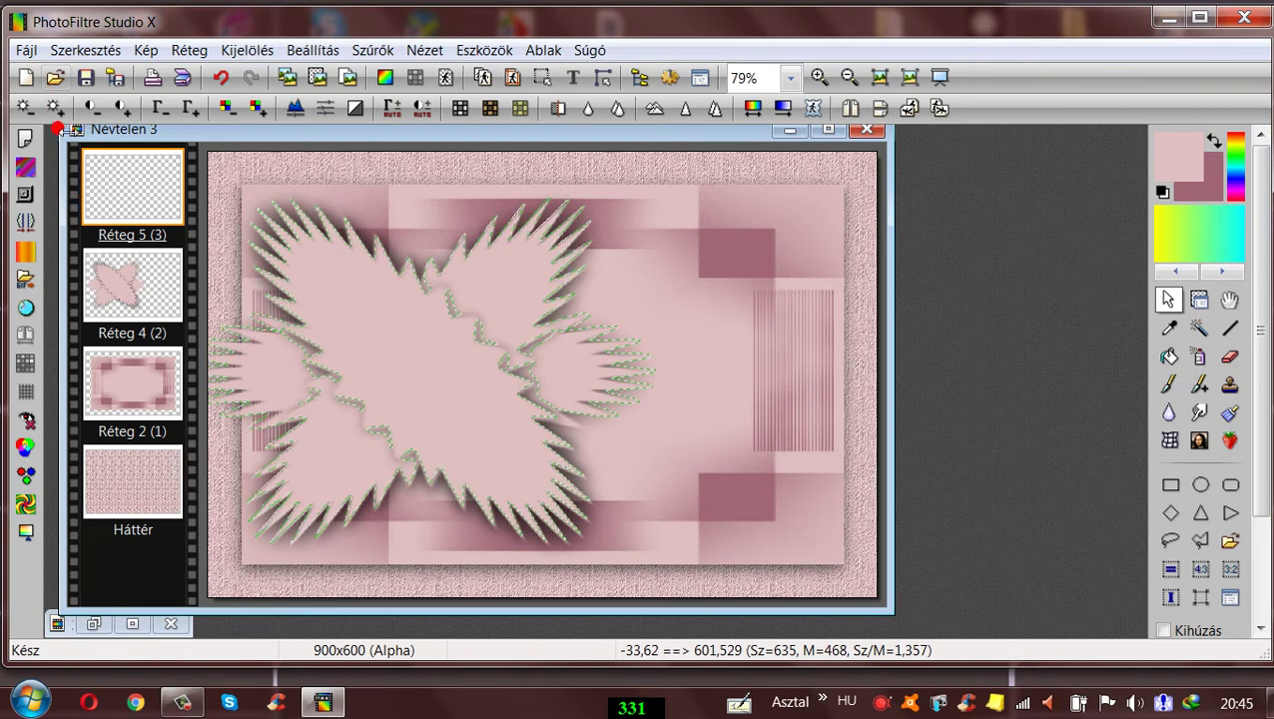
- Switch to the 090 landscape image and copy it
drag(189, 128, 396, 127)
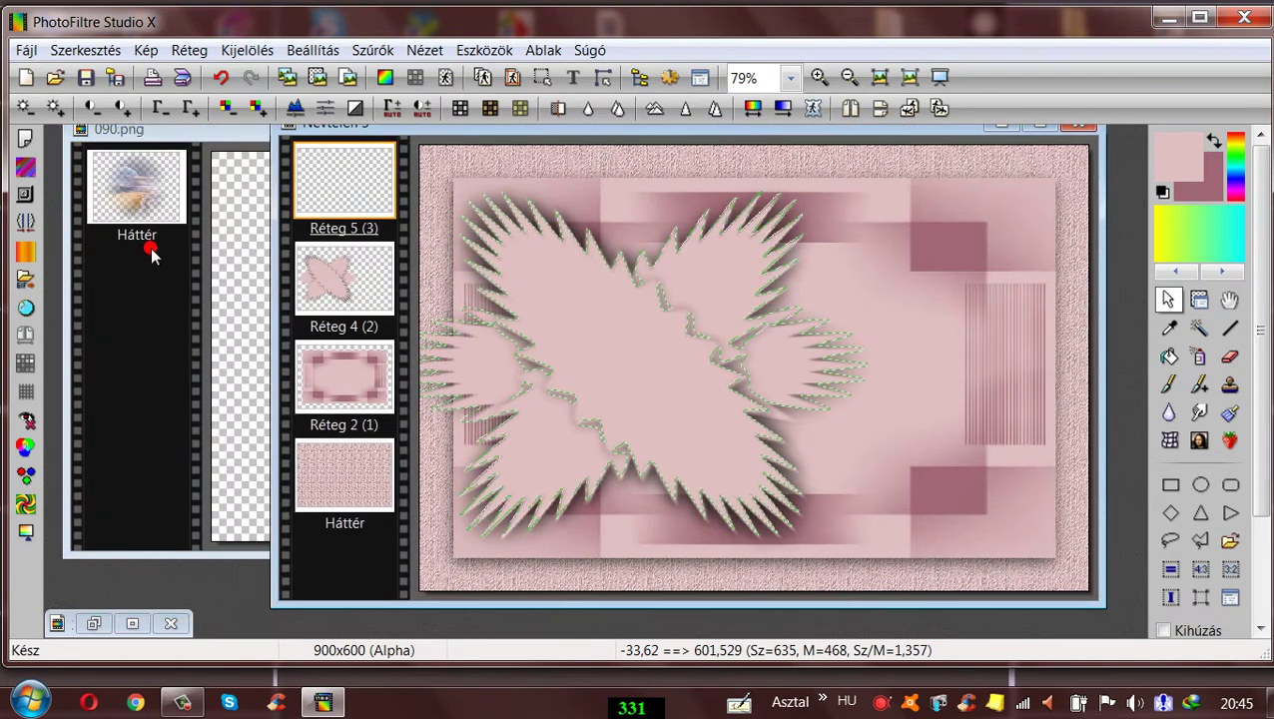
click(99, 124)
click(86, 50)
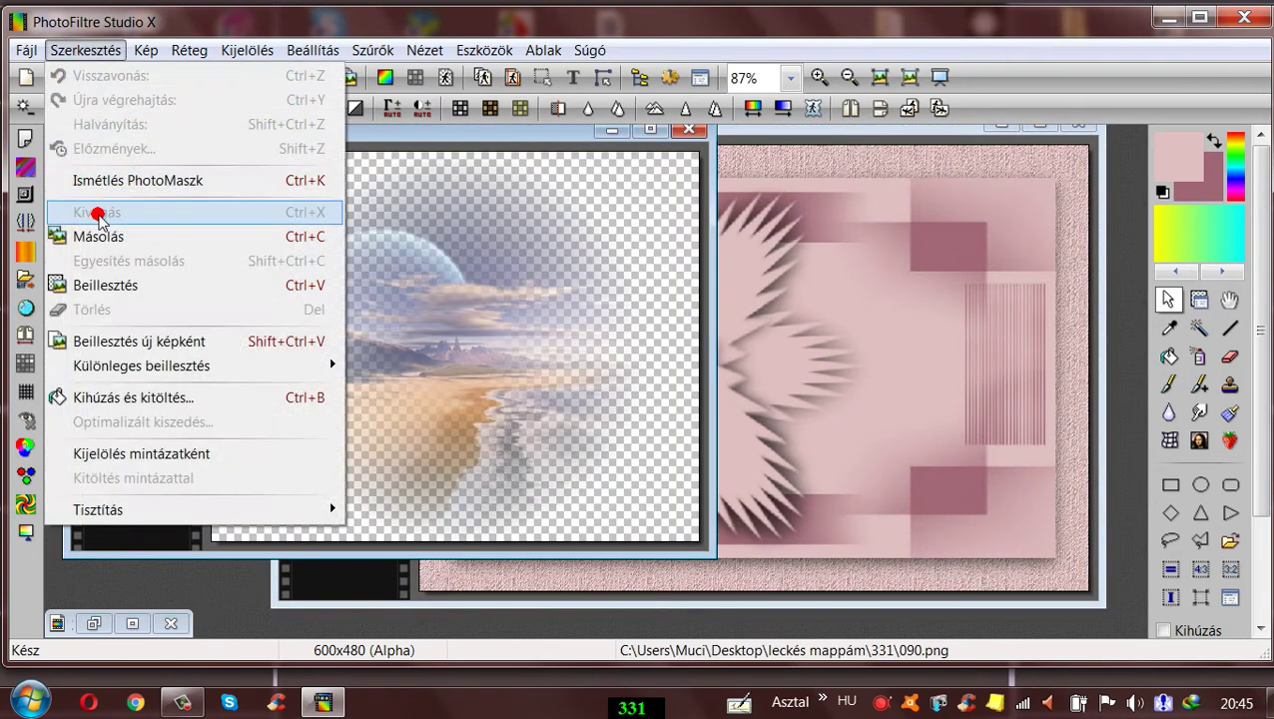
click(105, 238)
- Return to the collage and paste the copied landscape centred into the starburst selection on the empty layer
click(744, 138)
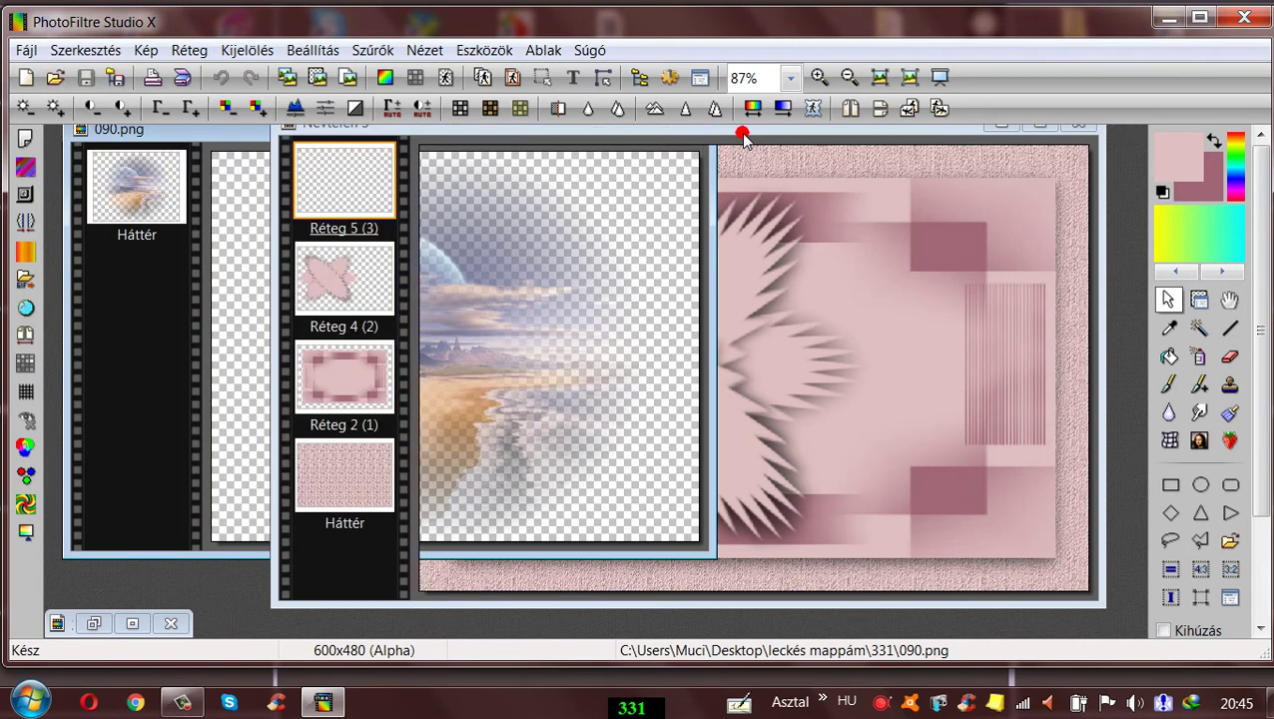
drag(691, 127, 577, 140)
click(70, 52)
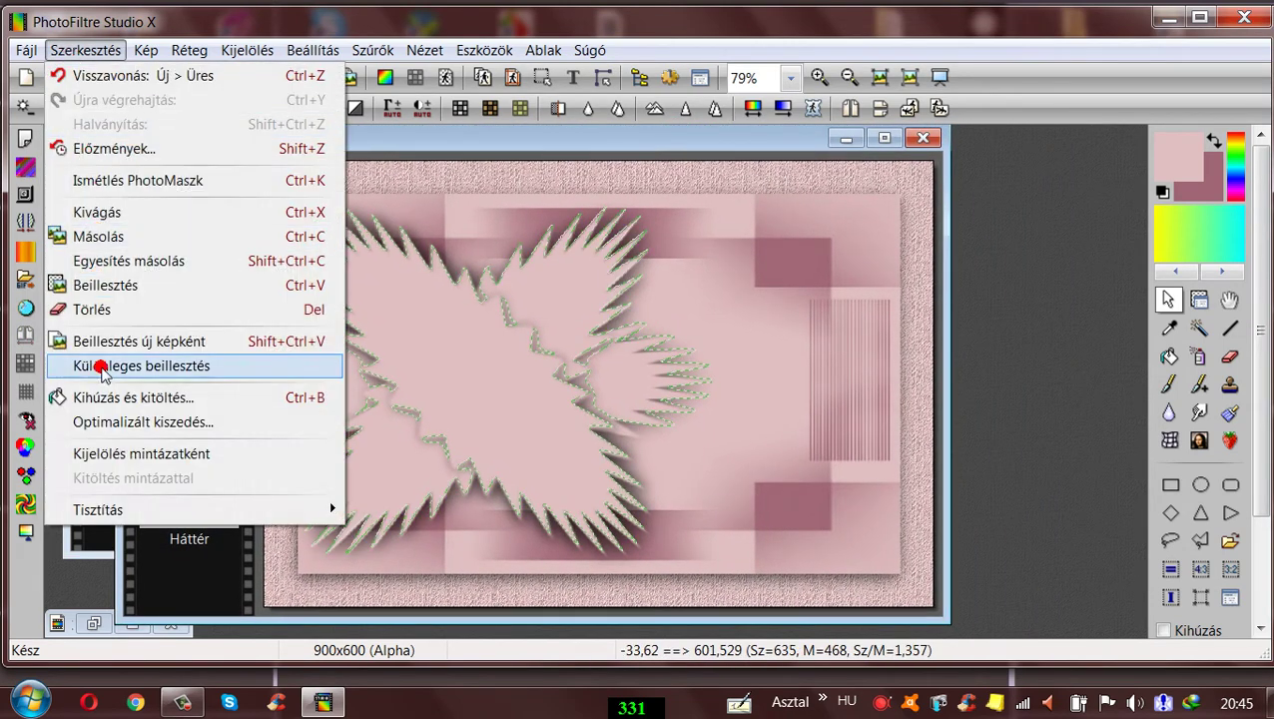
mouse_move(165, 368)
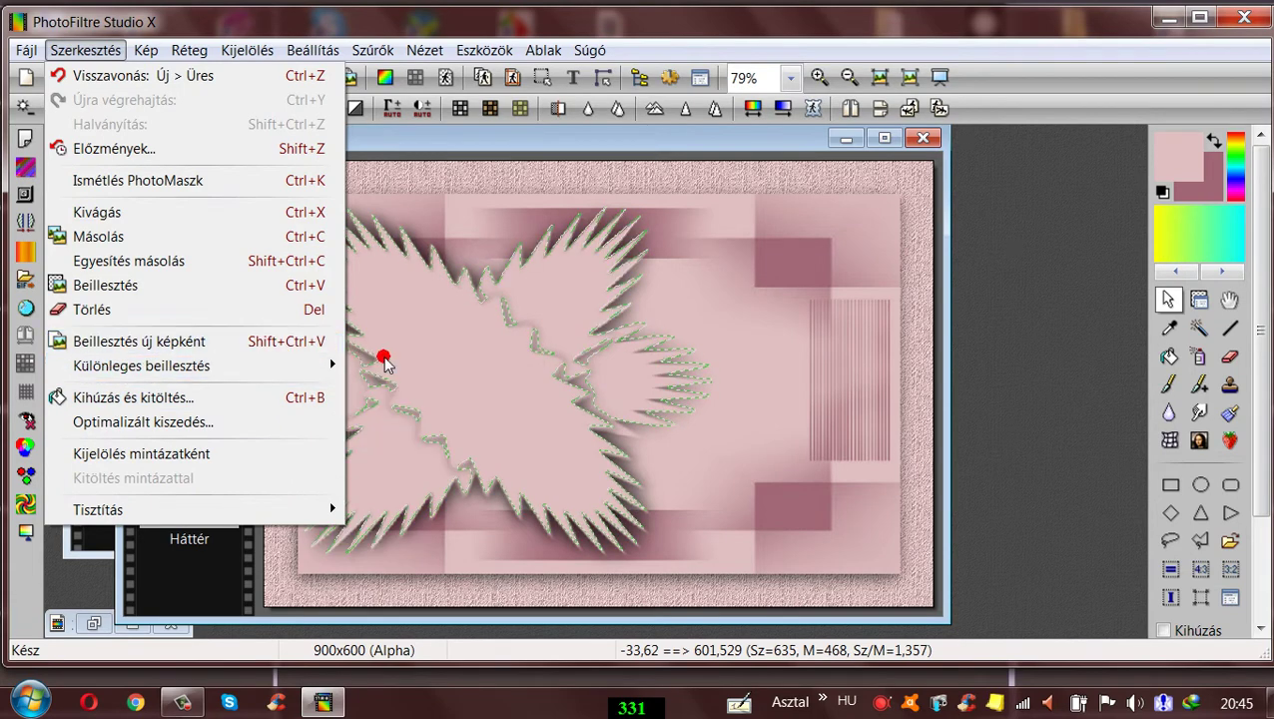
mouse_move(380, 392)
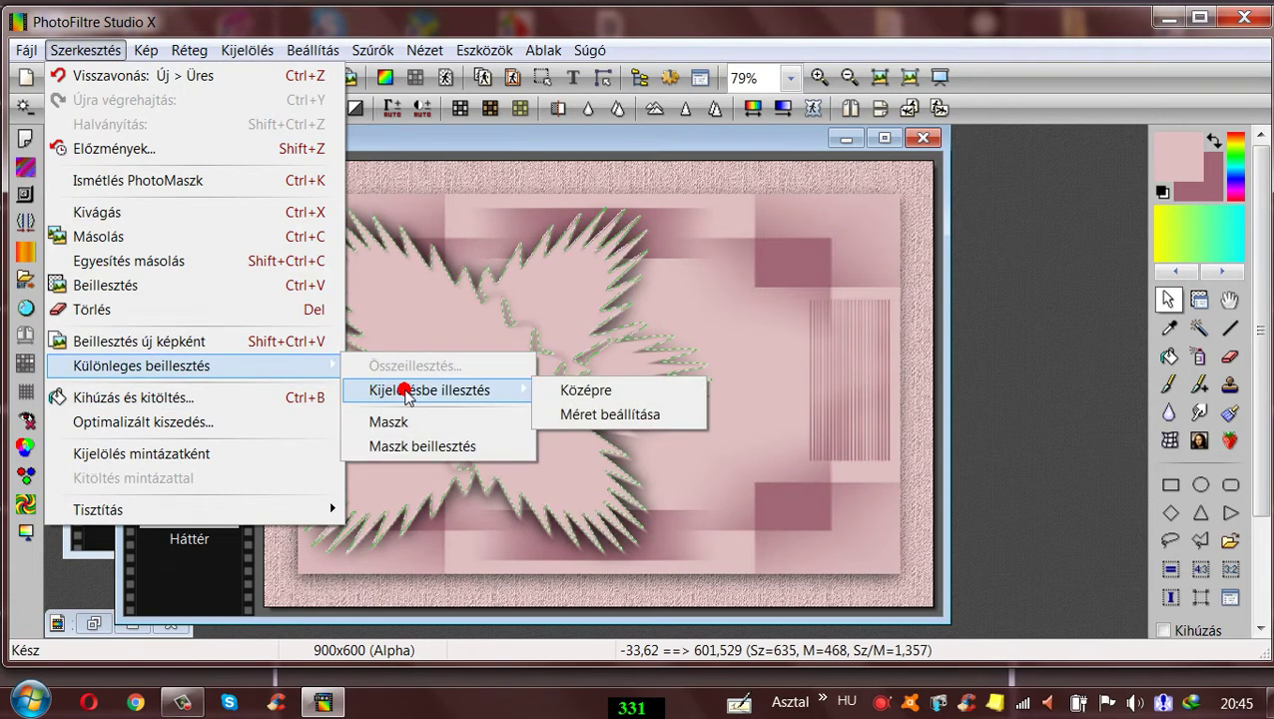
click(580, 393)
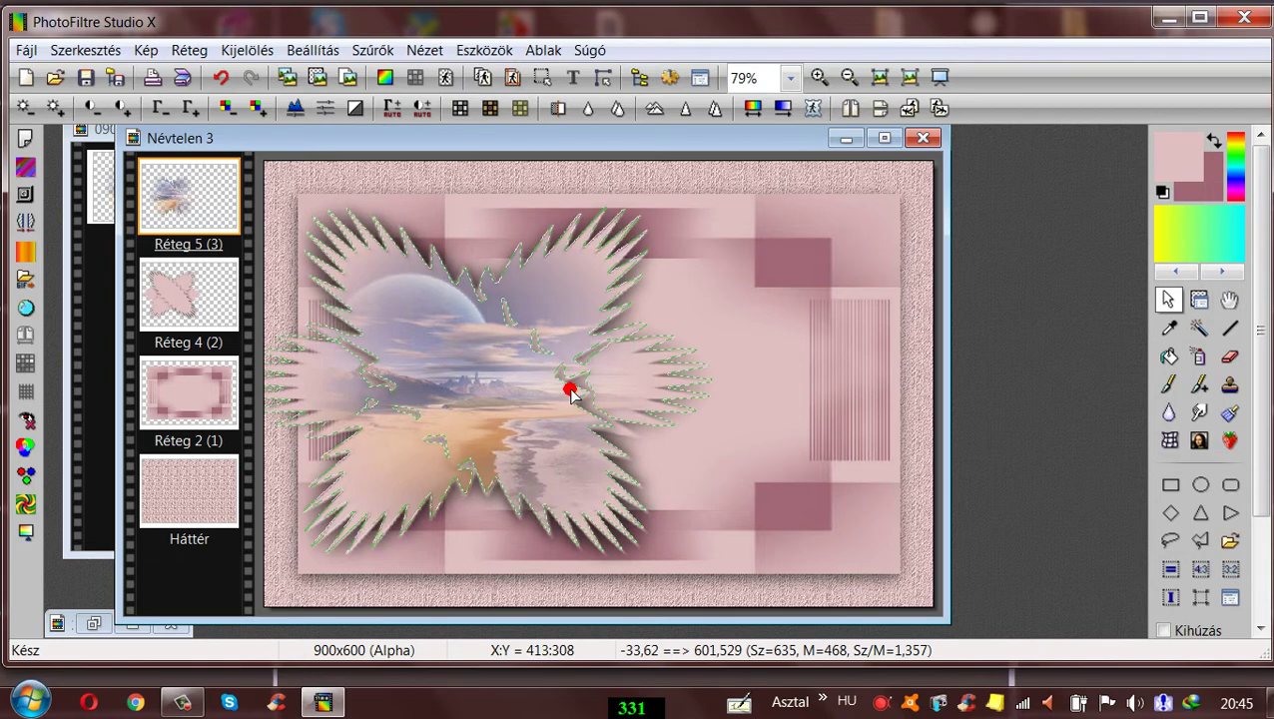
- Try to repair the seam gaps in the landscape layer using the Eraser in inverse mode at radius 70, and undo the strokes
click(1199, 301)
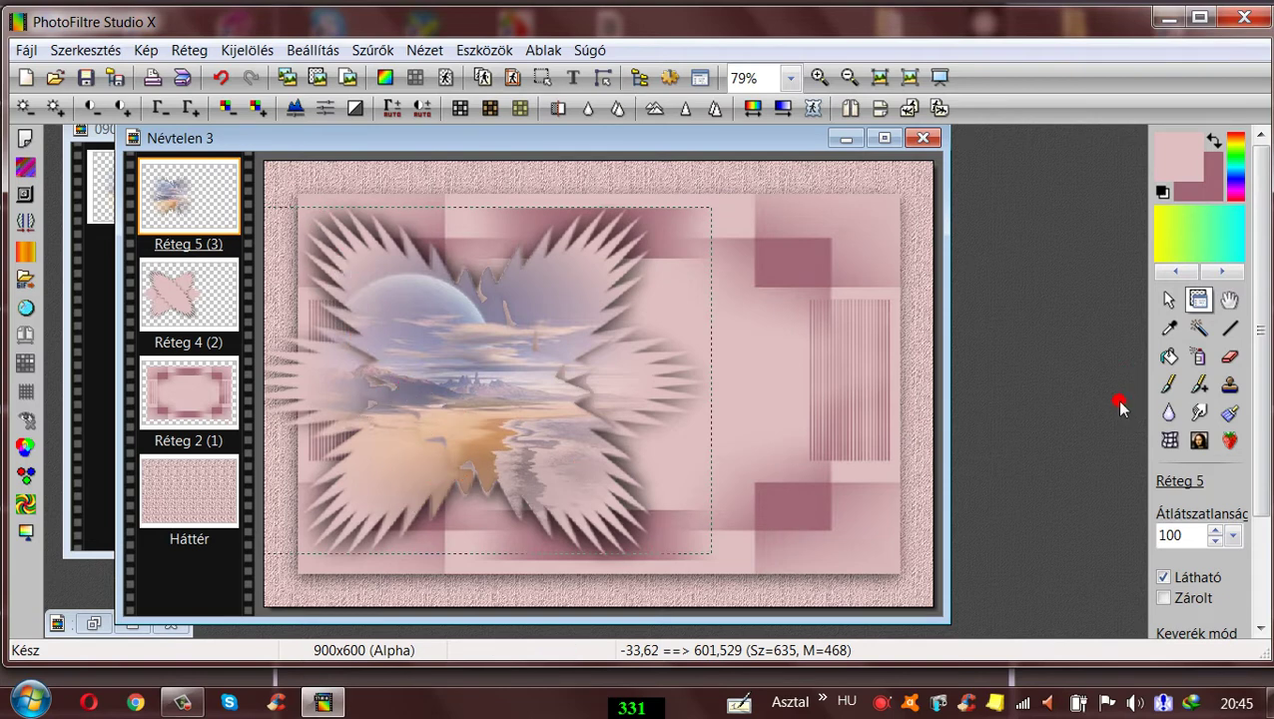
click(1229, 357)
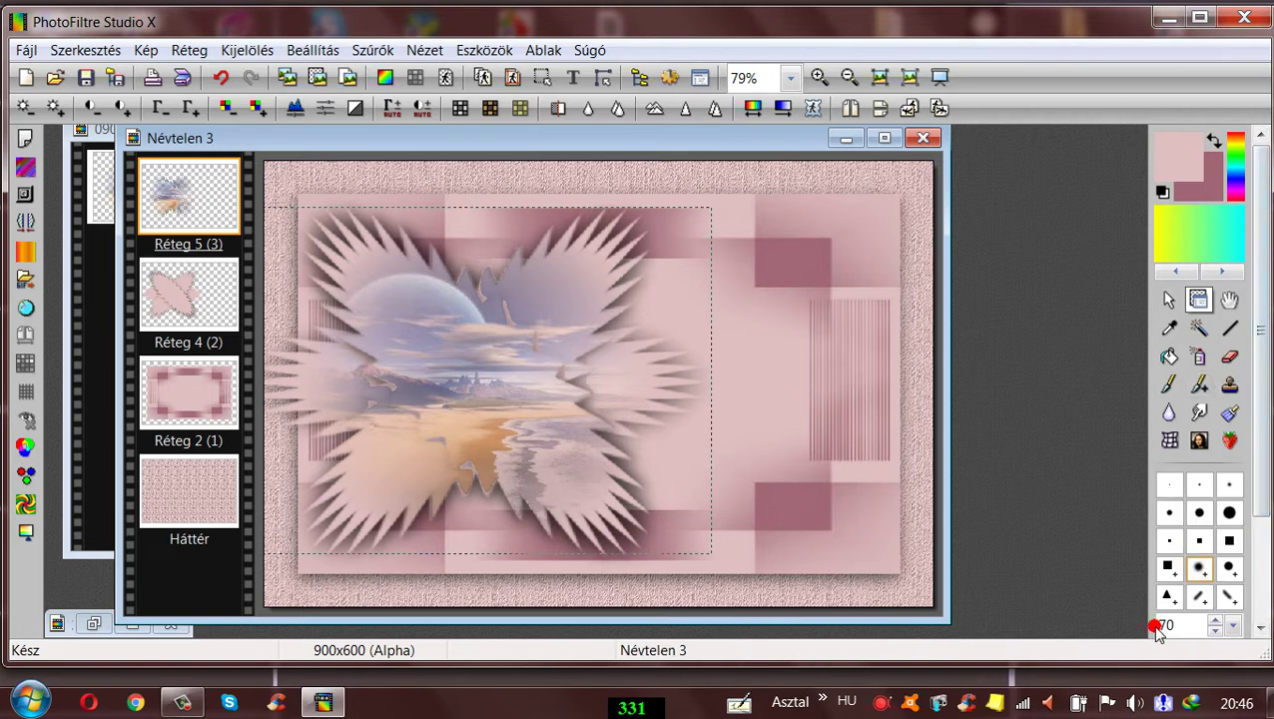
click(1261, 549)
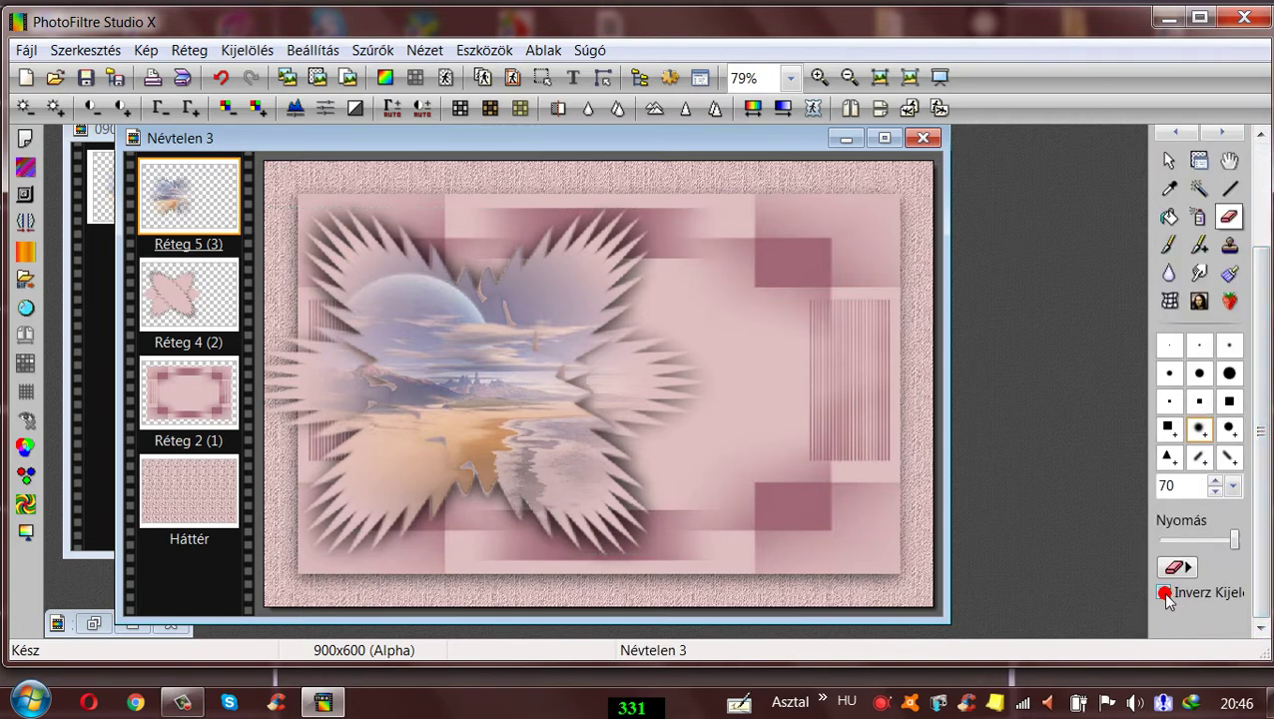
click(1164, 593)
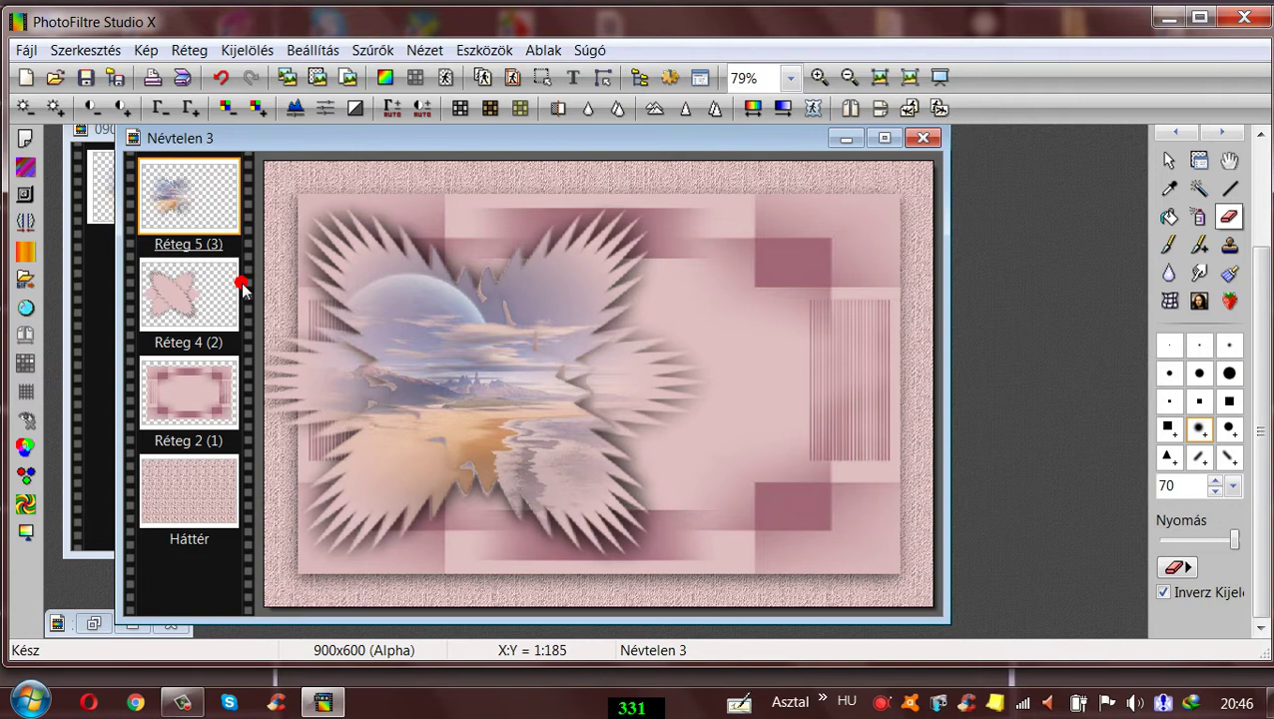
click(165, 182)
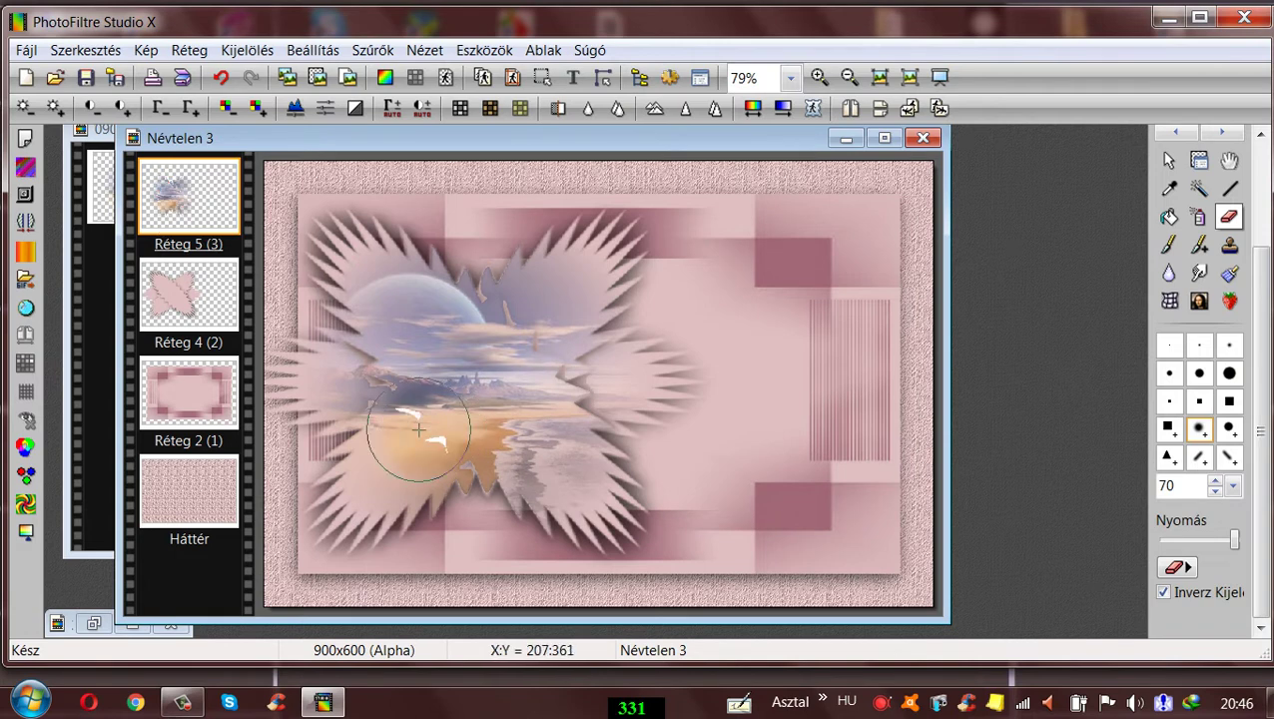
click(428, 444)
click(190, 140)
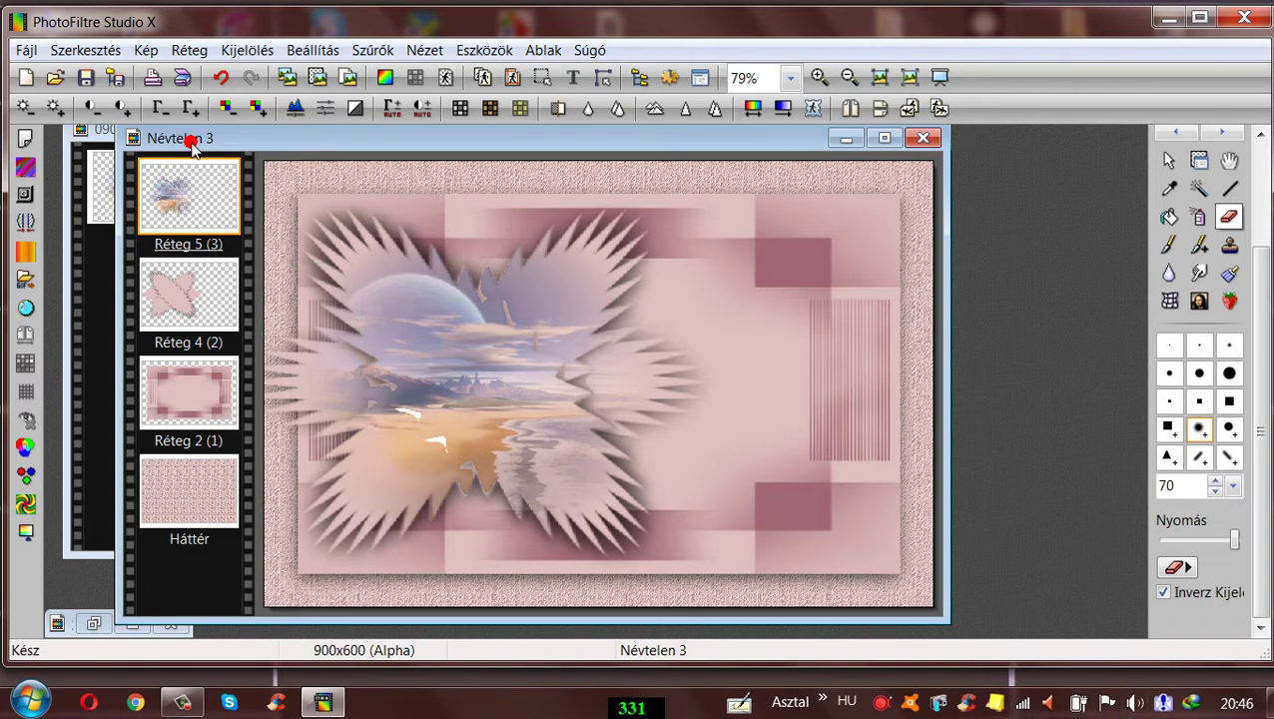
click(221, 78)
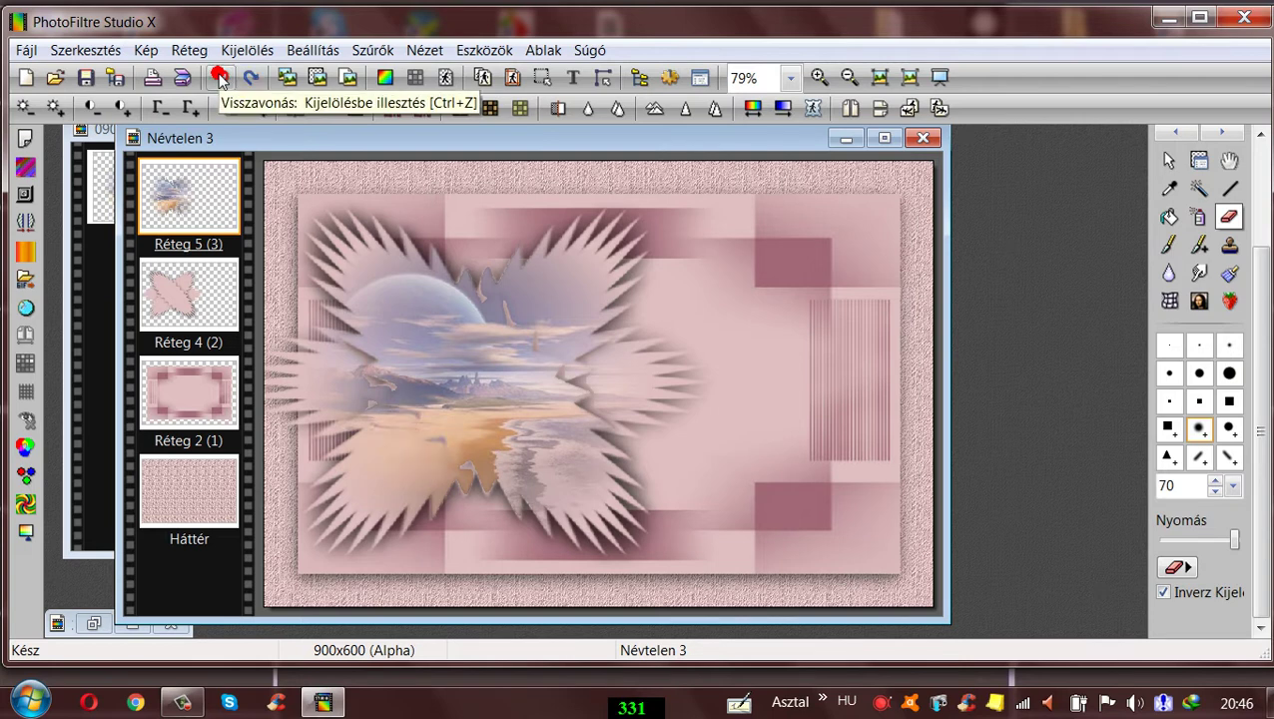
drag(369, 398, 370, 363)
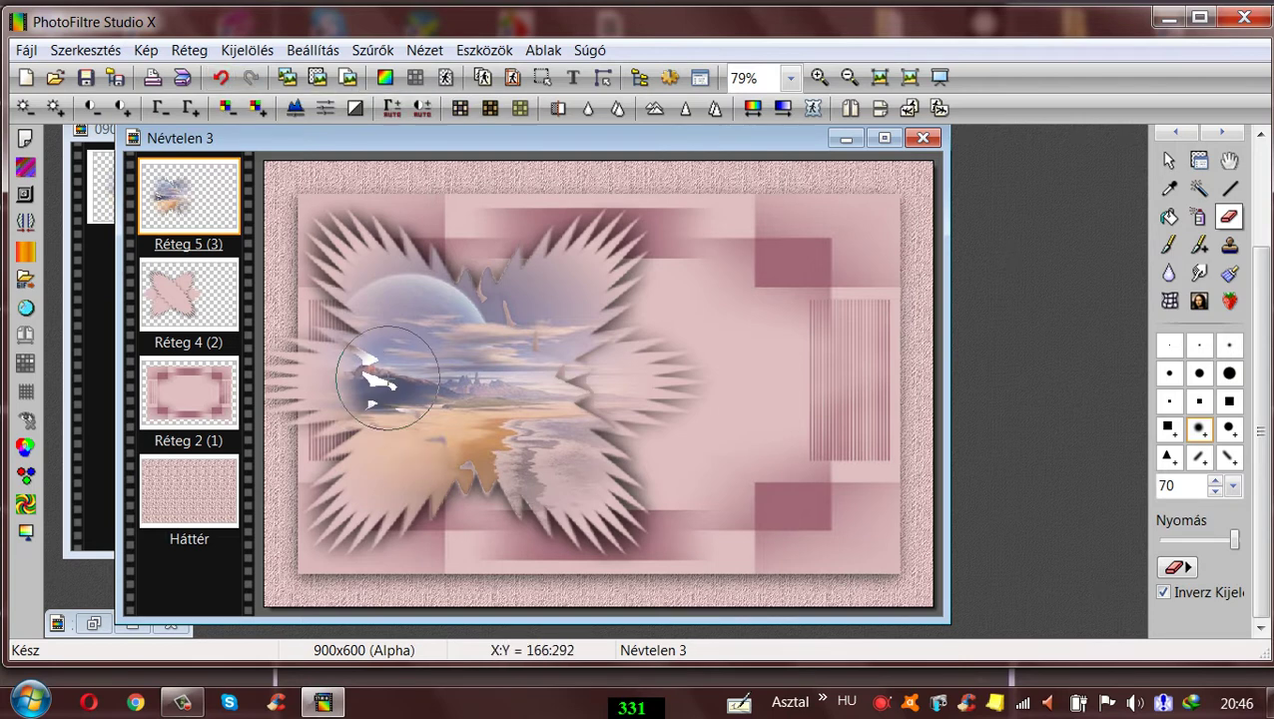
click(221, 79)
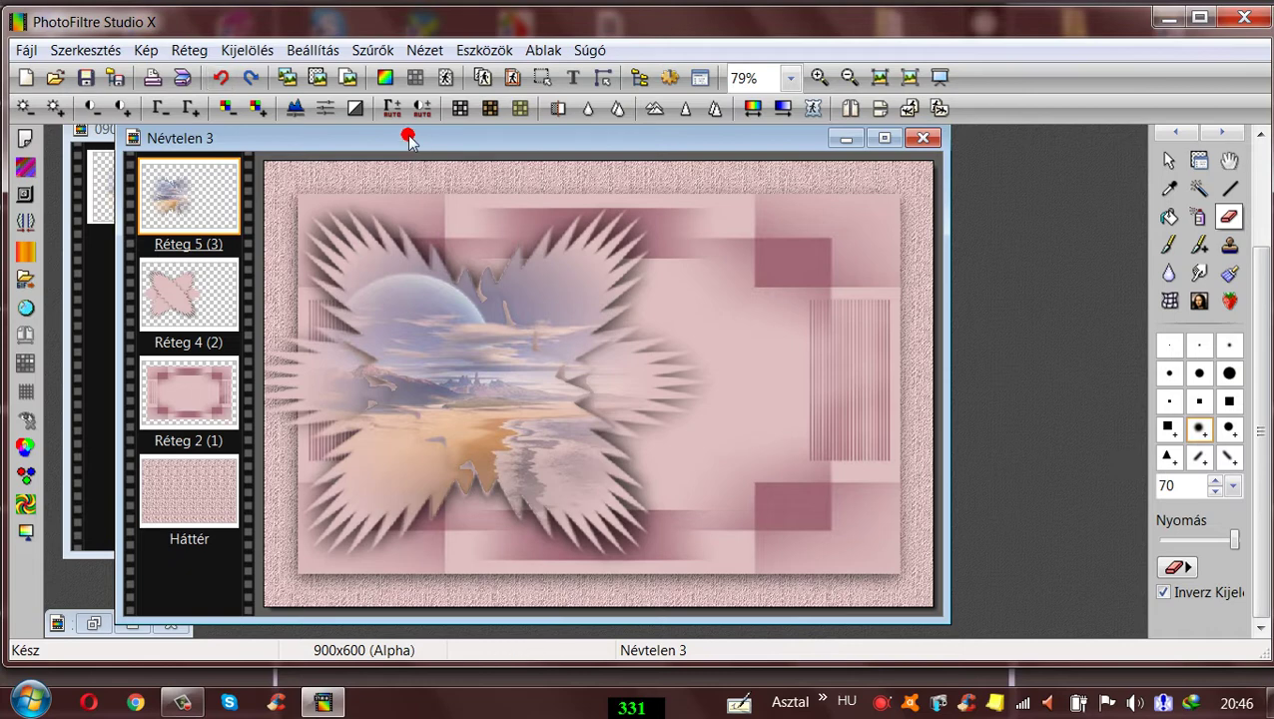
- Hide the starburst cluster layer to examine the gaps in the landscape, and show it again
drag(410, 139, 389, 133)
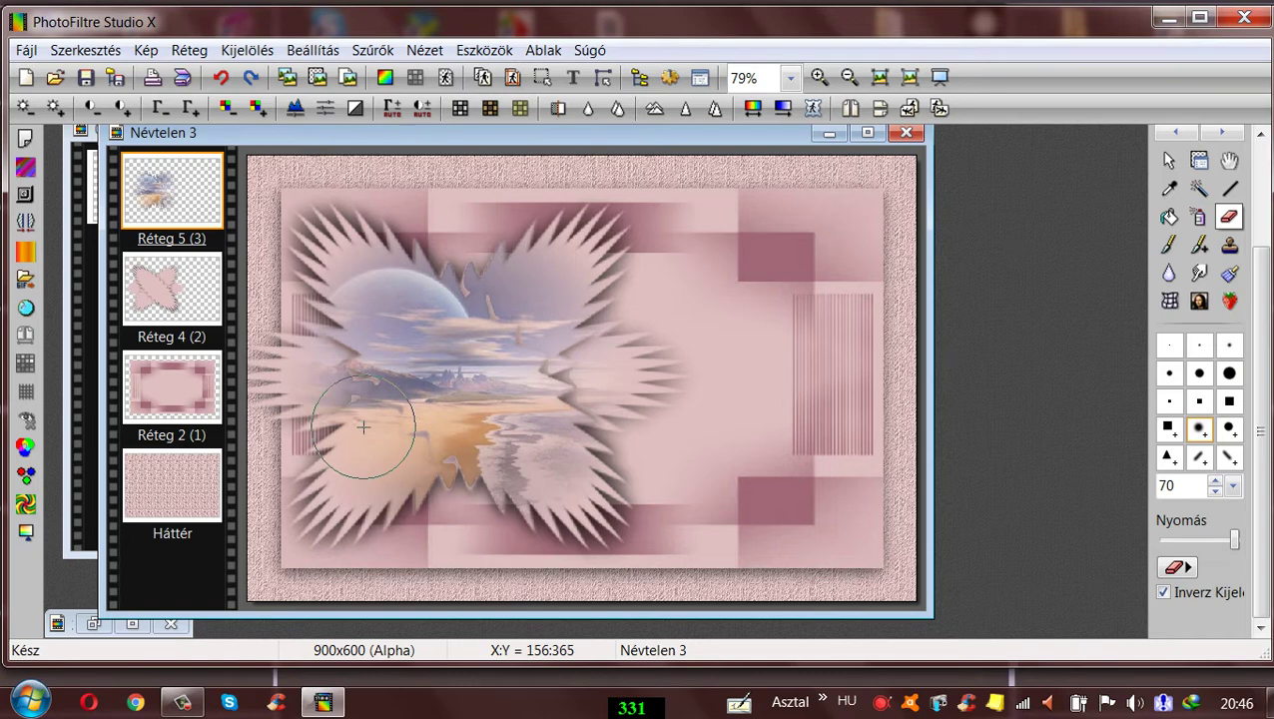
click(164, 300)
right_click(165, 299)
click(233, 270)
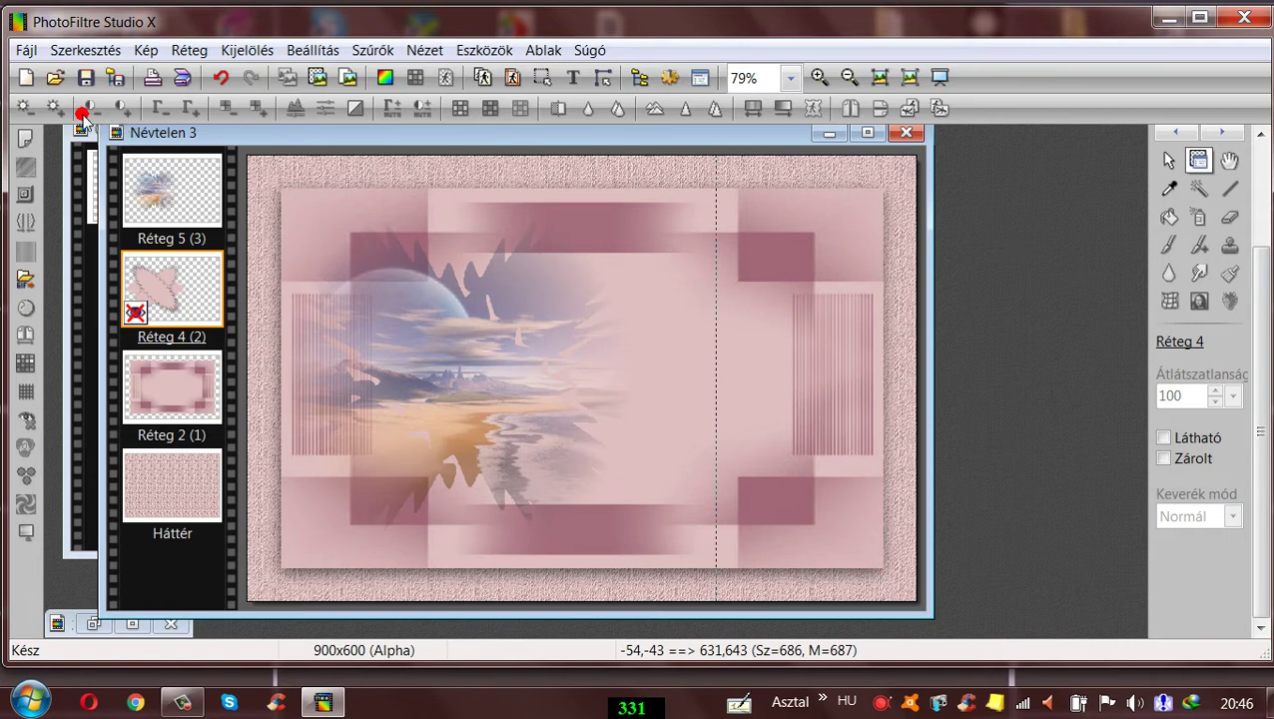
right_click(185, 303)
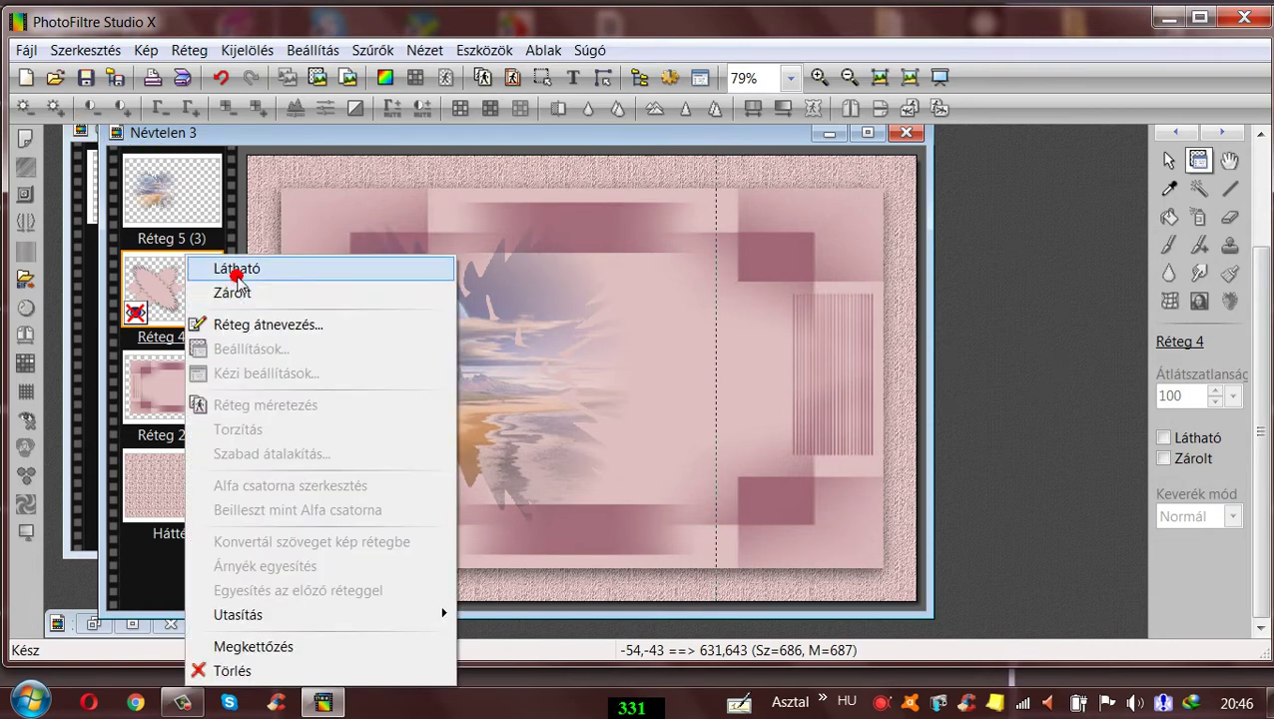
click(231, 269)
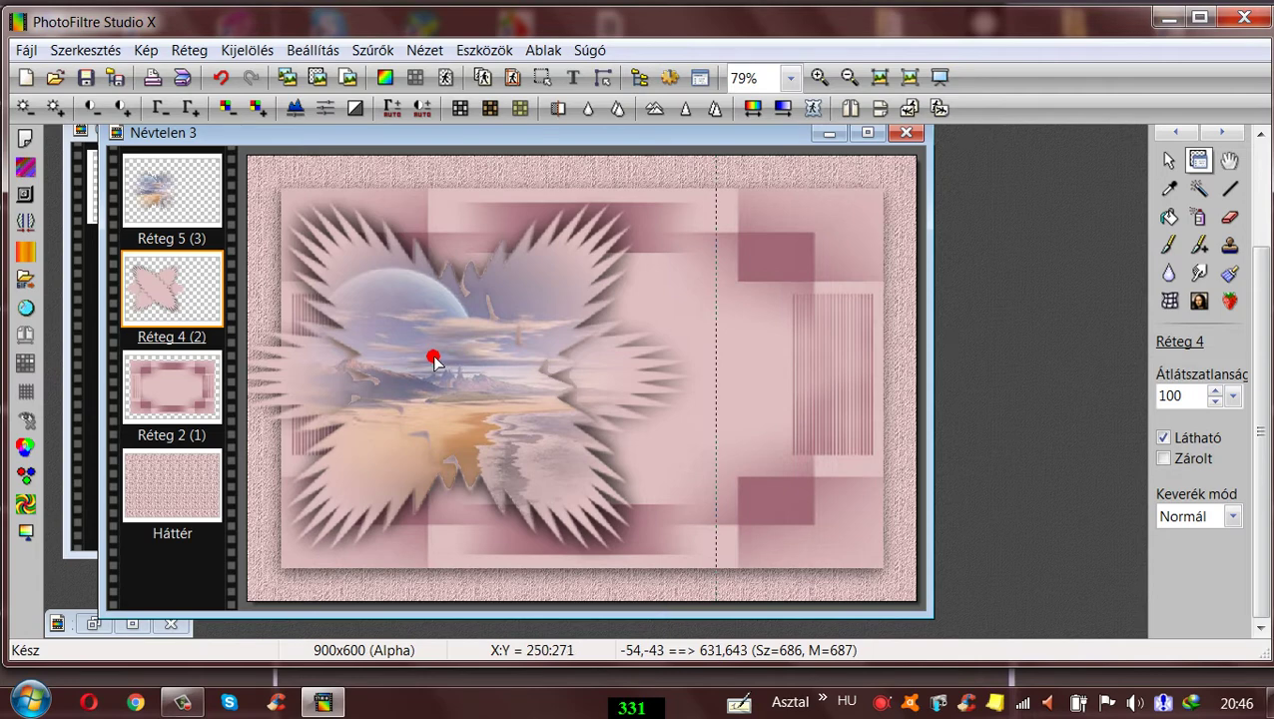
- Try shifting the landscape layer upward over the starburst cluster and undo the move
click(433, 342)
drag(424, 323, 430, 333)
click(221, 77)
click(221, 77)
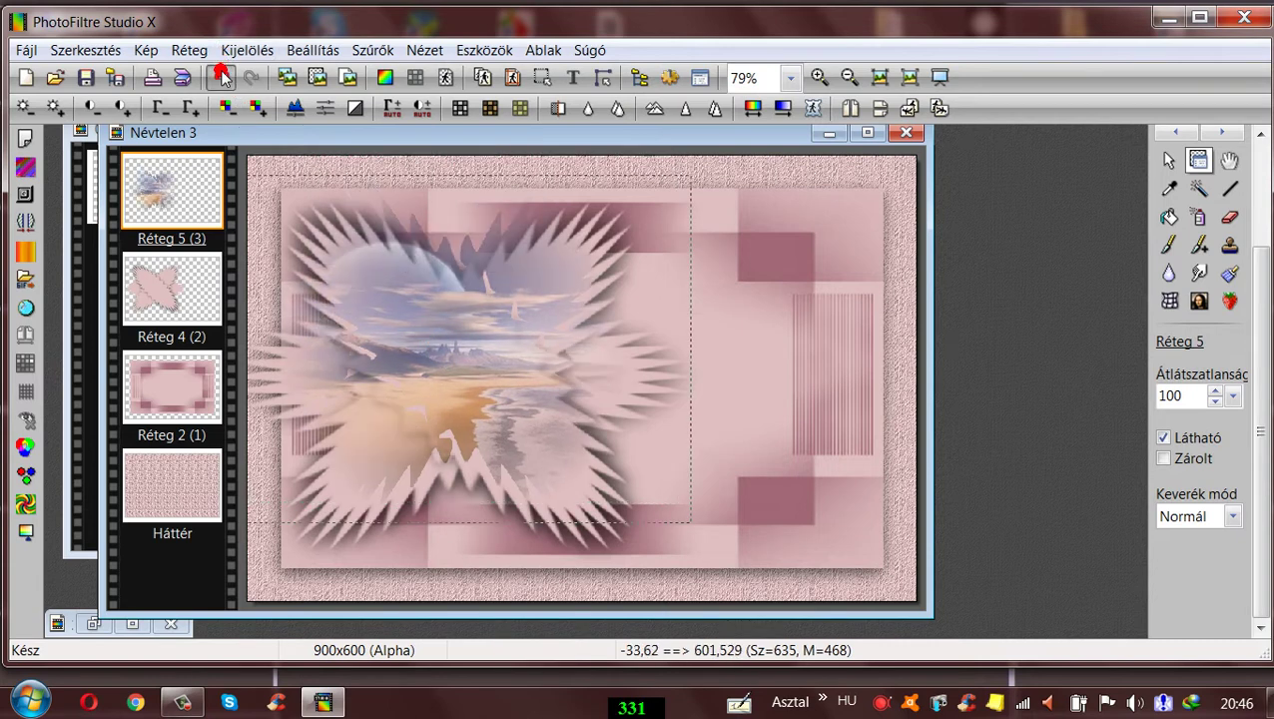
click(221, 77)
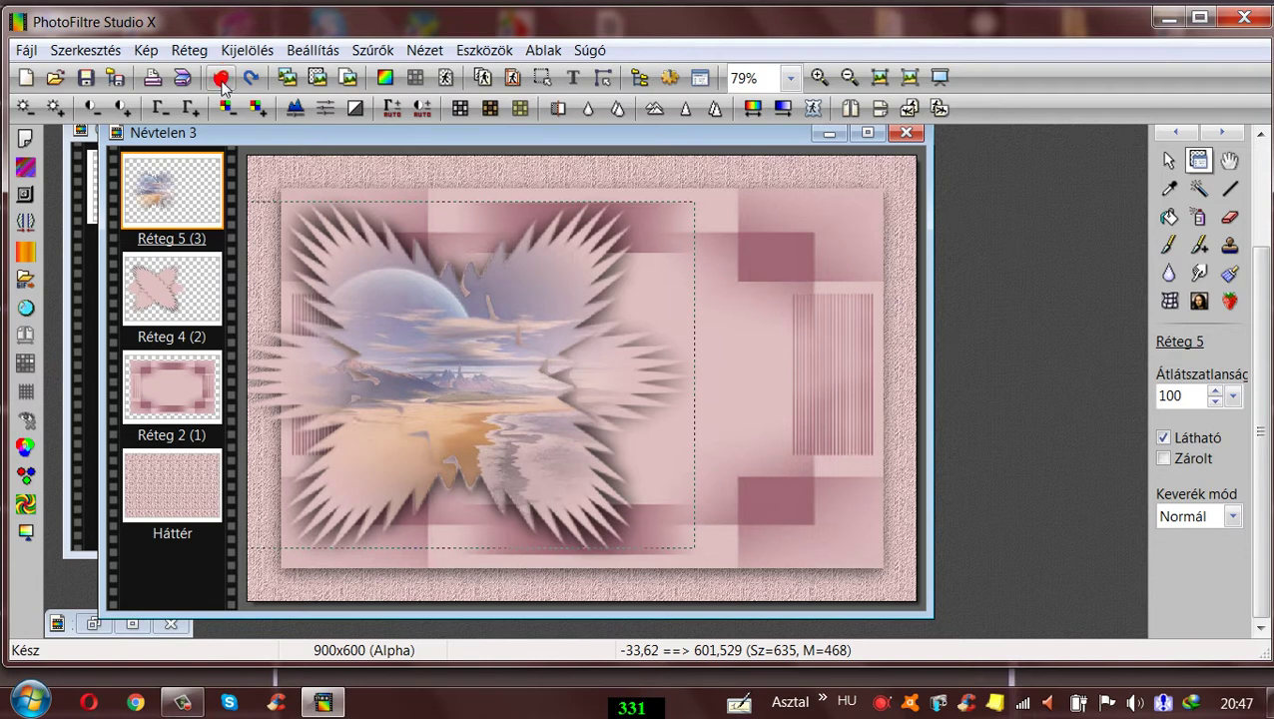
- Undo the landscape paste back to the empty layer above the starburst cluster
click(221, 79)
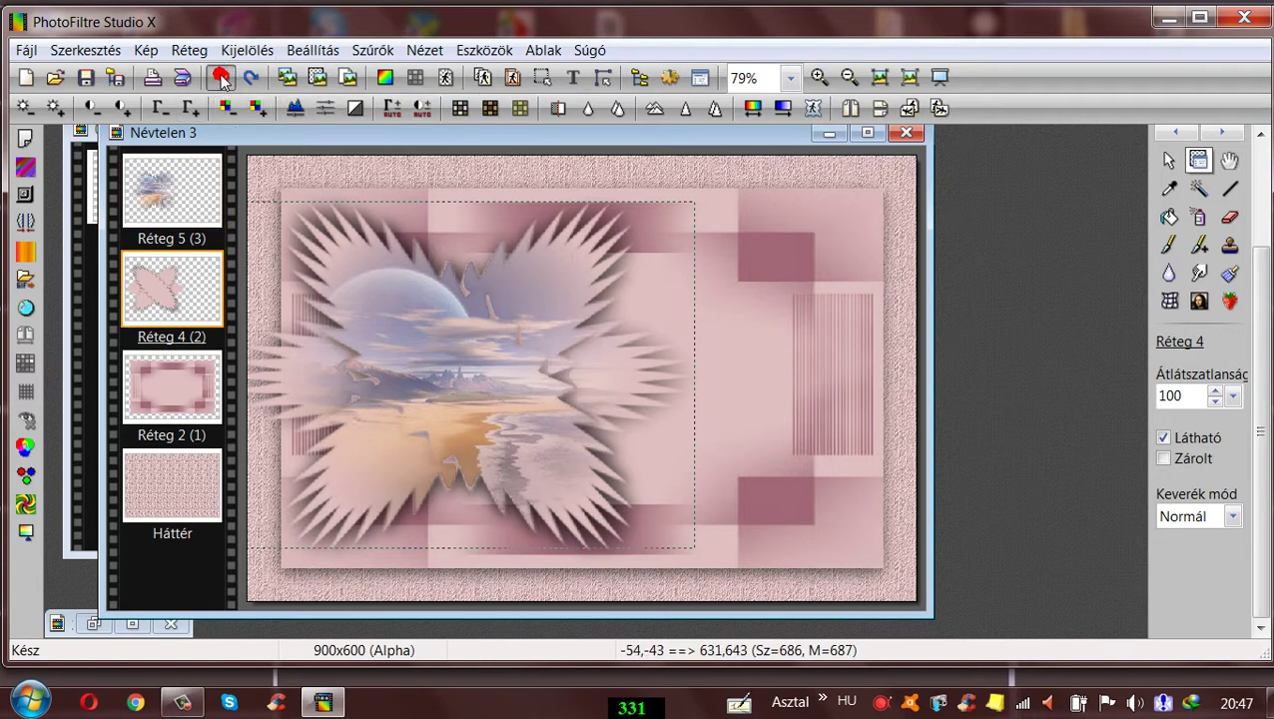
click(221, 79)
click(220, 79)
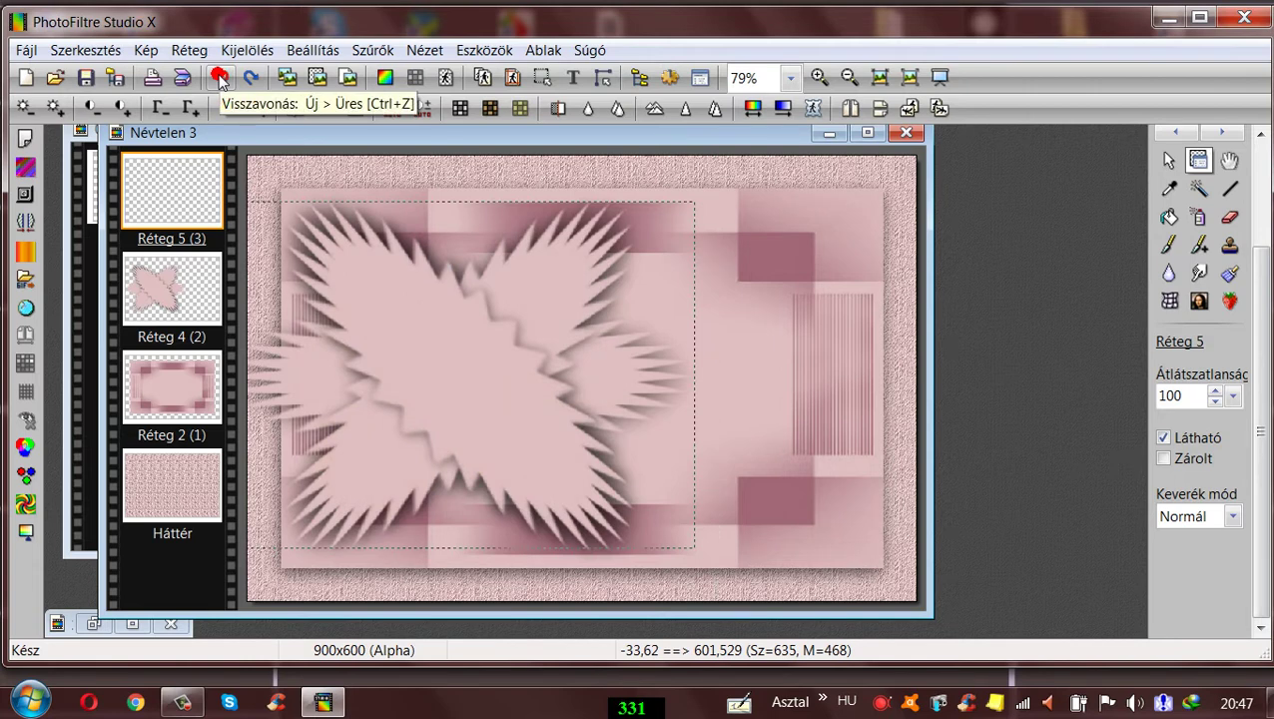
- Move the starburst cluster layer about 7 pixels left and 16 pixels up
drag(400, 134, 412, 134)
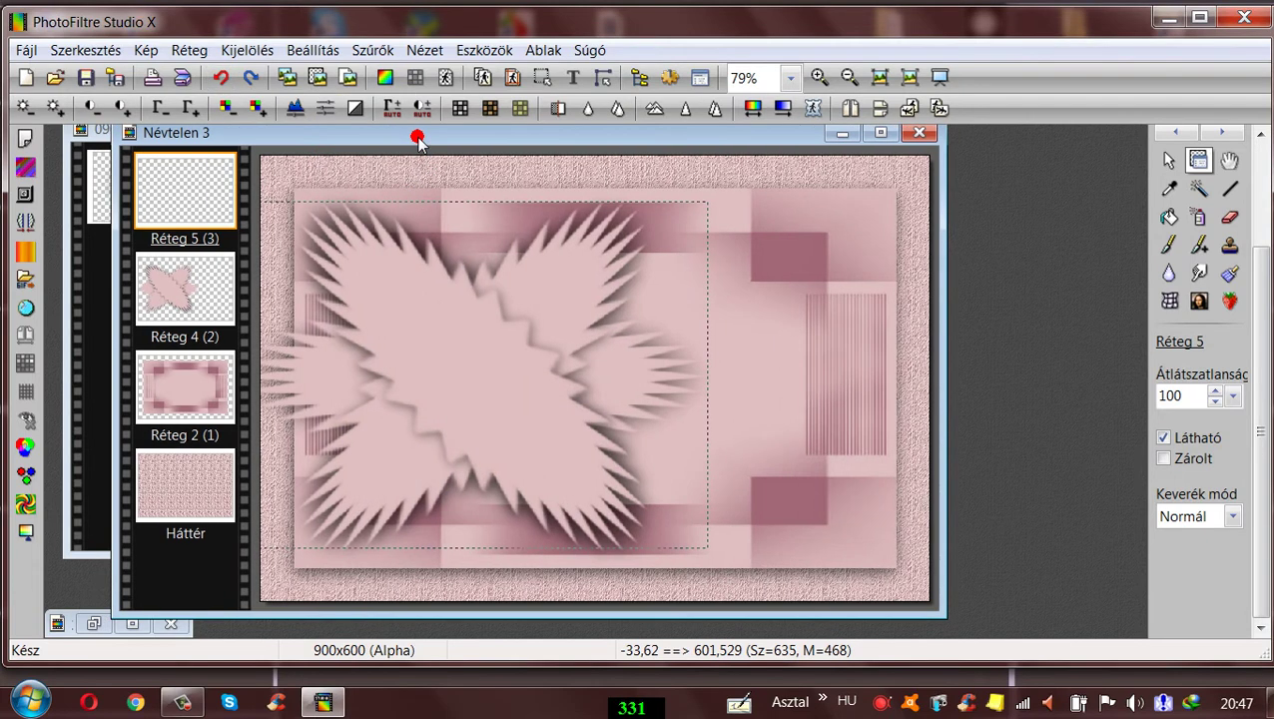
click(446, 343)
drag(447, 343, 440, 330)
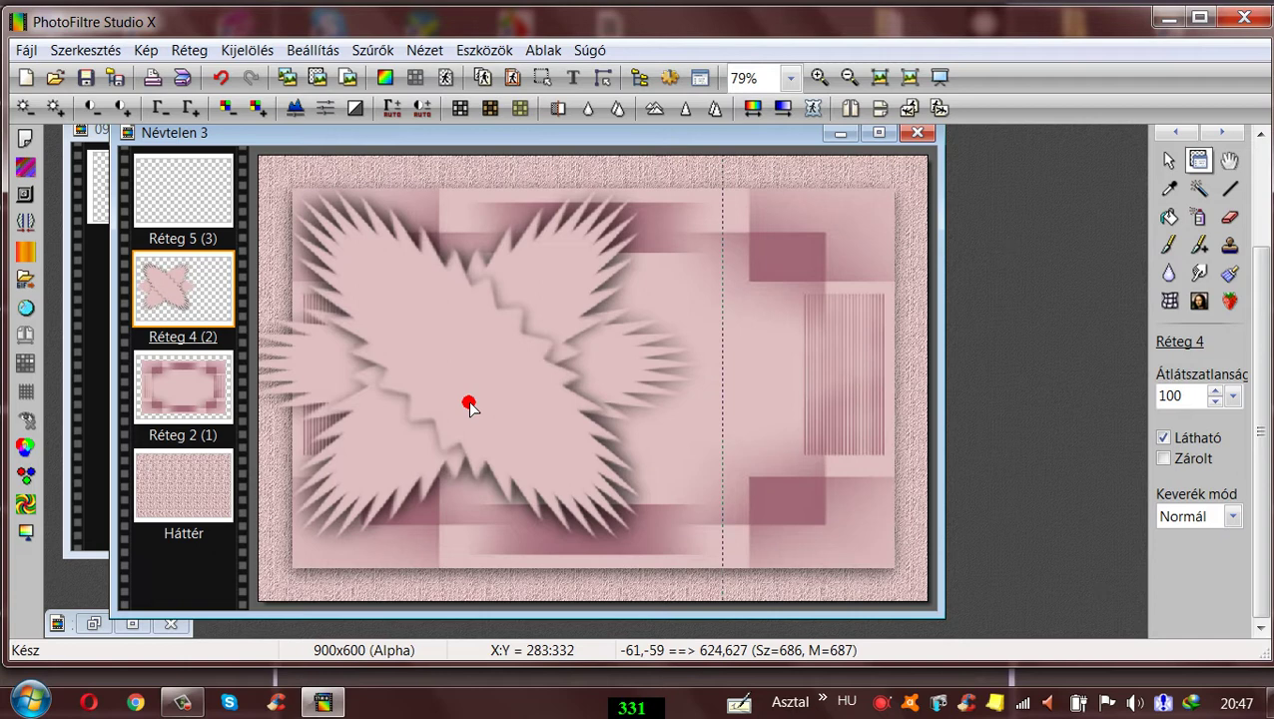
- Cover the shadowed inner seams of the starburst cluster with the Clone Stamp at radius 30, sampling its plain pink centre
click(1231, 246)
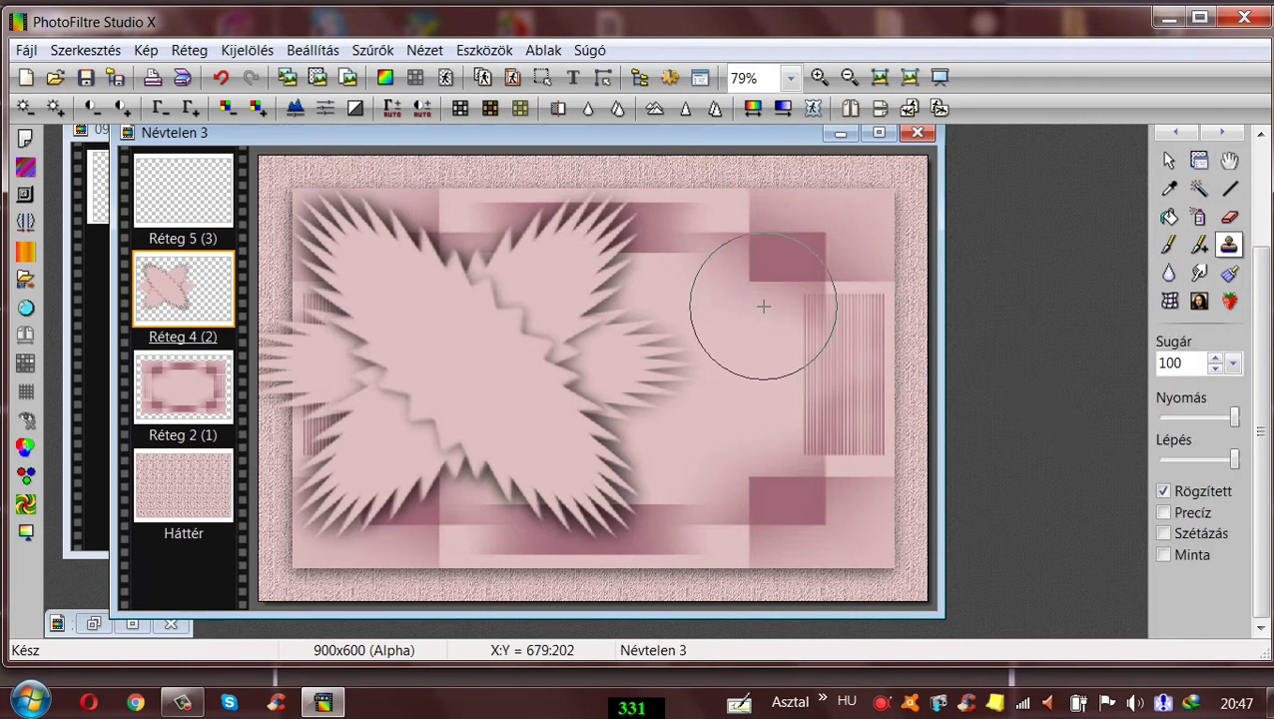
drag(1180, 451, 1237, 455)
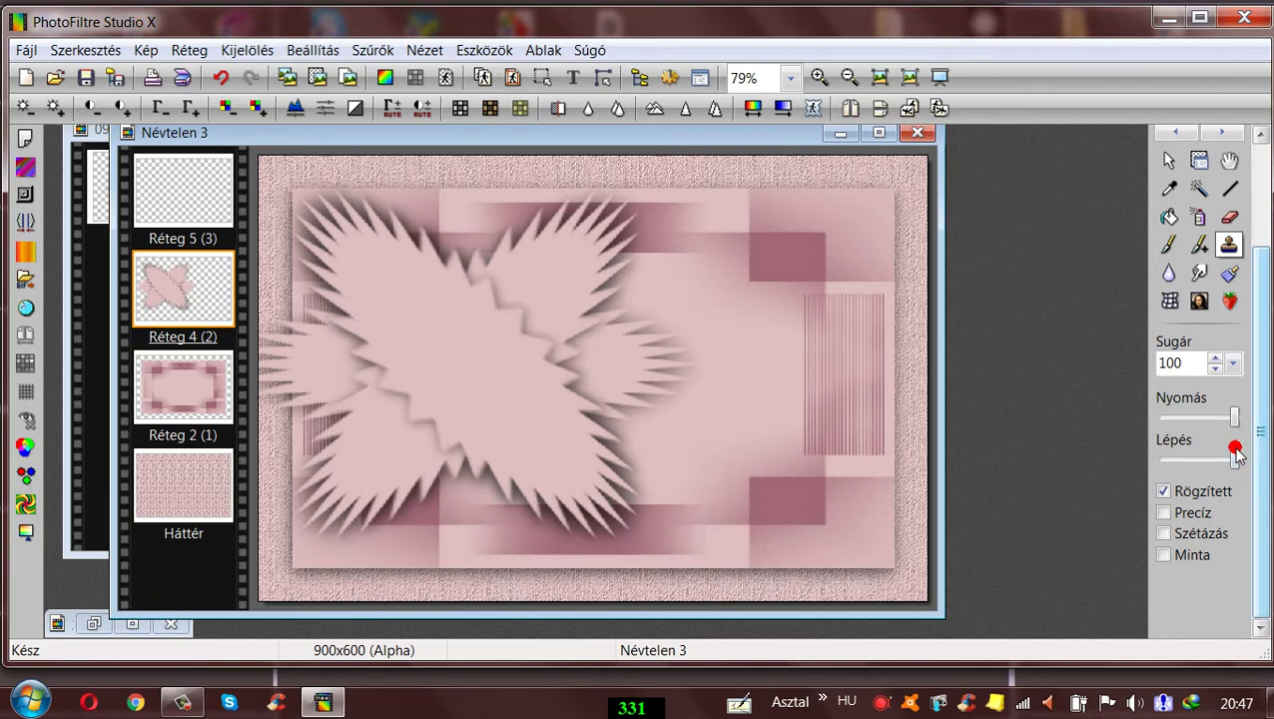
click(1234, 364)
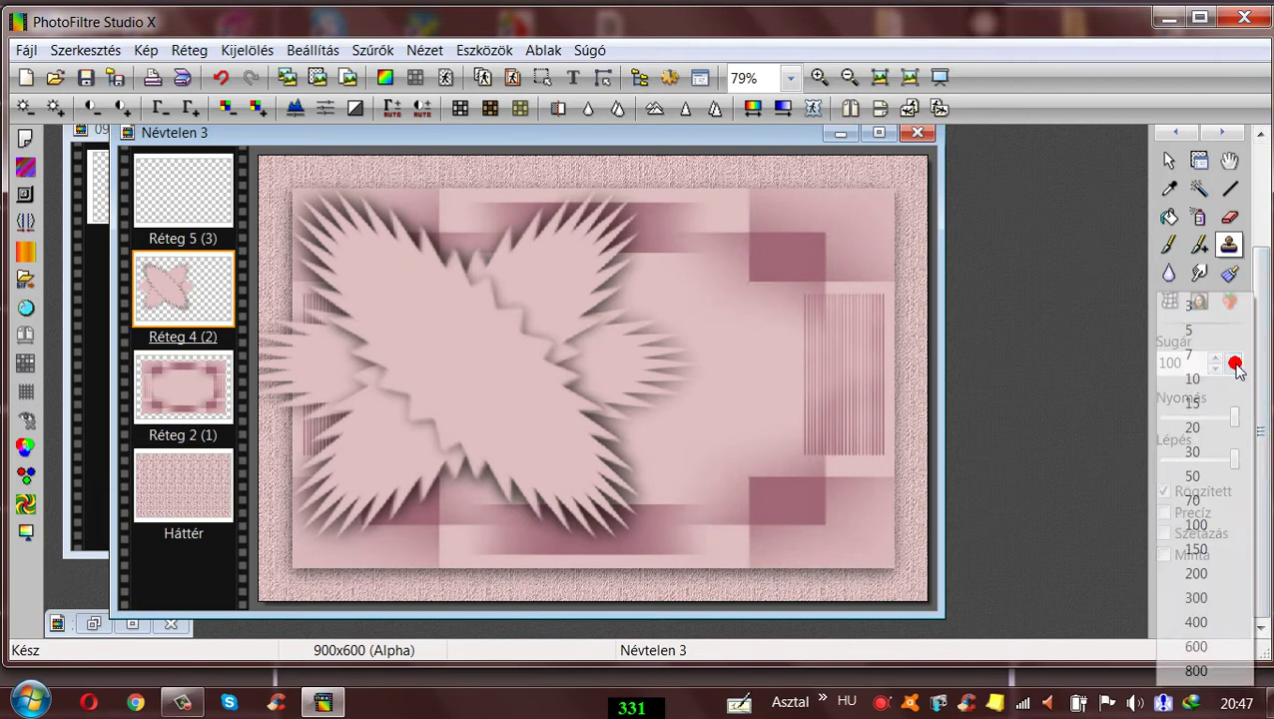
click(1203, 452)
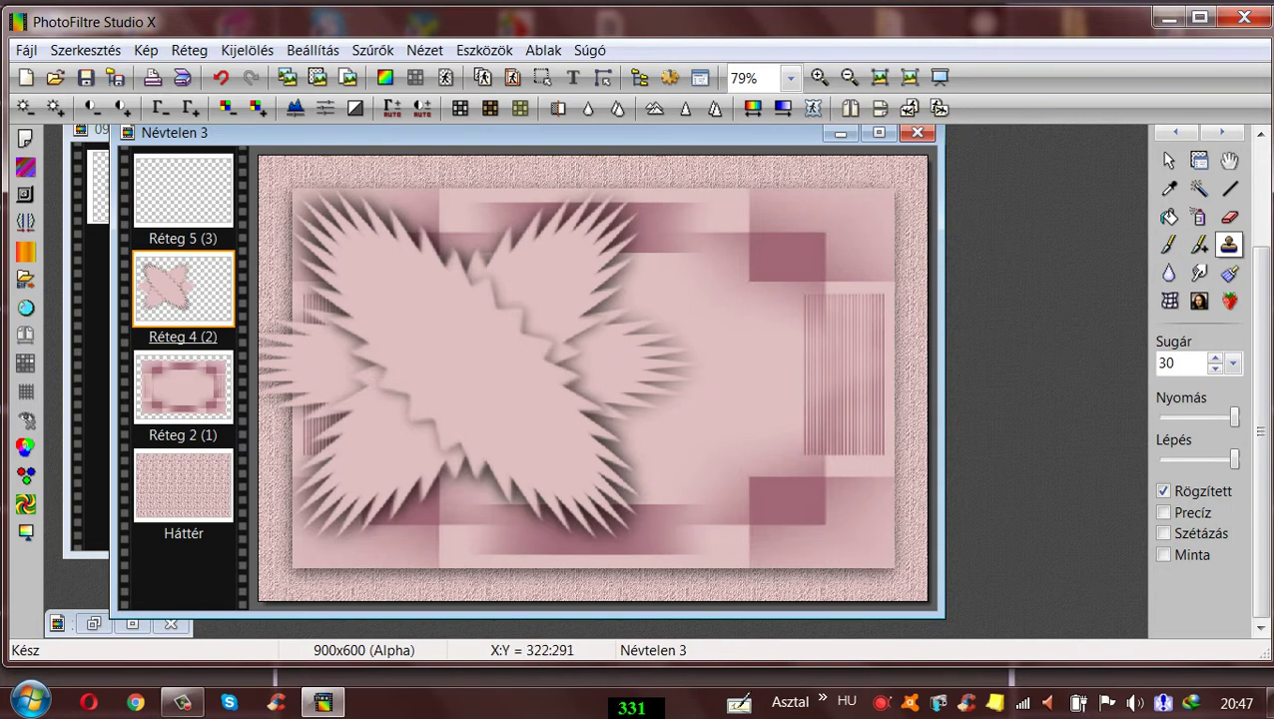
ctrl+click(446, 343)
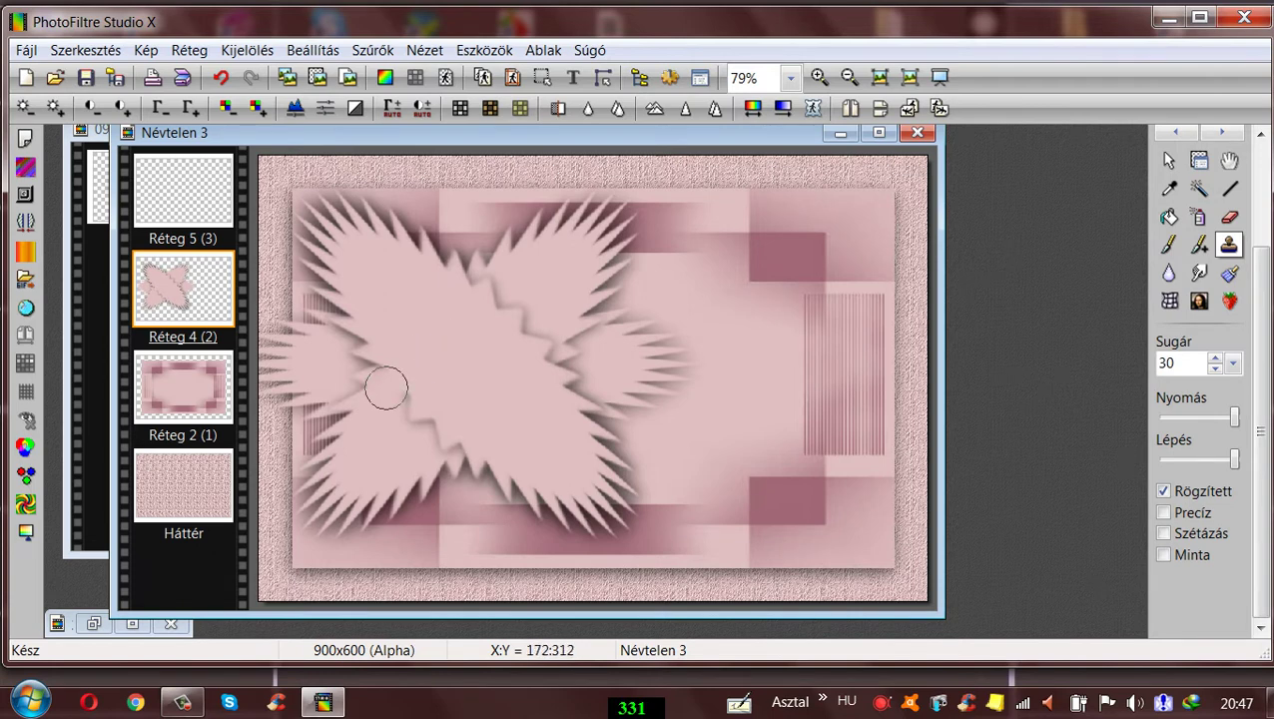
click(444, 433)
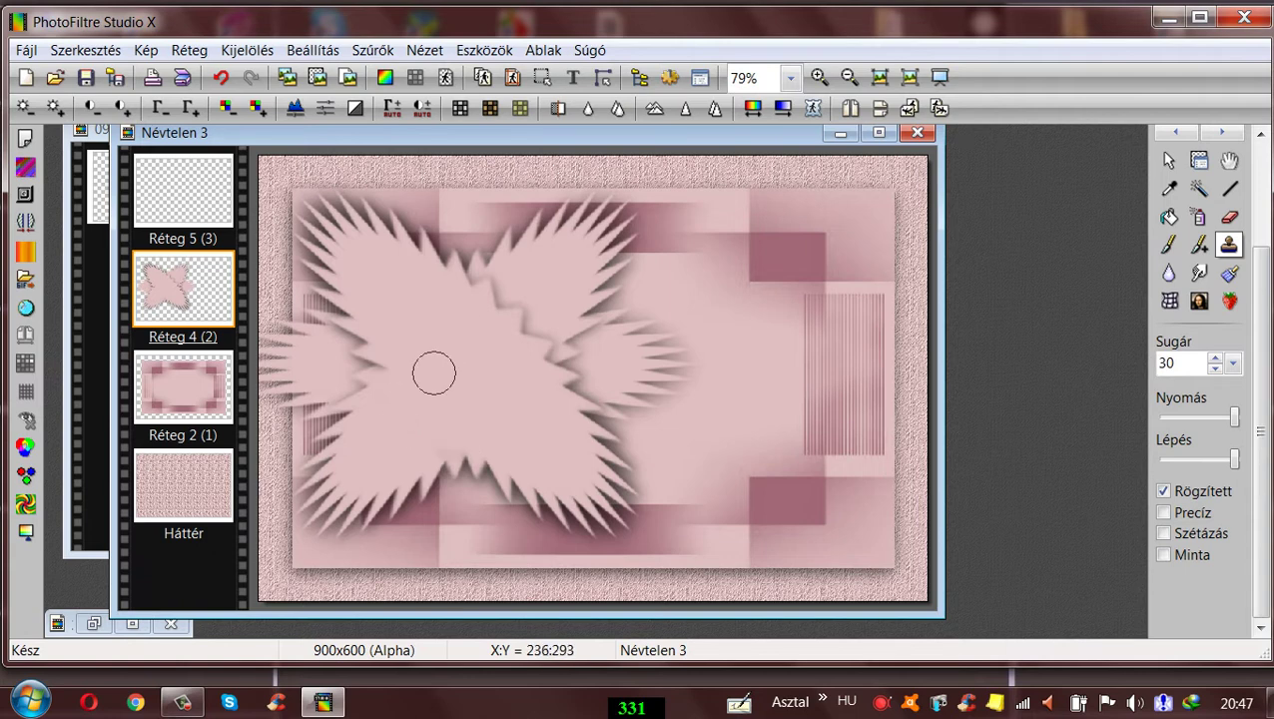
drag(477, 294, 541, 354)
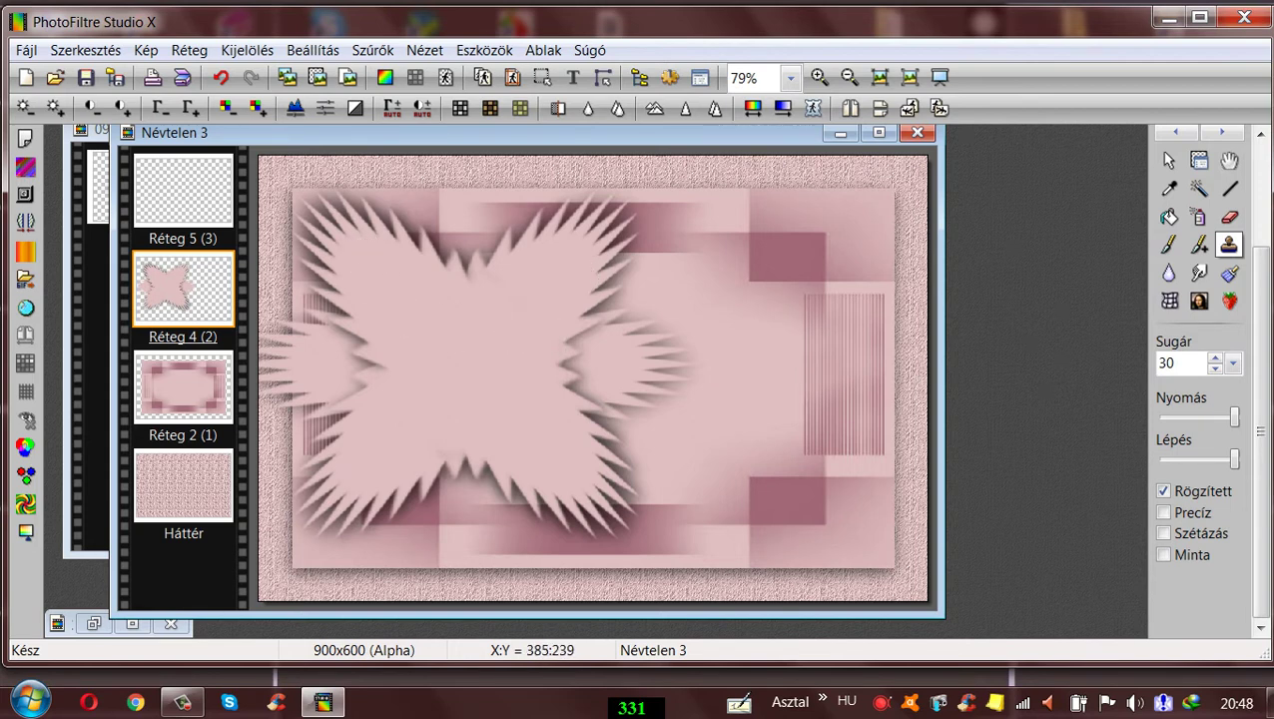
drag(388, 356, 360, 355)
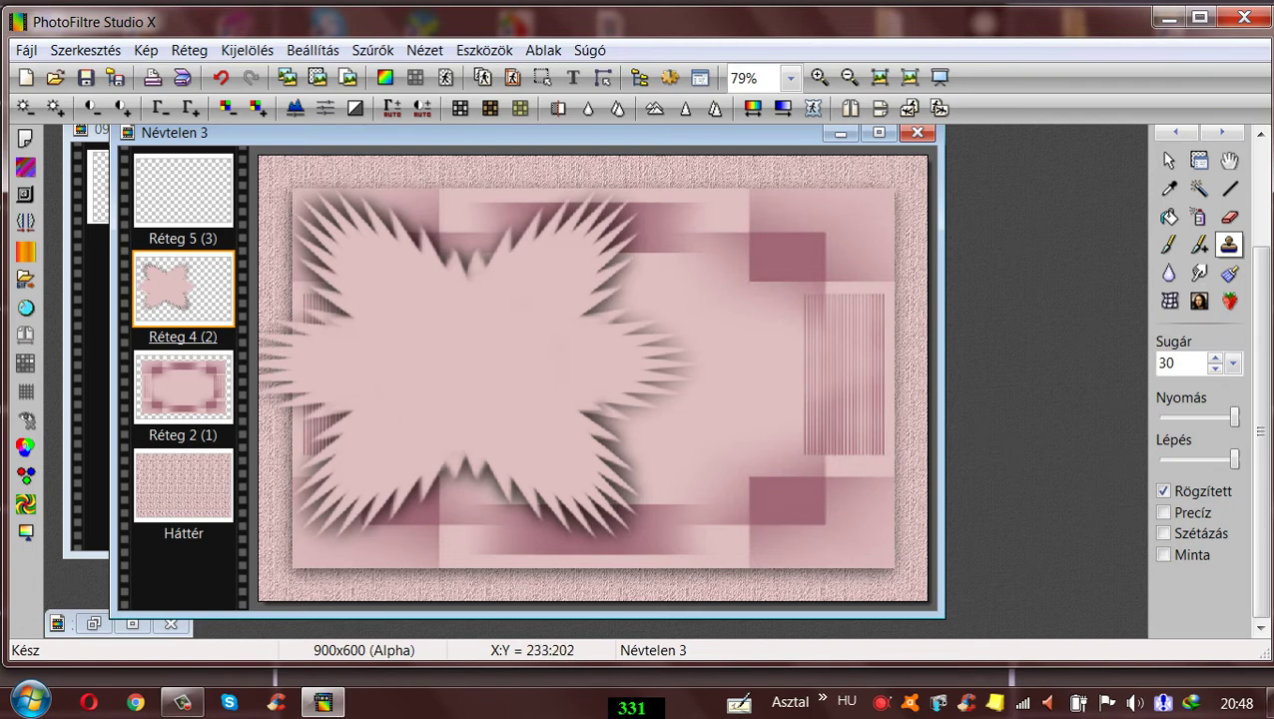
- Select the starburst cluster's shape with the Magic Wand at tolerance 30 and copy the 090.png landscape
click(1199, 189)
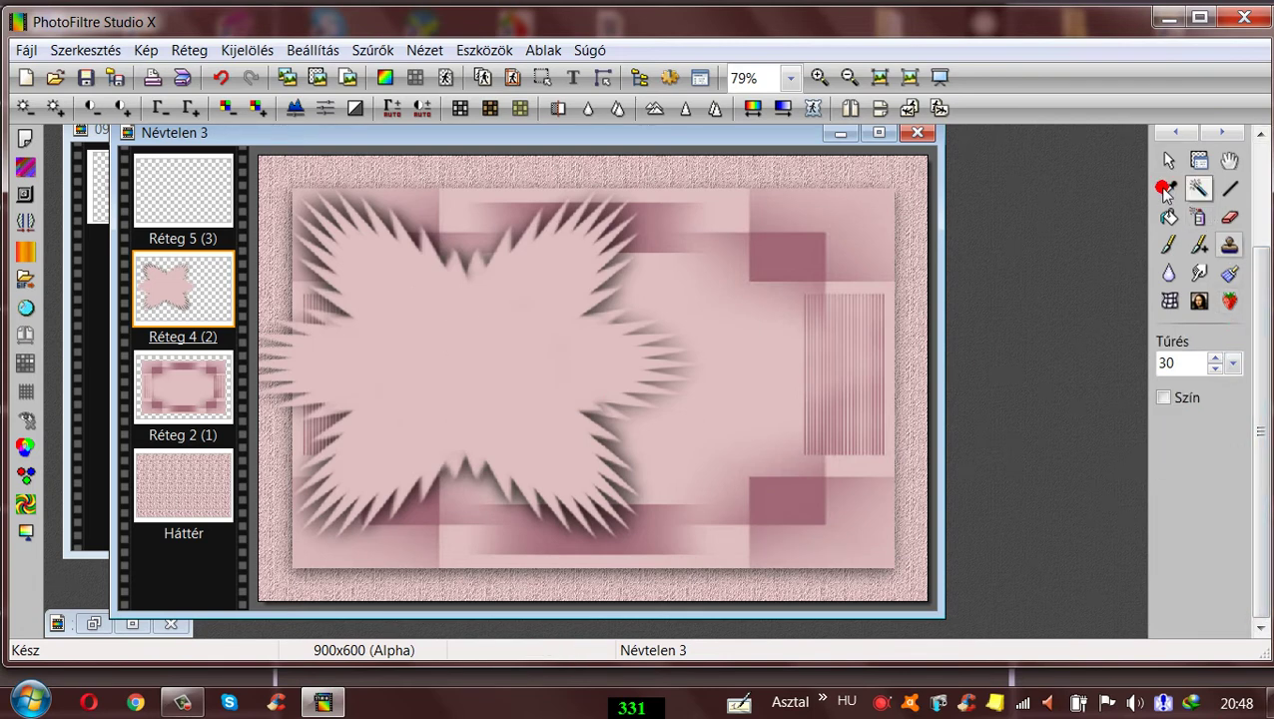
click(456, 350)
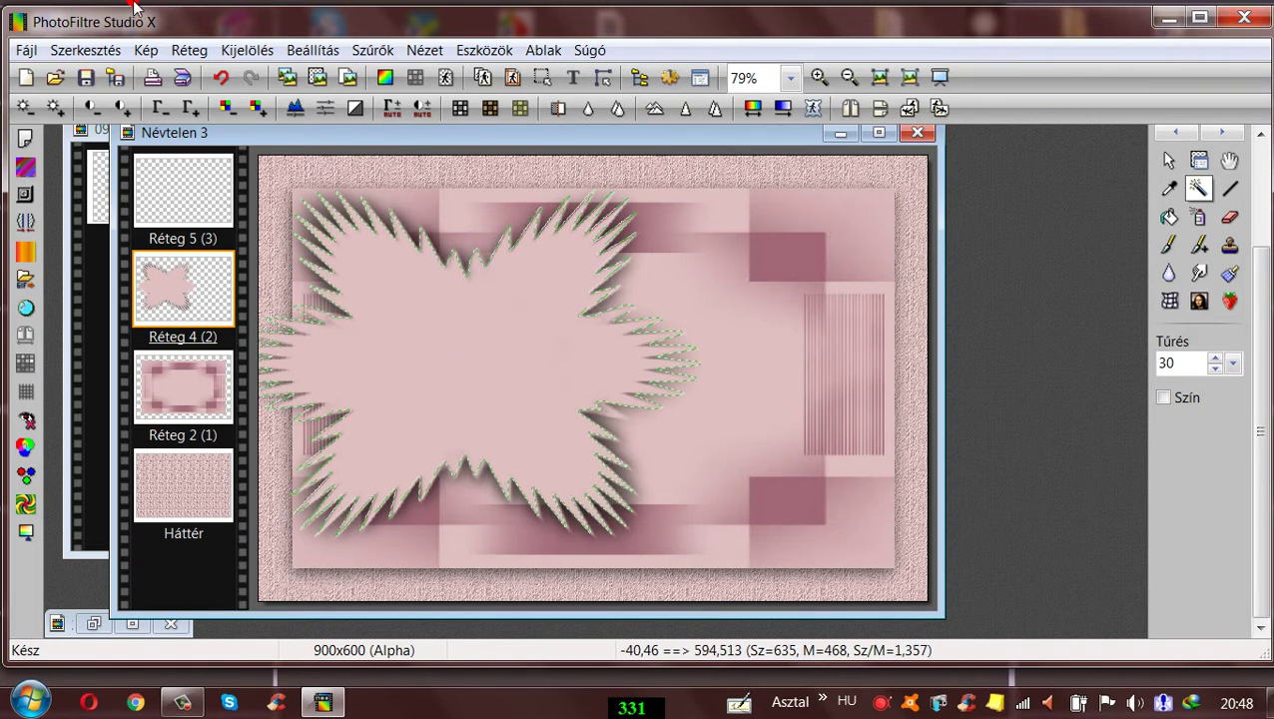
mouse_move(205, 131)
mouse_down()
mouse_move(239, 131)
mouse_move(212, 130)
mouse_up()
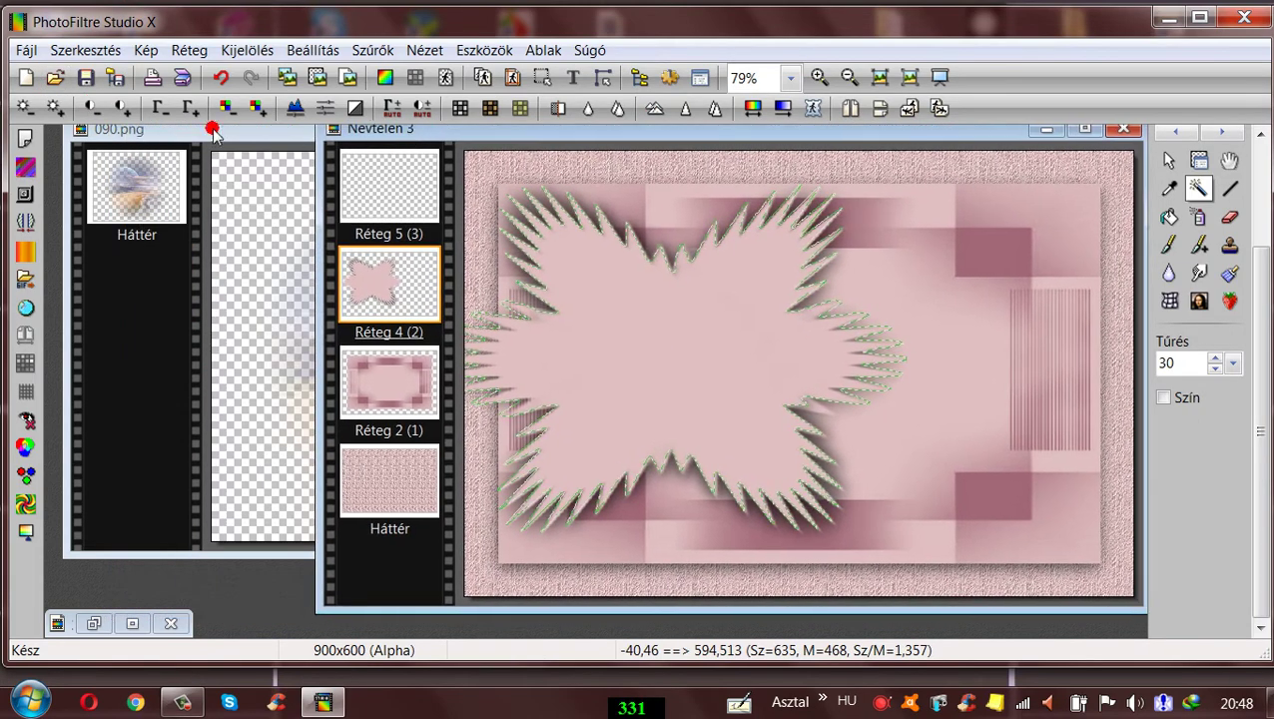
click(147, 145)
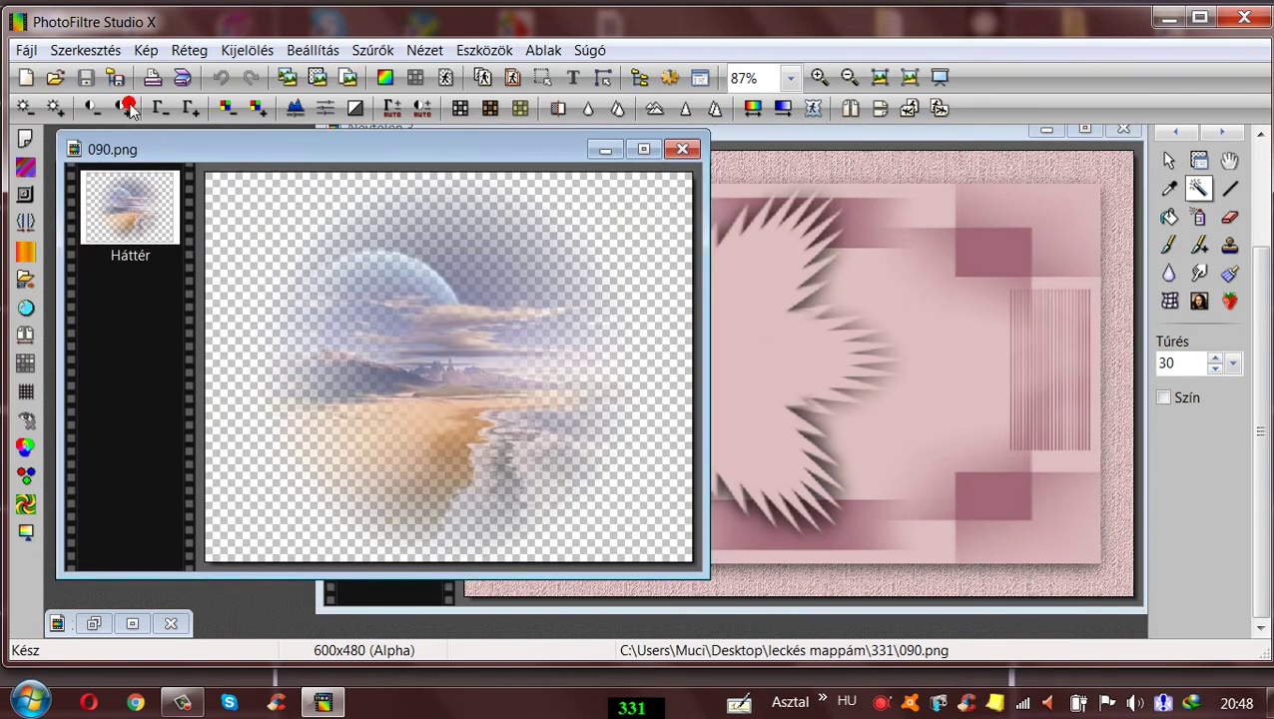
click(86, 50)
click(106, 239)
drag(732, 125, 653, 141)
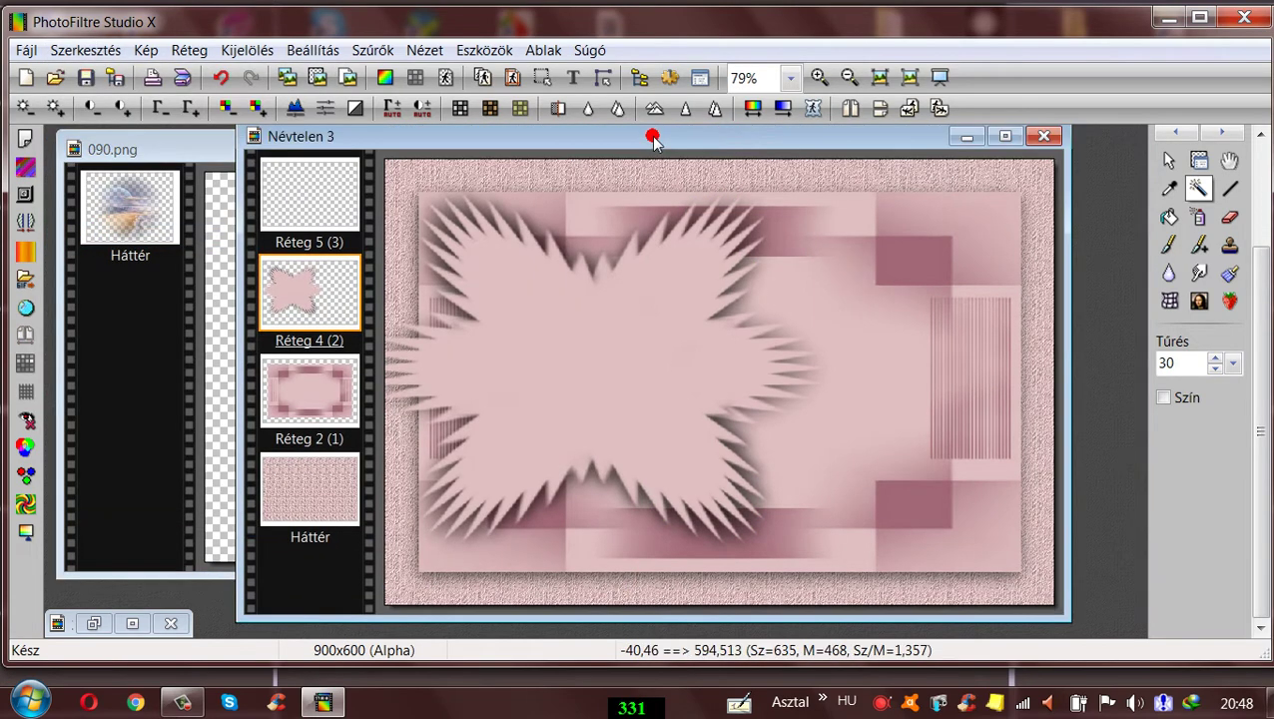
- Paste the copied landscape centred (Középre) into the starburst selection on the empty Réteg 5 layer
click(297, 192)
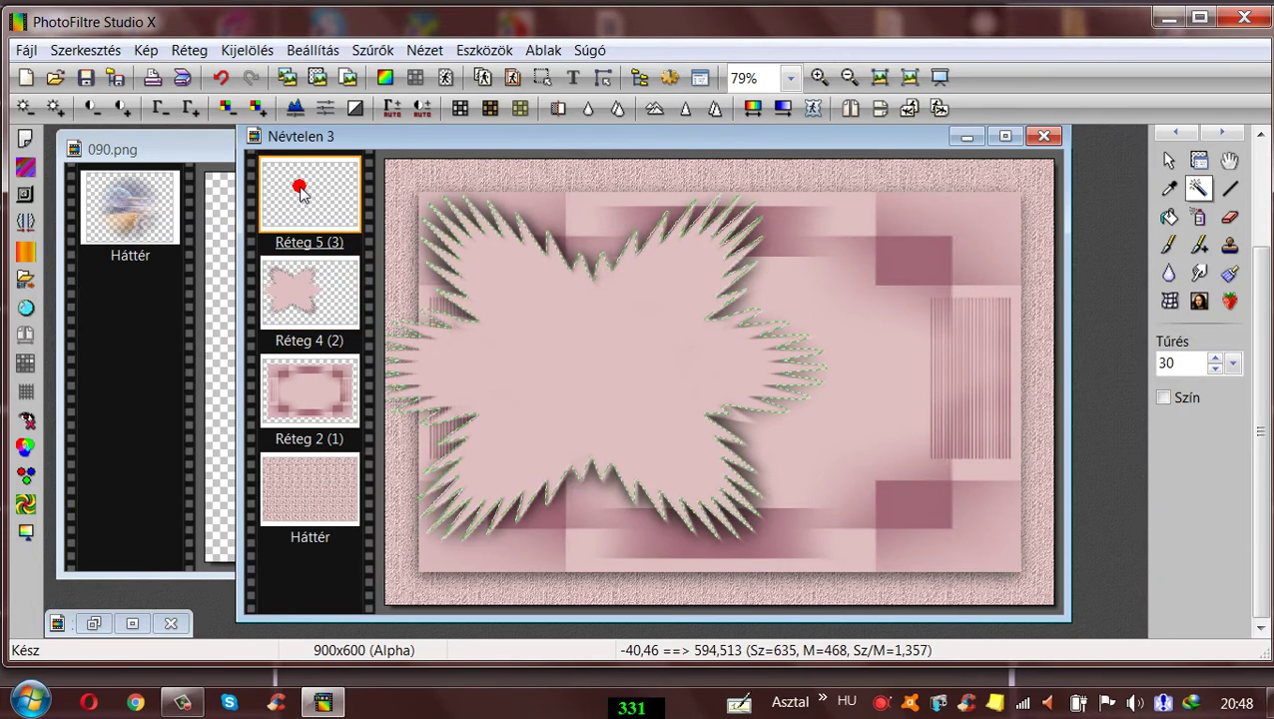
click(79, 50)
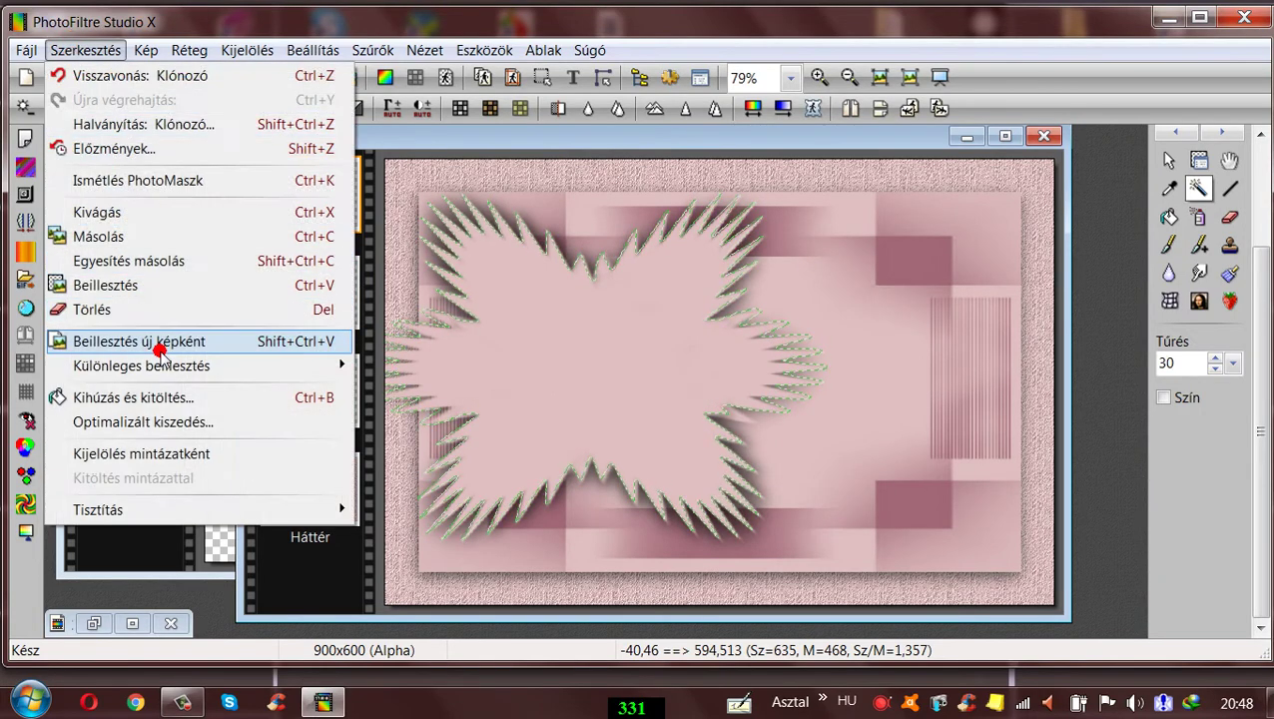
mouse_move(162, 366)
mouse_move(385, 391)
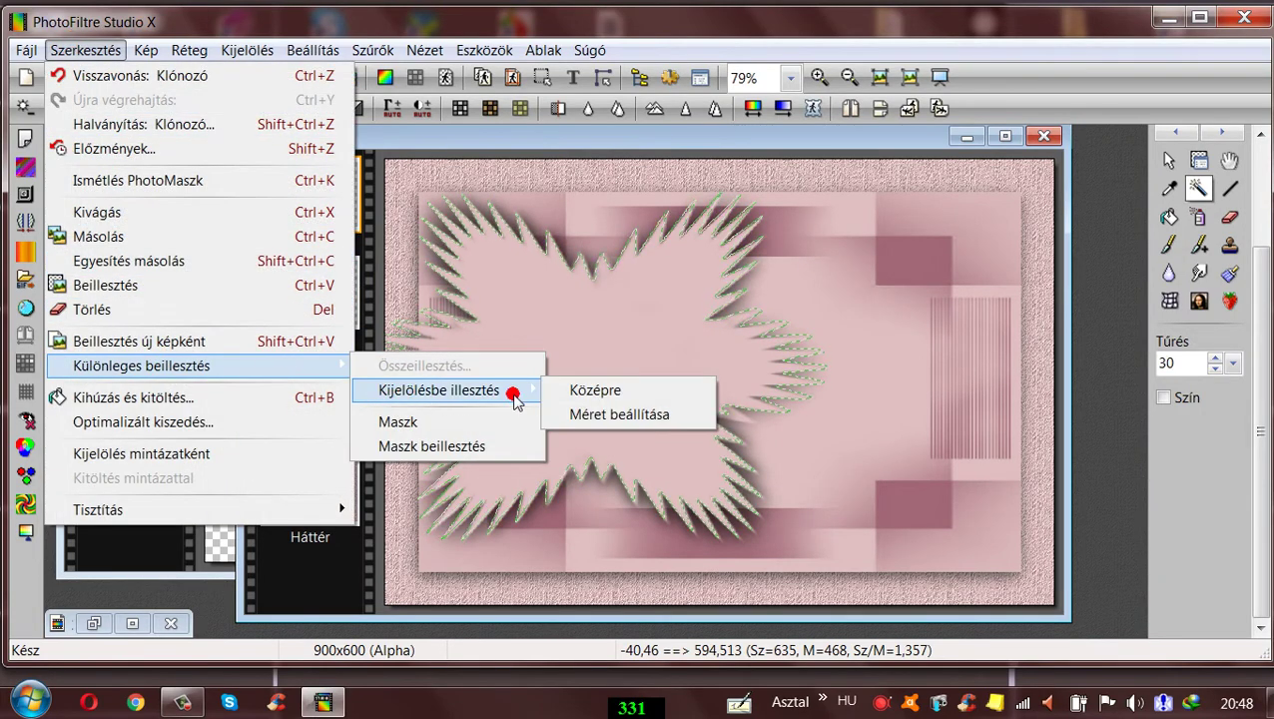
click(589, 397)
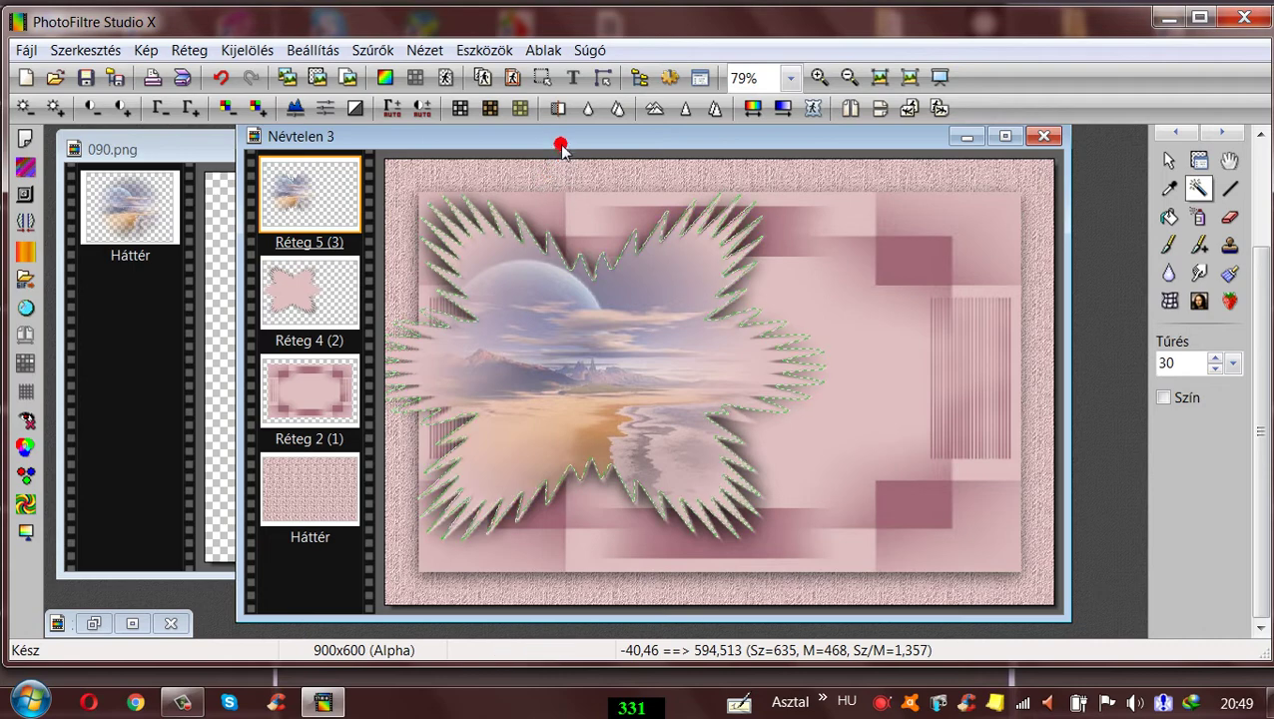
- Hide the Réteg 5 landscape layer above the starburst cluster
drag(561, 146, 418, 130)
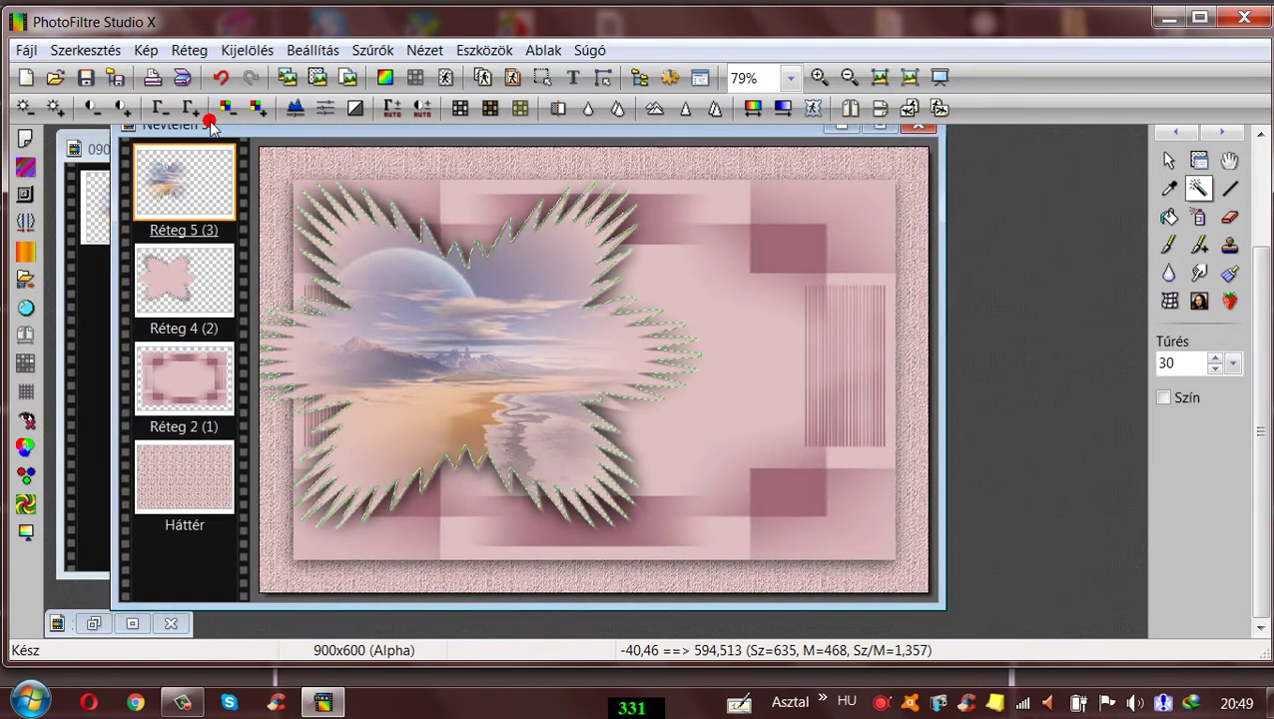
right_click(190, 177)
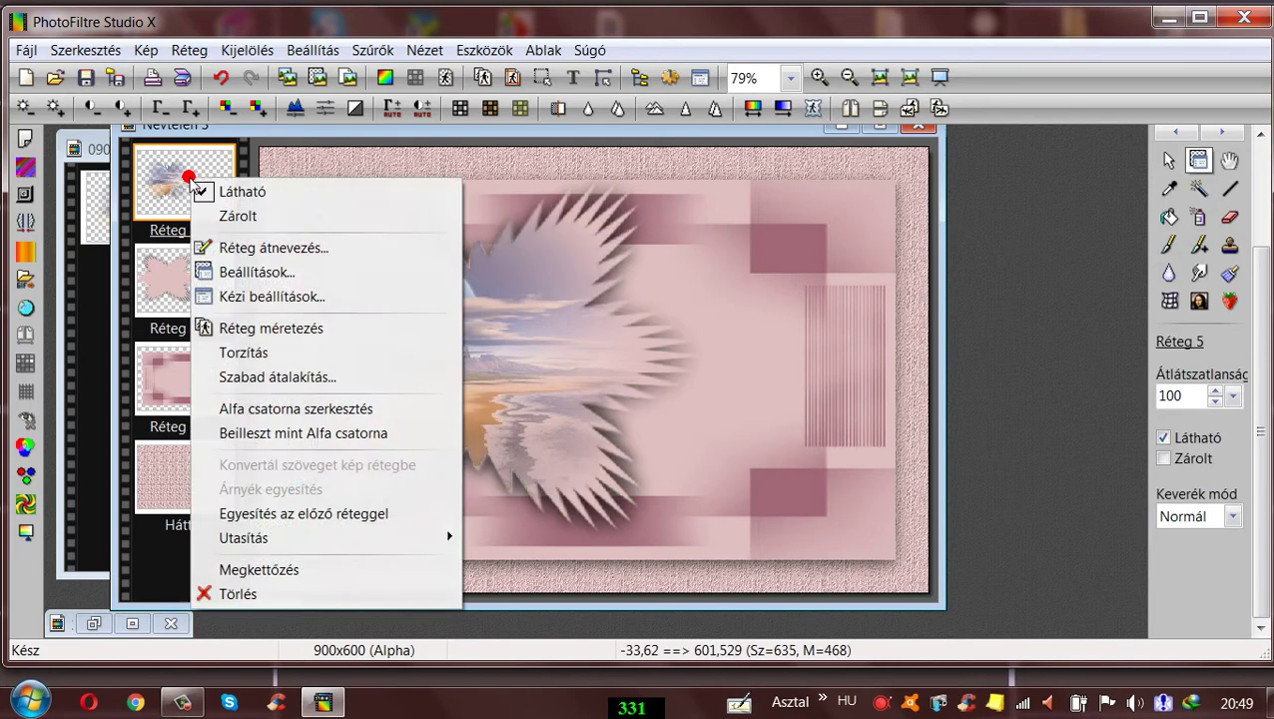
click(283, 136)
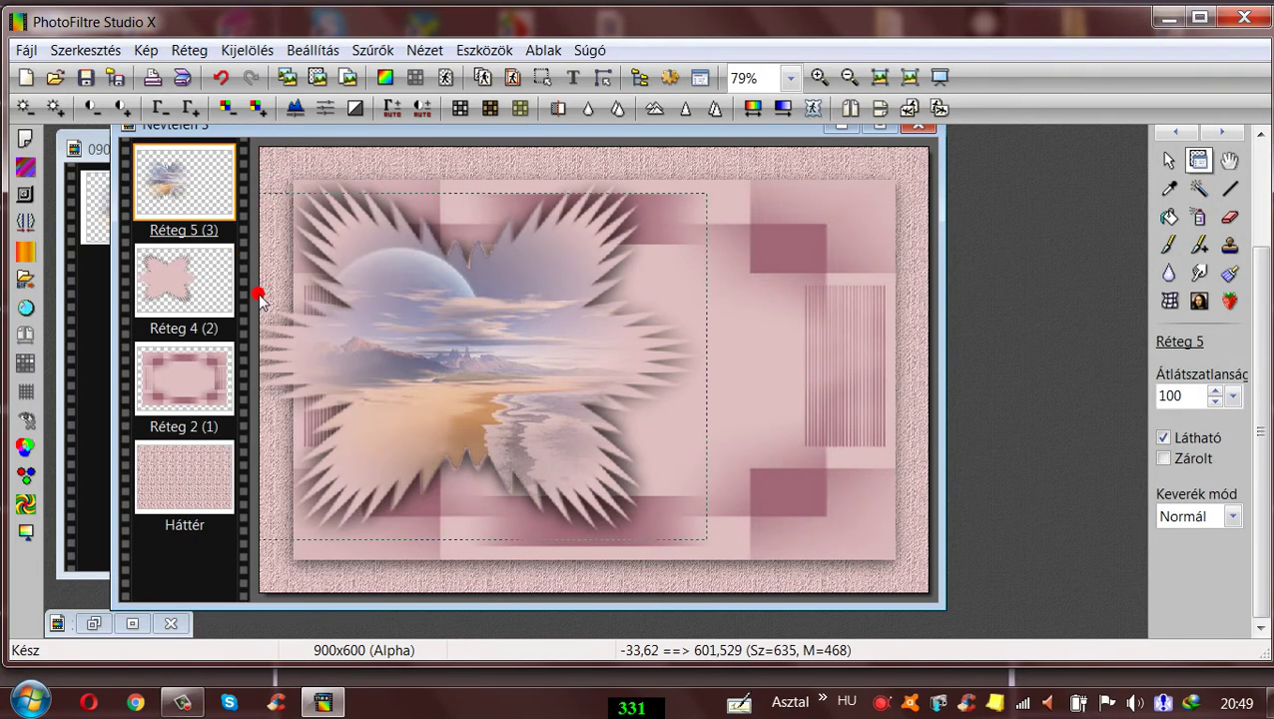
click(166, 268)
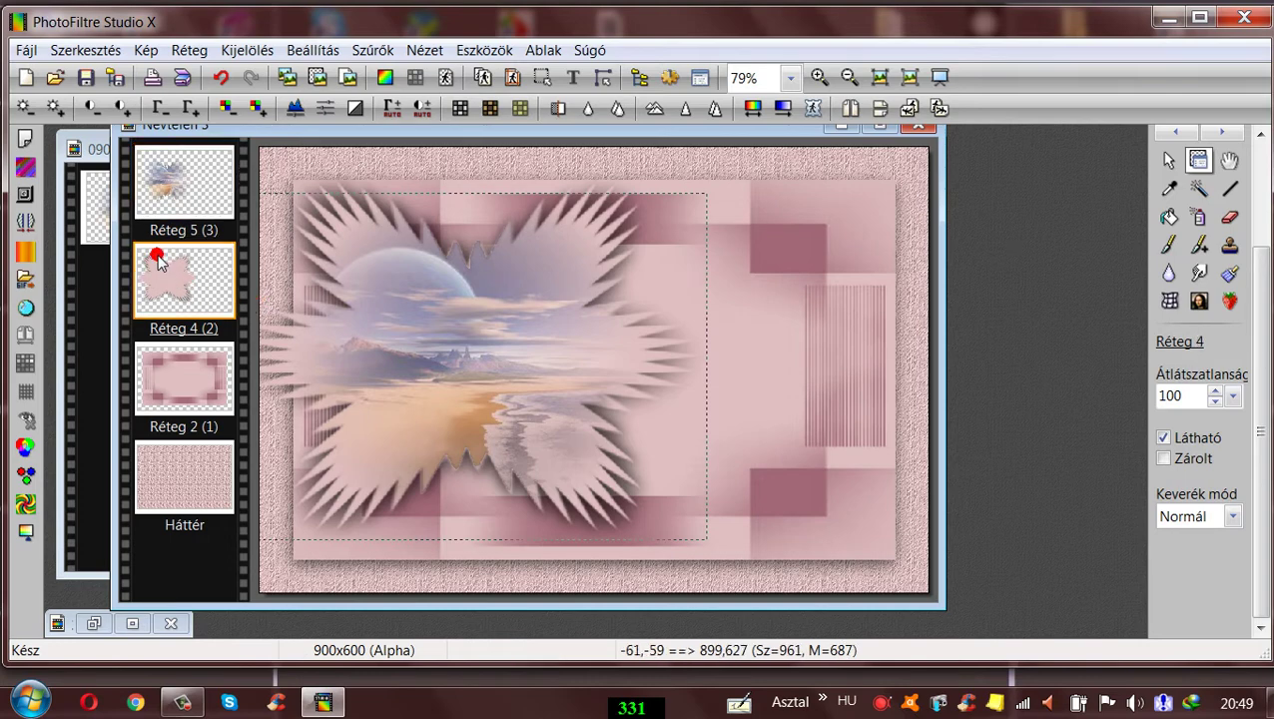
click(195, 170)
right_click(204, 175)
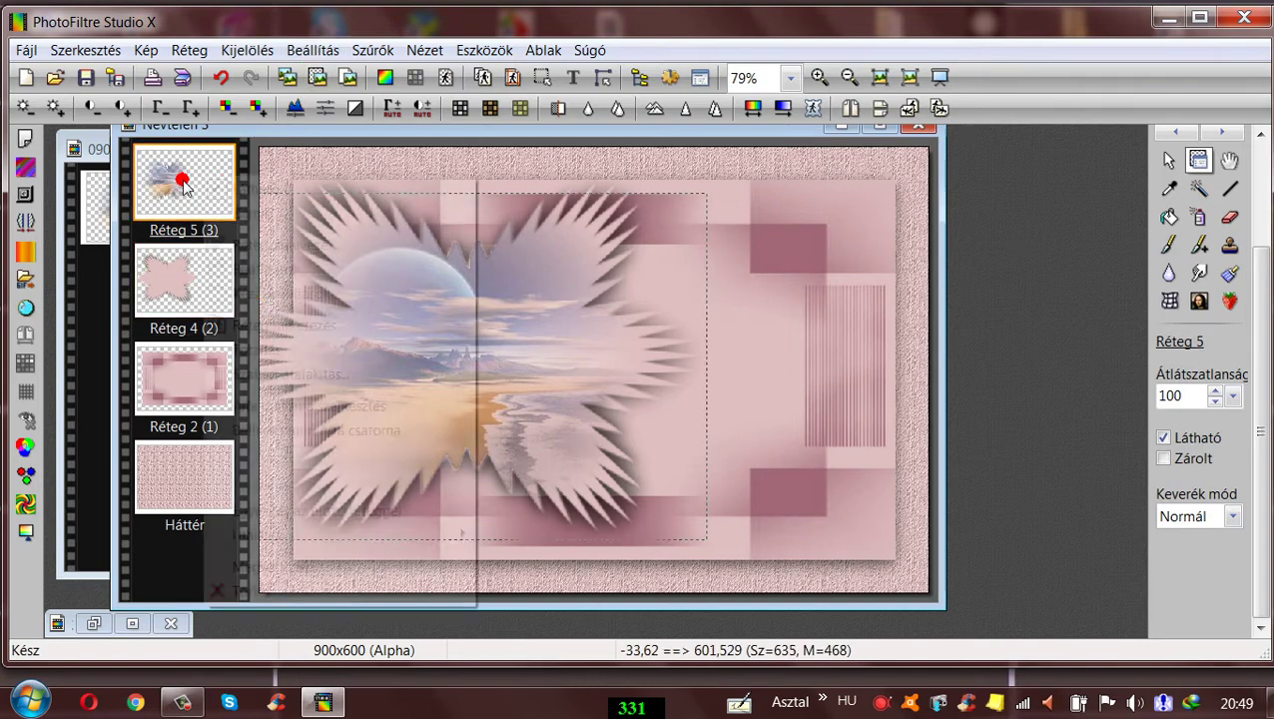
click(244, 192)
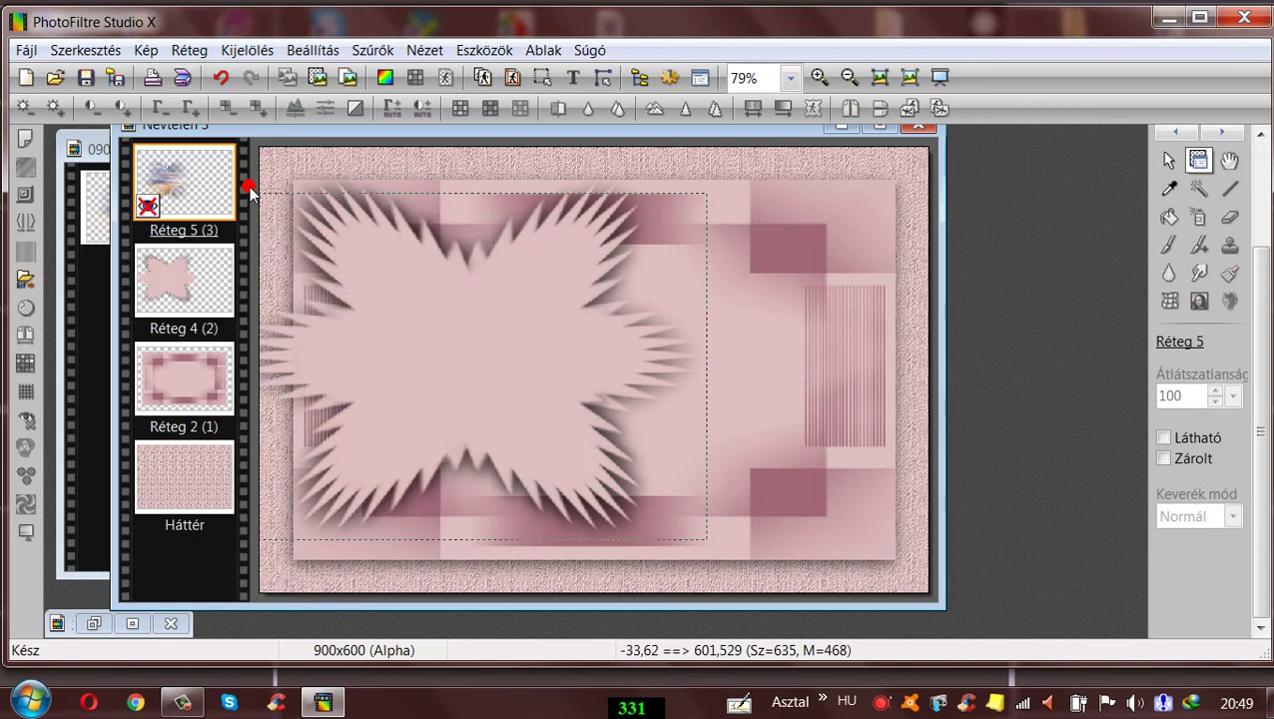
- Apply the Merített papír texture twice to the Réteg 4 starburst cluster layer
click(367, 50)
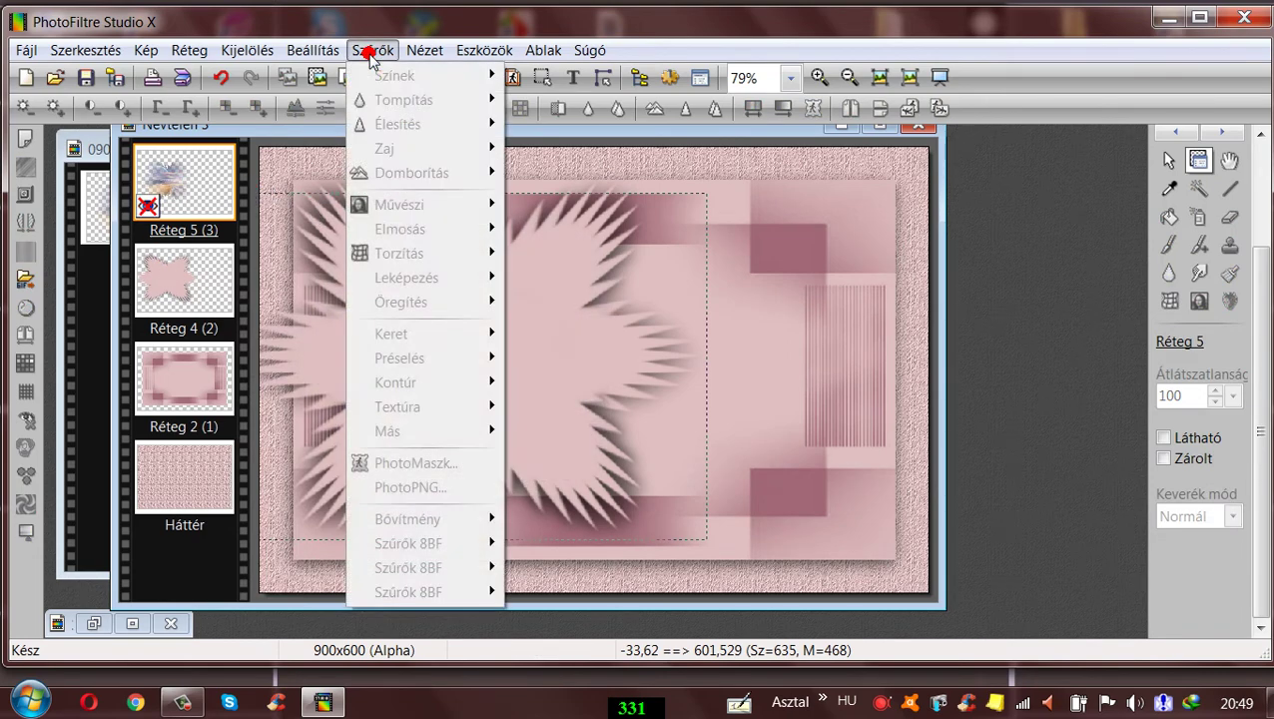
click(168, 282)
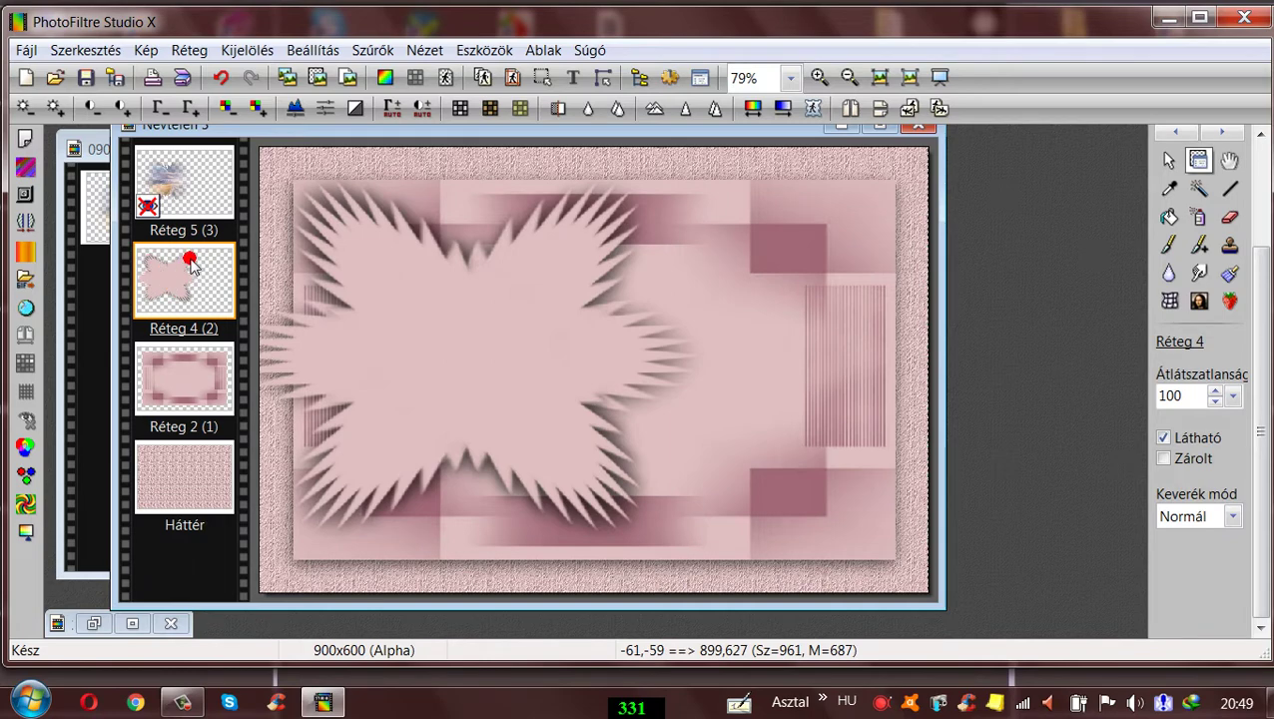
click(372, 52)
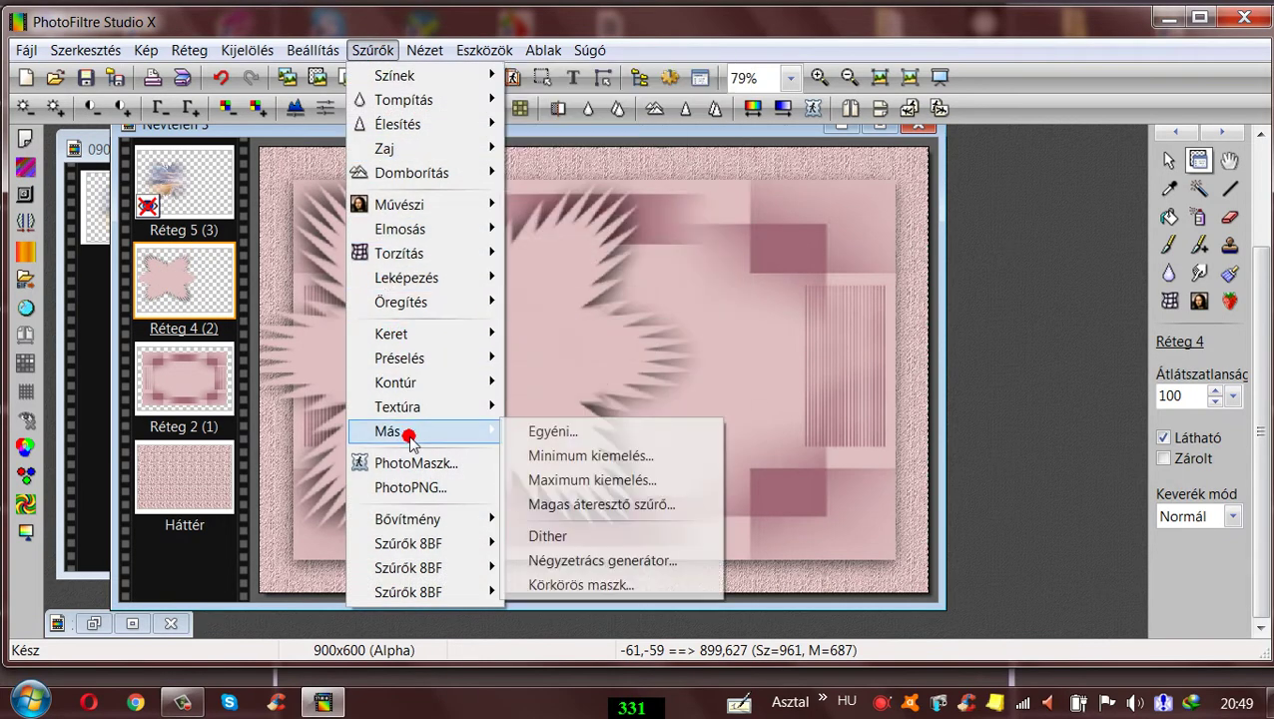
mouse_move(413, 407)
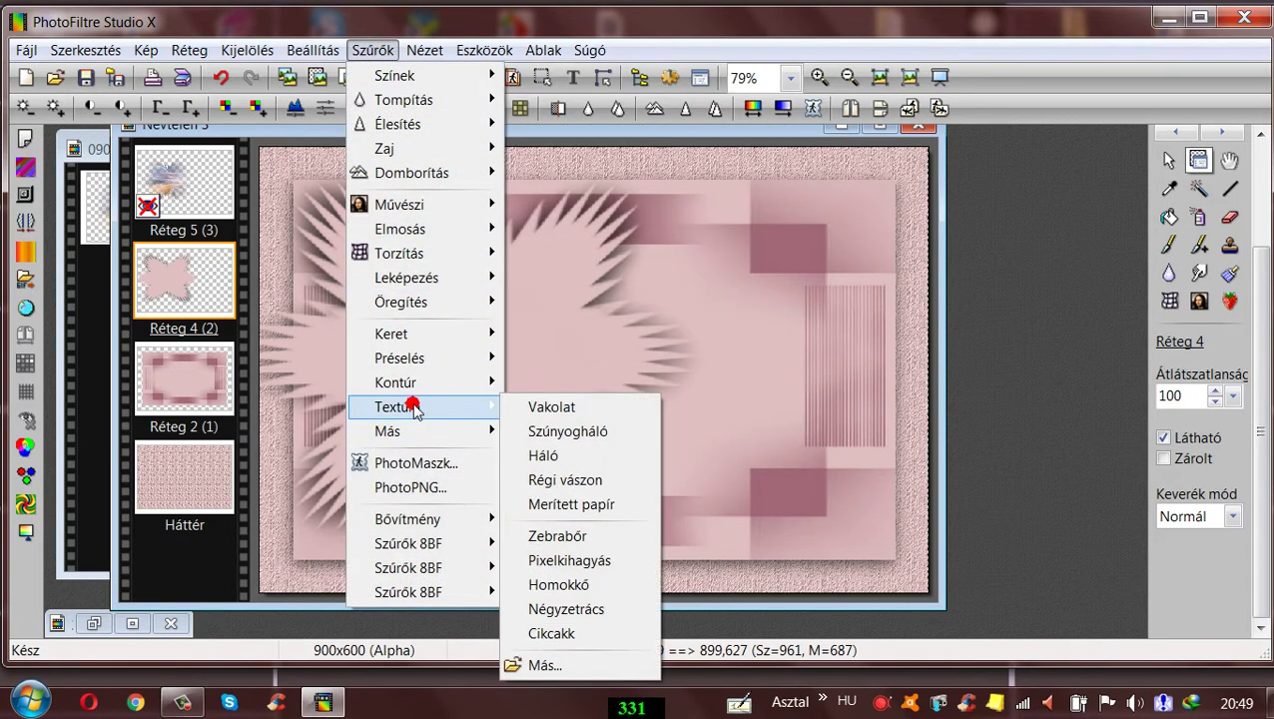
click(557, 505)
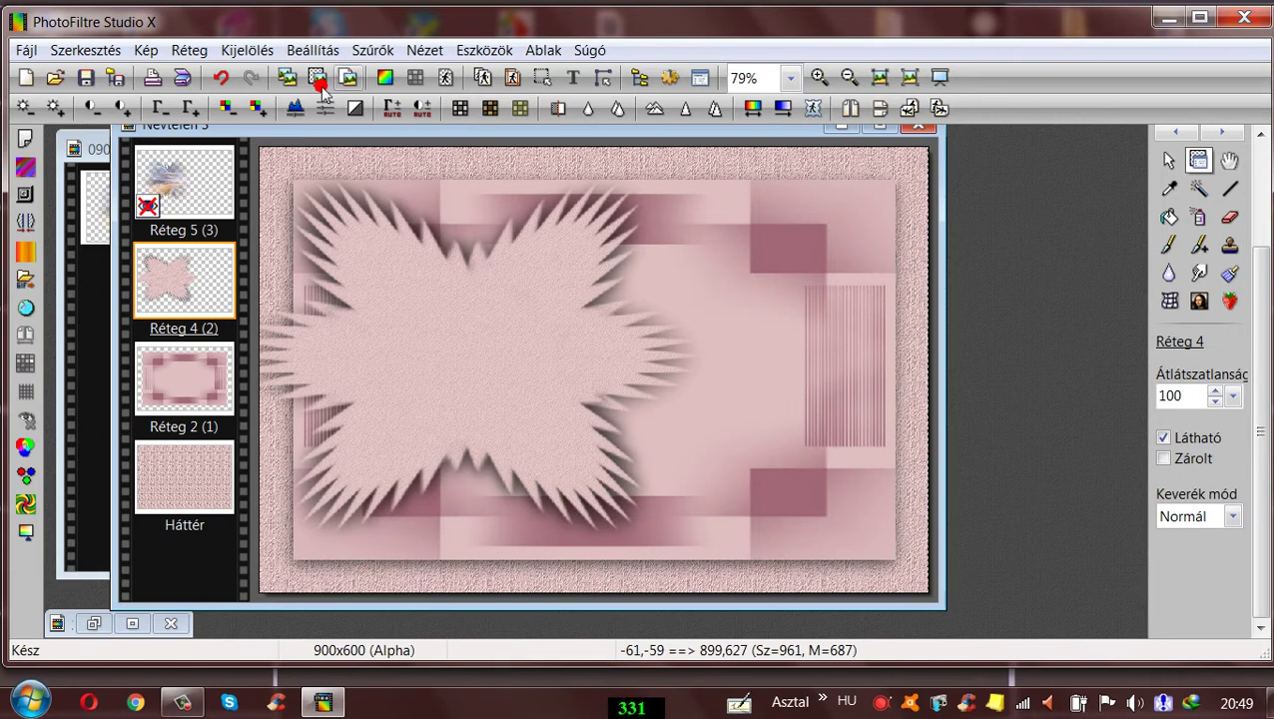
click(380, 52)
mouse_move(409, 175)
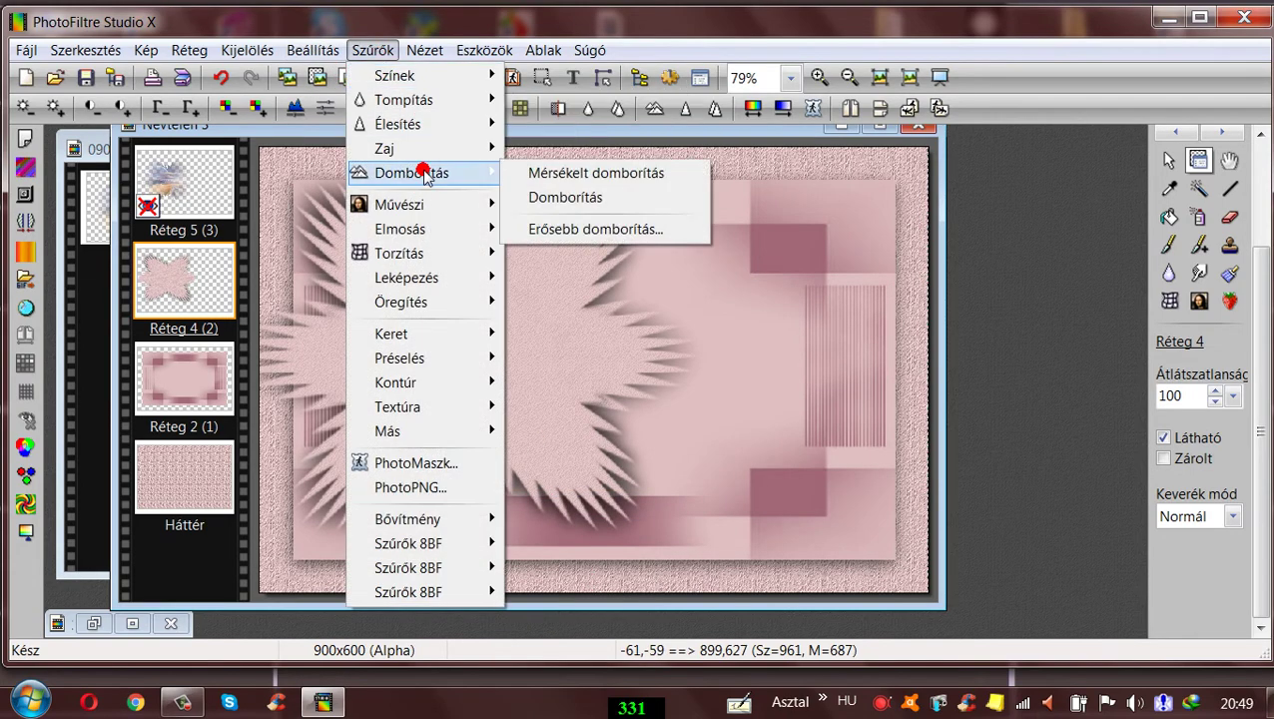
mouse_move(410, 408)
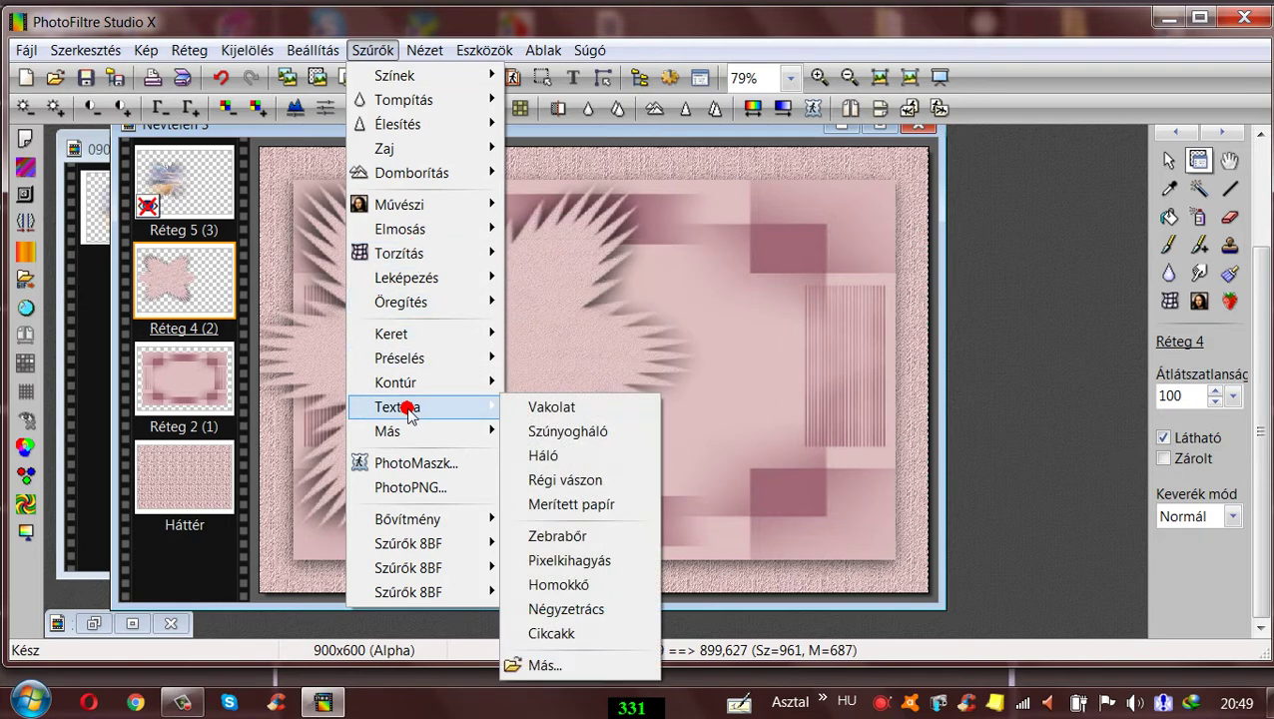
click(559, 506)
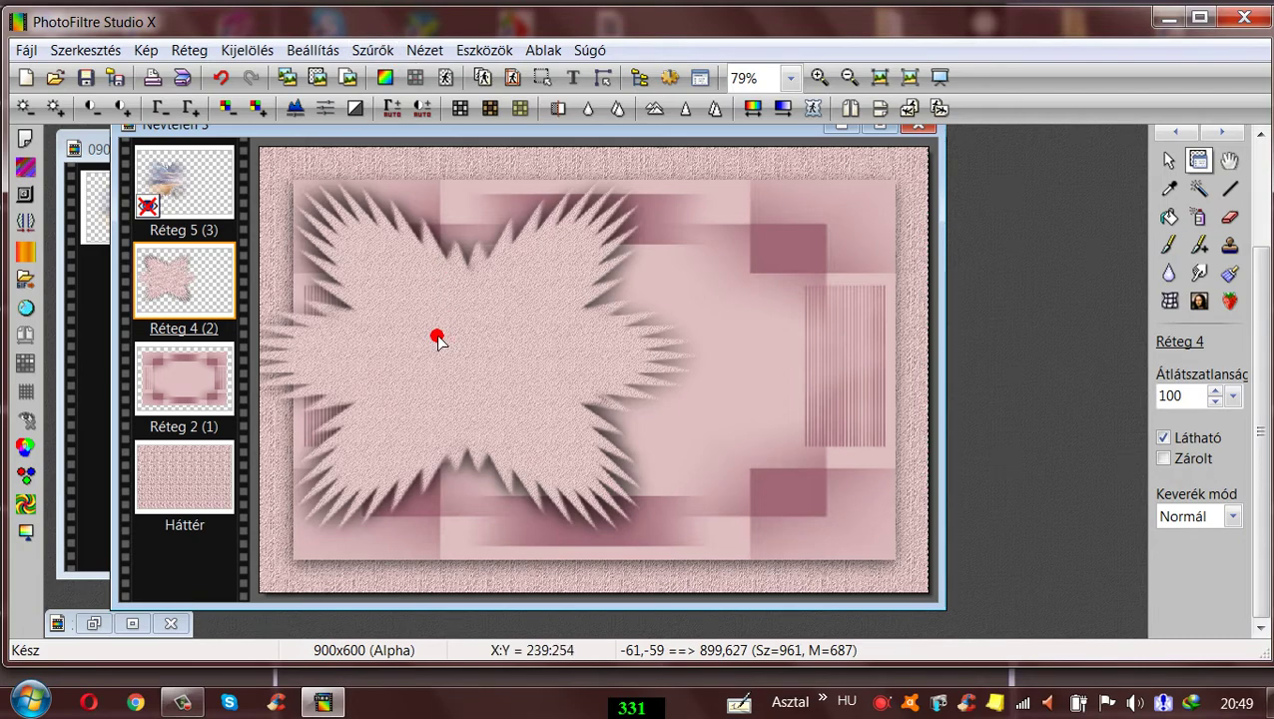
- Move the starburst cluster layer about 24 pixels to the right and apply the Mérsékelt domborítás emboss to it twice
drag(445, 340, 464, 339)
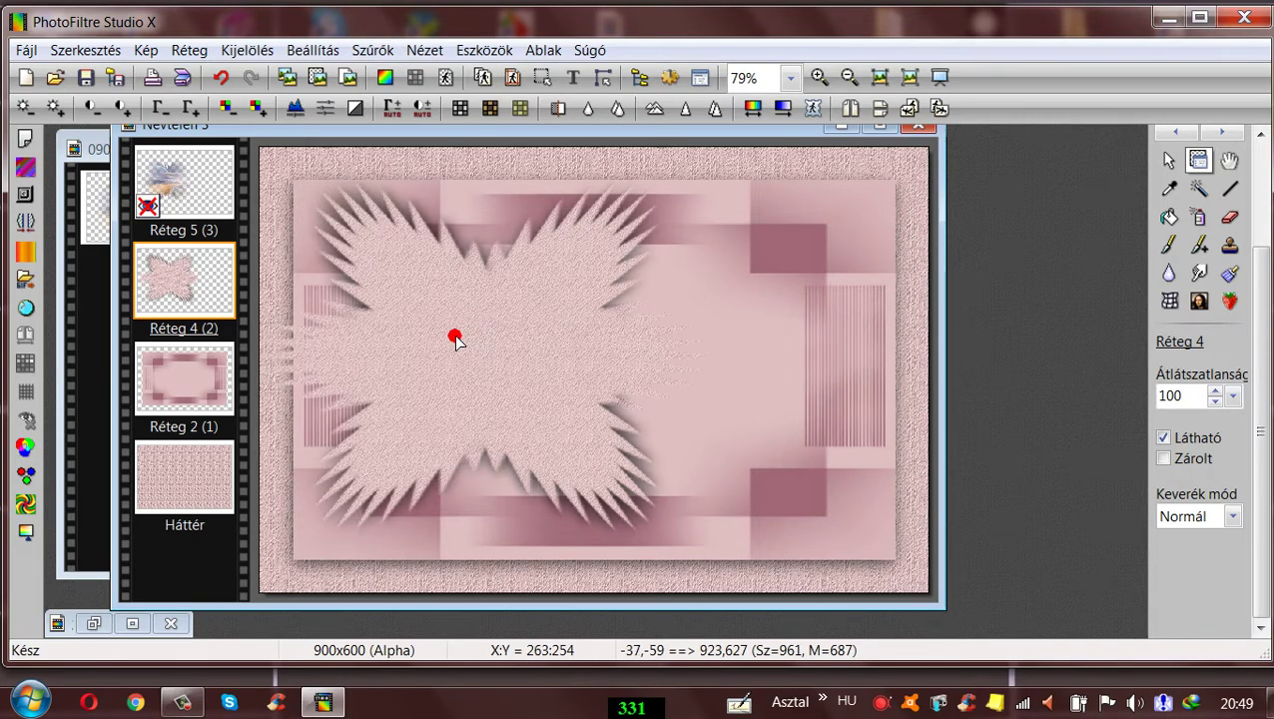
click(372, 50)
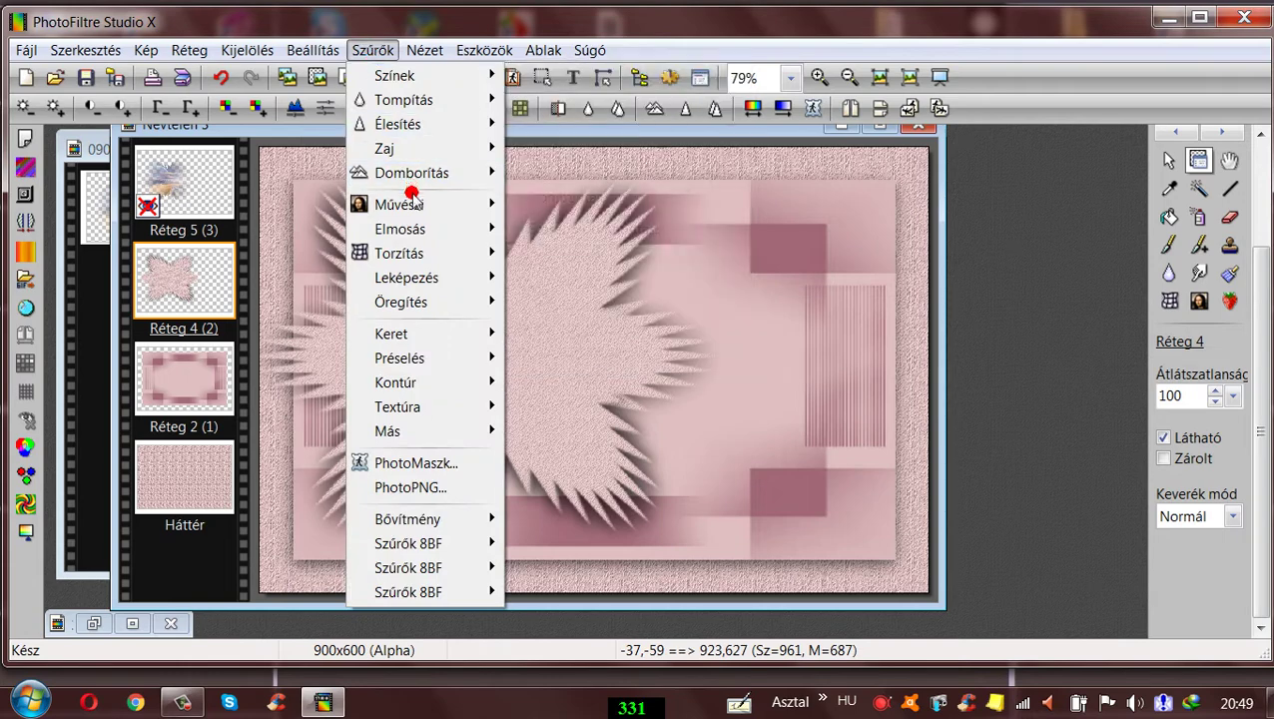
mouse_move(412, 175)
click(533, 173)
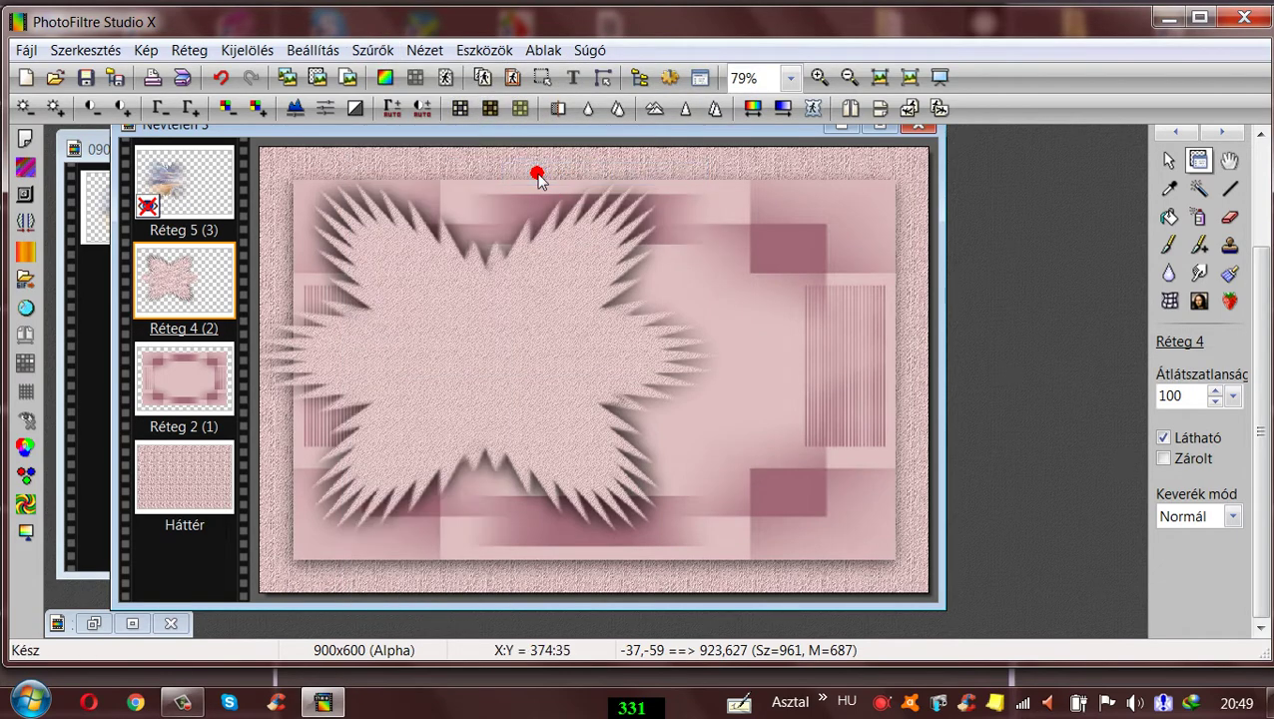
click(371, 50)
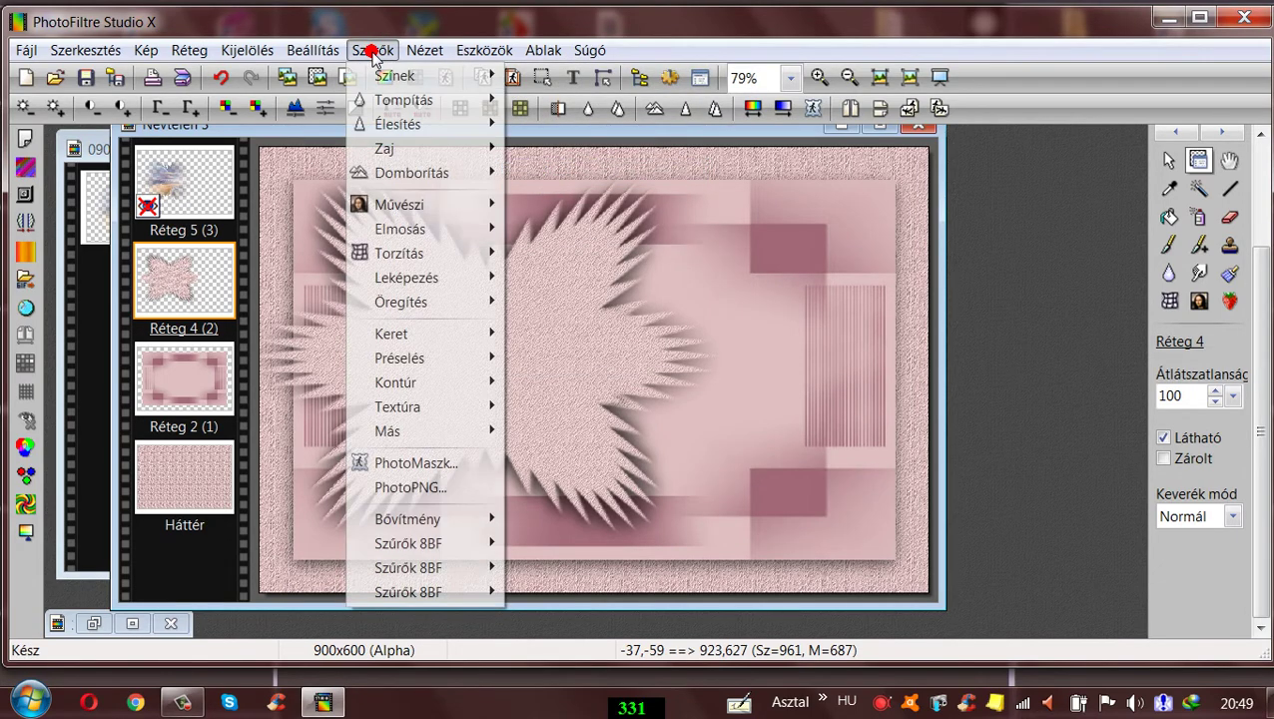
mouse_move(402, 178)
click(536, 173)
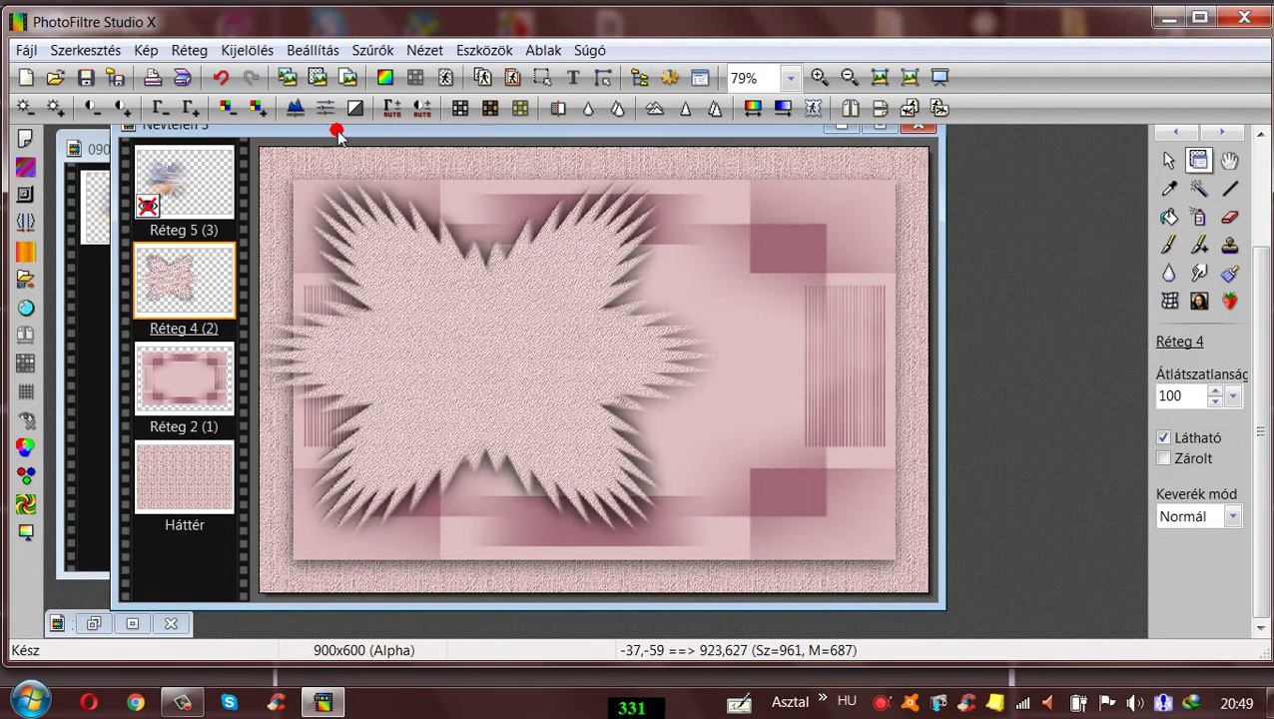
- Make the Réteg 5 landscape layer visible again over the textured starburst cluster
drag(338, 135, 358, 135)
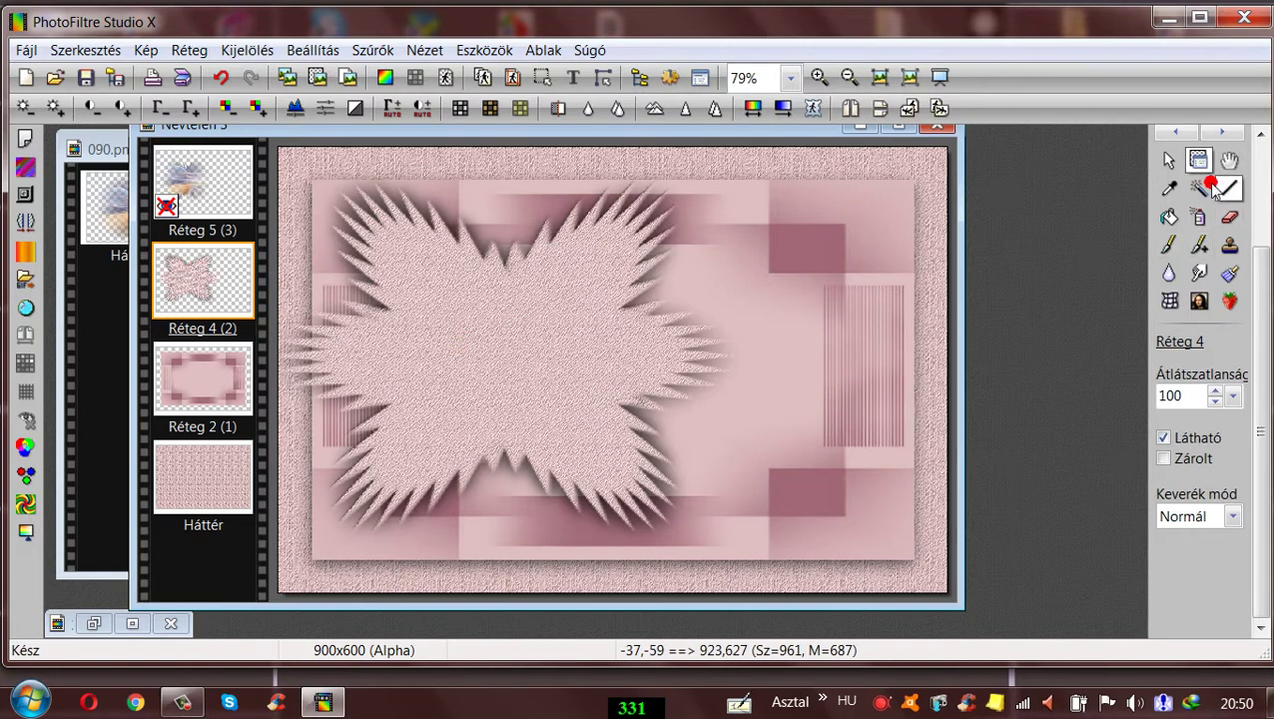
scroll(1256, 291, up, 2)
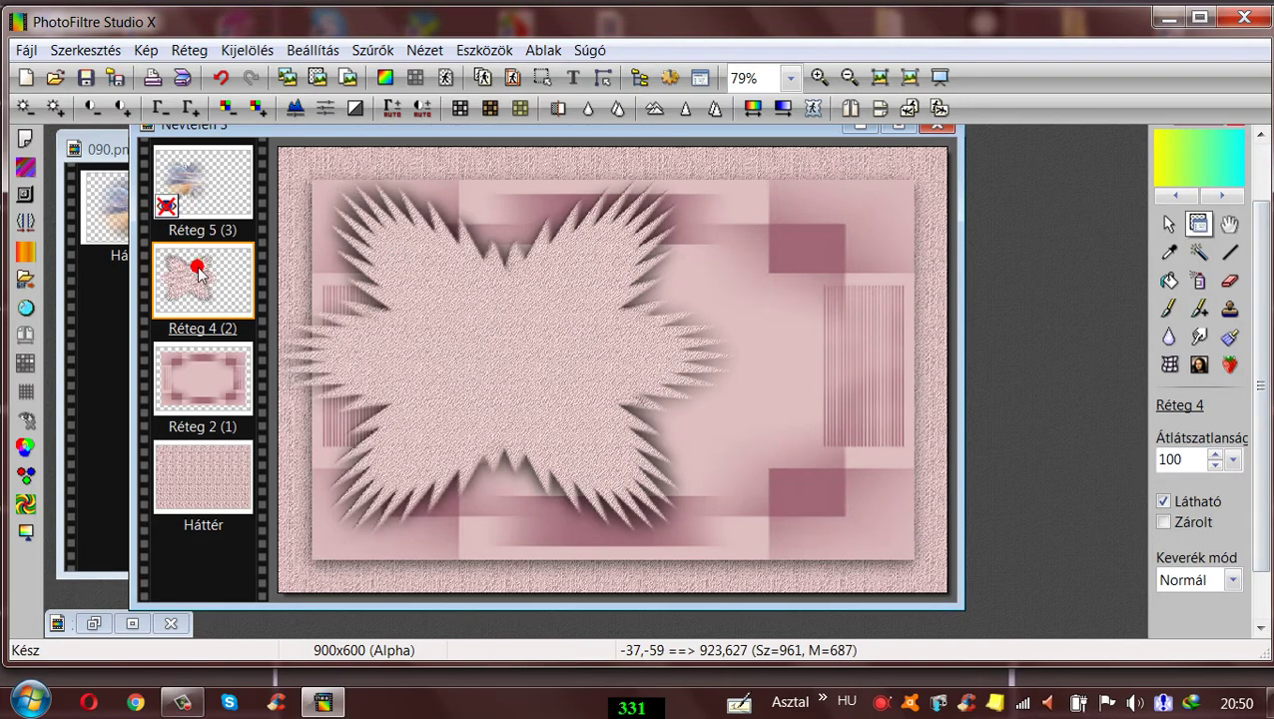
click(199, 180)
right_click(239, 180)
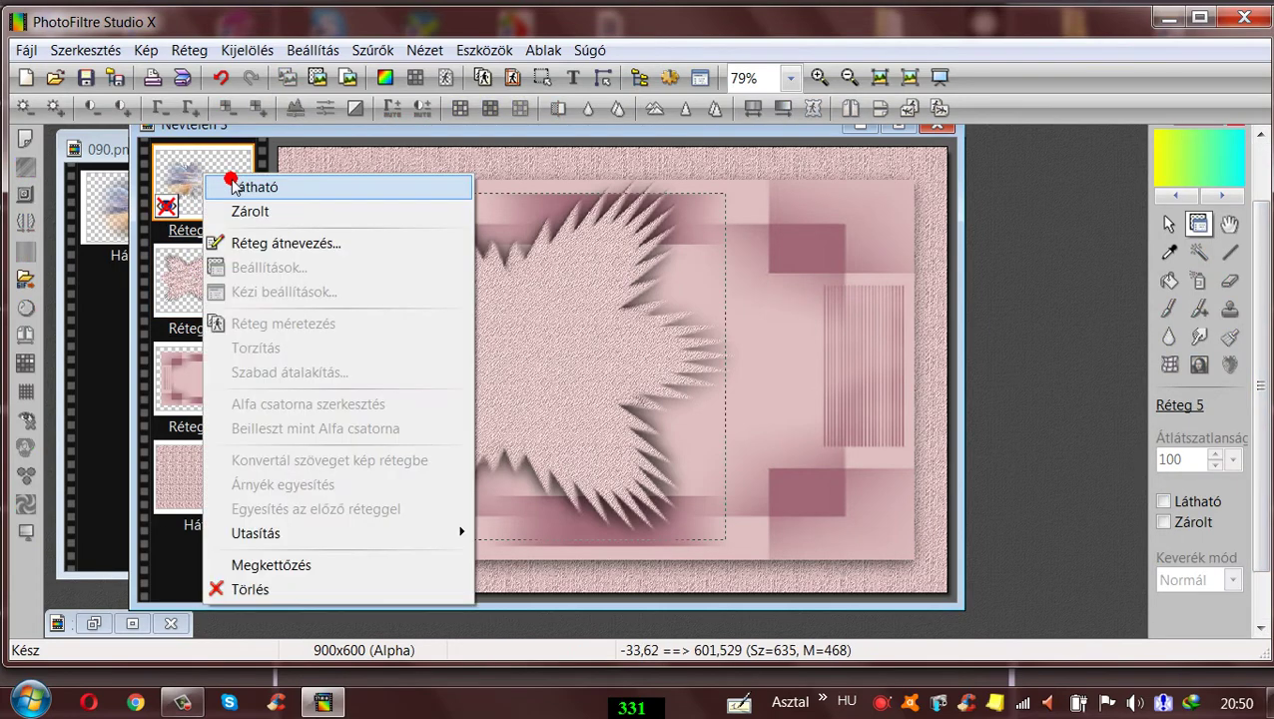
click(254, 191)
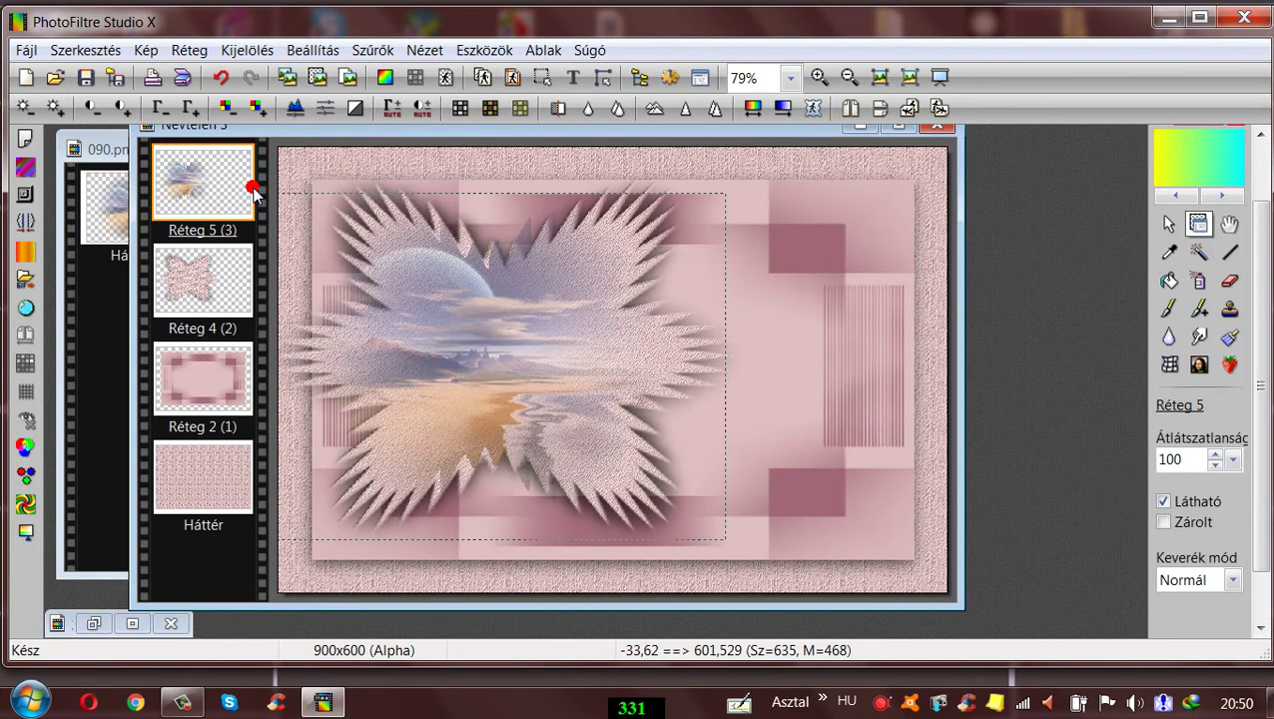
- Apply an emboss to the Réteg 5 landscape layer and merge it with the starburst cluster layer beneath it
right_click(200, 180)
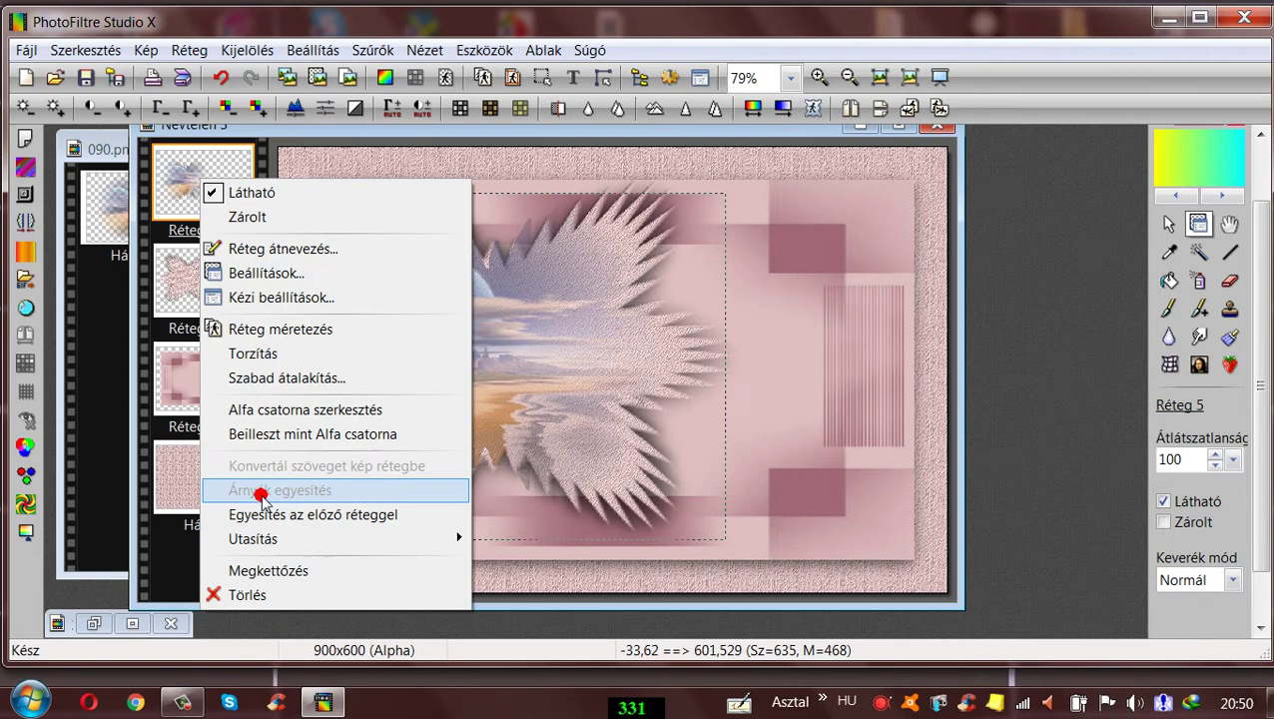
click(476, 134)
drag(476, 134, 467, 131)
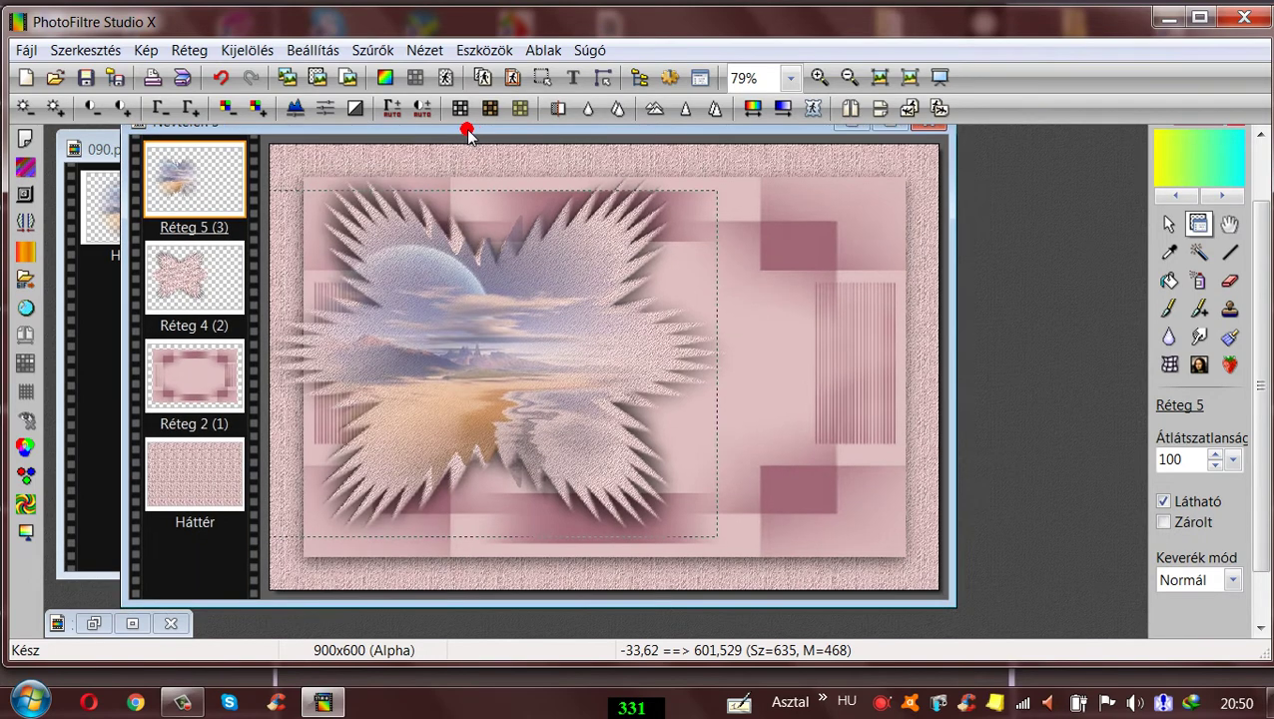
click(369, 52)
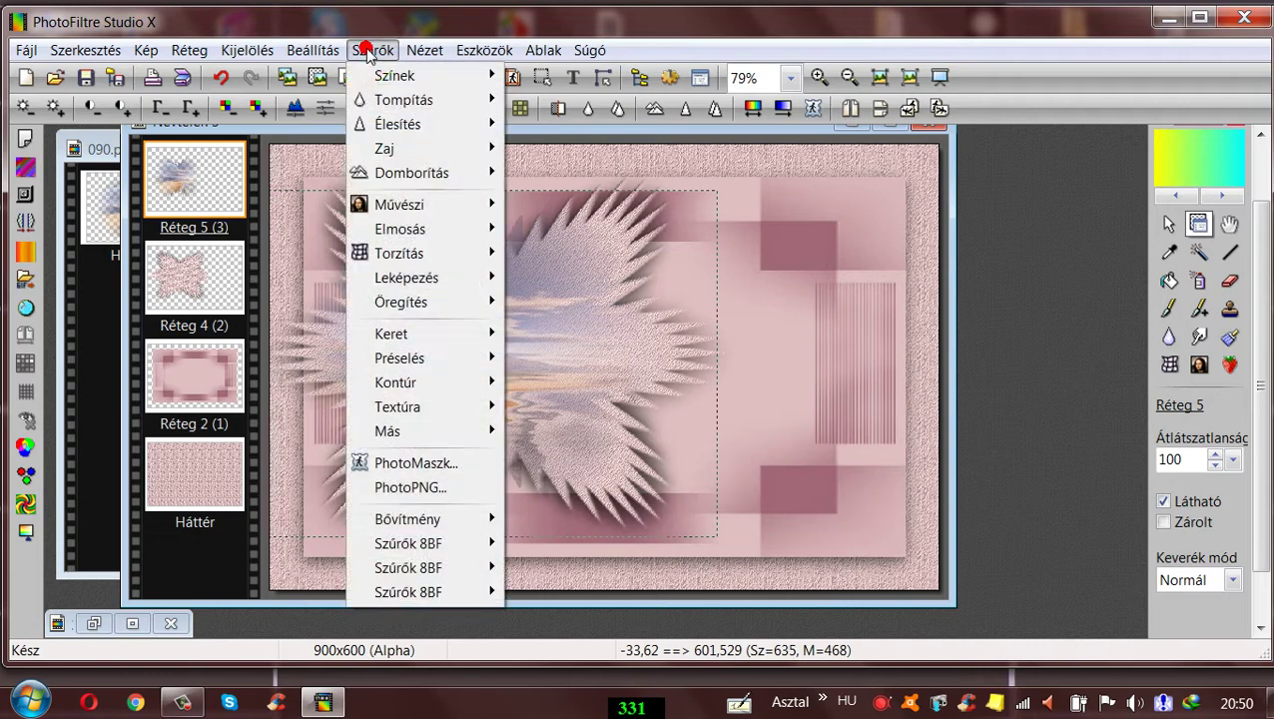
mouse_move(409, 179)
click(520, 197)
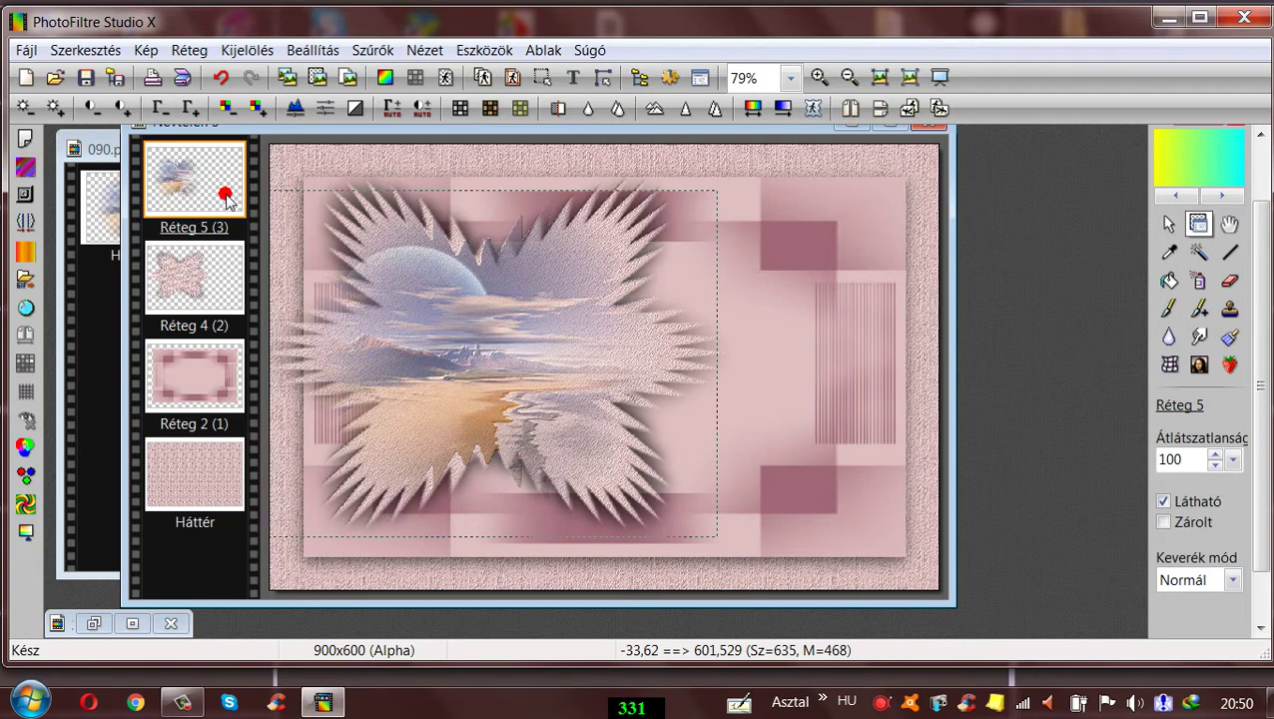
right_click(195, 175)
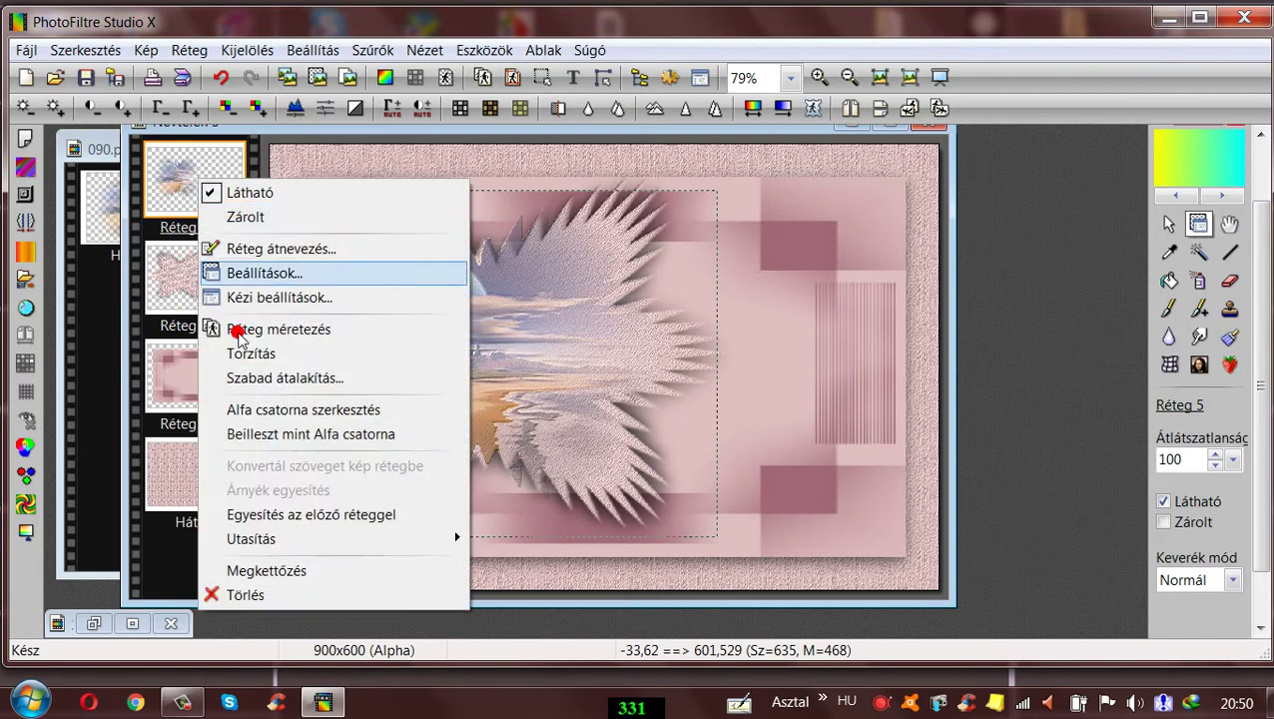
click(261, 514)
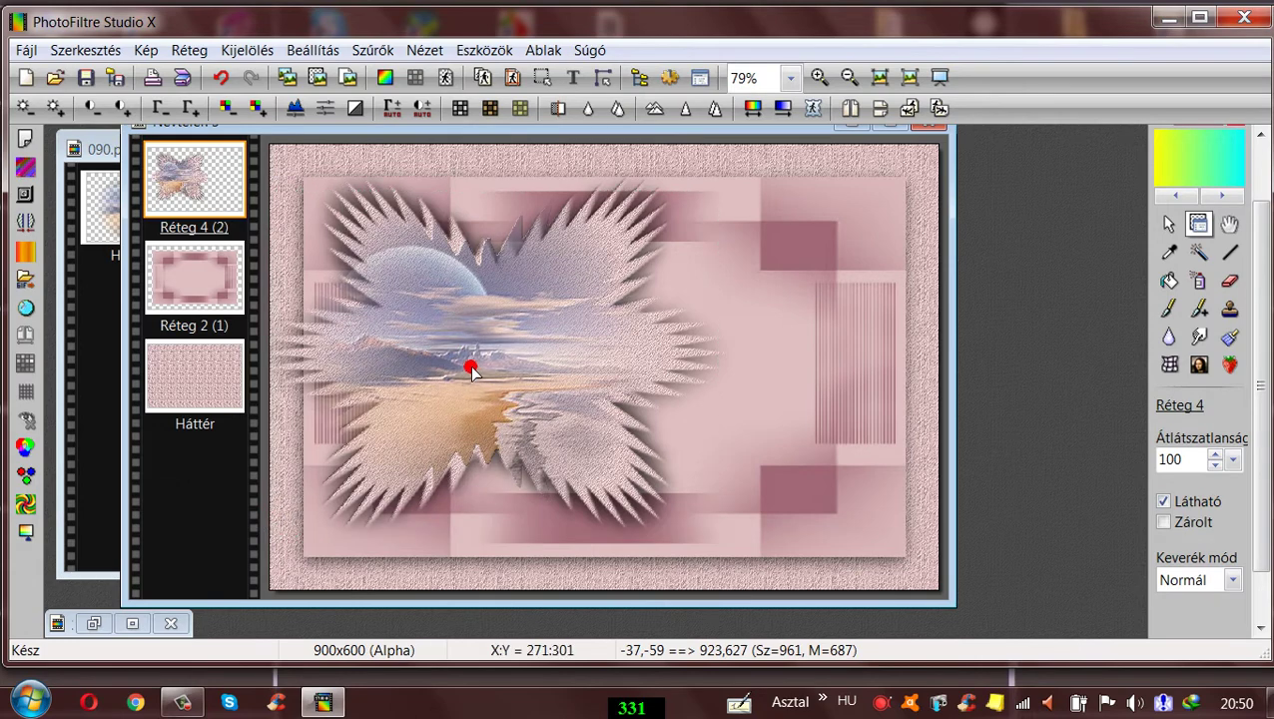
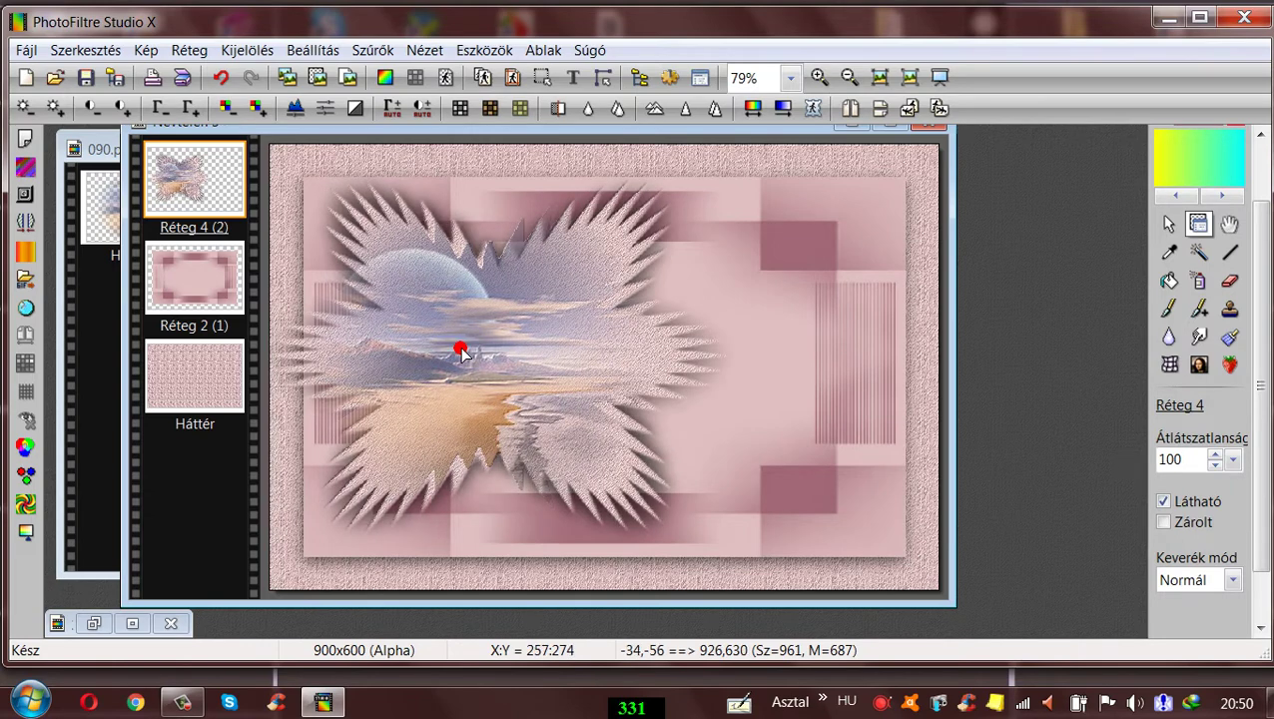
- Try the Gömbölyítés distortion at intensity 7 on the merged starburst layer and undo it
click(370, 50)
mouse_move(397, 231)
mouse_move(397, 257)
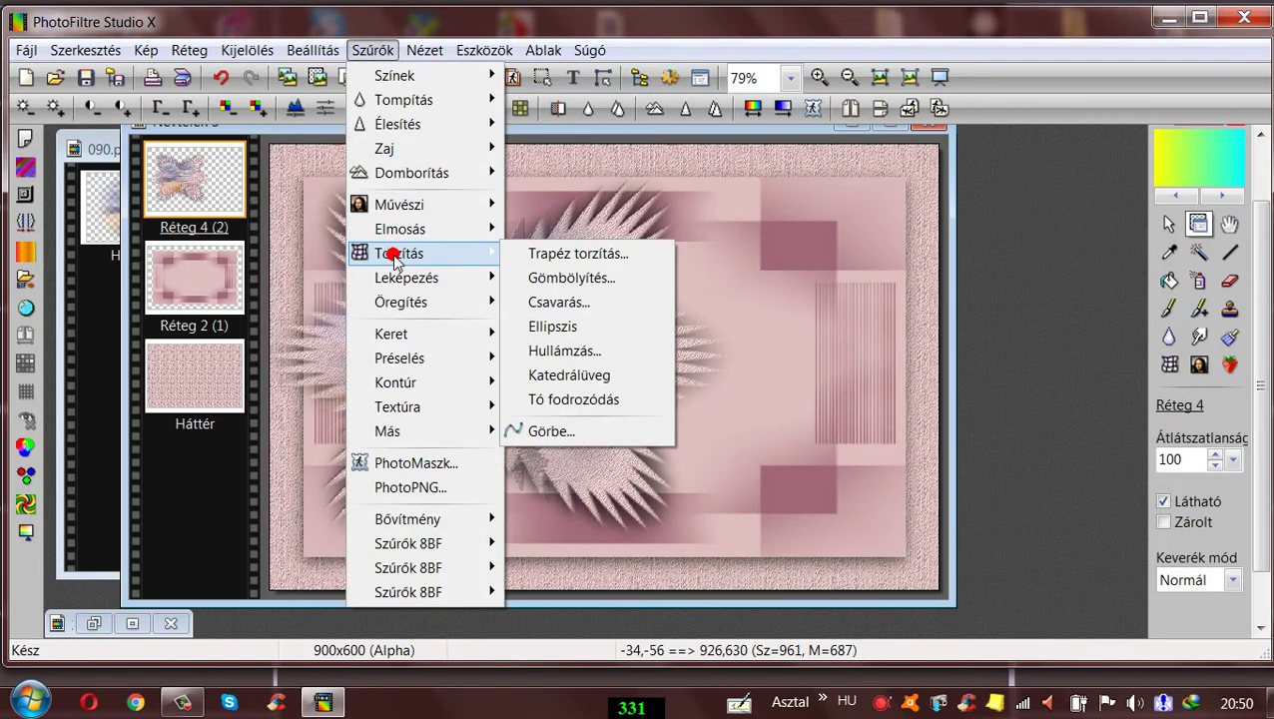
click(552, 278)
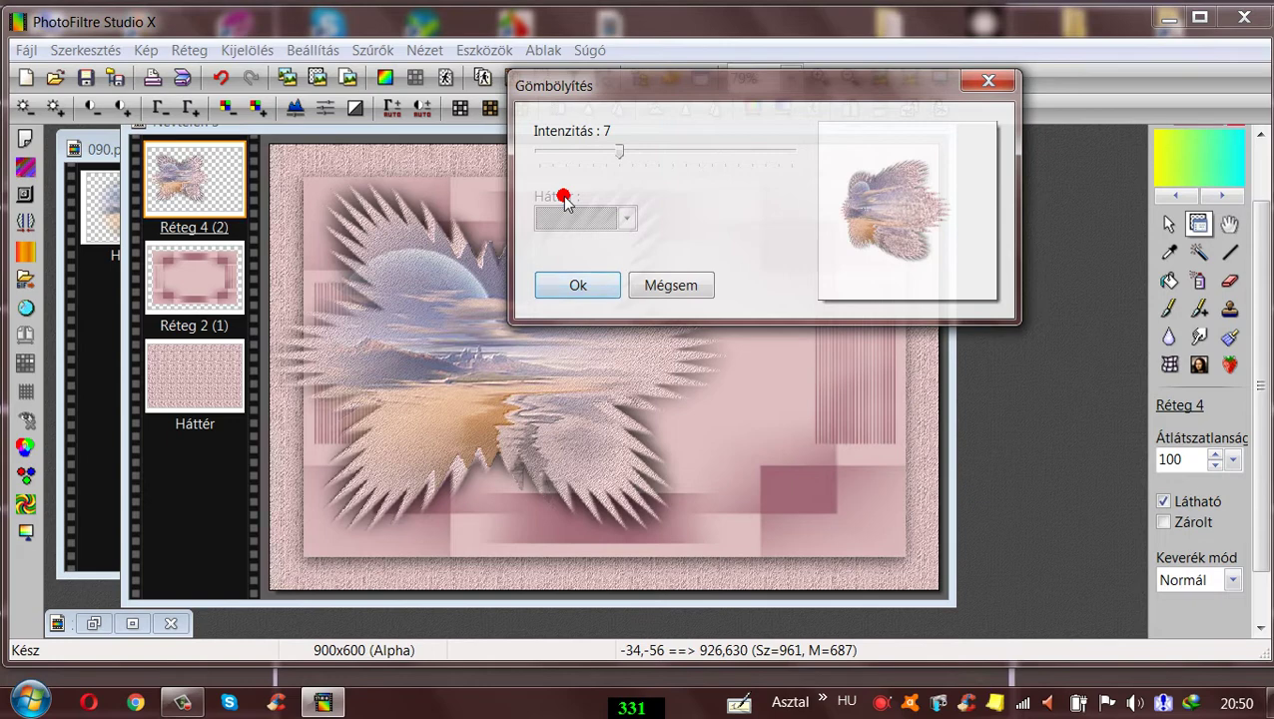
mouse_move(631, 92)
mouse_down()
mouse_move(777, 127)
mouse_move(976, 128)
mouse_move(624, 104)
mouse_up()
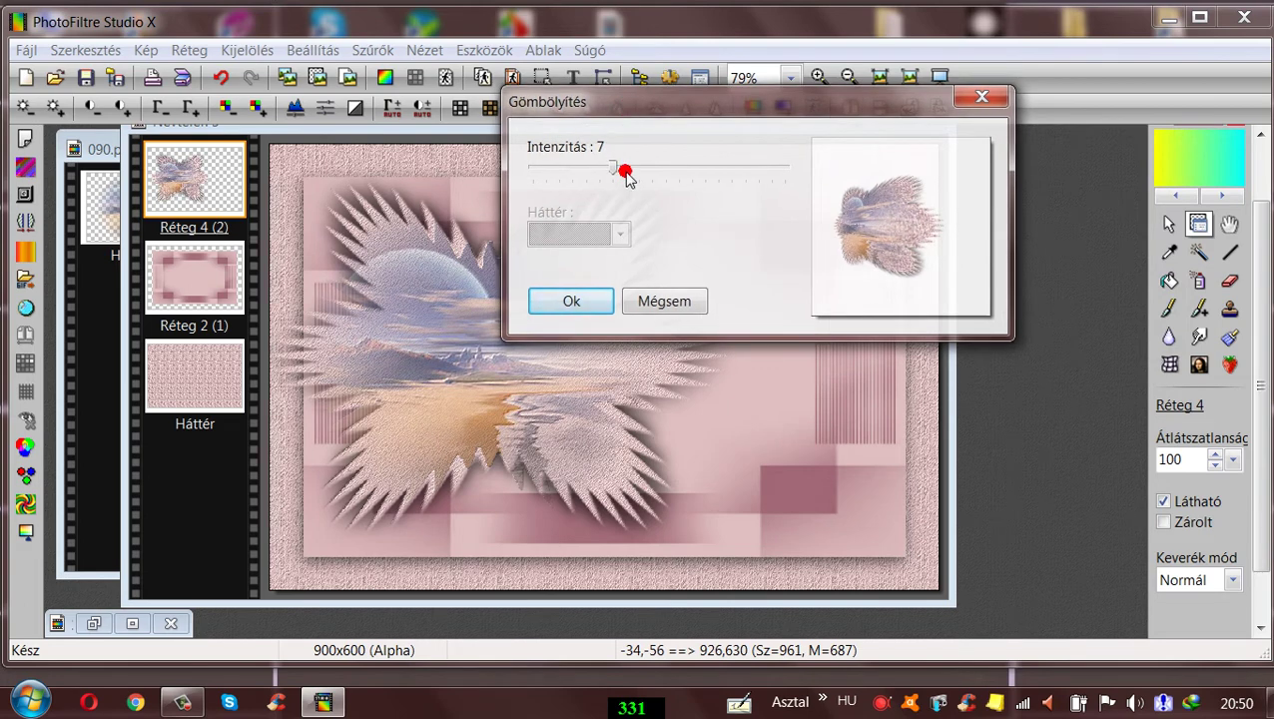
click(569, 301)
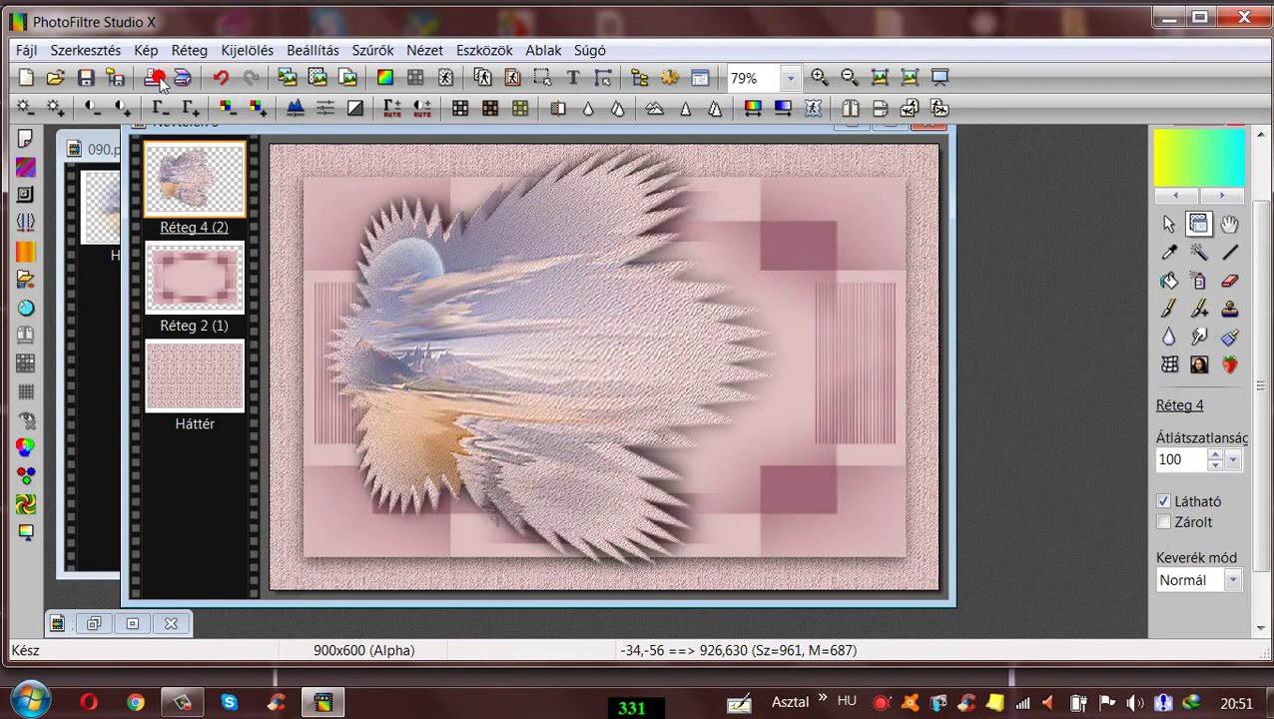
click(222, 80)
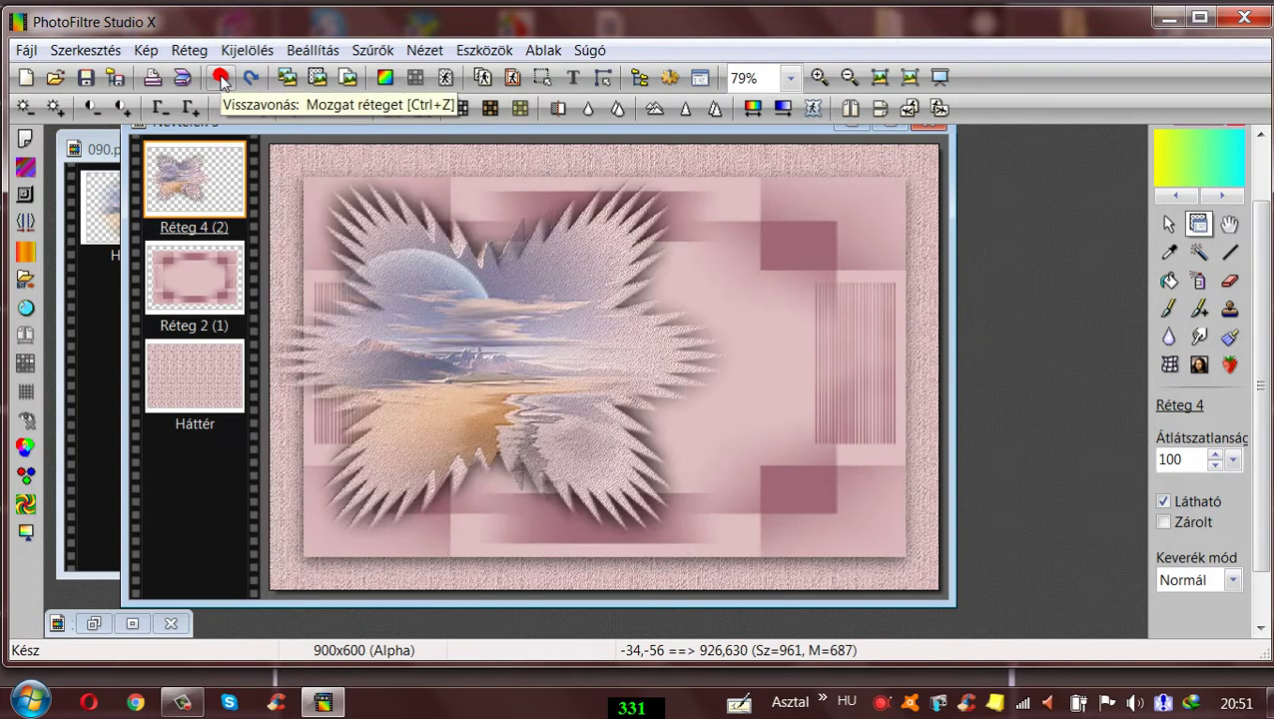
click(215, 175)
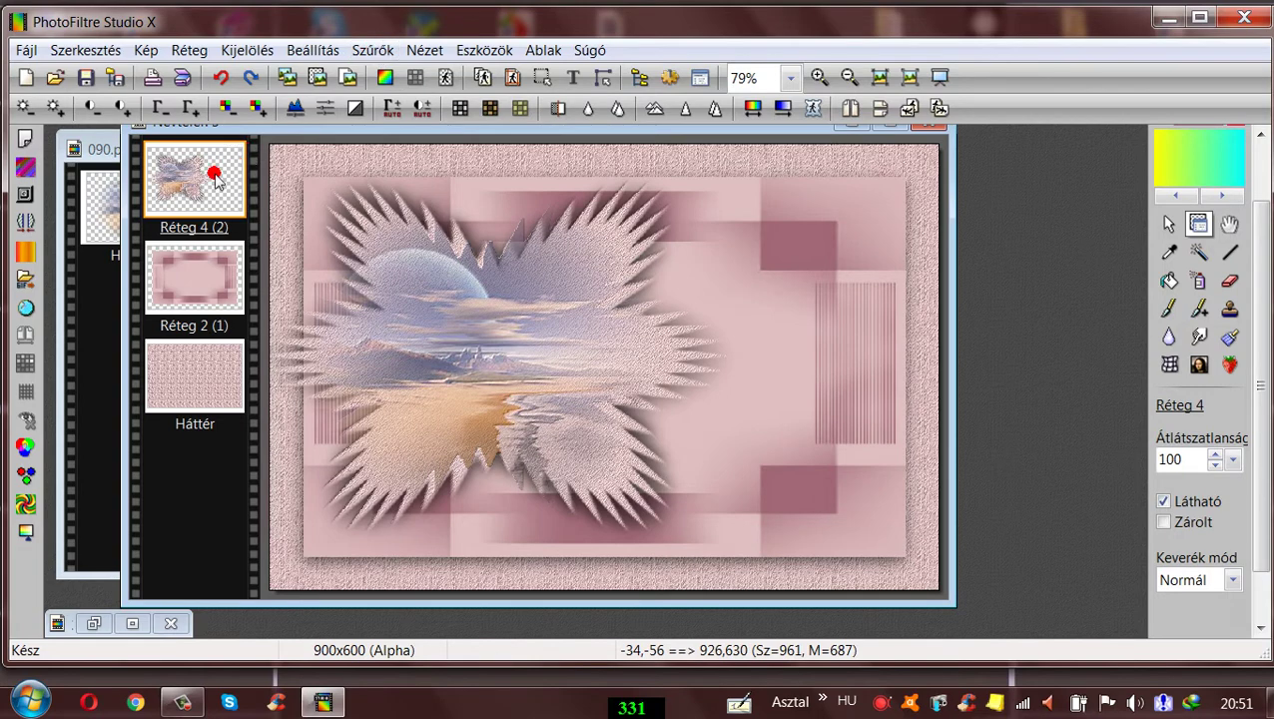
click(351, 52)
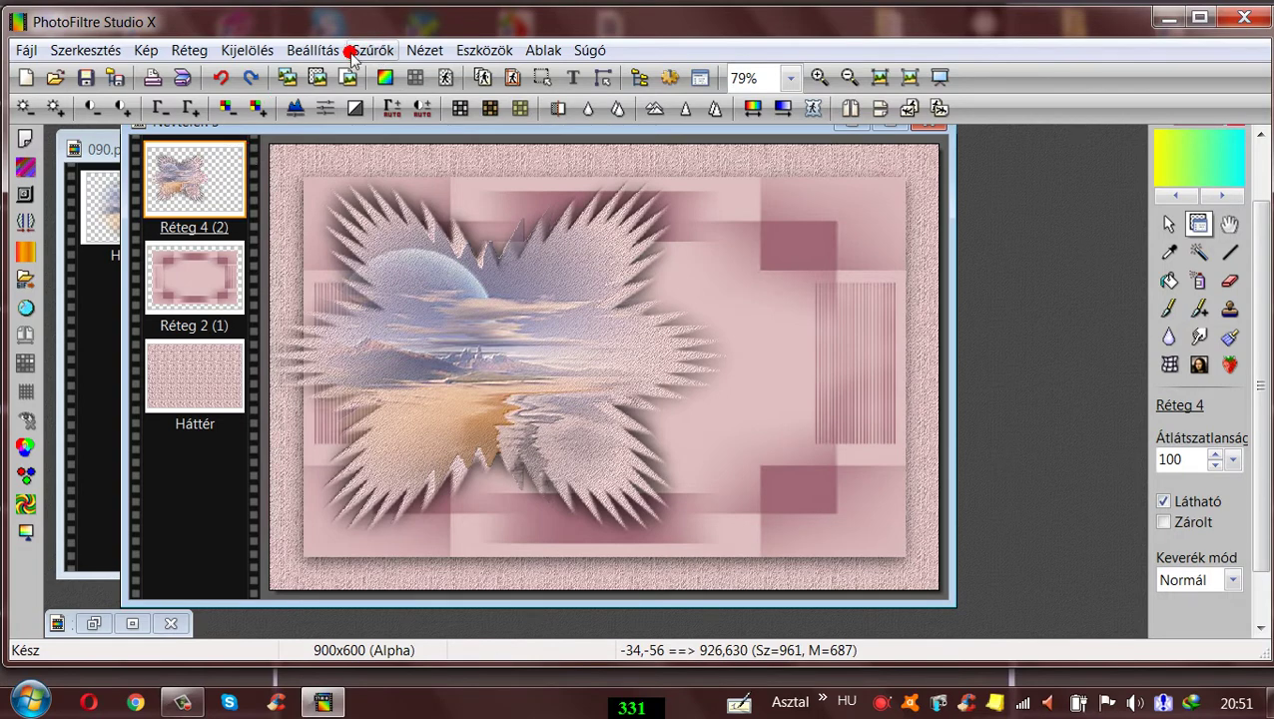
click(376, 56)
mouse_move(412, 255)
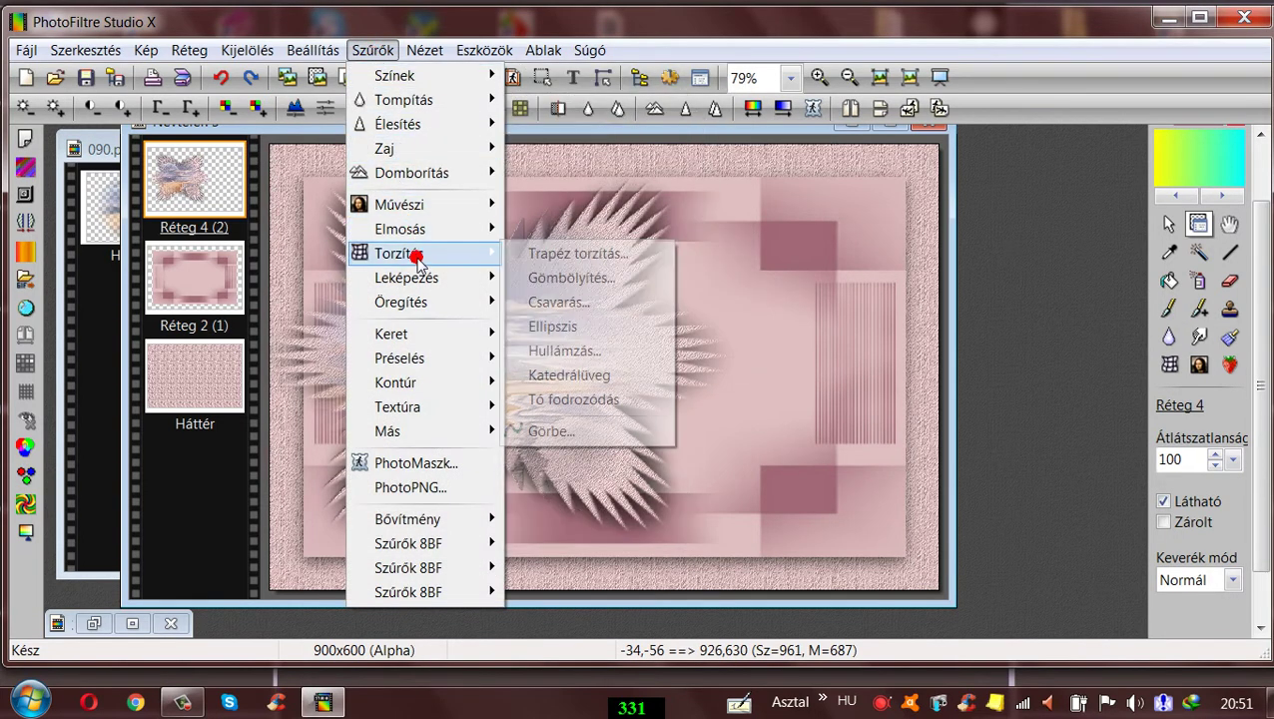
click(555, 280)
click(608, 166)
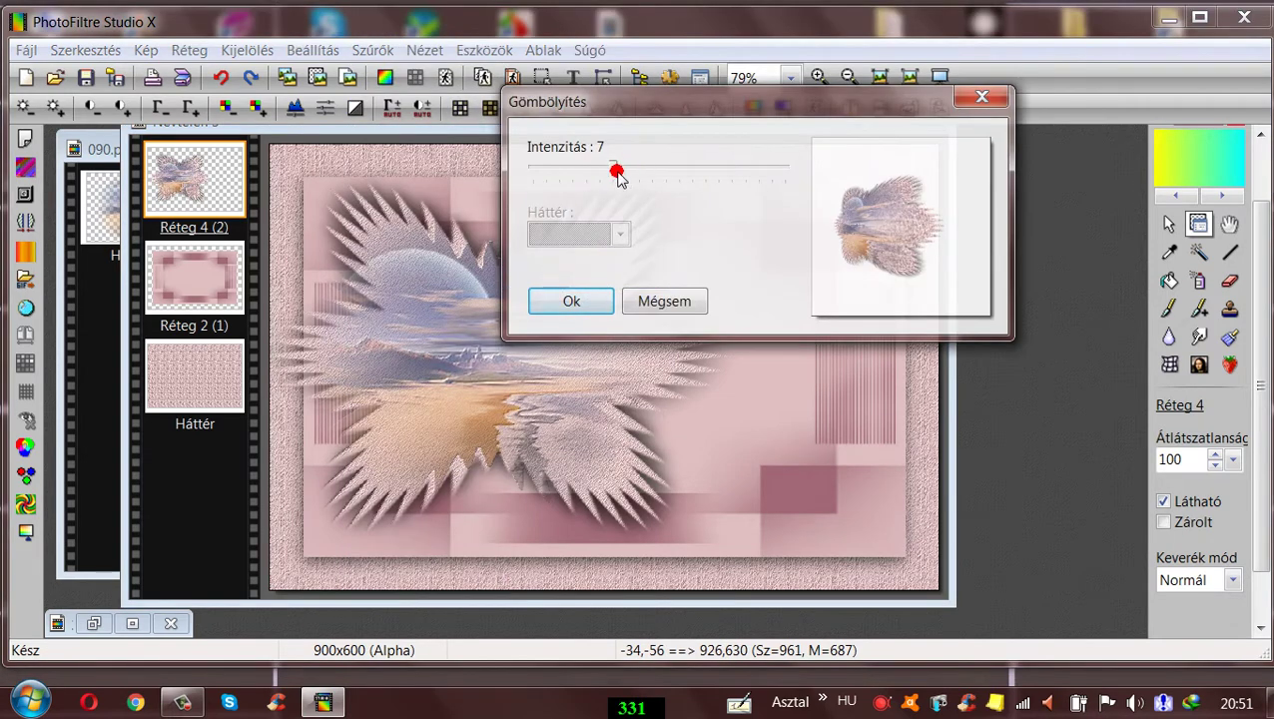
drag(612, 166, 730, 175)
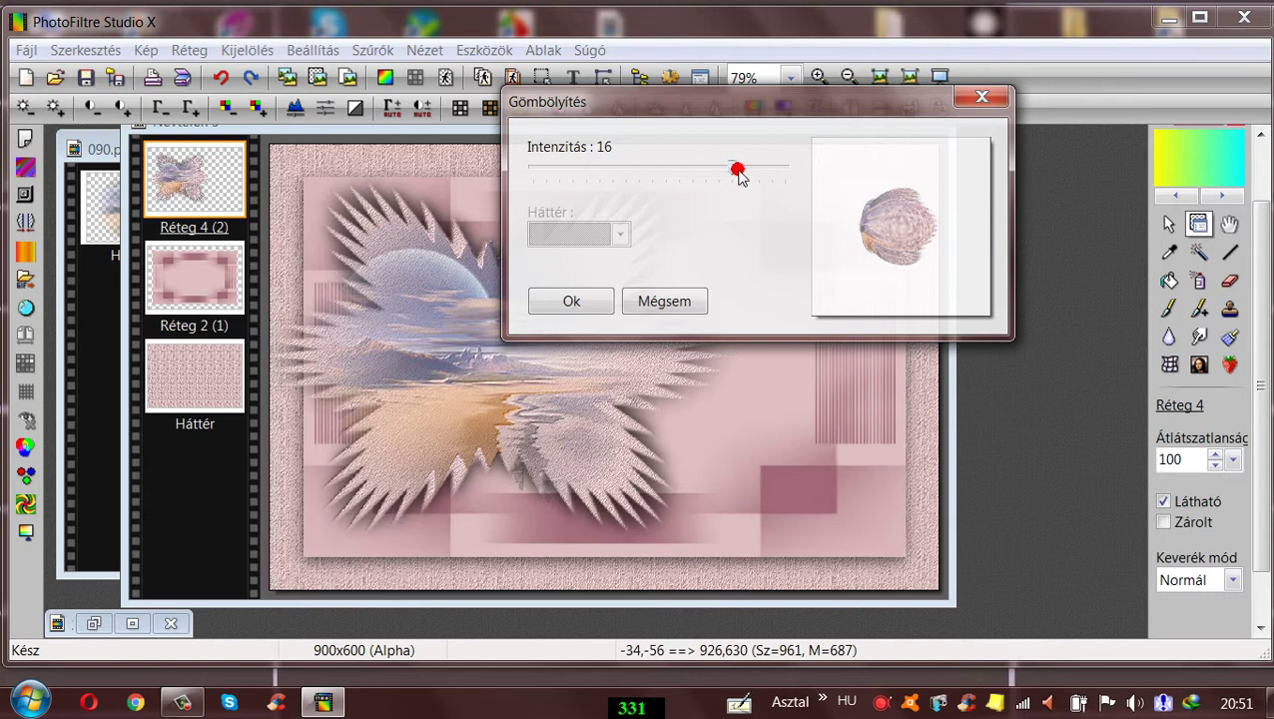
drag(739, 175, 758, 168)
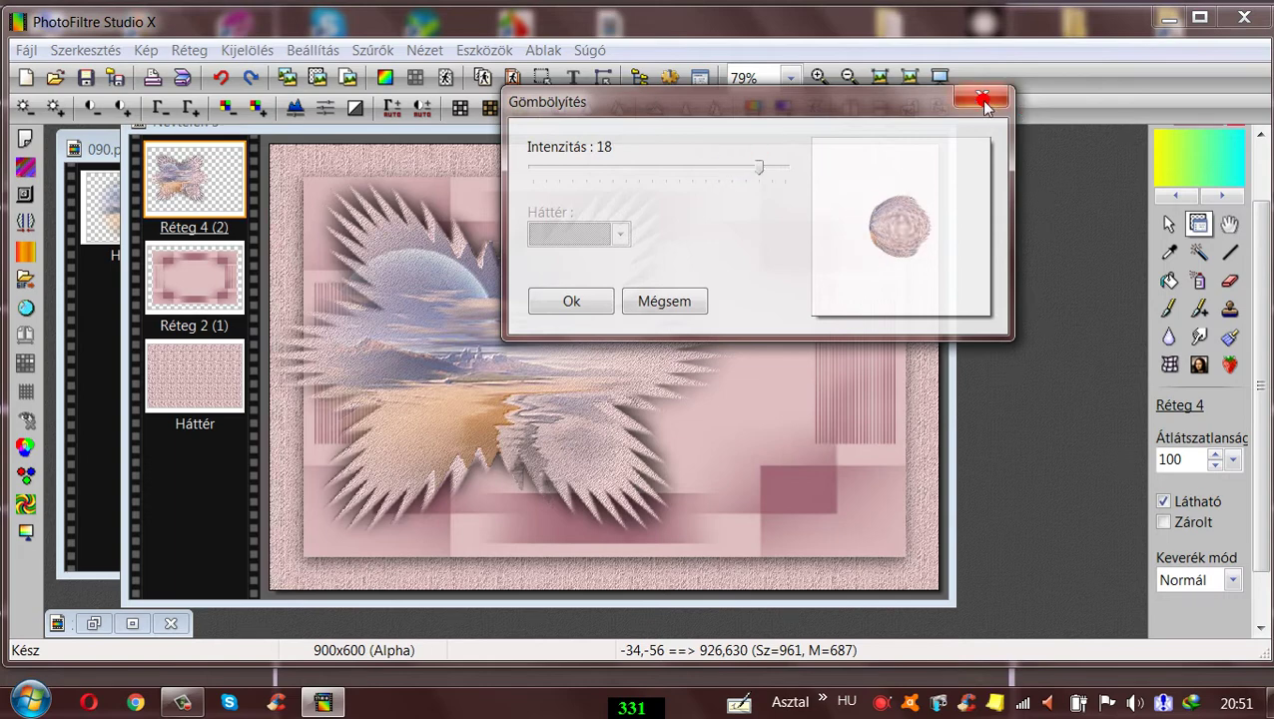
click(983, 100)
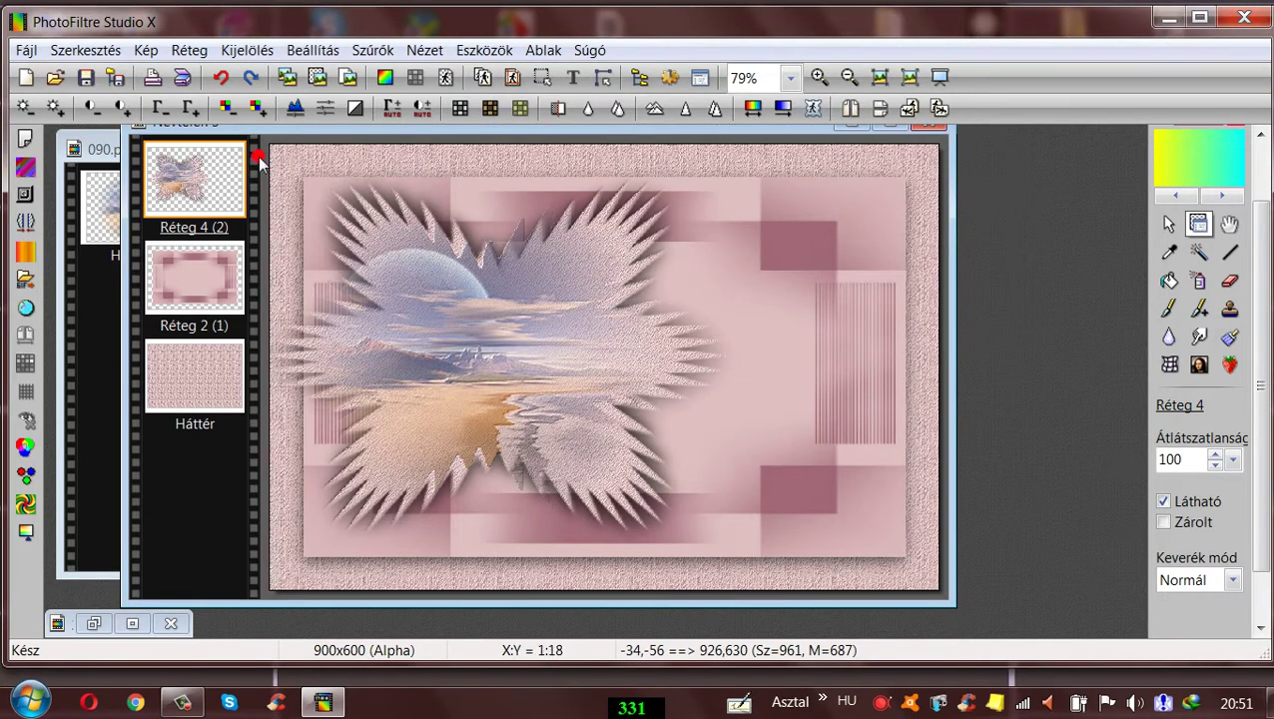
- Scale the Réteg 4 starburst layer down to 90% with a free transform, leaving rotation and skew at zero
right_click(213, 157)
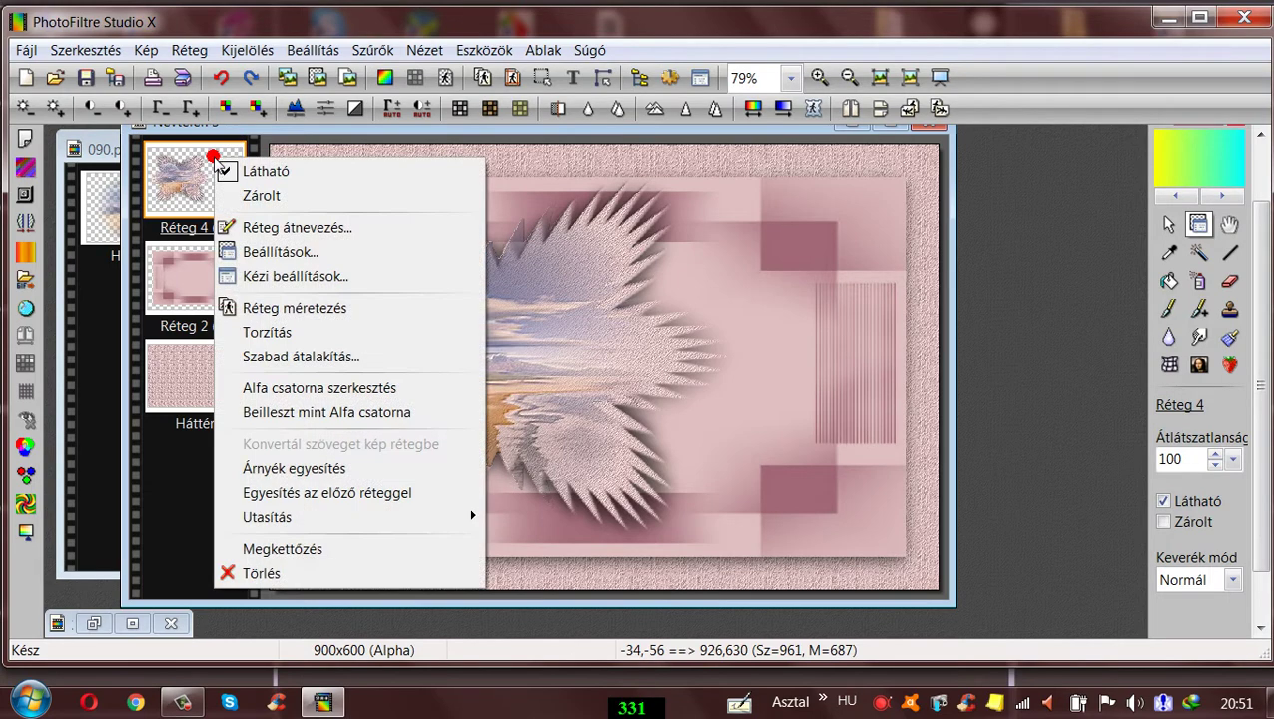
click(339, 357)
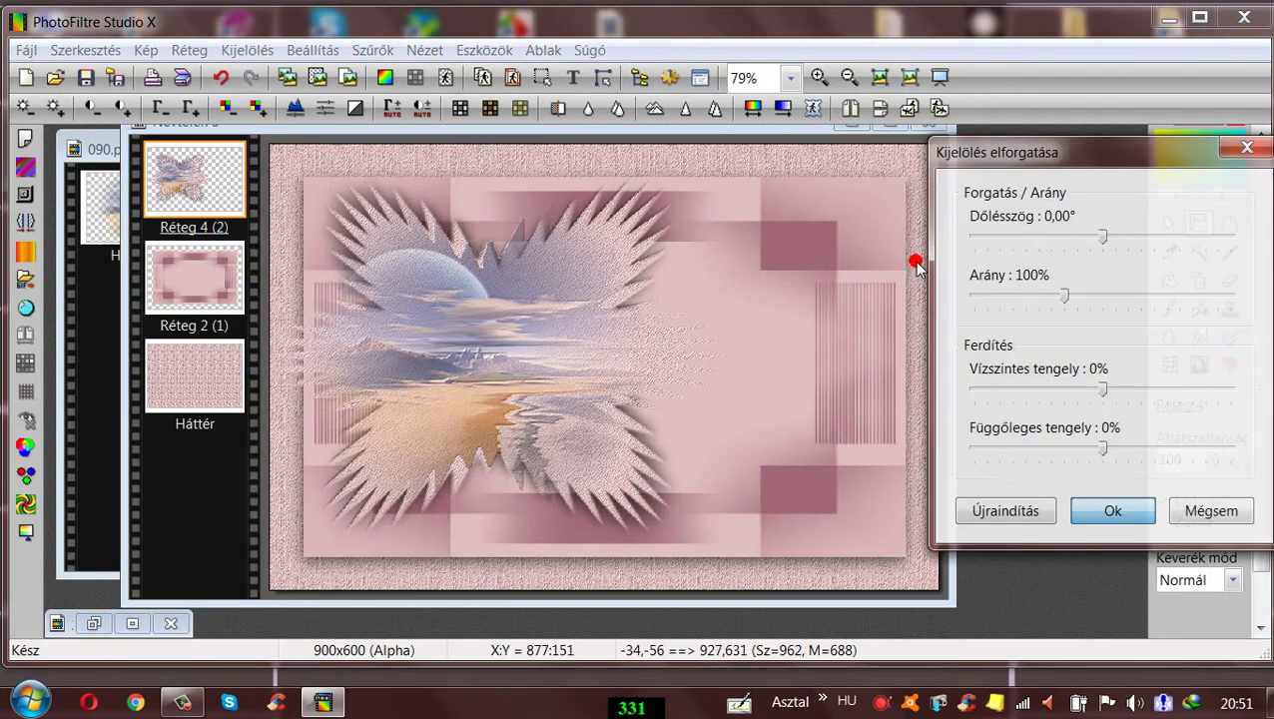
click(1040, 296)
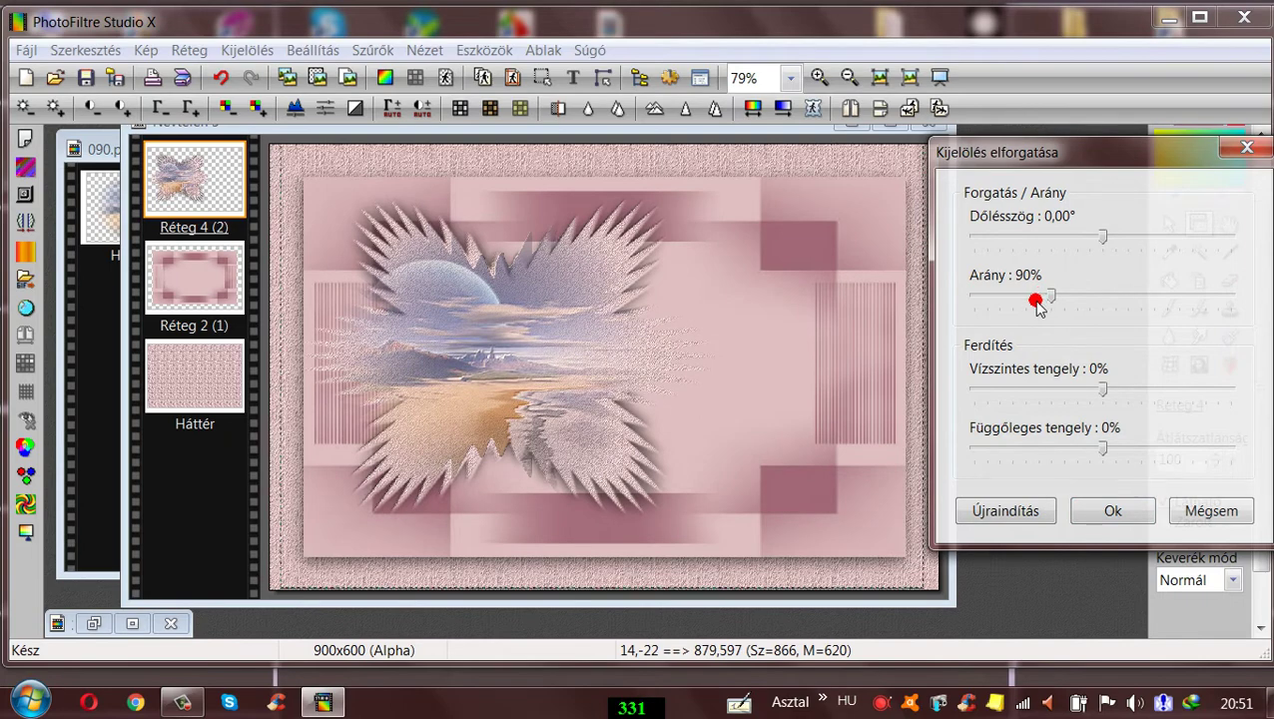
click(1128, 503)
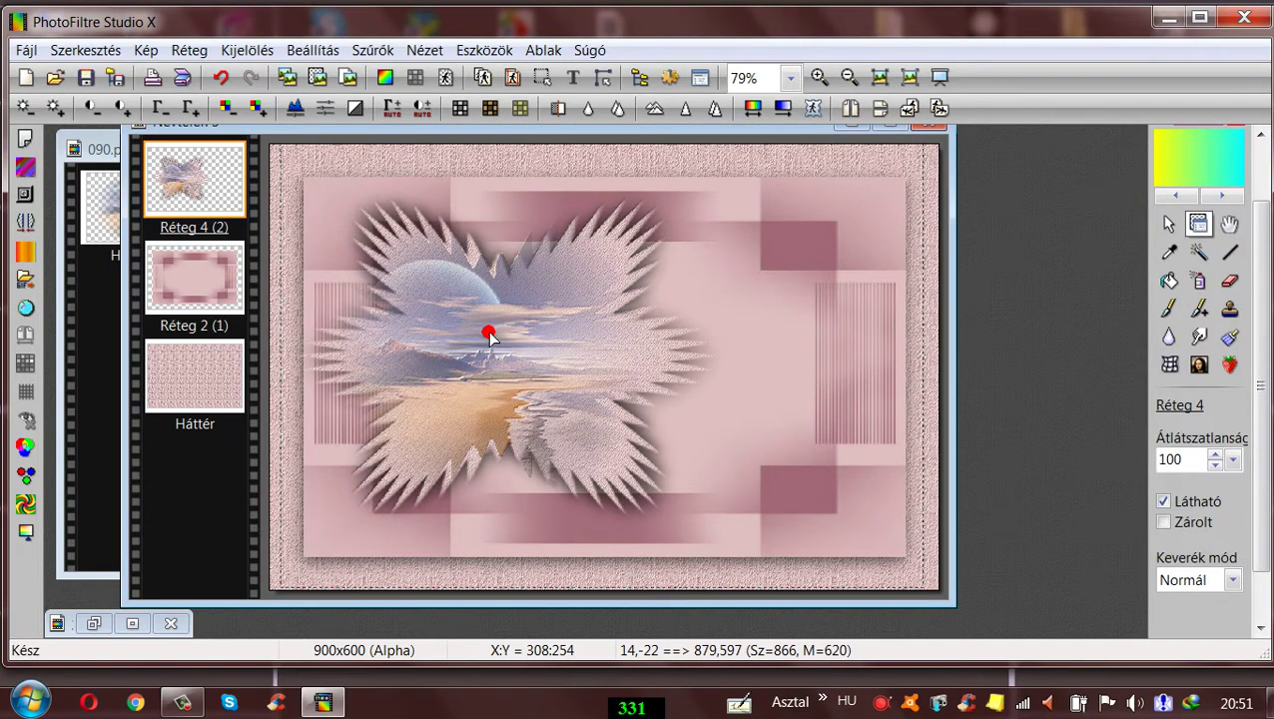
- Move the starburst layer about 62 pixels left and 52 pixels down, and merge it with the Réteg 2 layer beneath it
drag(457, 341, 414, 347)
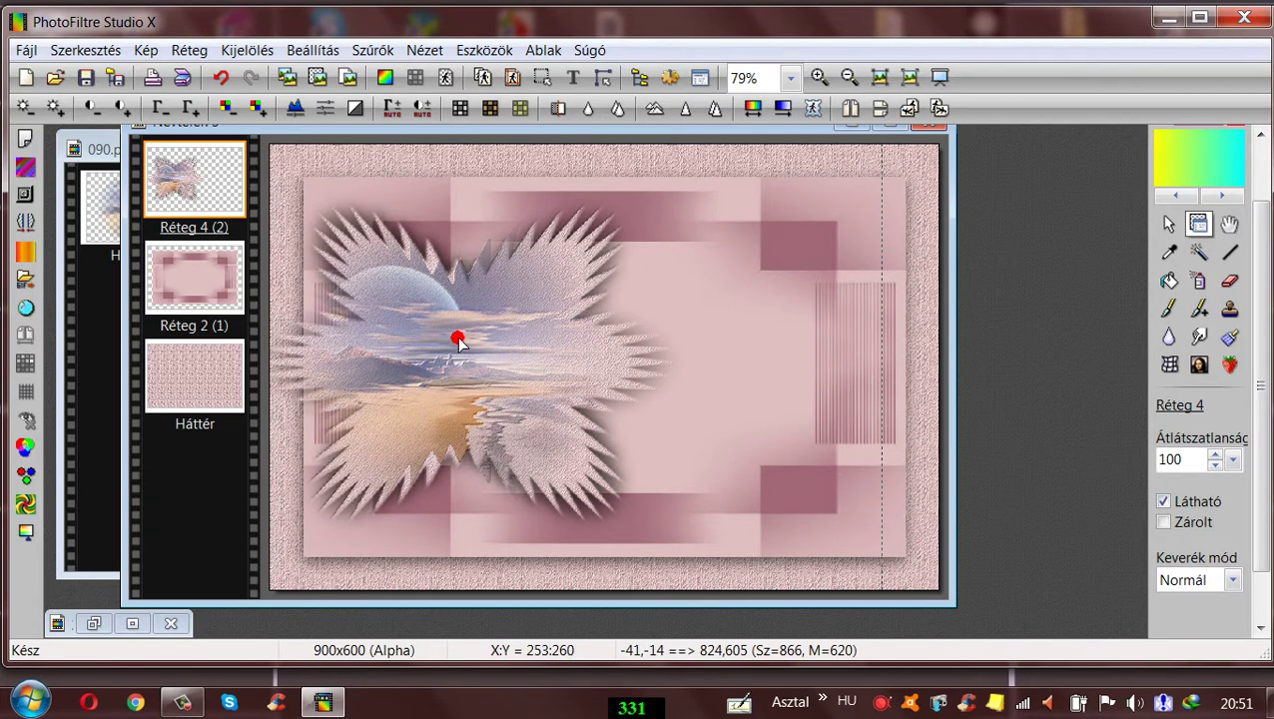
drag(457, 342, 457, 360)
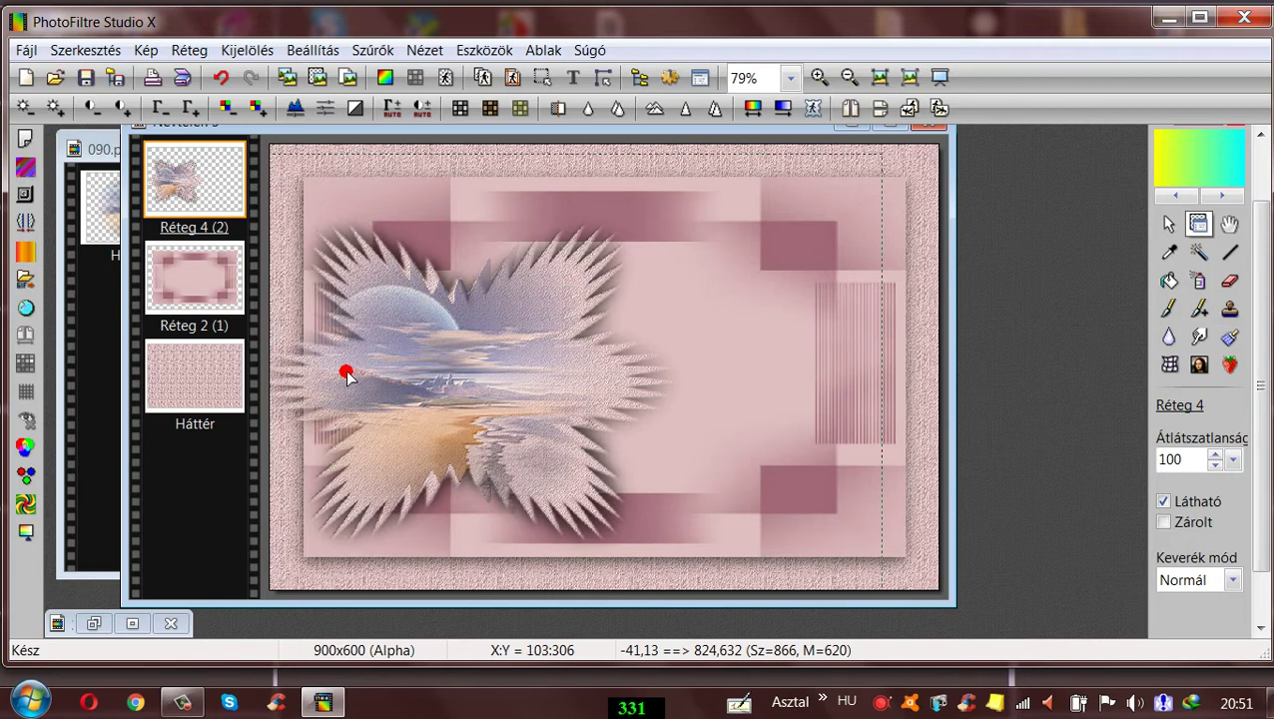
drag(345, 374, 457, 512)
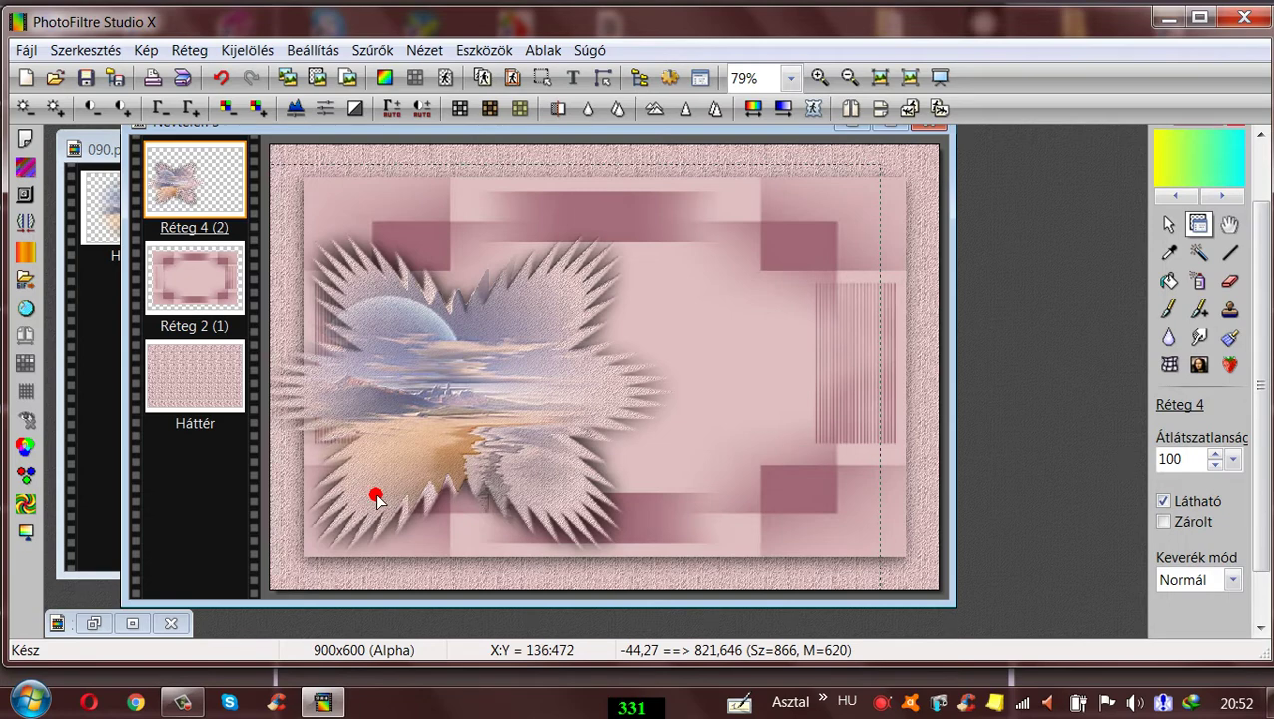
drag(377, 497, 372, 506)
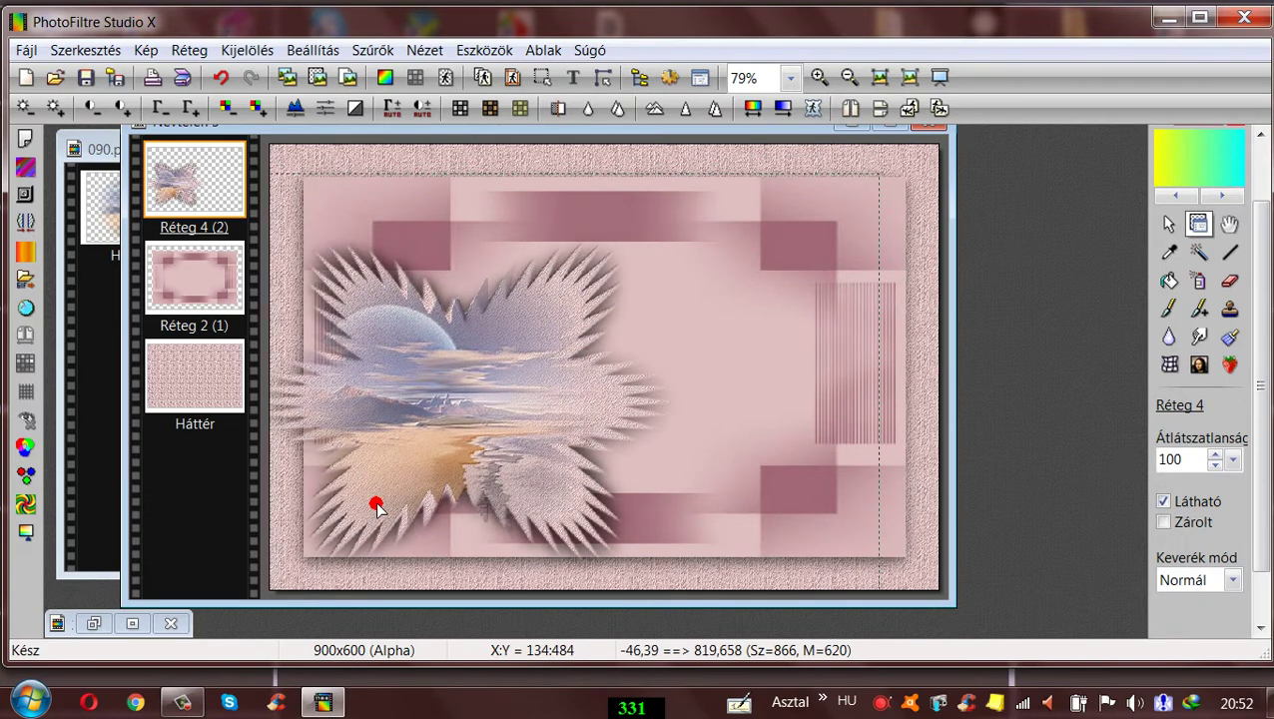
mouse_move(375, 507)
mouse_down()
mouse_move(346, 509)
mouse_move(356, 506)
mouse_up()
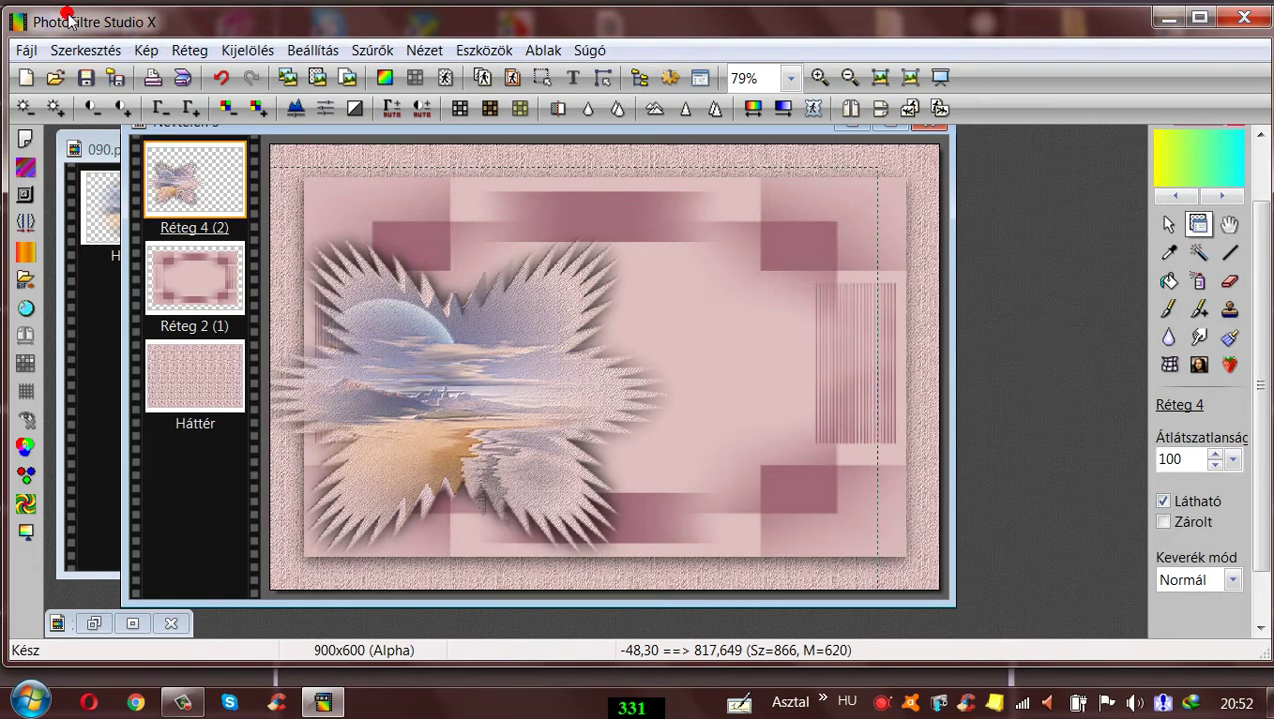
right_click(211, 169)
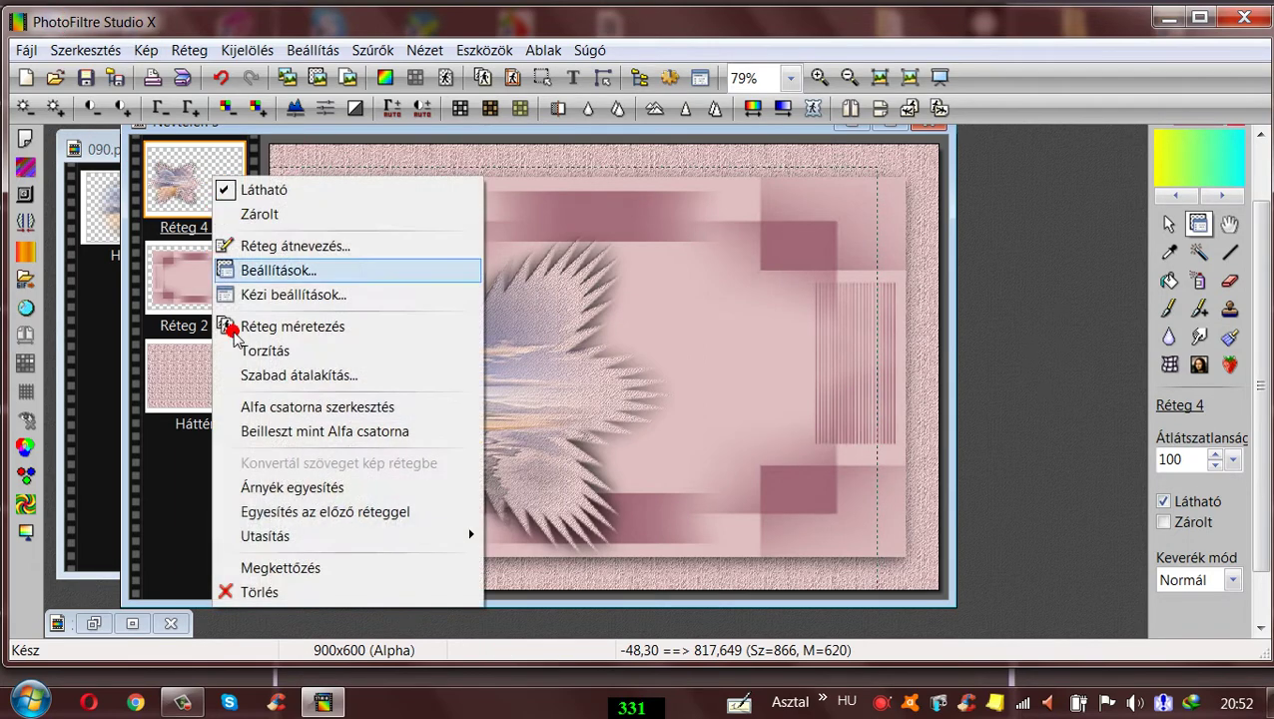
click(326, 511)
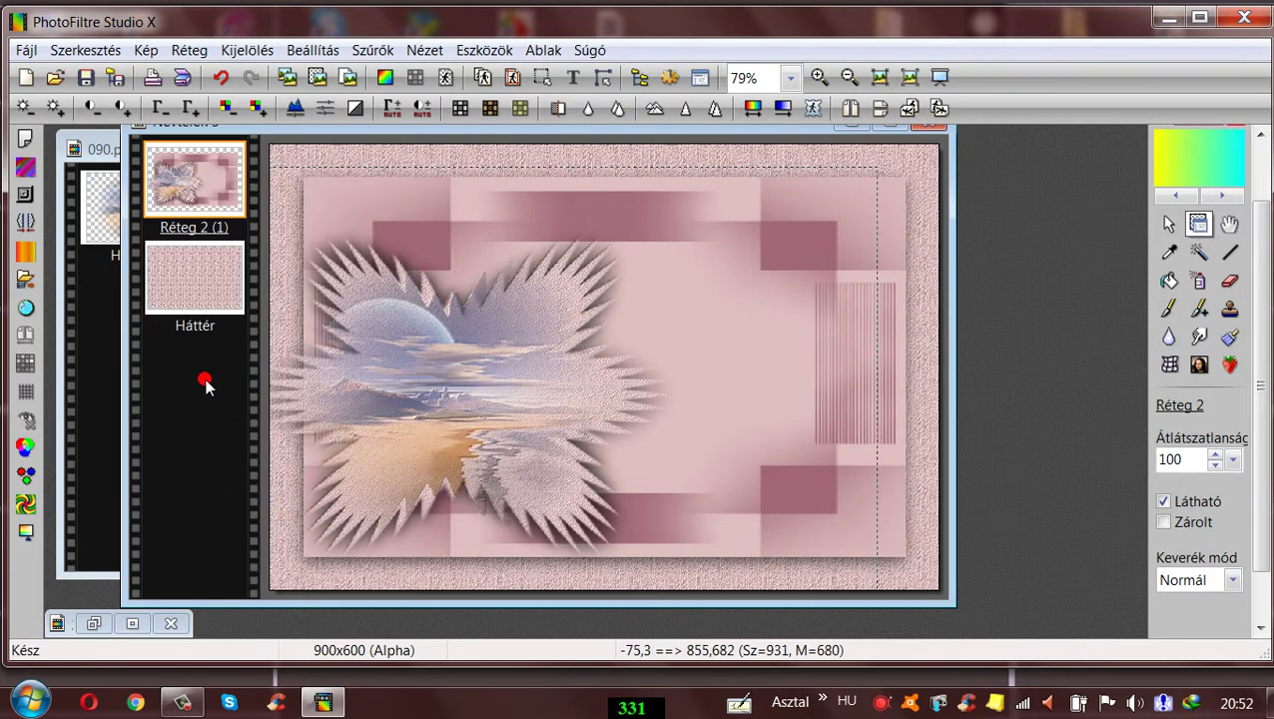
- Open the Névtelen 2 image from the 331 folder and copy its floral ornament
click(57, 80)
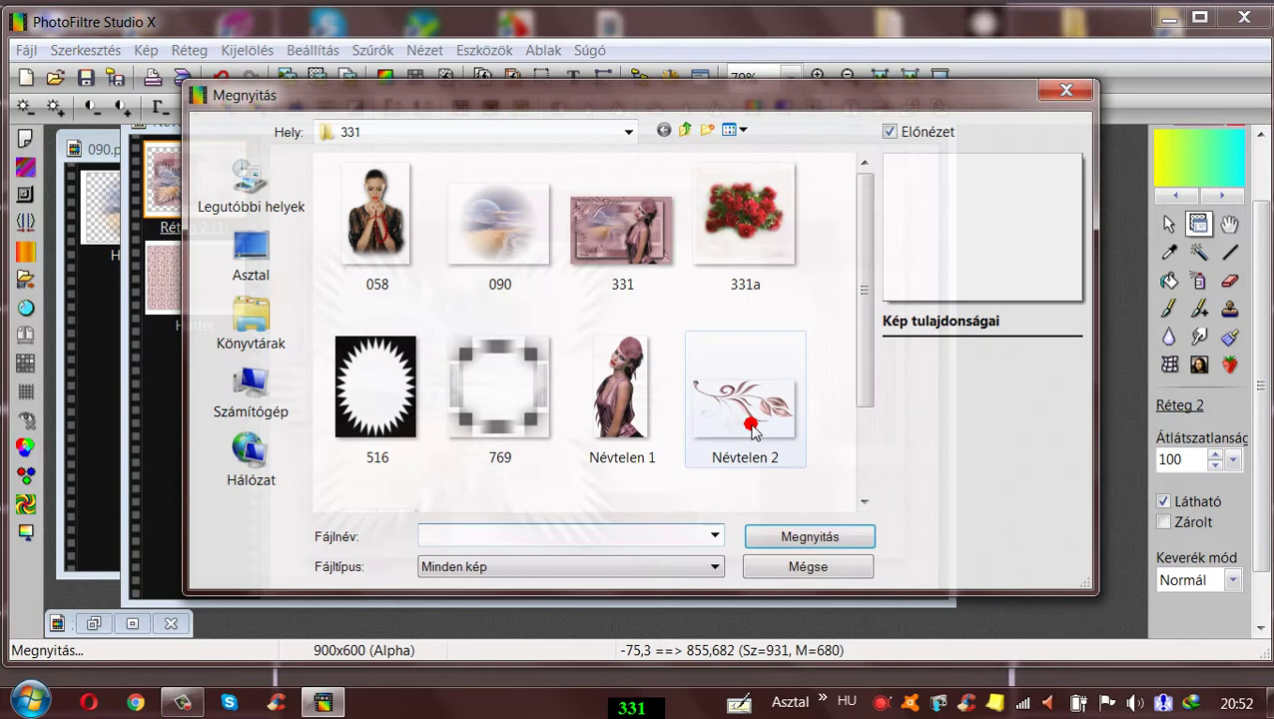
click(751, 465)
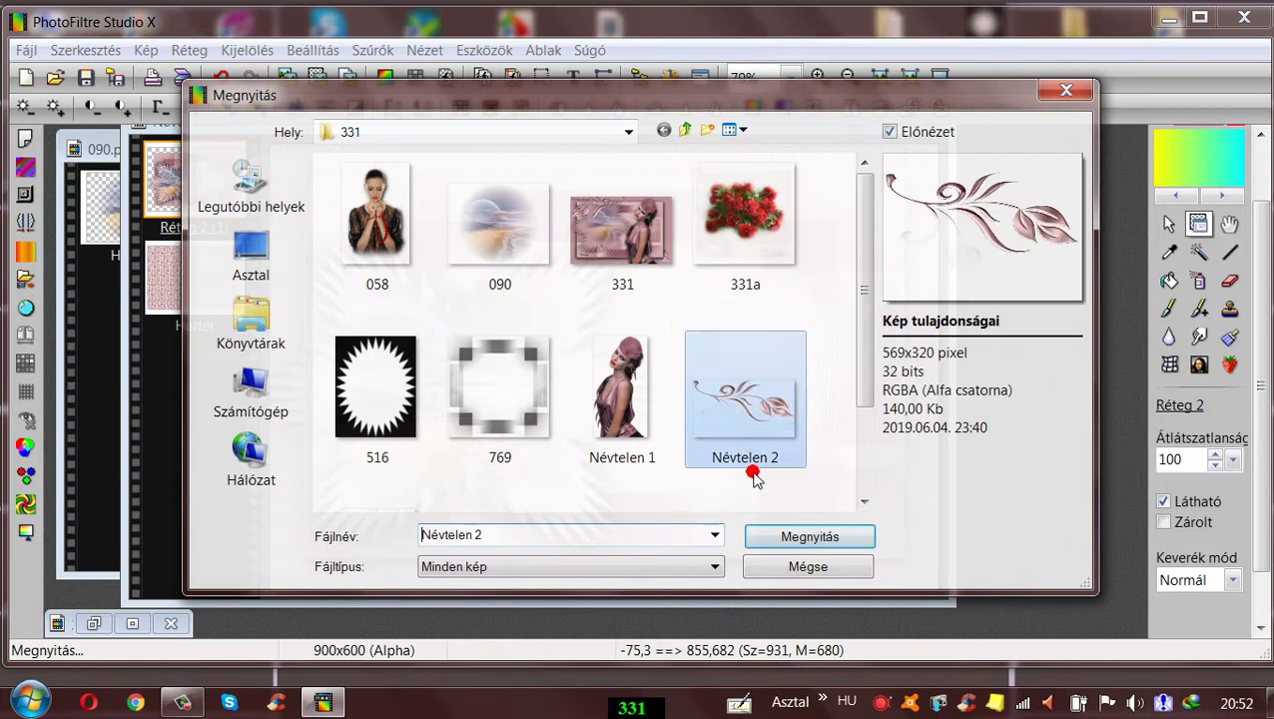
click(778, 536)
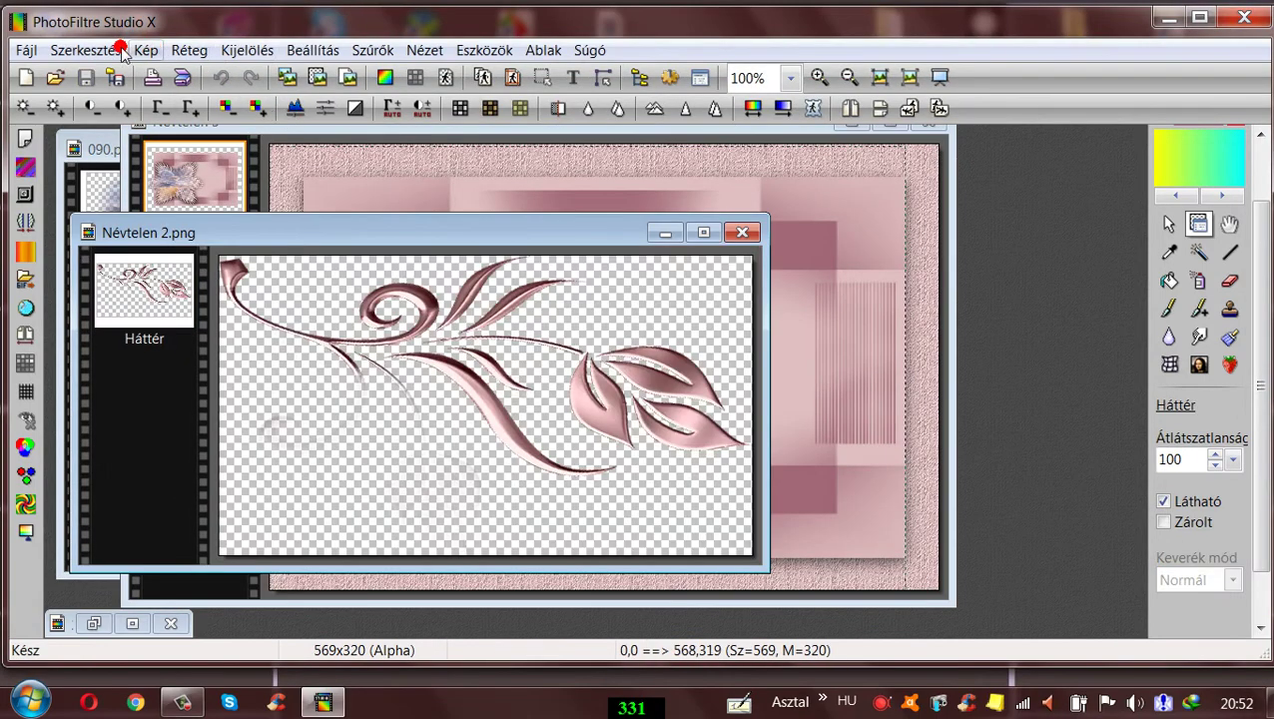
click(98, 50)
click(157, 235)
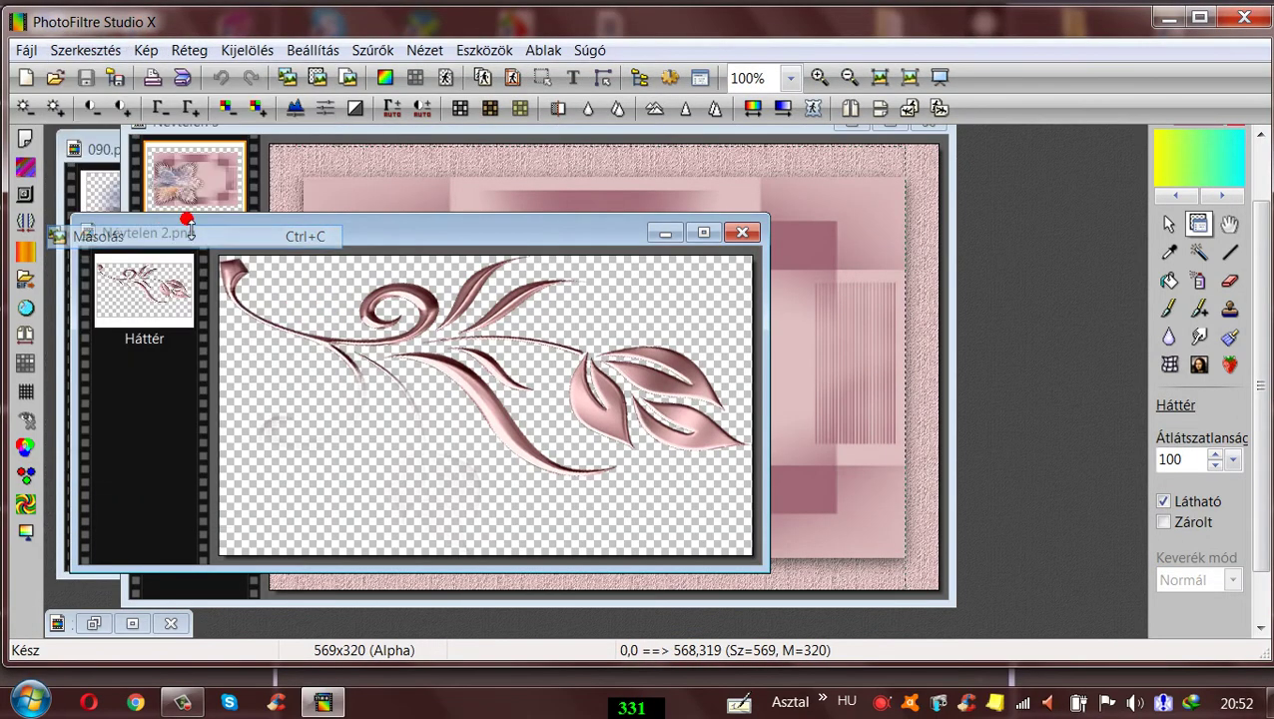
- Paste the copied floral ornament into the collage as a new layer and mirror it horizontally
click(271, 135)
click(86, 50)
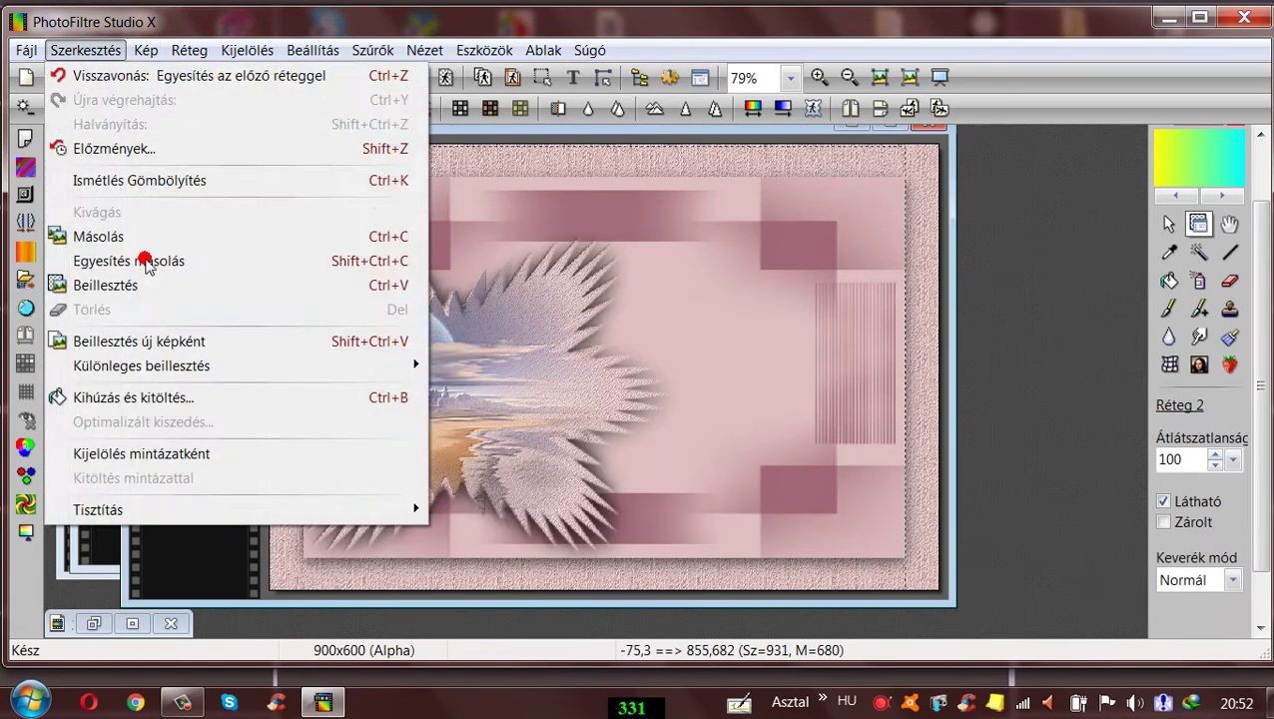
click(146, 286)
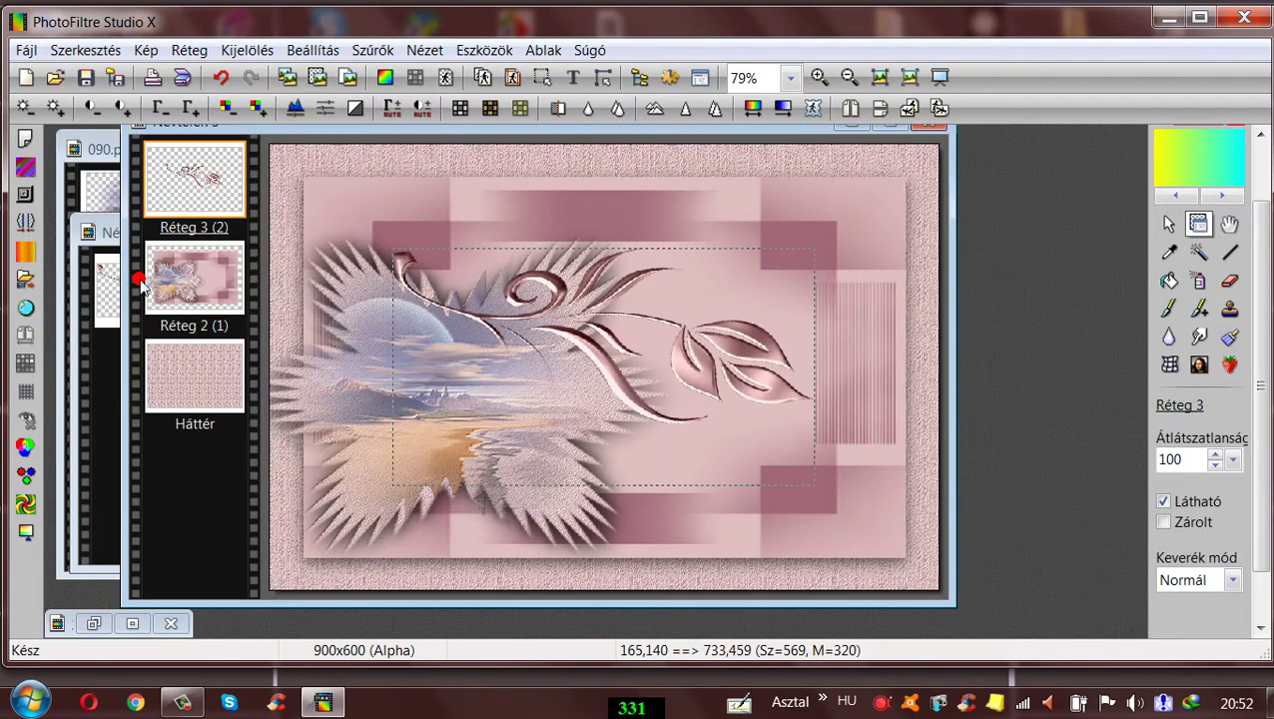
click(849, 107)
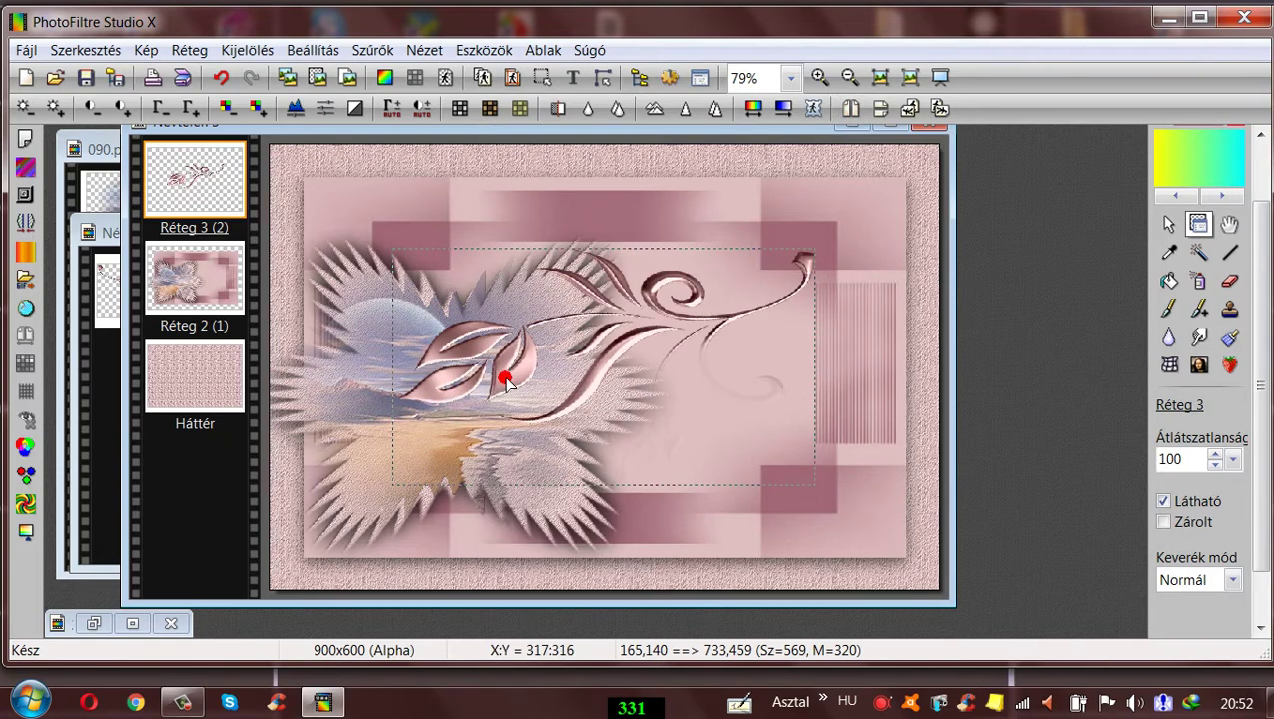
- Move the ornament up to the collage's upper-left area and scale it to 90% with a free transform
drag(496, 381, 386, 270)
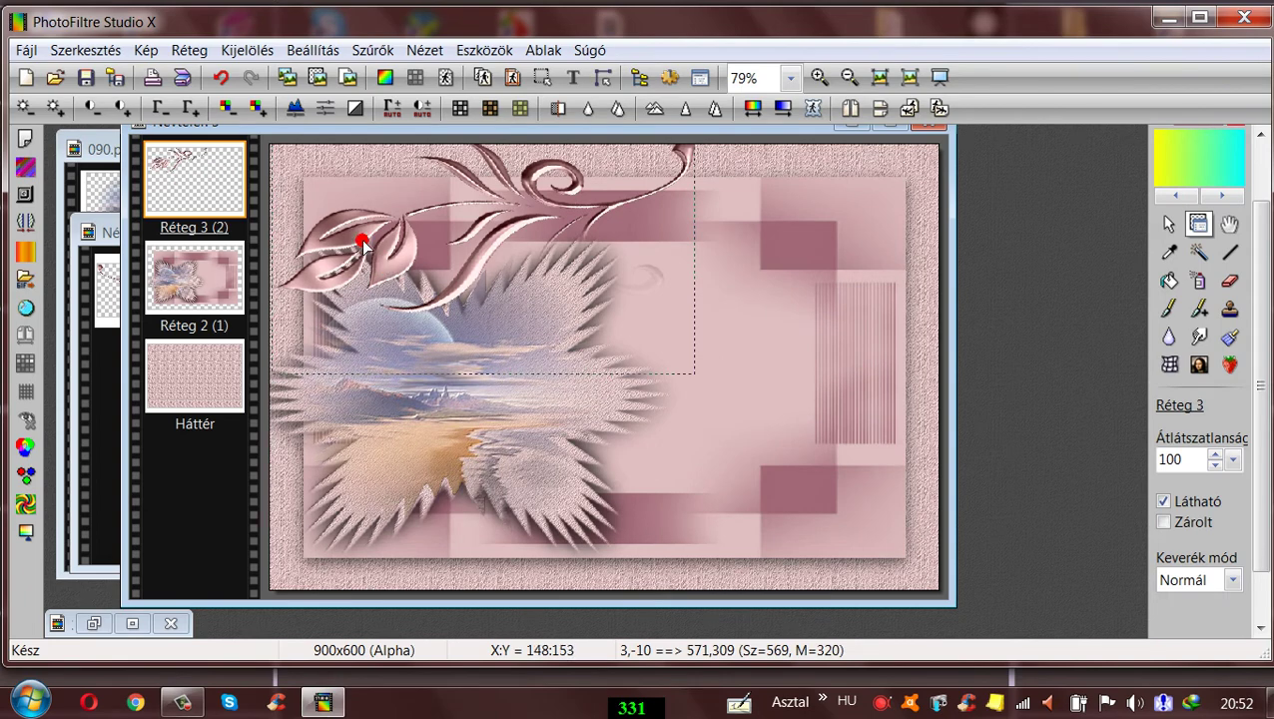
right_click(223, 184)
click(258, 382)
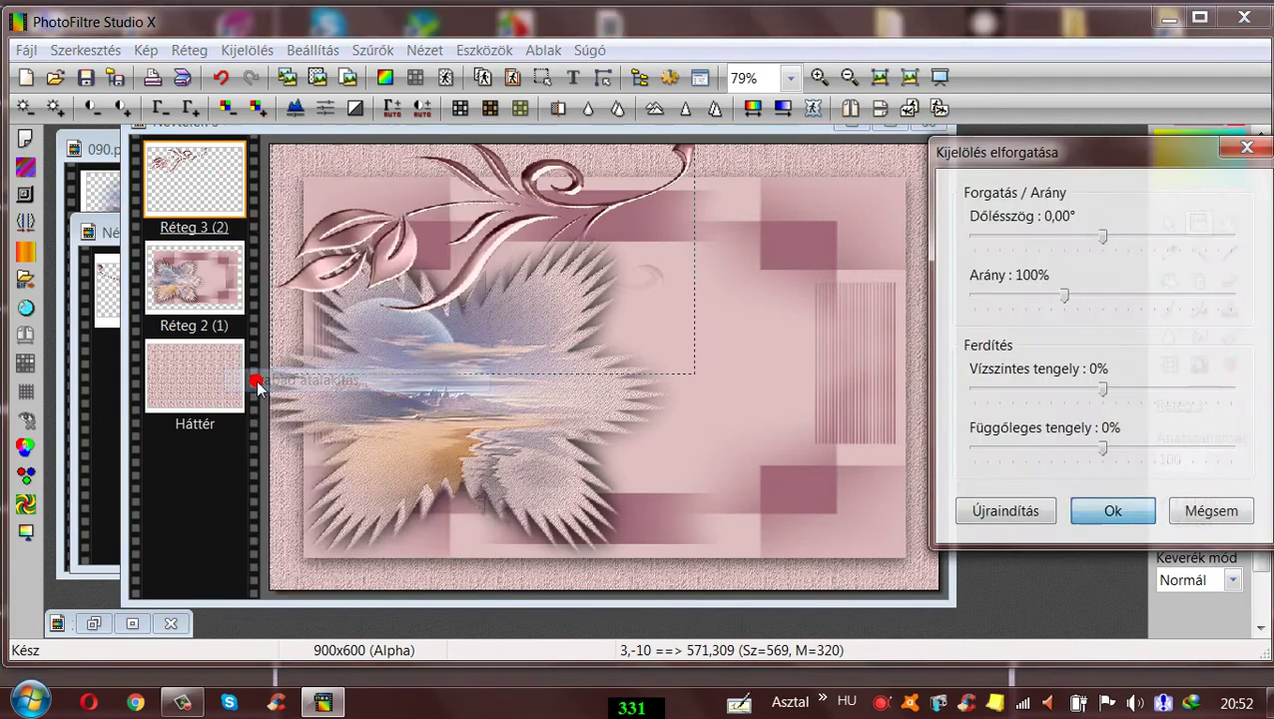
drag(1080, 291, 1044, 294)
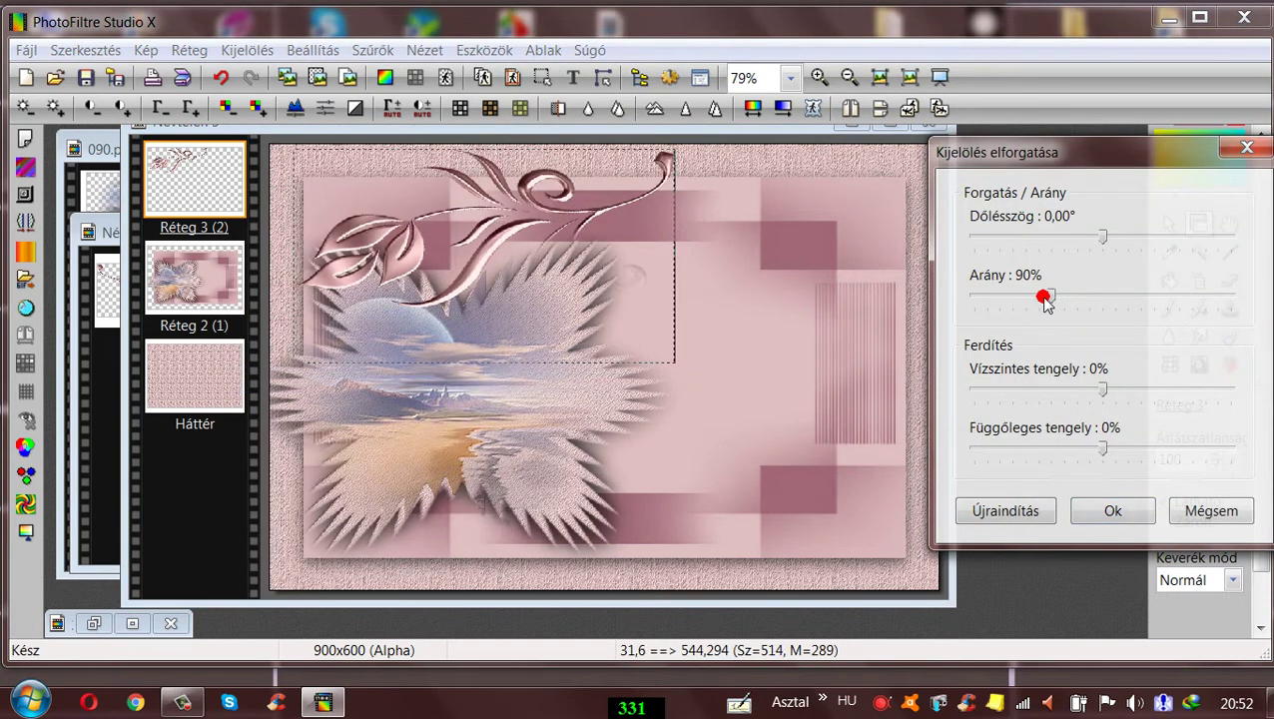
click(1107, 513)
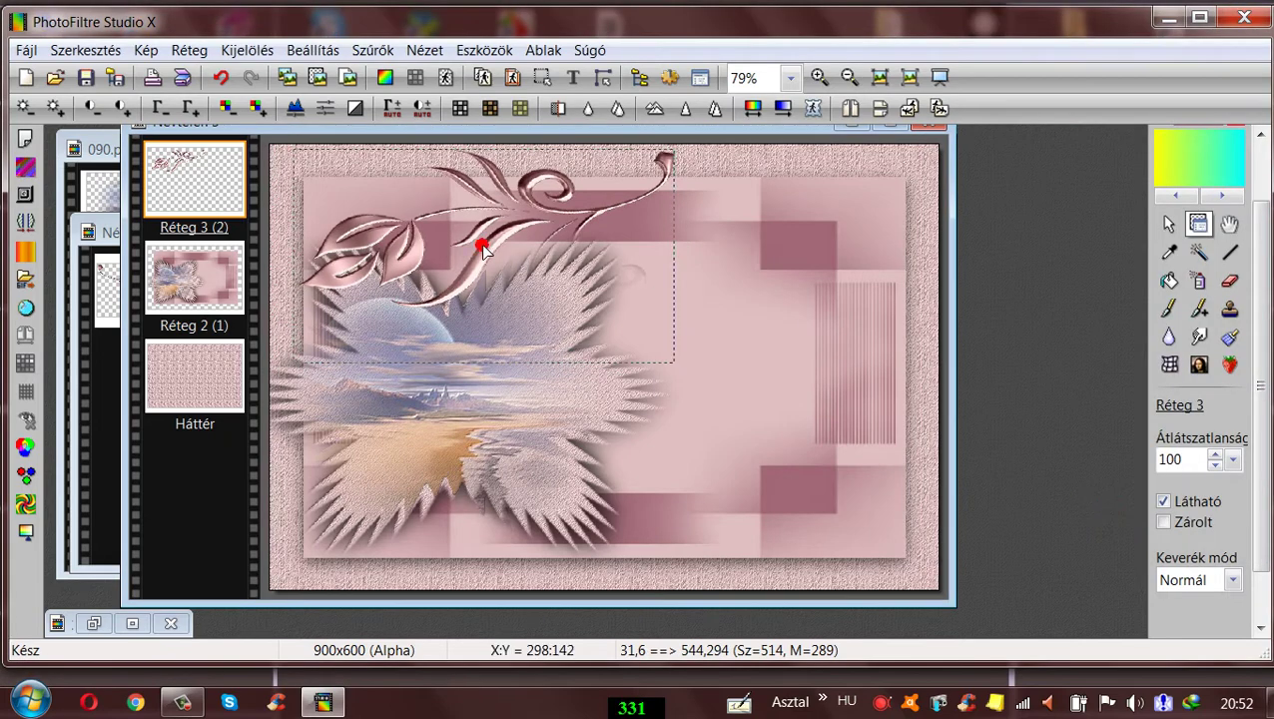
- Shift the scaled ornament into the canvas's upper-left corner, with its frame starting at about -11,-6
drag(482, 245, 475, 236)
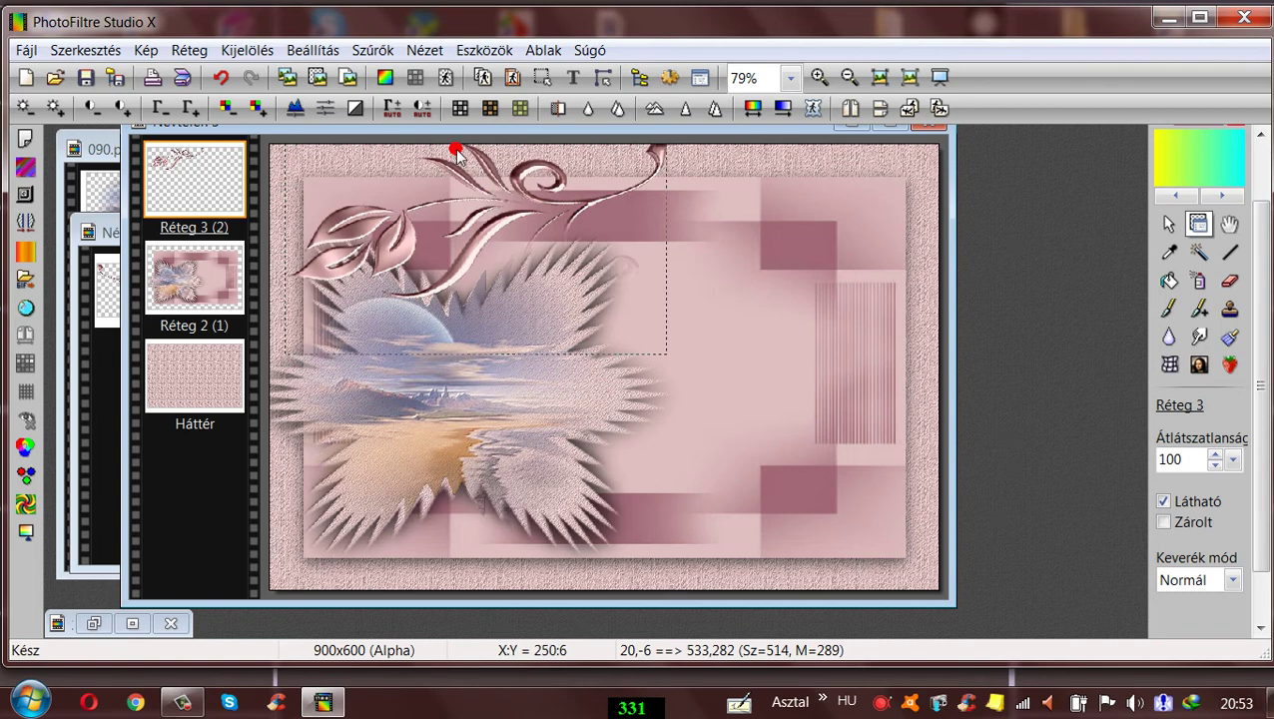
click(489, 169)
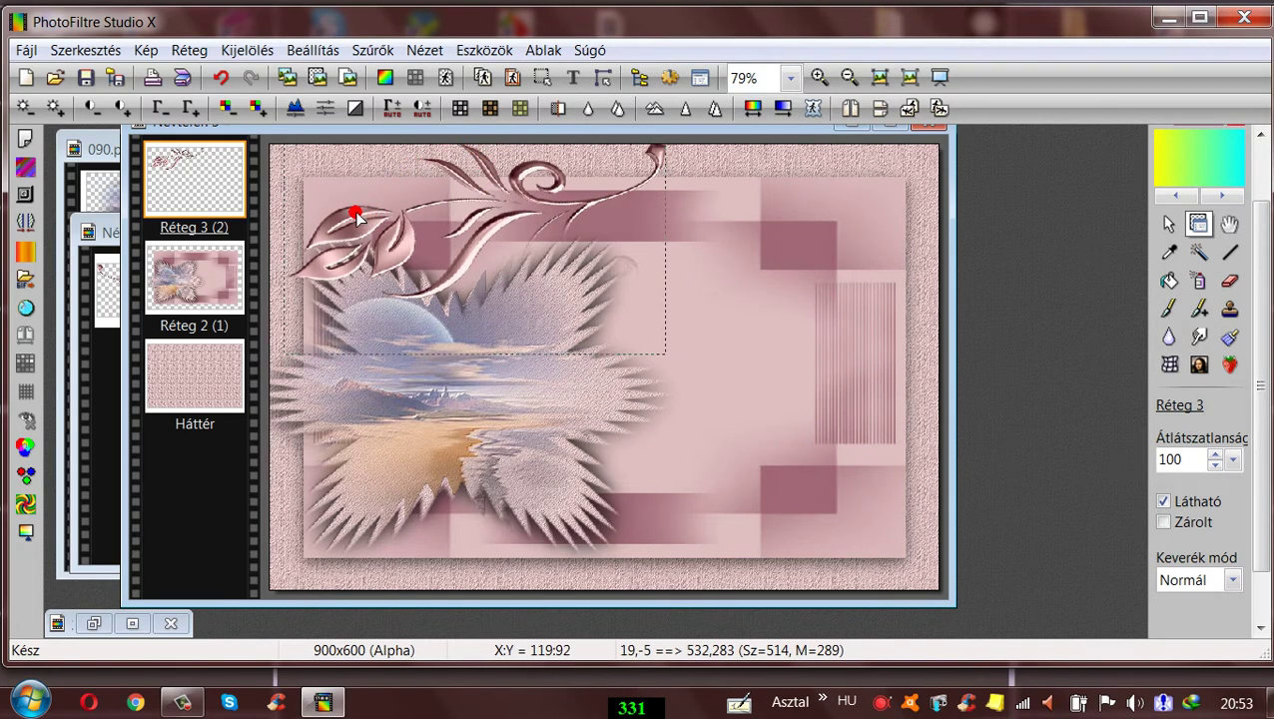
drag(342, 211, 324, 214)
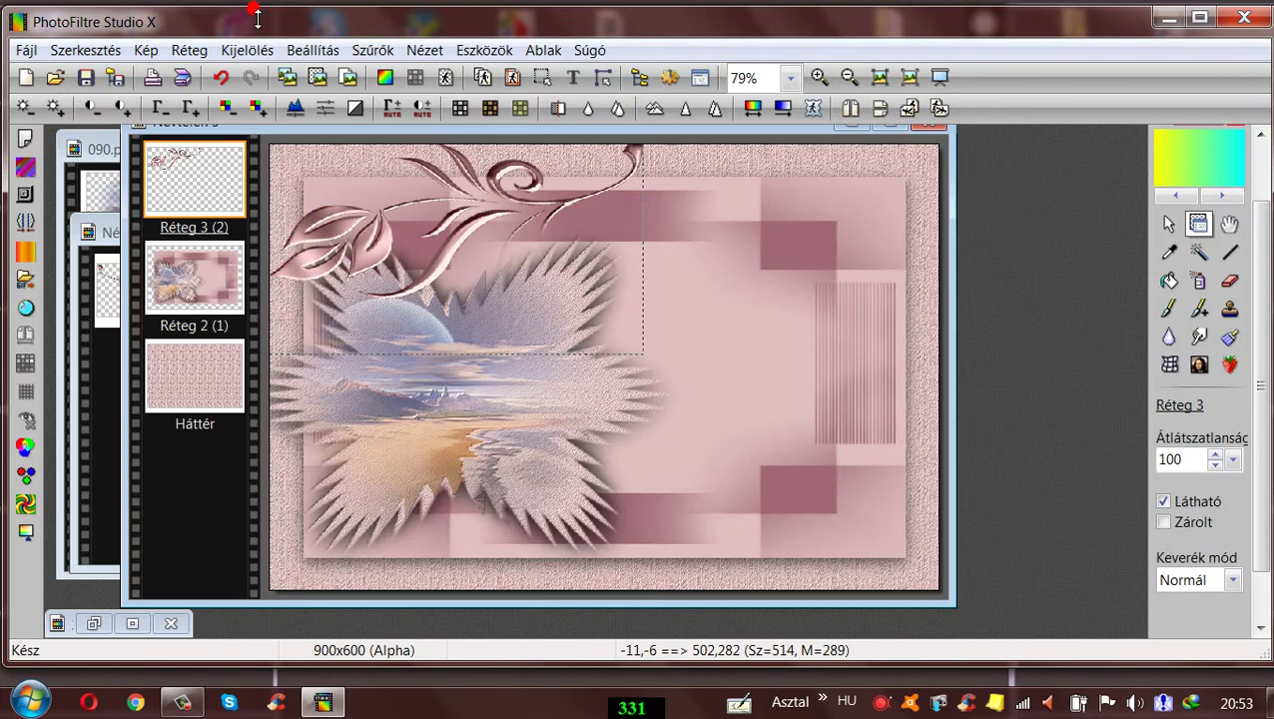
- Duplicate the Réteg 3 ornament layer and mirror the copy vertically
click(188, 50)
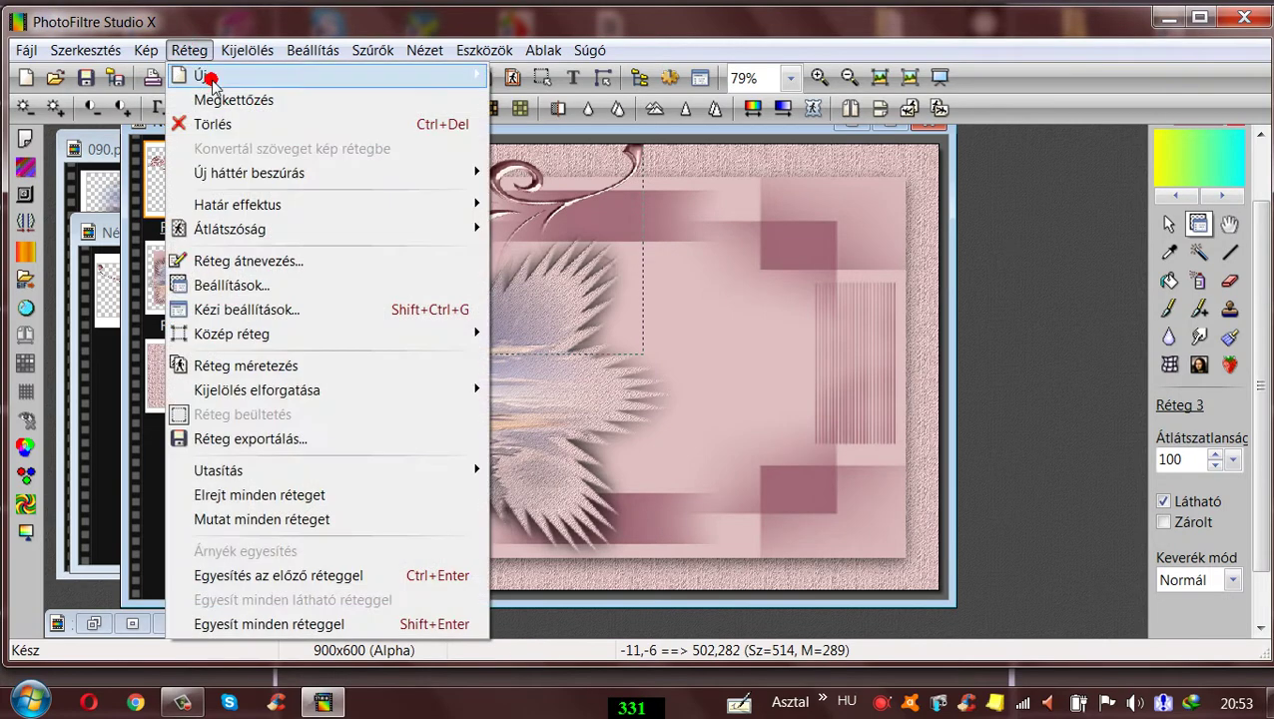
click(215, 101)
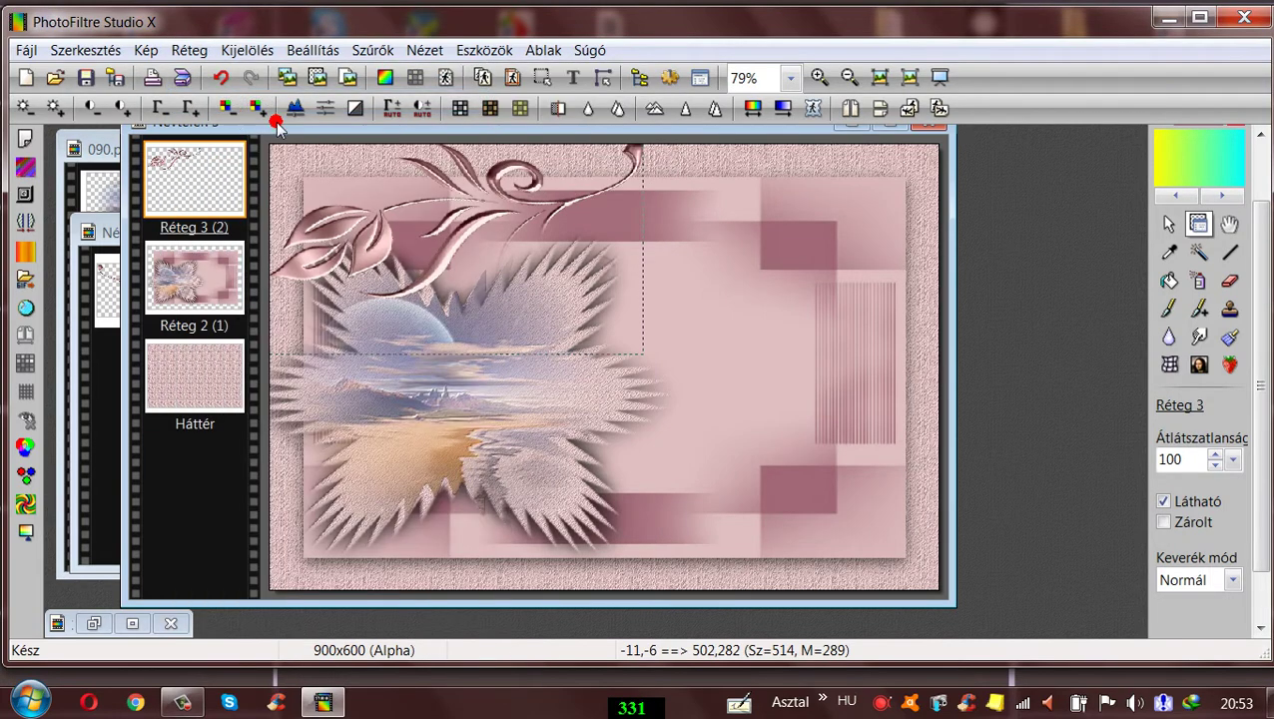
click(884, 108)
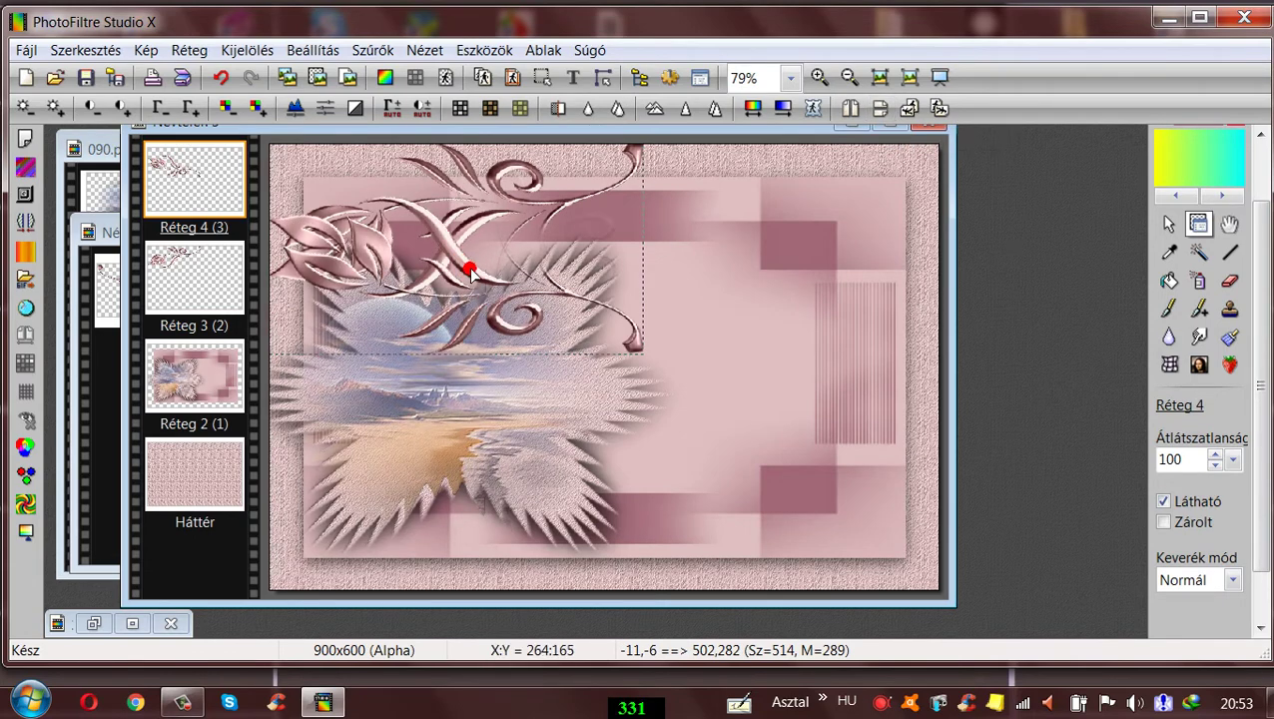
- Mirror the ornament copy horizontally and place it in the canvas's lower-right corner, with its frame starting at about 399,376
drag(469, 270, 705, 357)
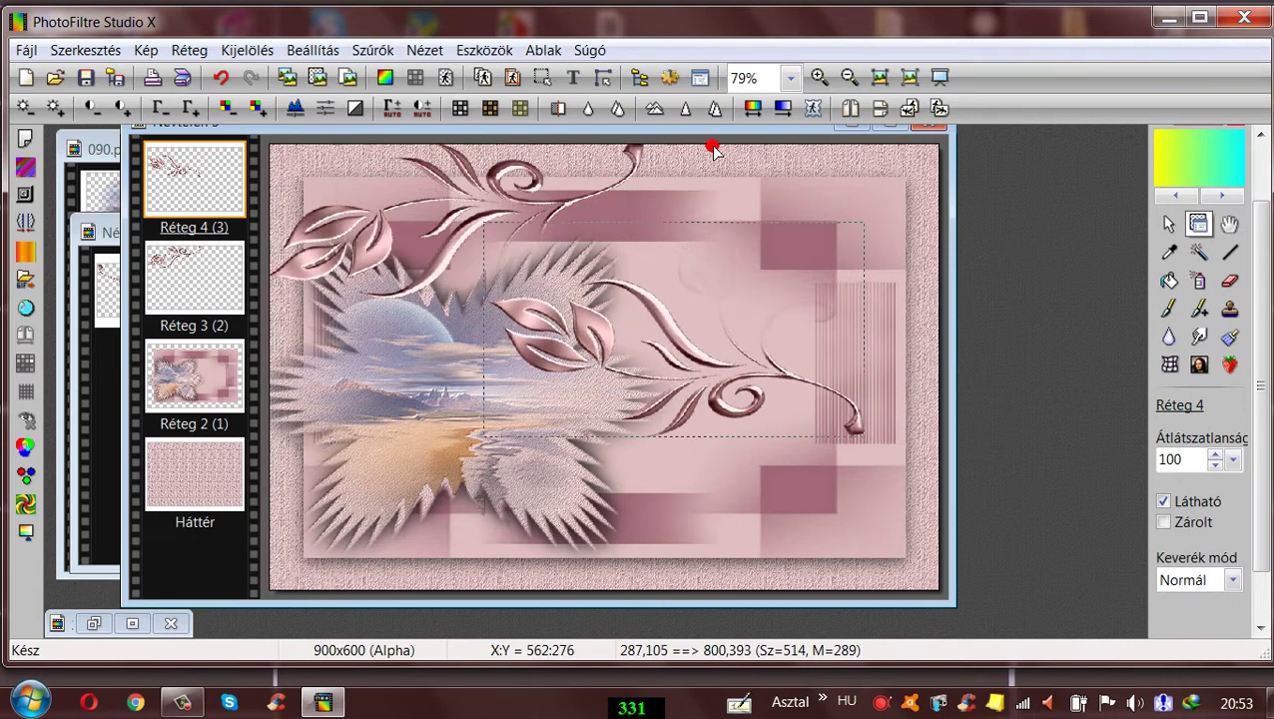
drag(713, 148, 869, 130)
click(852, 110)
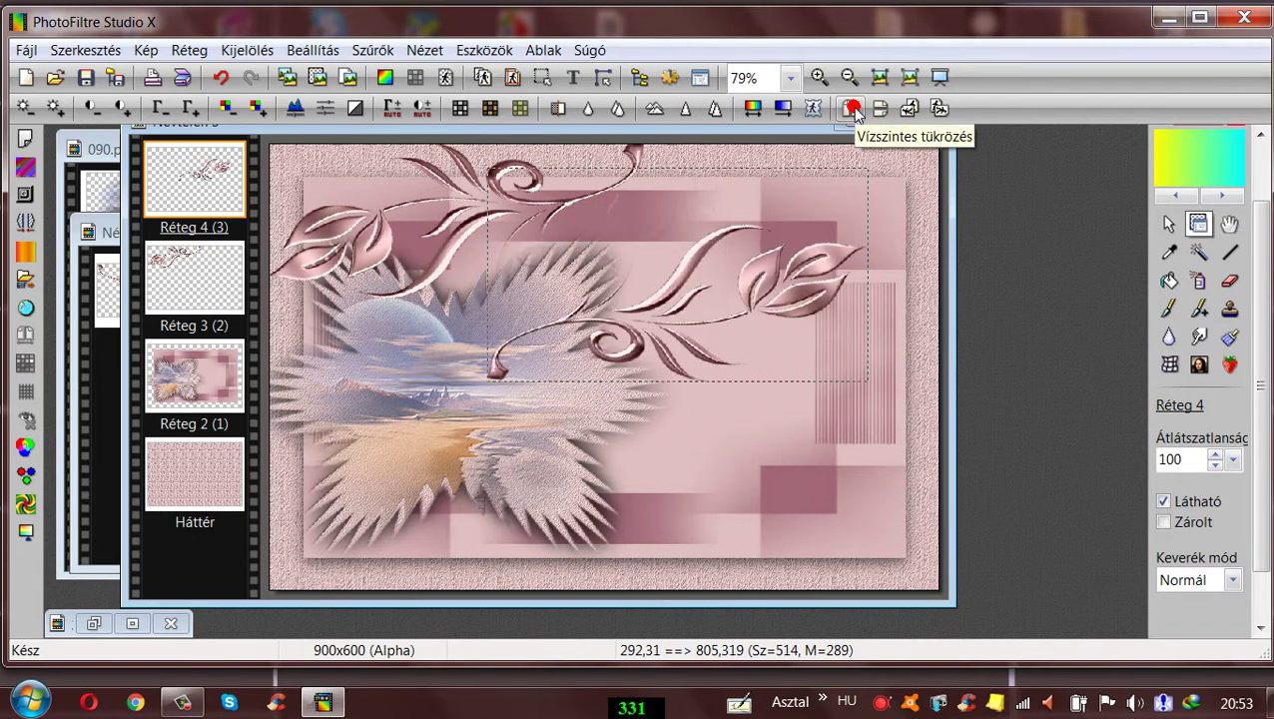
drag(825, 311, 908, 528)
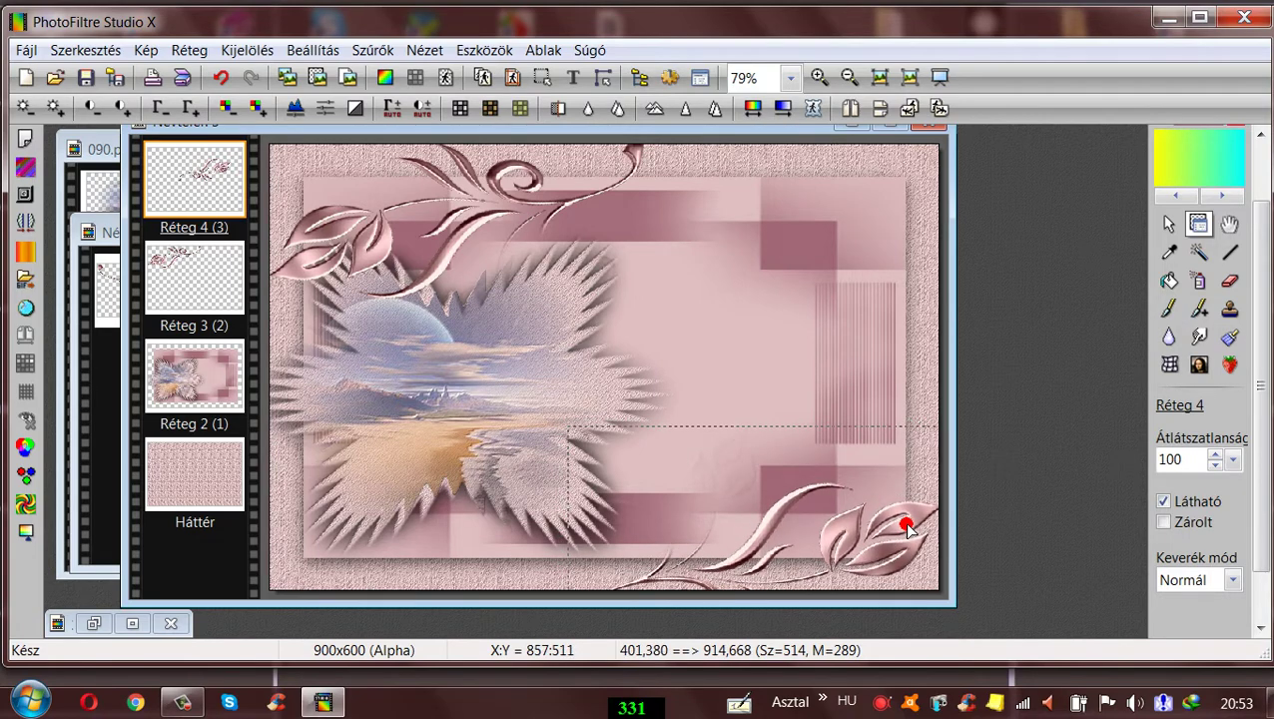
drag(907, 527, 904, 522)
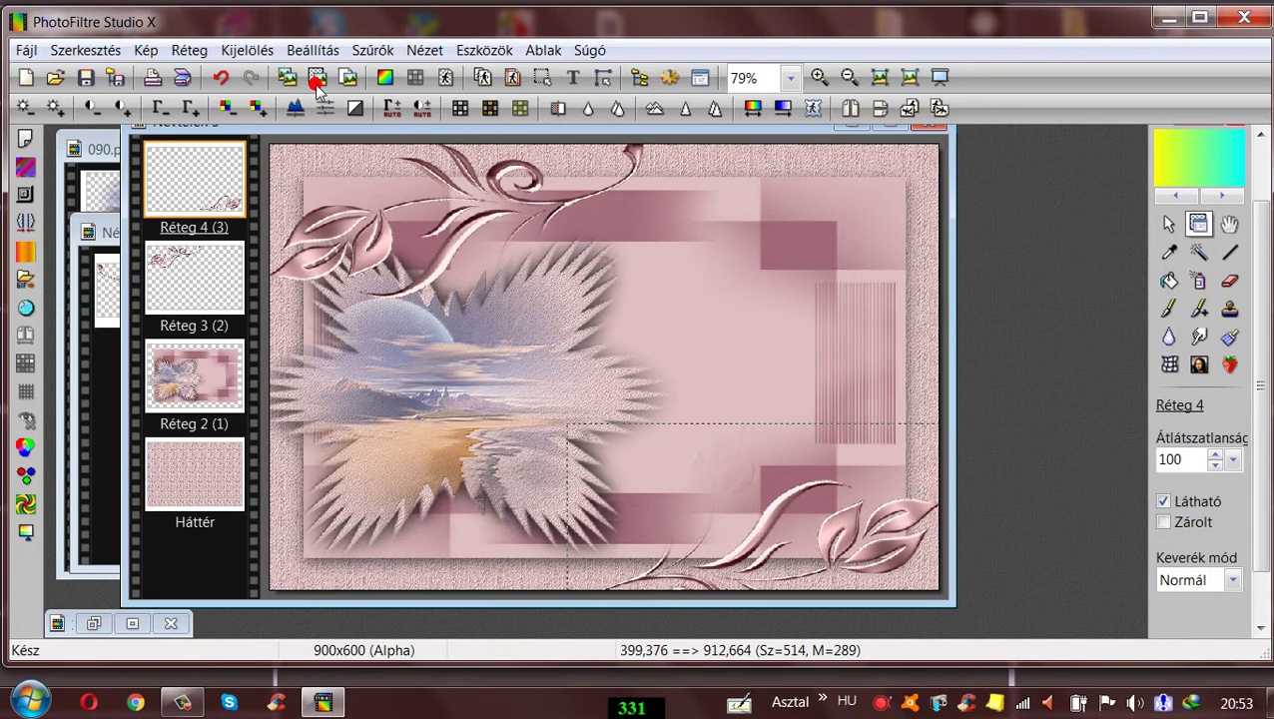
- Merge both ornament layers into the Réteg 2 frame layer and merge that layer into the Háttér background
click(182, 283)
right_click(186, 329)
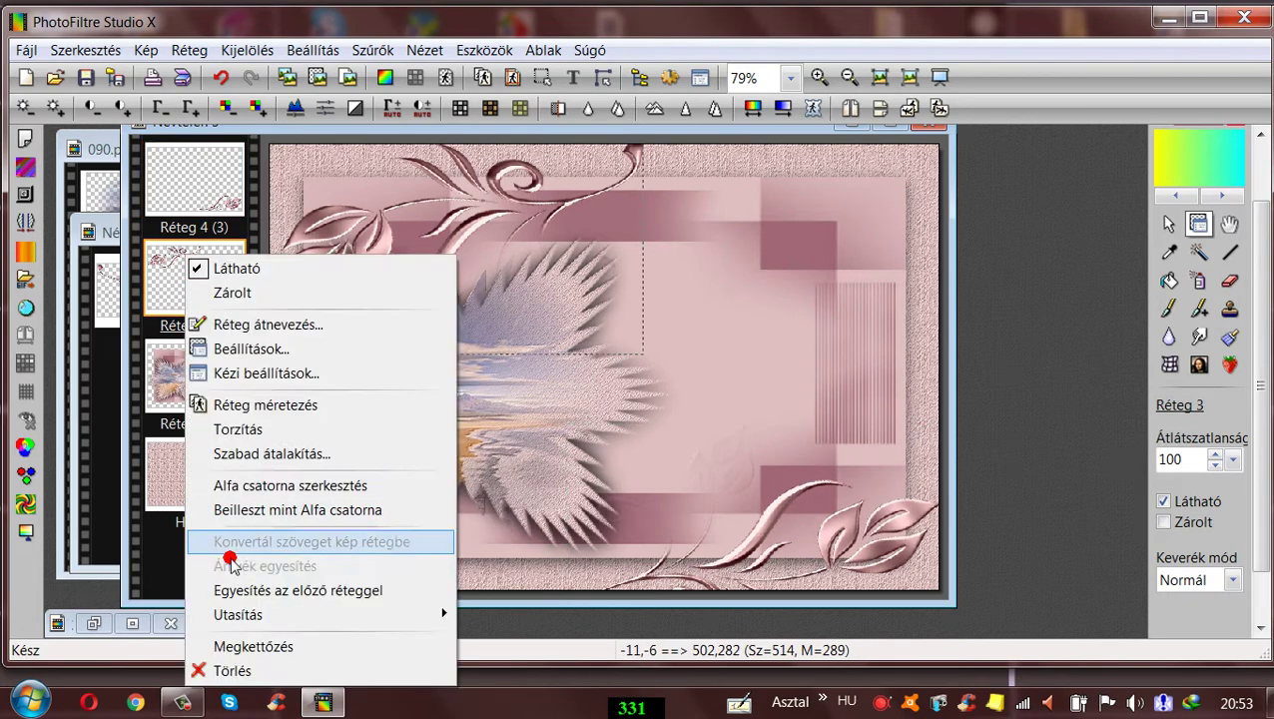
click(244, 592)
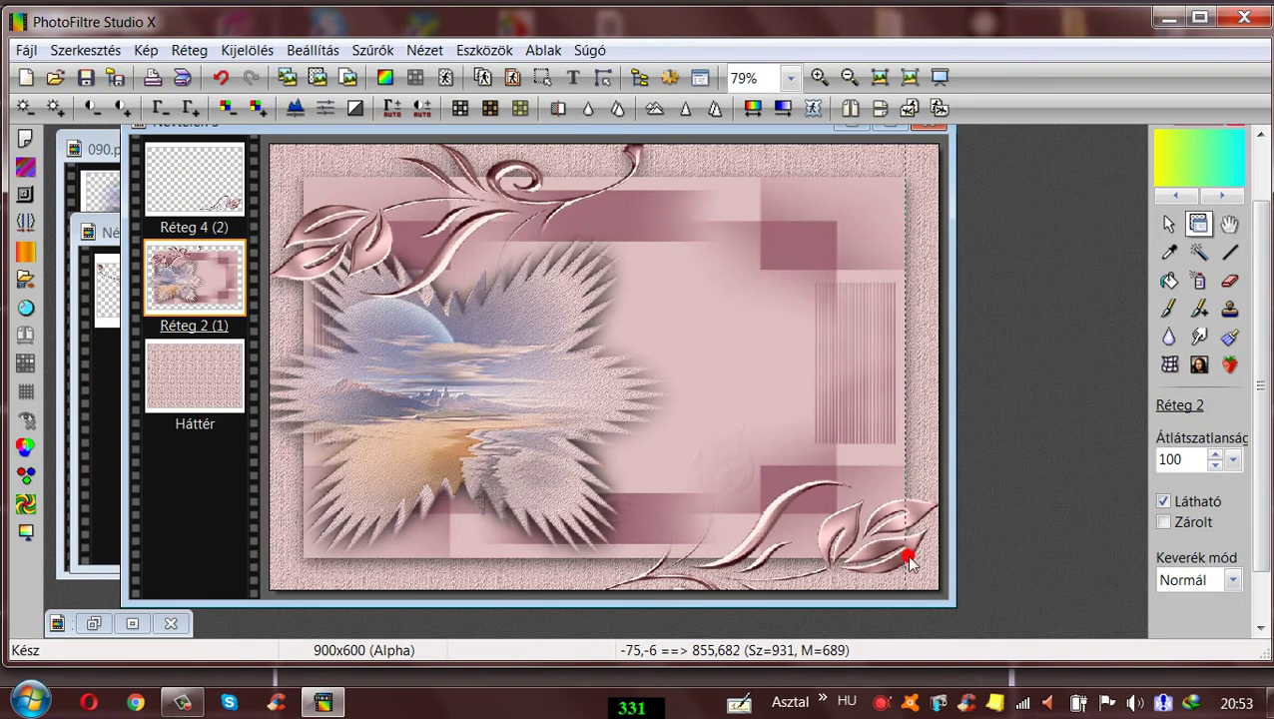
click(196, 183)
right_click(196, 184)
click(251, 520)
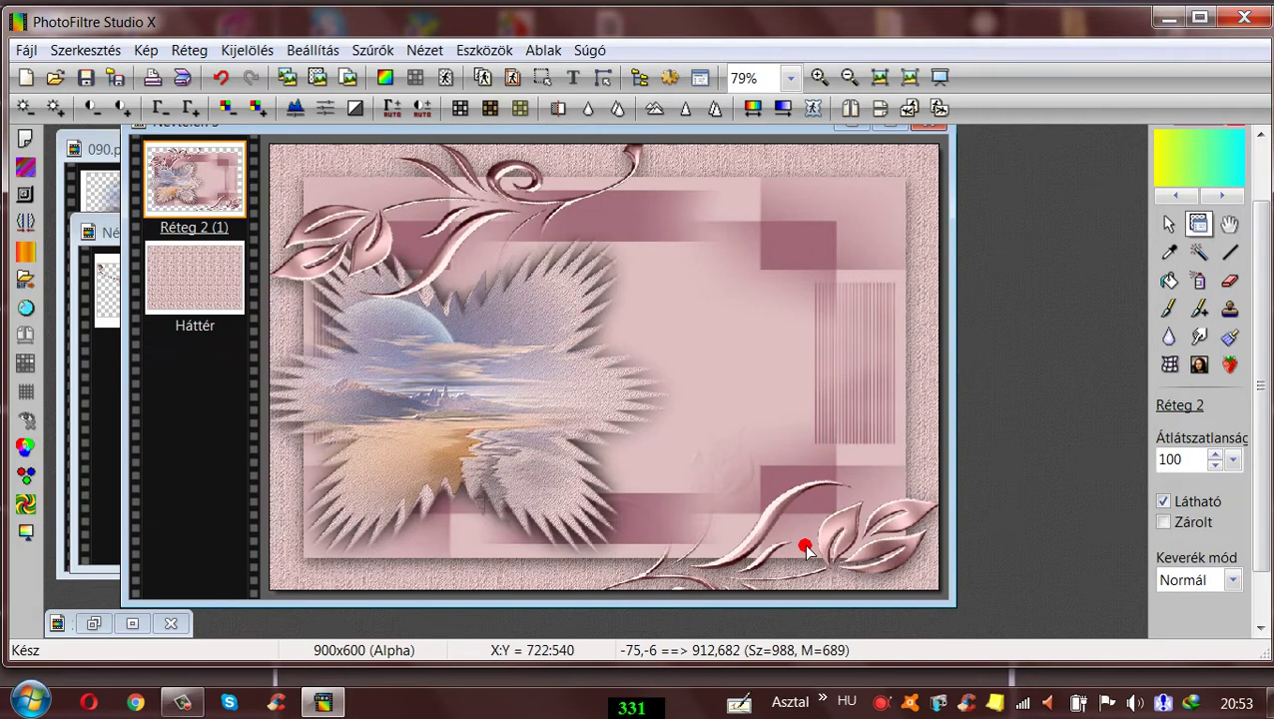
right_click(180, 190)
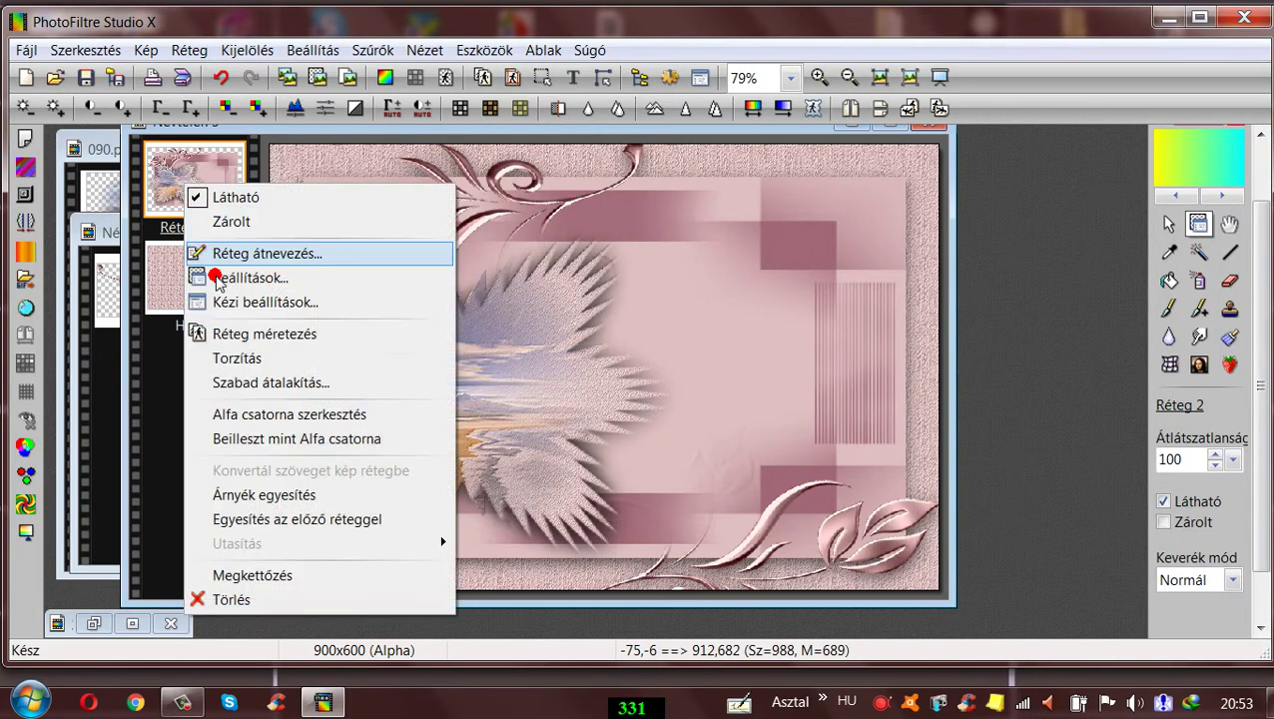
click(265, 520)
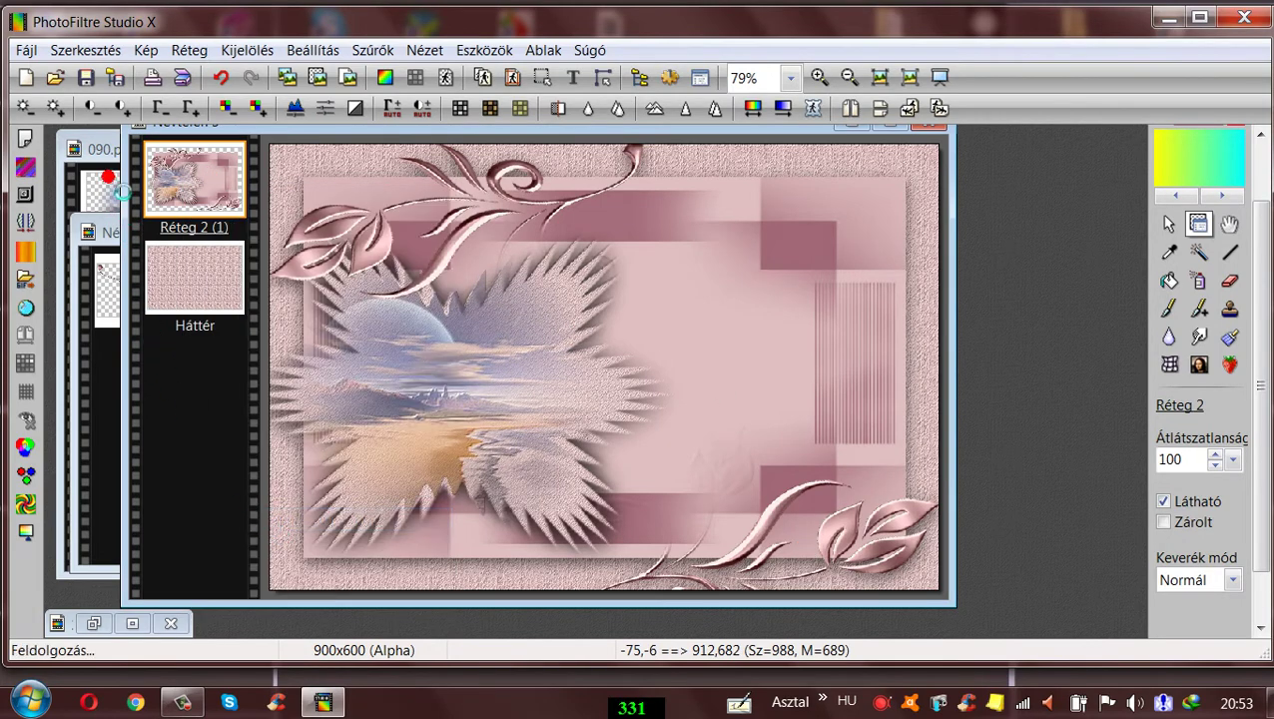
- Open the Névtelen 1 image from the 331 folder and copy its picture of the woman
click(56, 78)
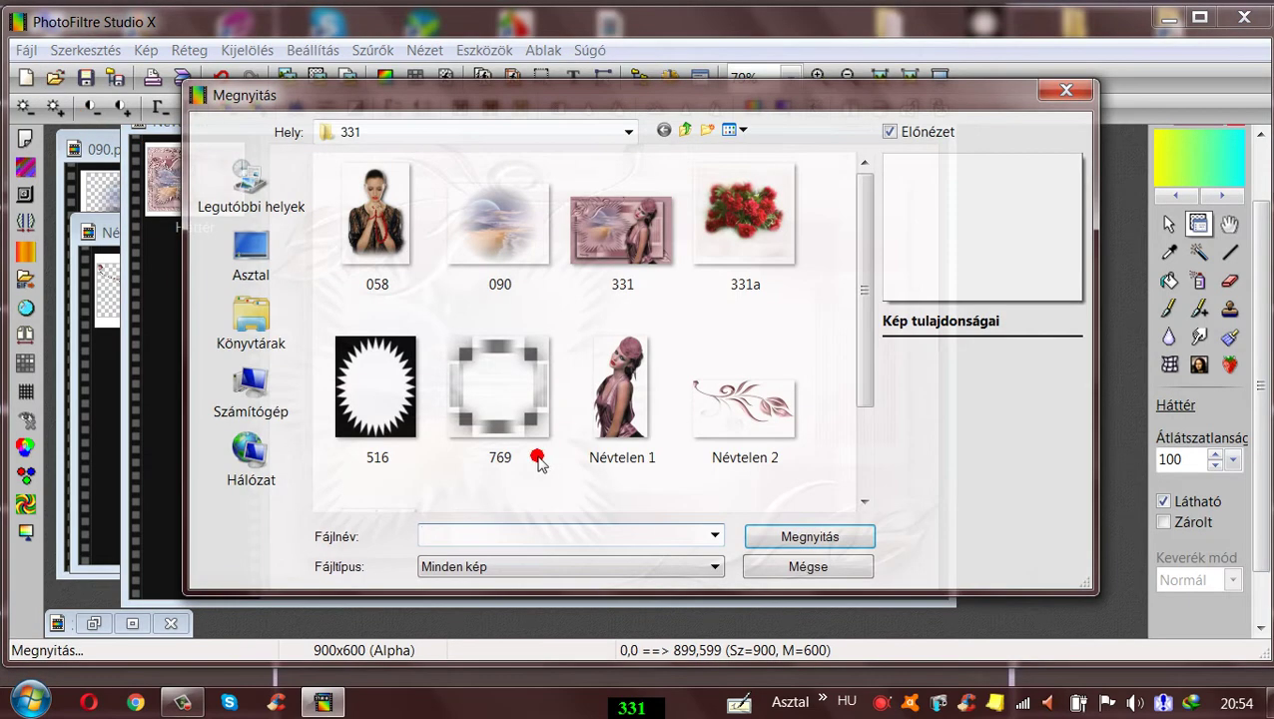
click(604, 392)
click(804, 534)
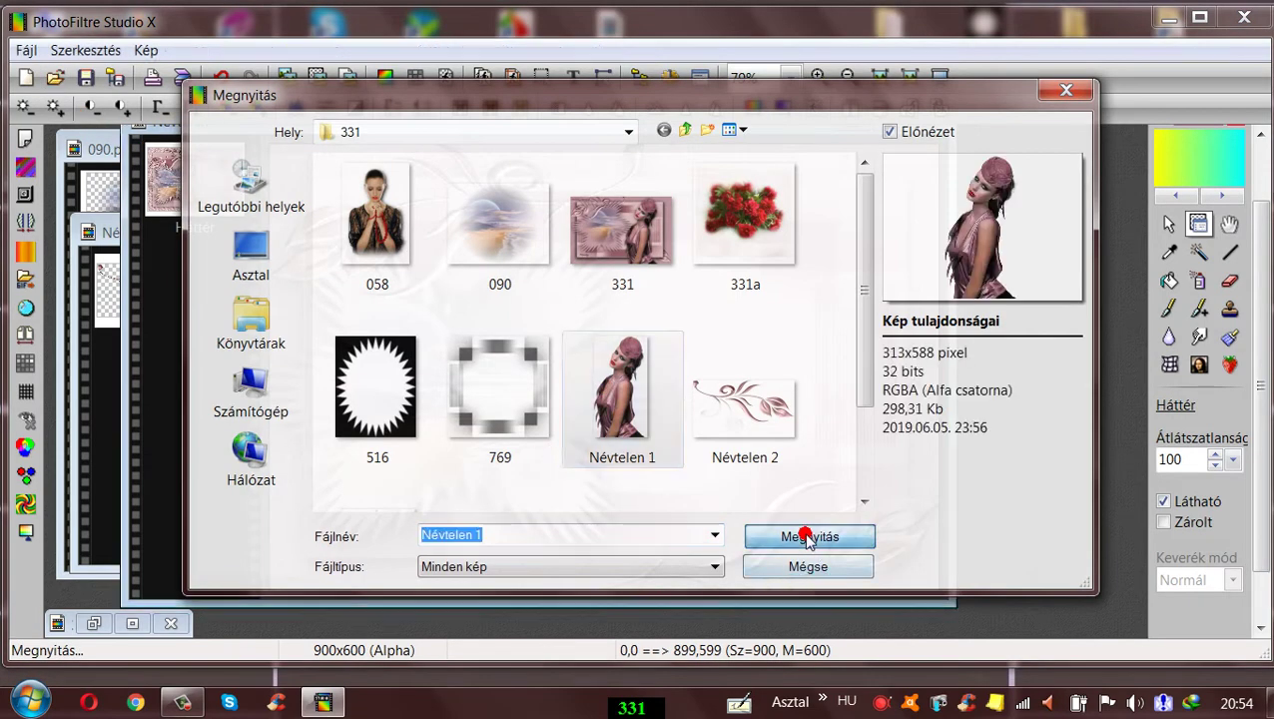
click(85, 50)
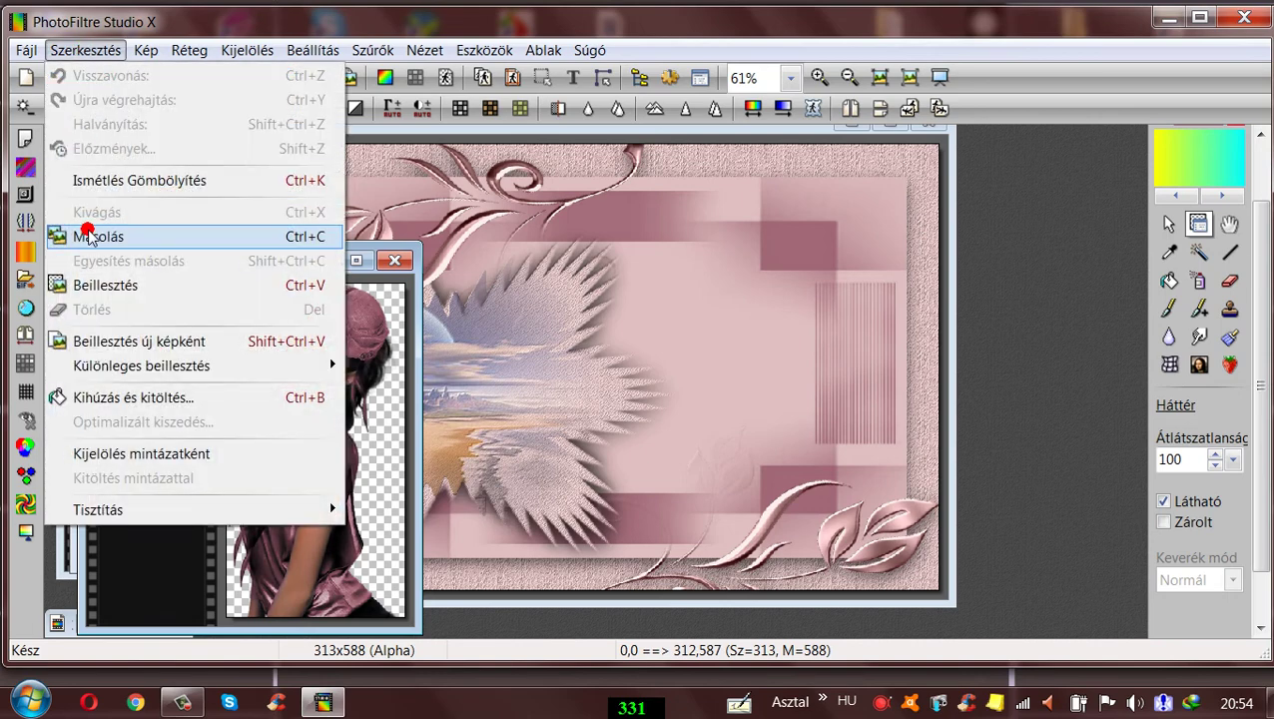
click(85, 233)
- Paste the woman's picture into the collage as a new layer
click(288, 148)
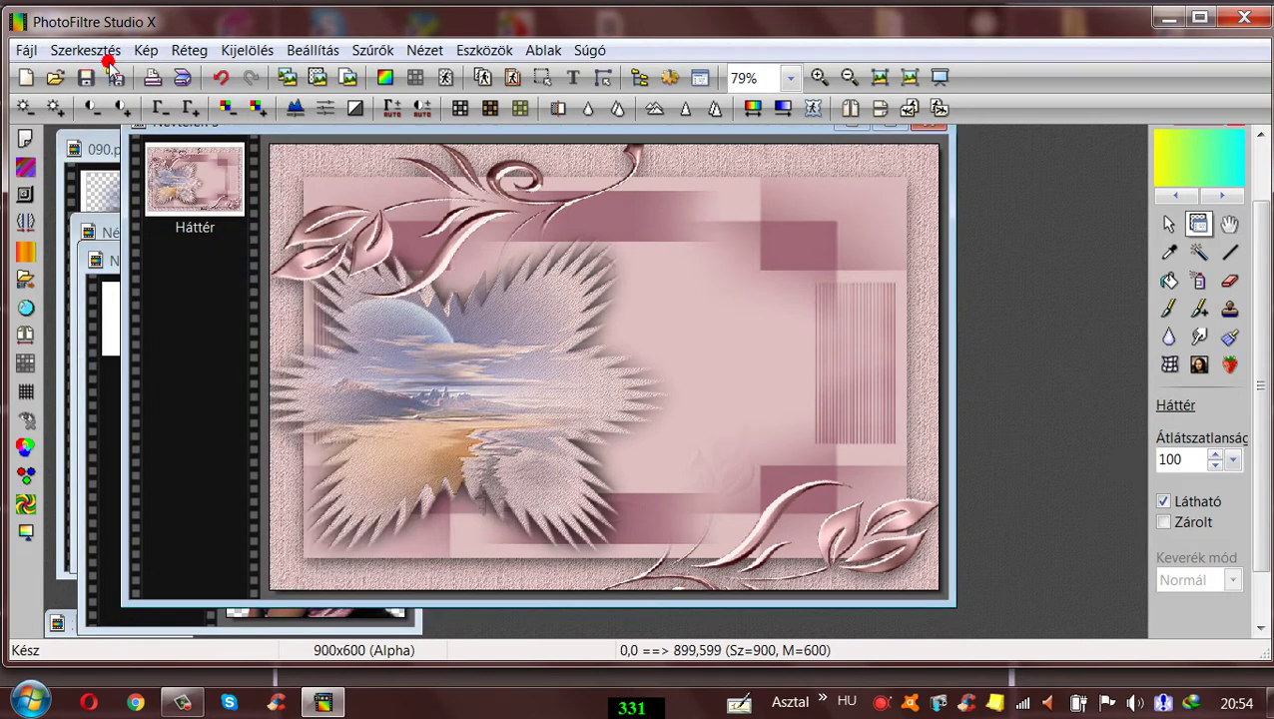
click(86, 49)
click(95, 284)
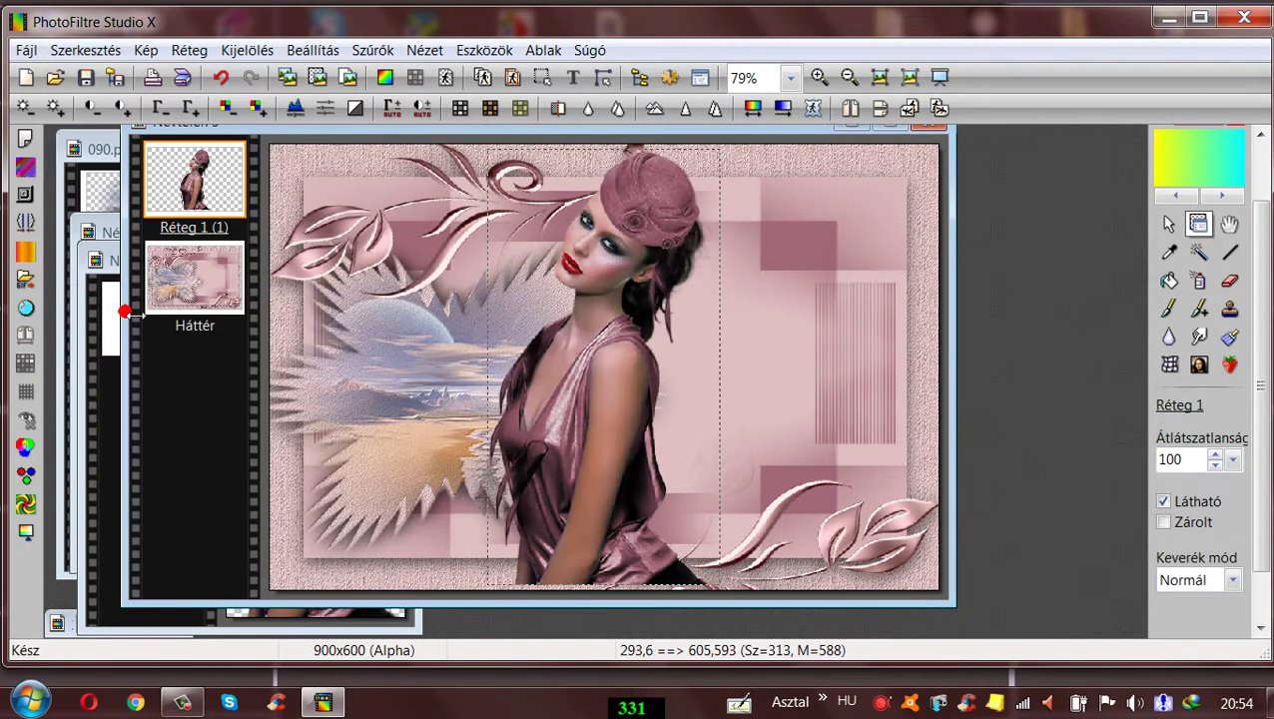
- Try the woman over the starburst, and place her in the collage's right half with her frame starting at about 484,7
drag(596, 408, 739, 423)
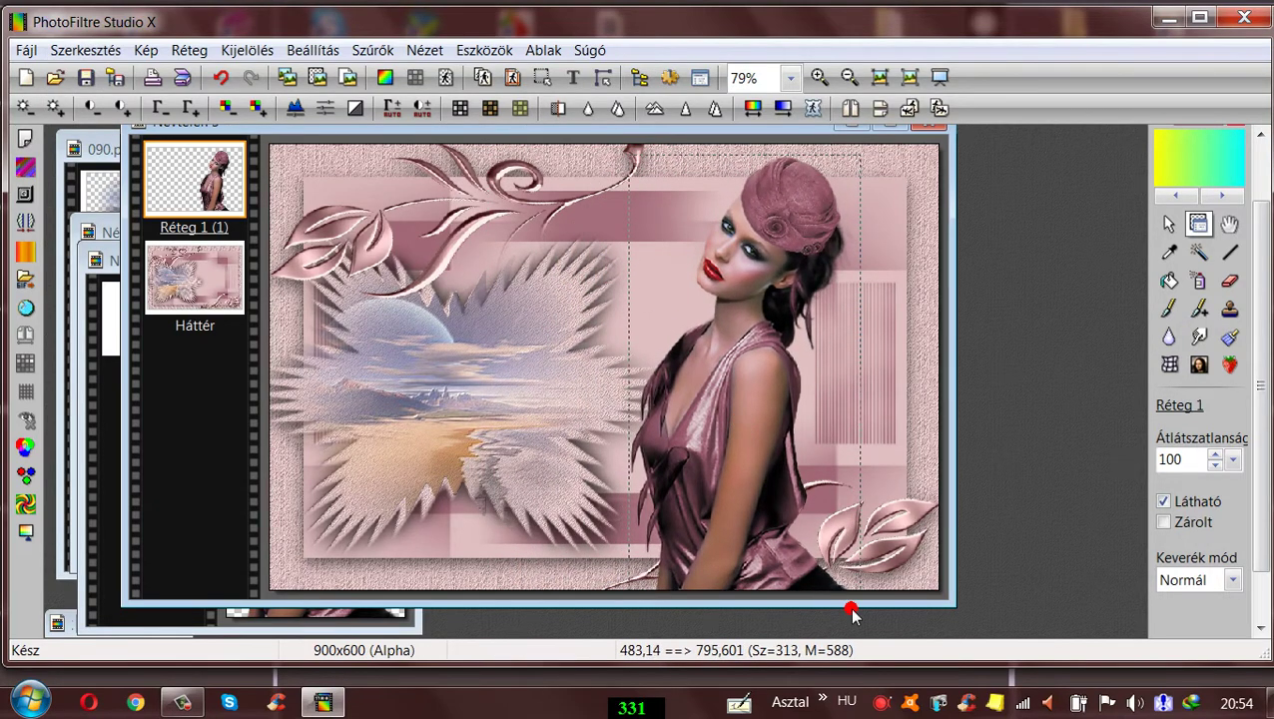
drag(747, 437, 742, 432)
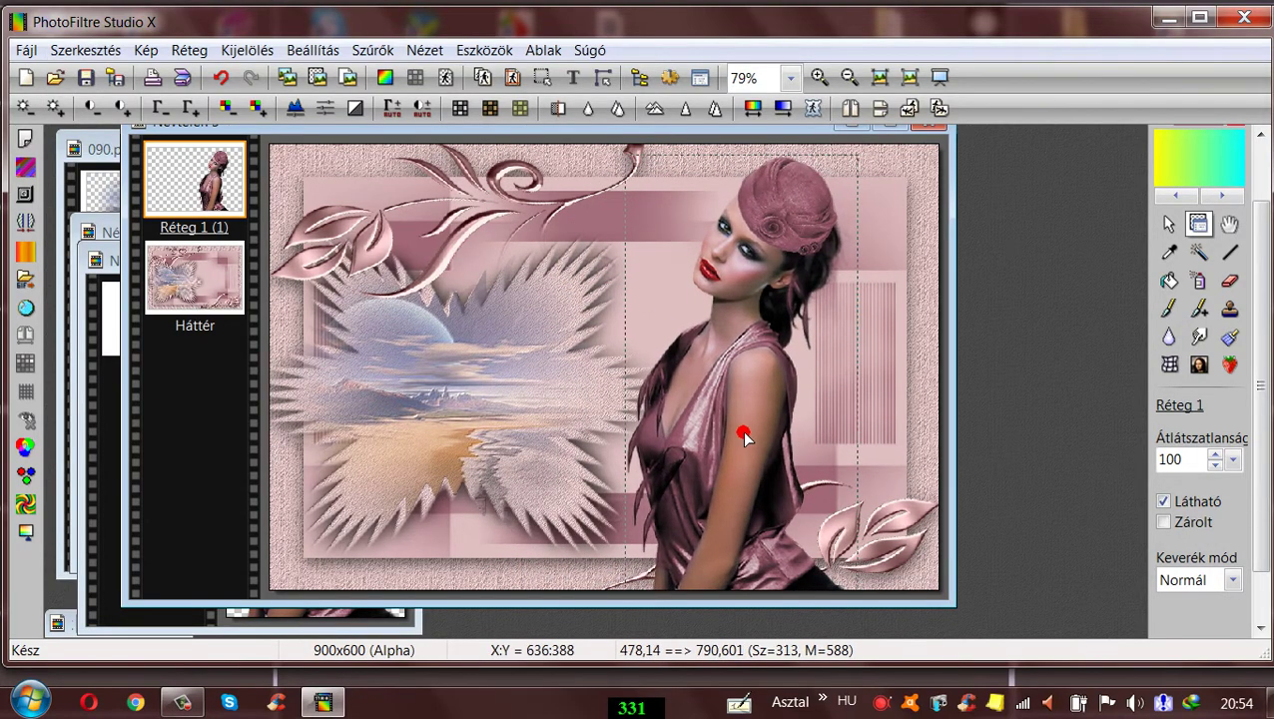
drag(781, 253, 478, 269)
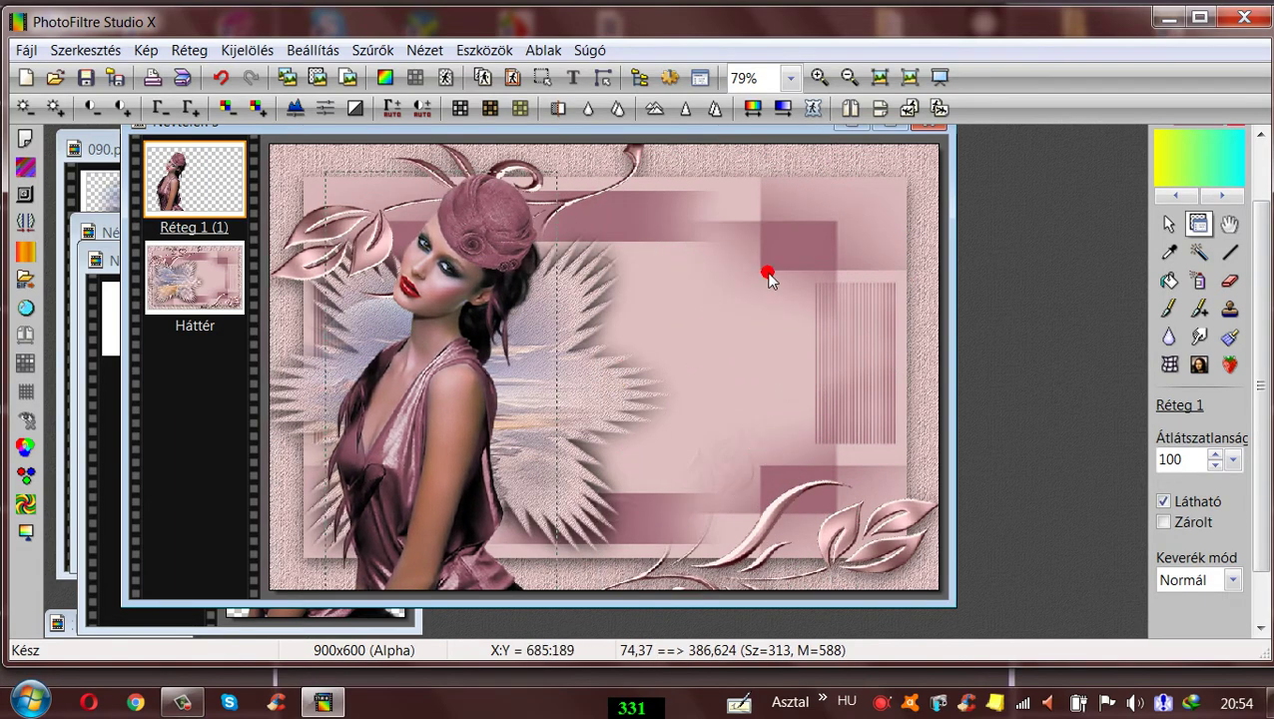
drag(475, 297, 720, 277)
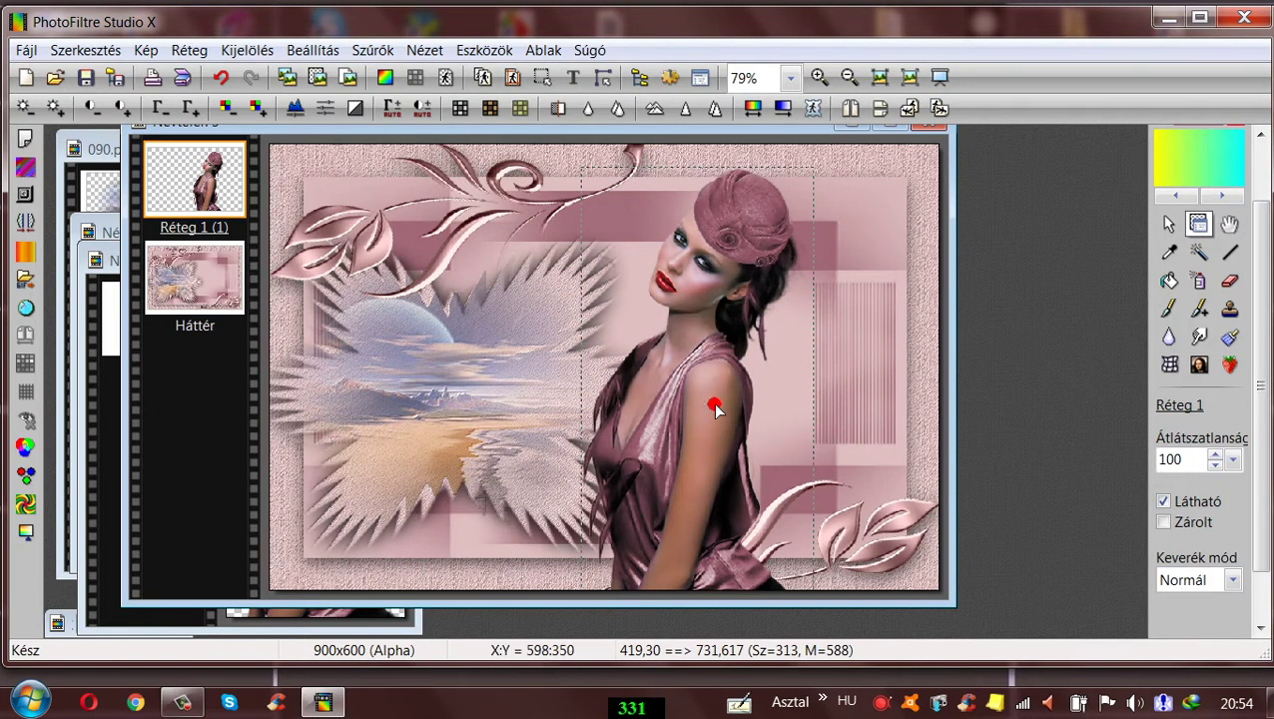
drag(717, 404, 761, 389)
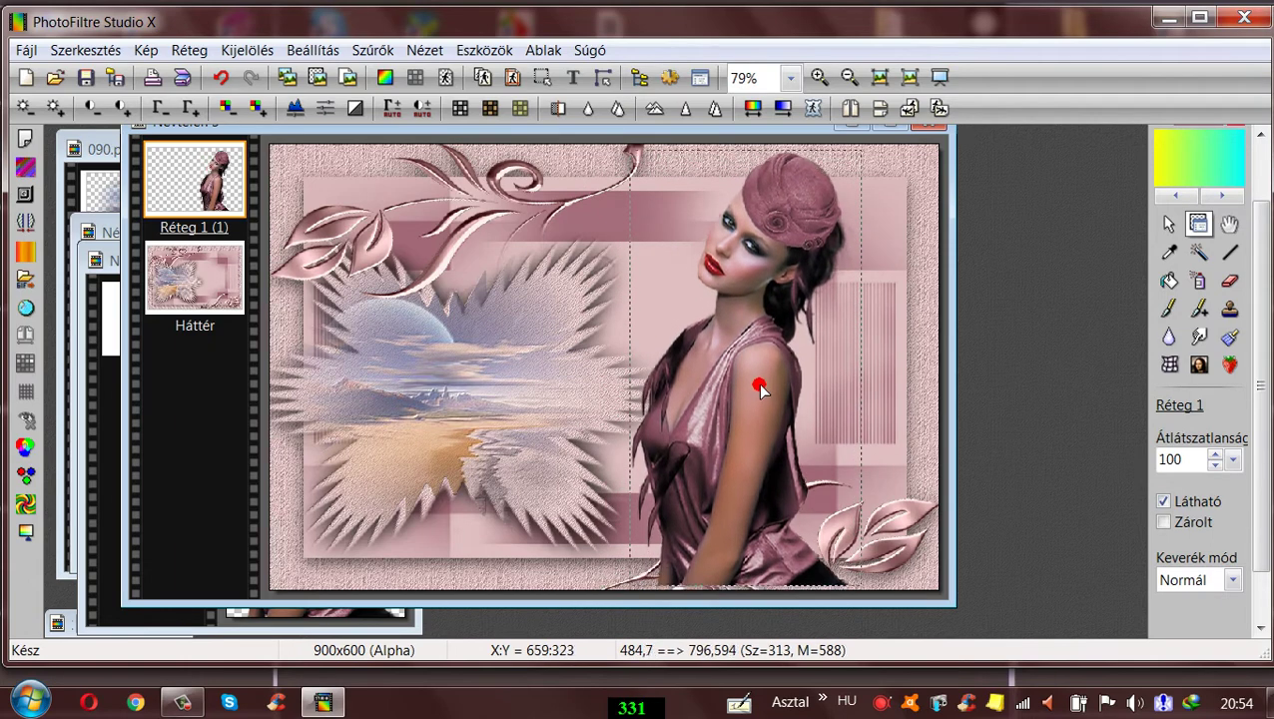
- Enlarge the woman's layer to 120% with a free transform, leaving rotation and skew at zero
right_click(192, 174)
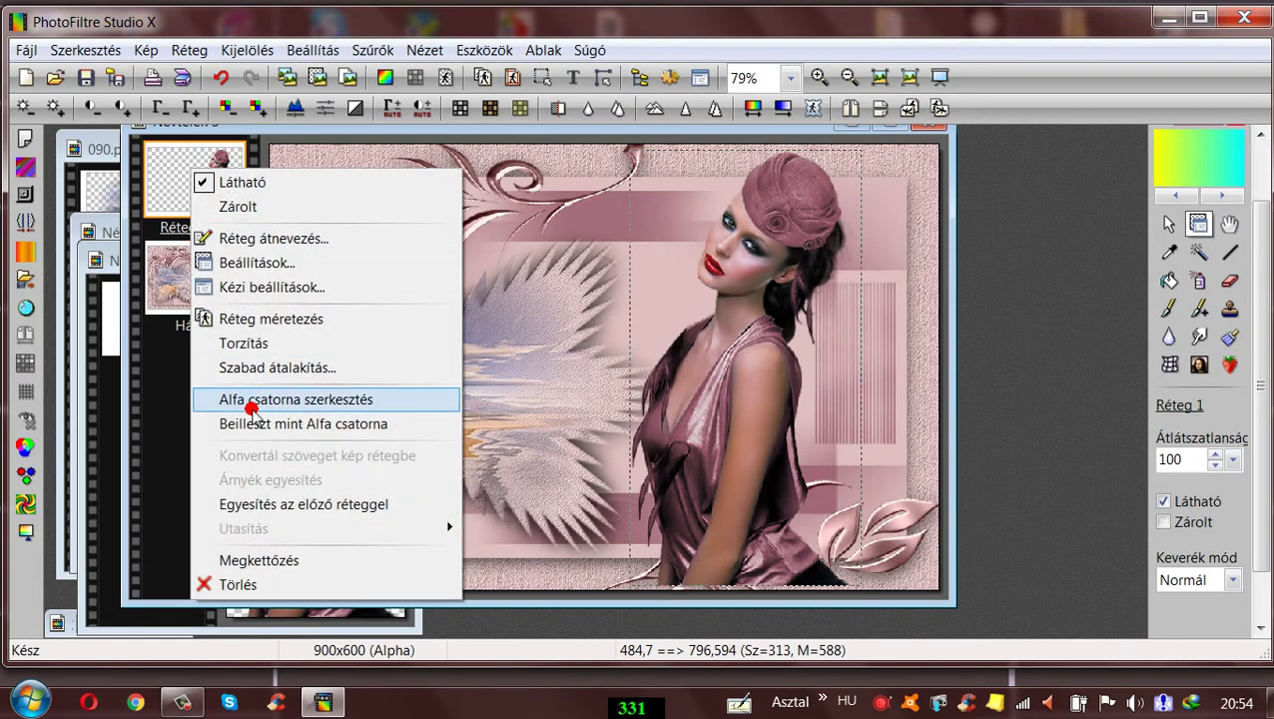
click(251, 363)
click(1103, 297)
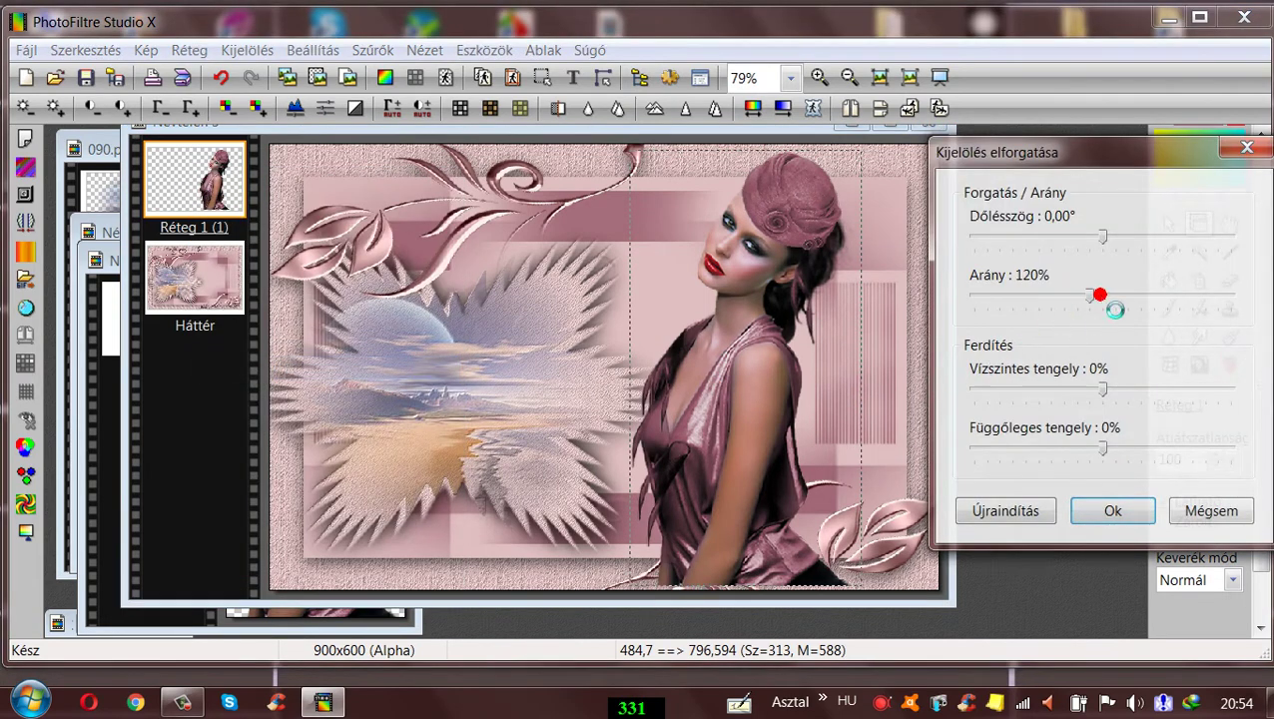
click(1099, 508)
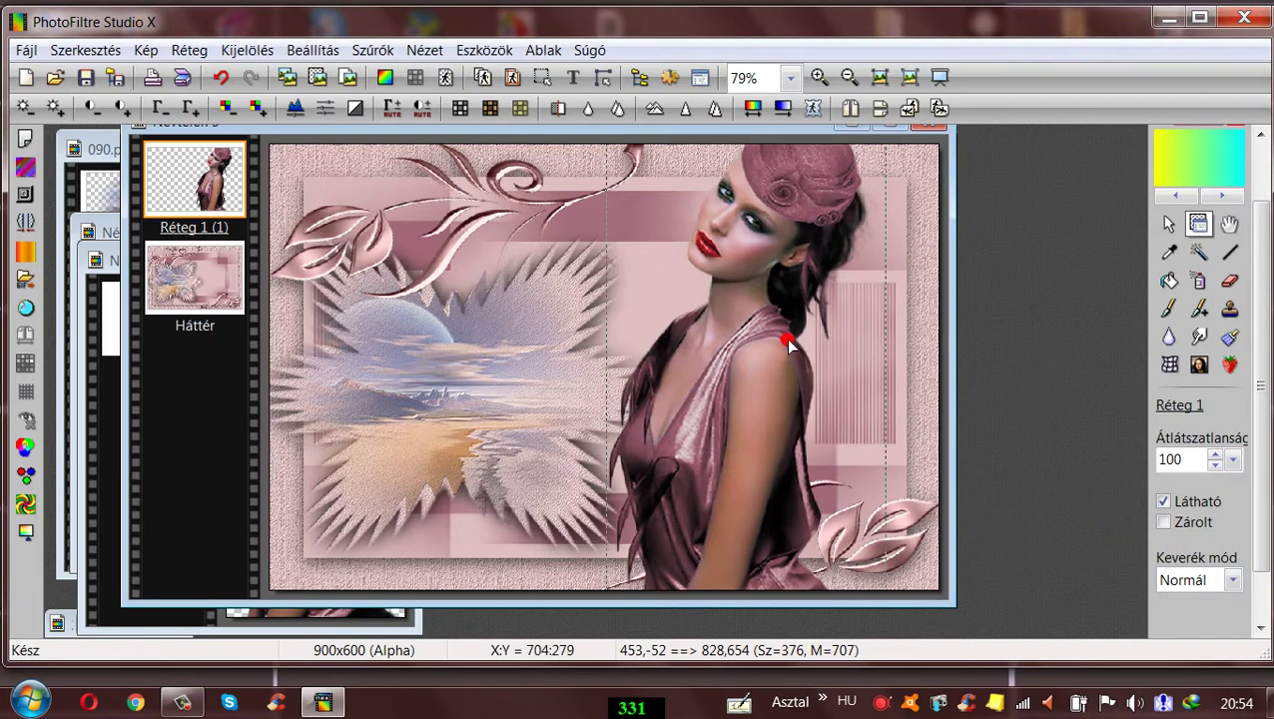
- Move the woman's layer down to start at about 455,-3 and reduce it to 95% with a free transform
drag(753, 285, 750, 325)
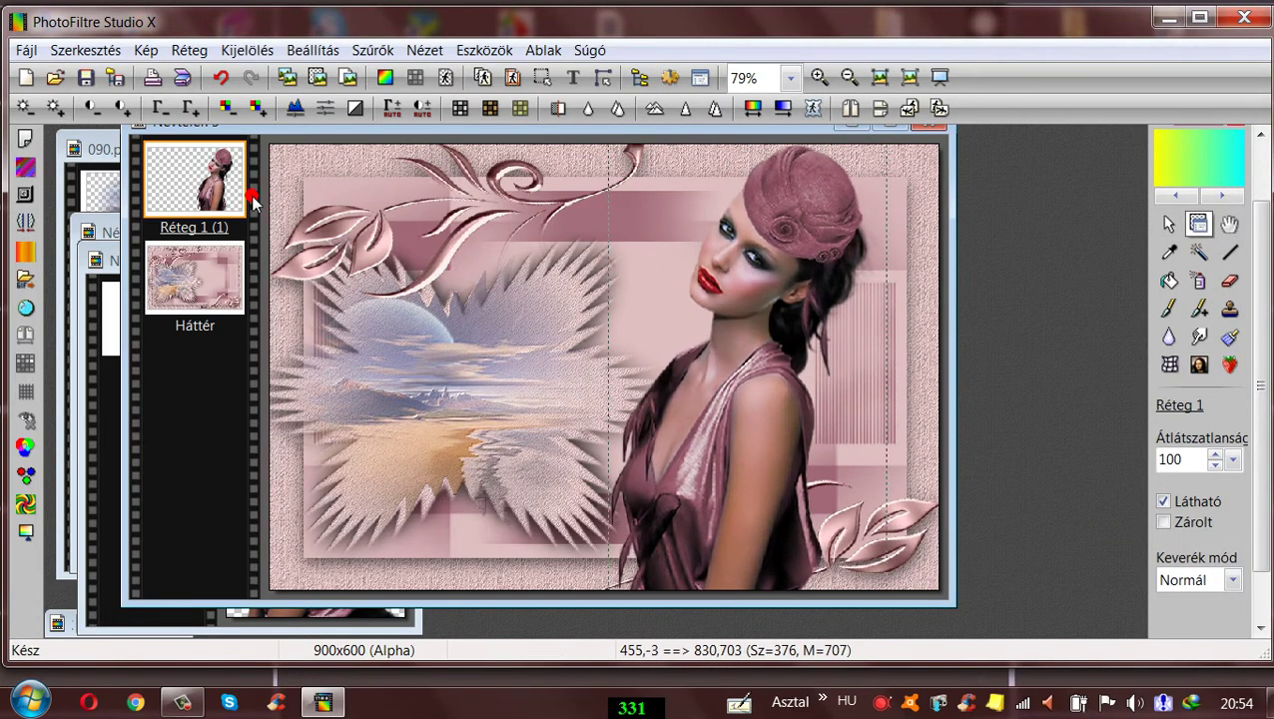
right_click(199, 185)
click(244, 379)
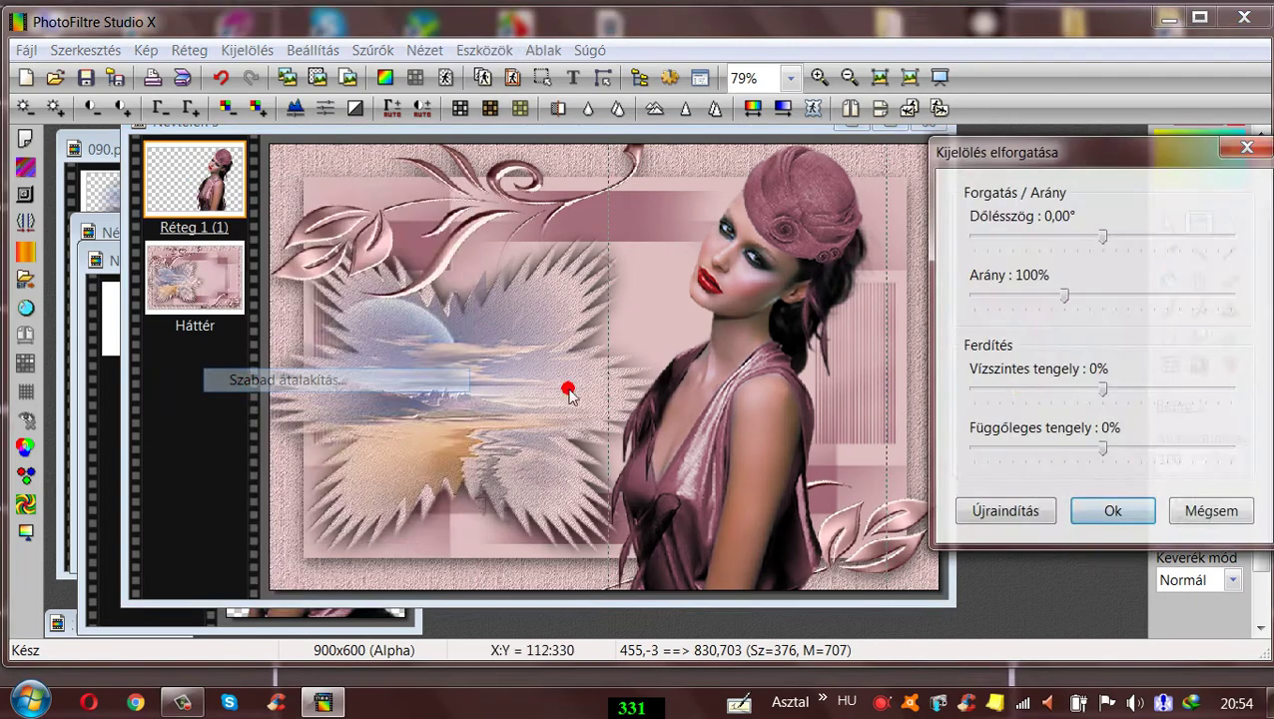
click(1049, 296)
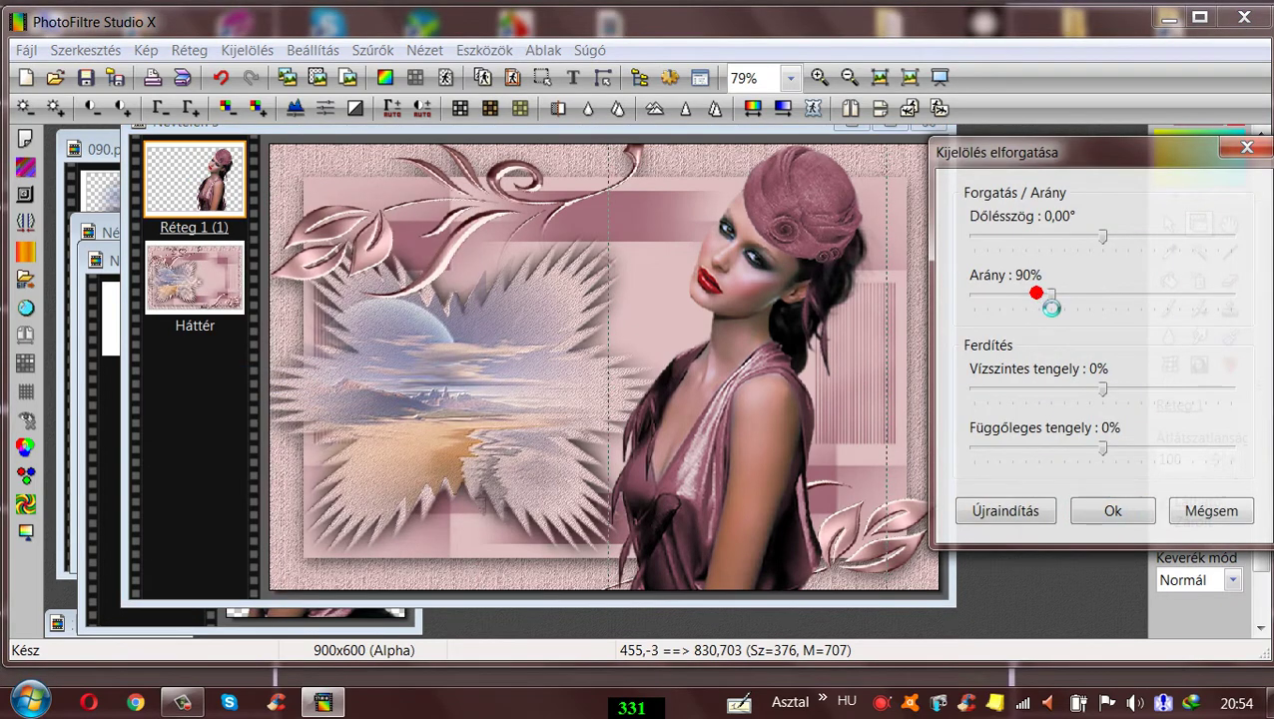
click(1073, 295)
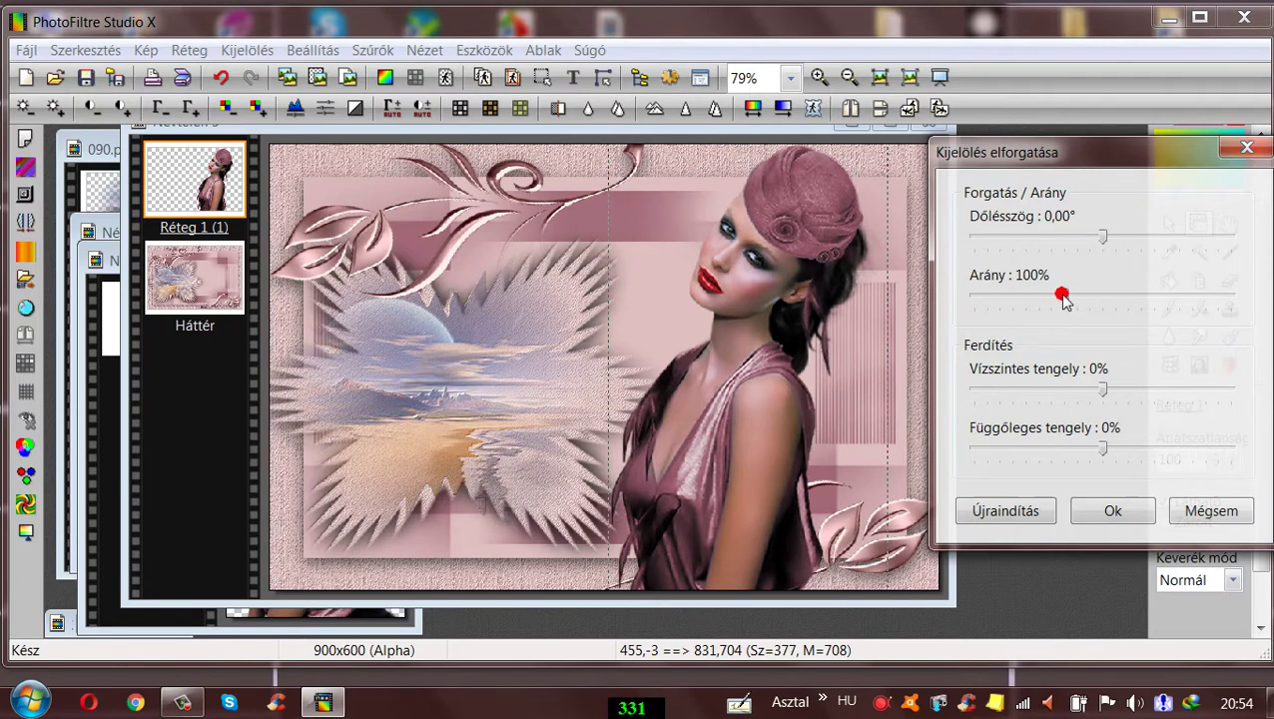
drag(1065, 294, 1058, 292)
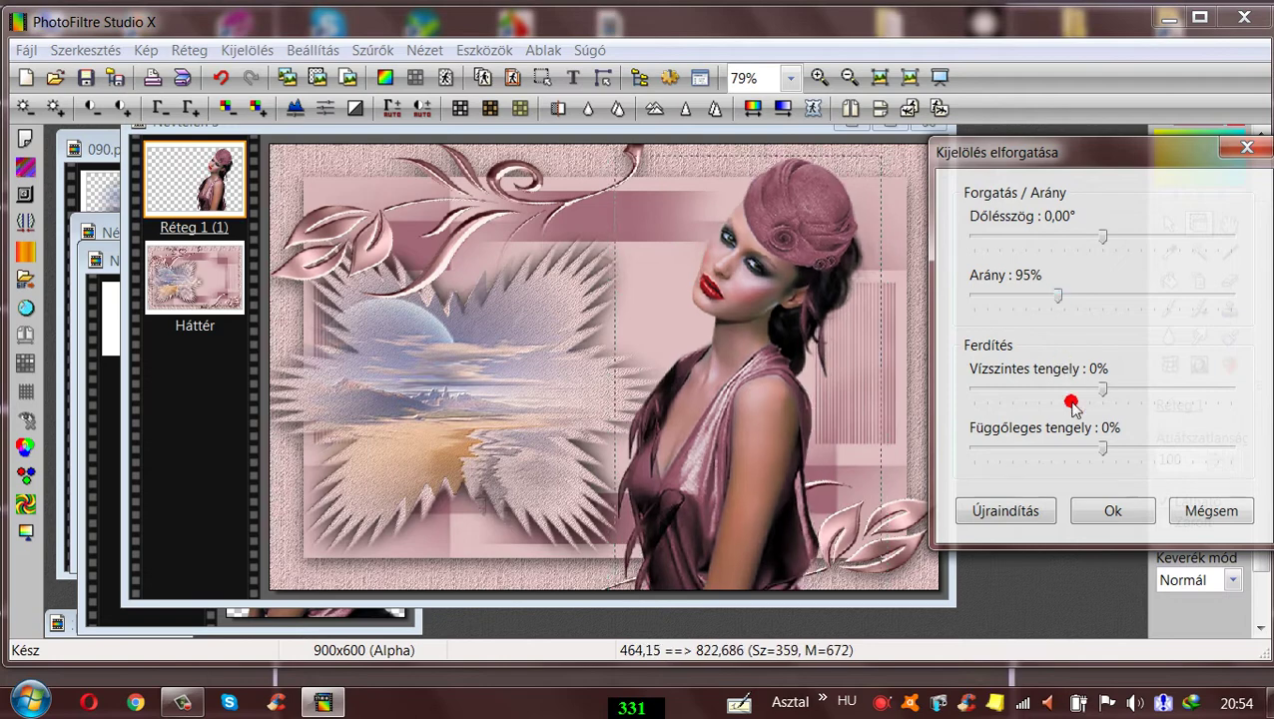
click(1096, 513)
- Shift the woman beside the starburst so her layer starts at about 433,-21, and deselect the layer
mouse_move(748, 328)
mouse_down()
mouse_move(762, 315)
mouse_move(736, 232)
mouse_move(736, 326)
mouse_up()
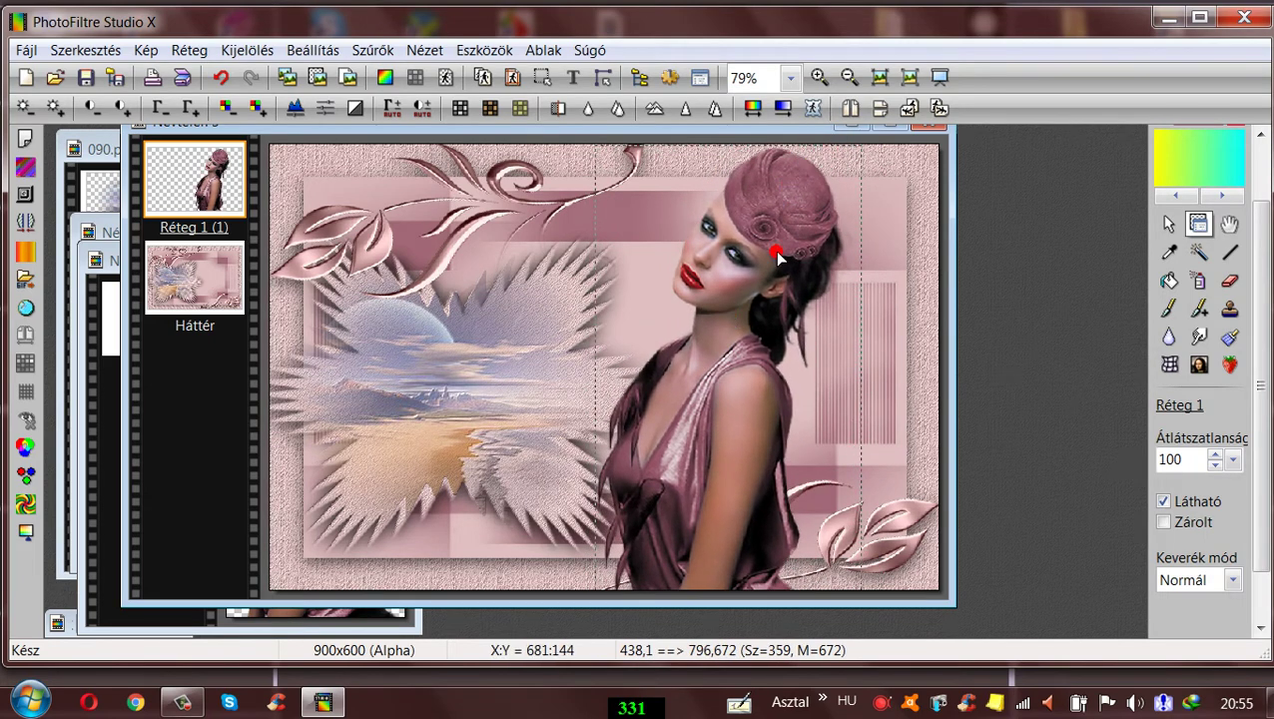
drag(779, 258, 806, 264)
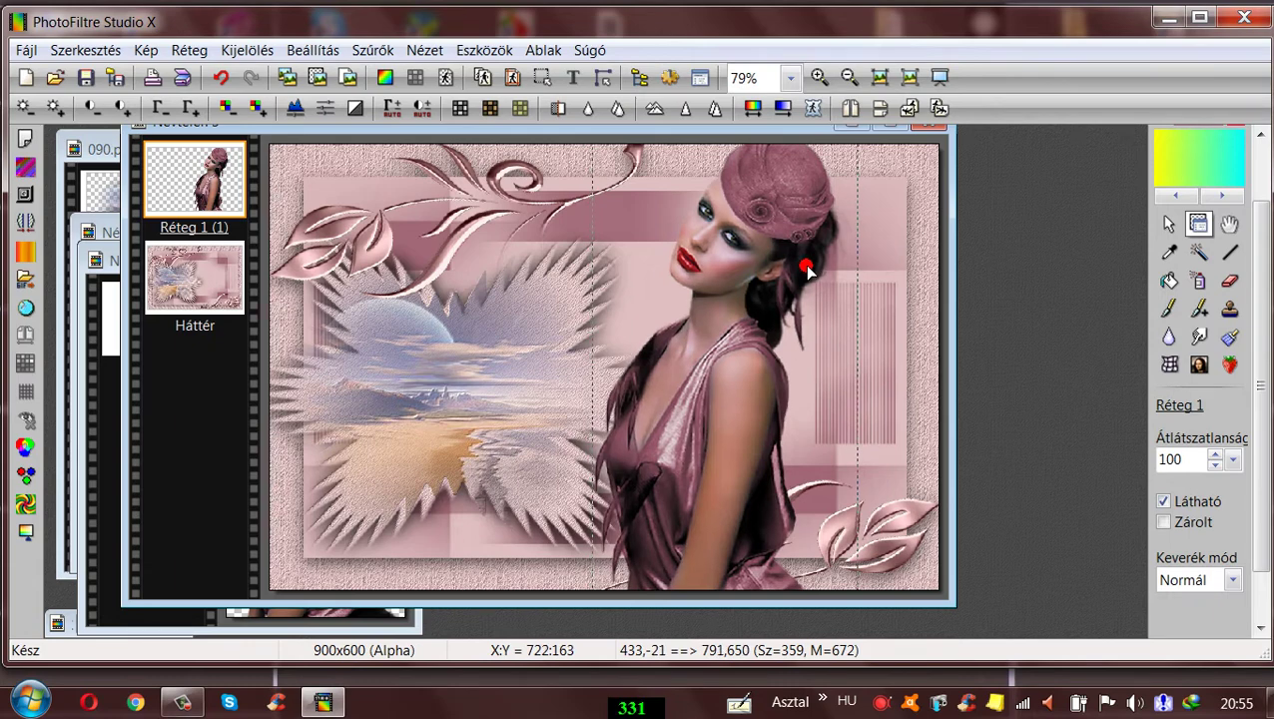
click(370, 360)
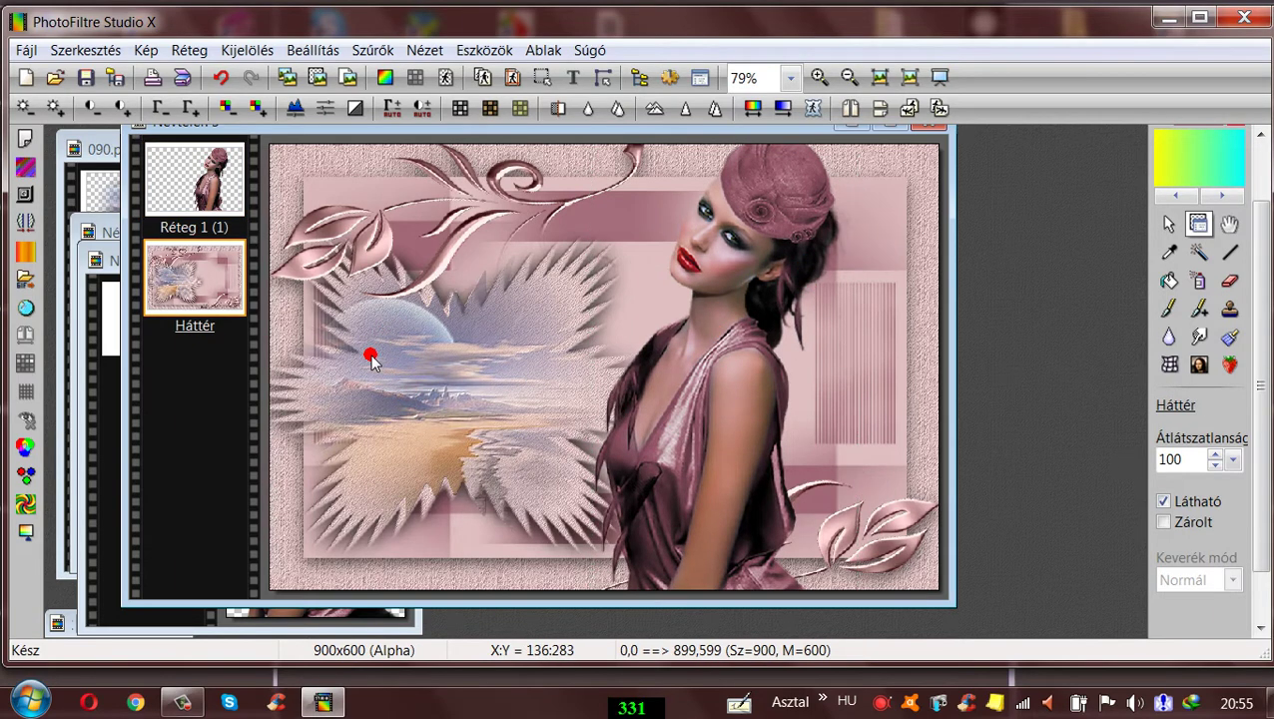
- Give the woman's layer a black shadow with X and Y offsets of 3 and radius 30, and merge it into the background
click(182, 171)
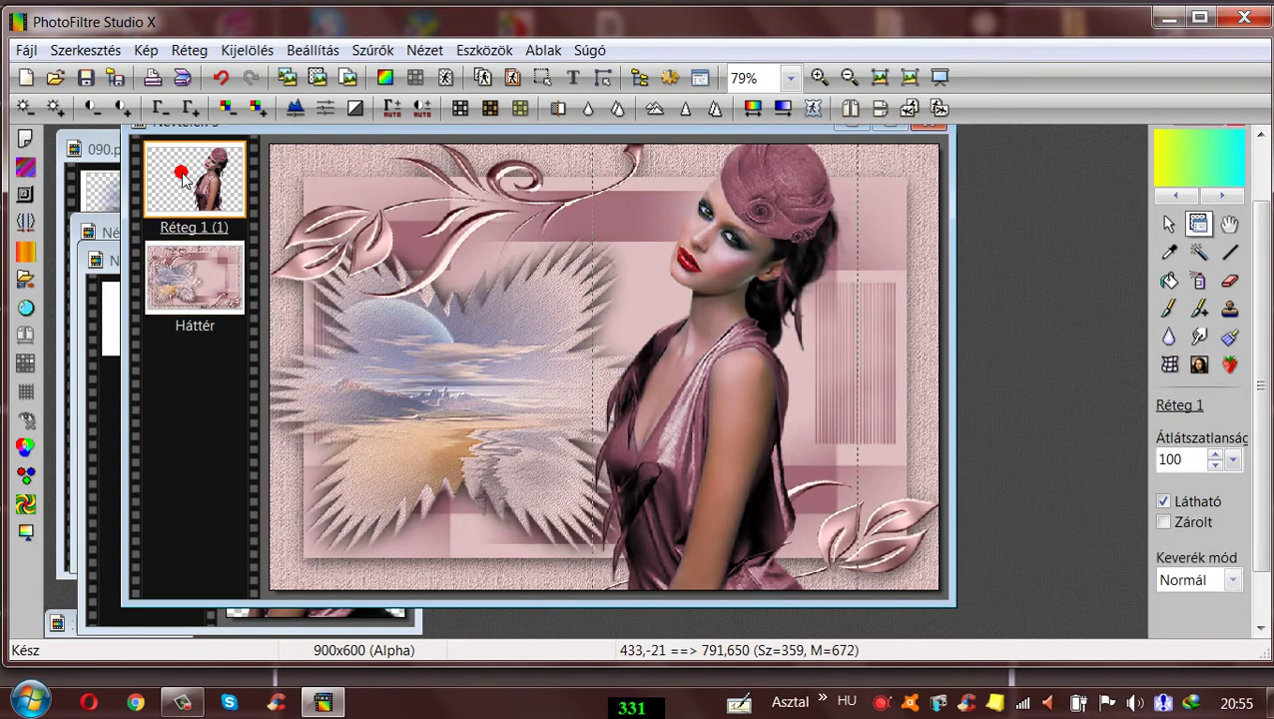
click(189, 49)
click(199, 284)
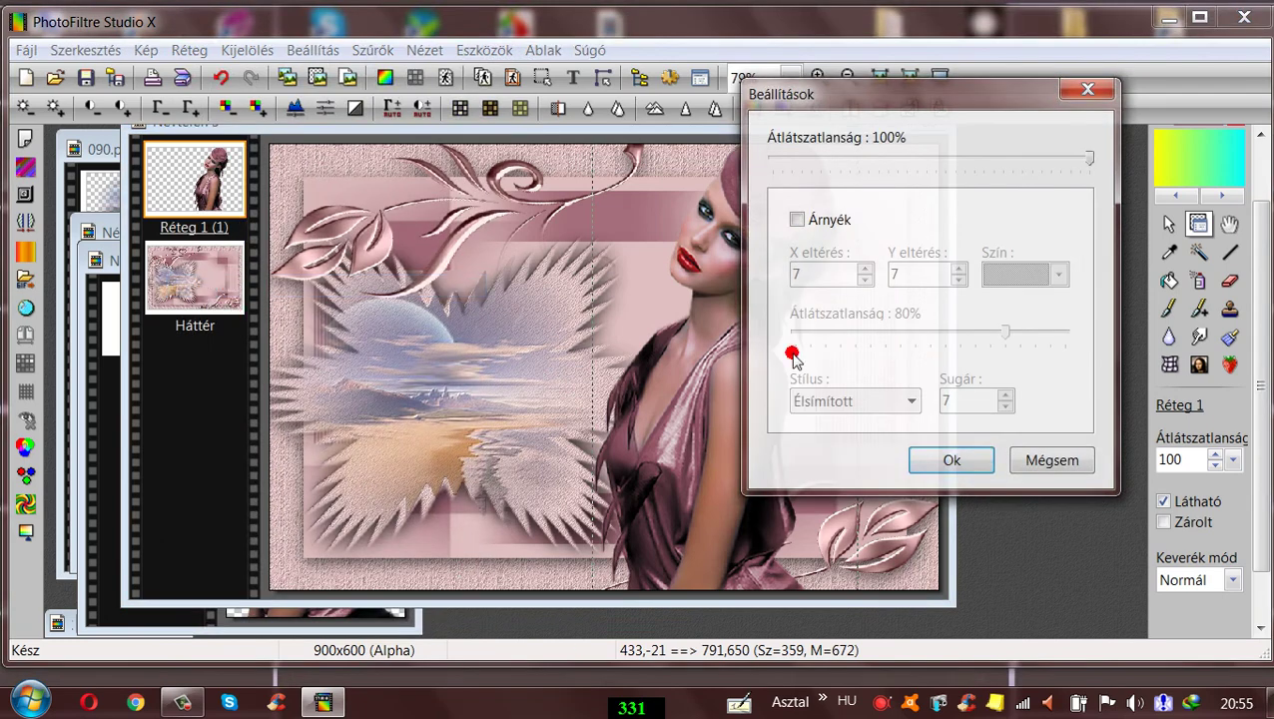
click(797, 218)
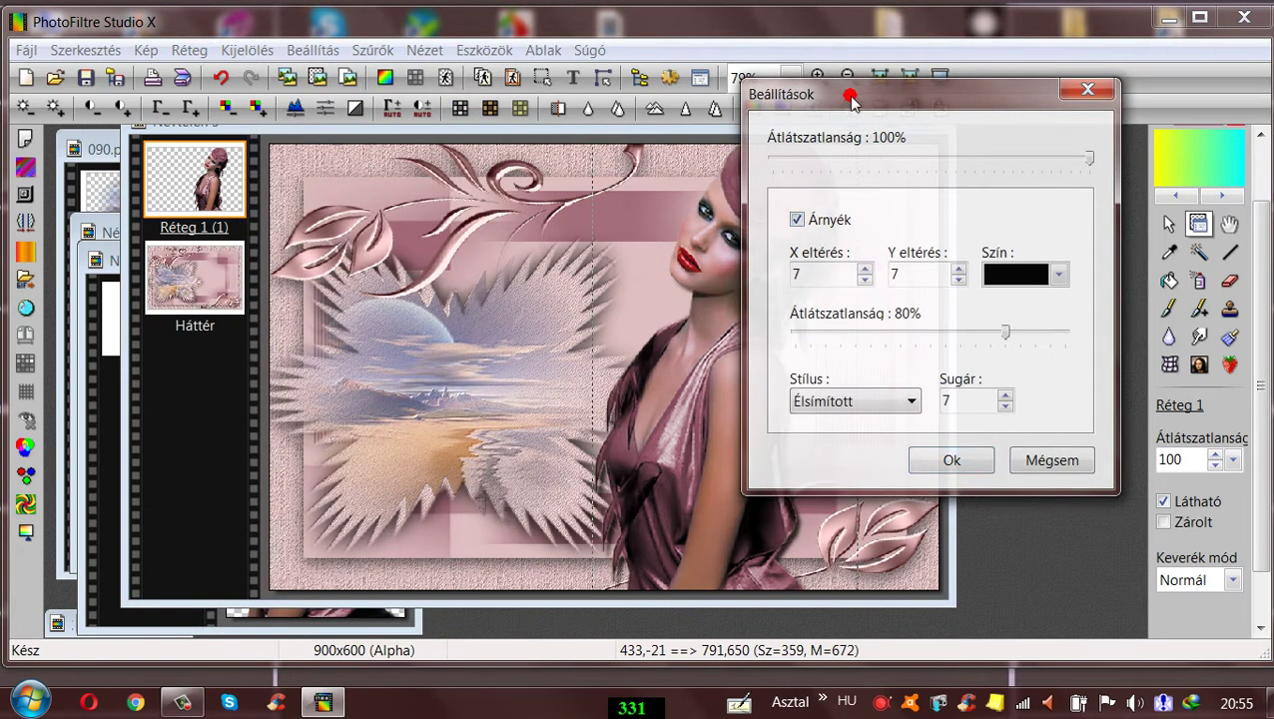
drag(850, 99, 160, 72)
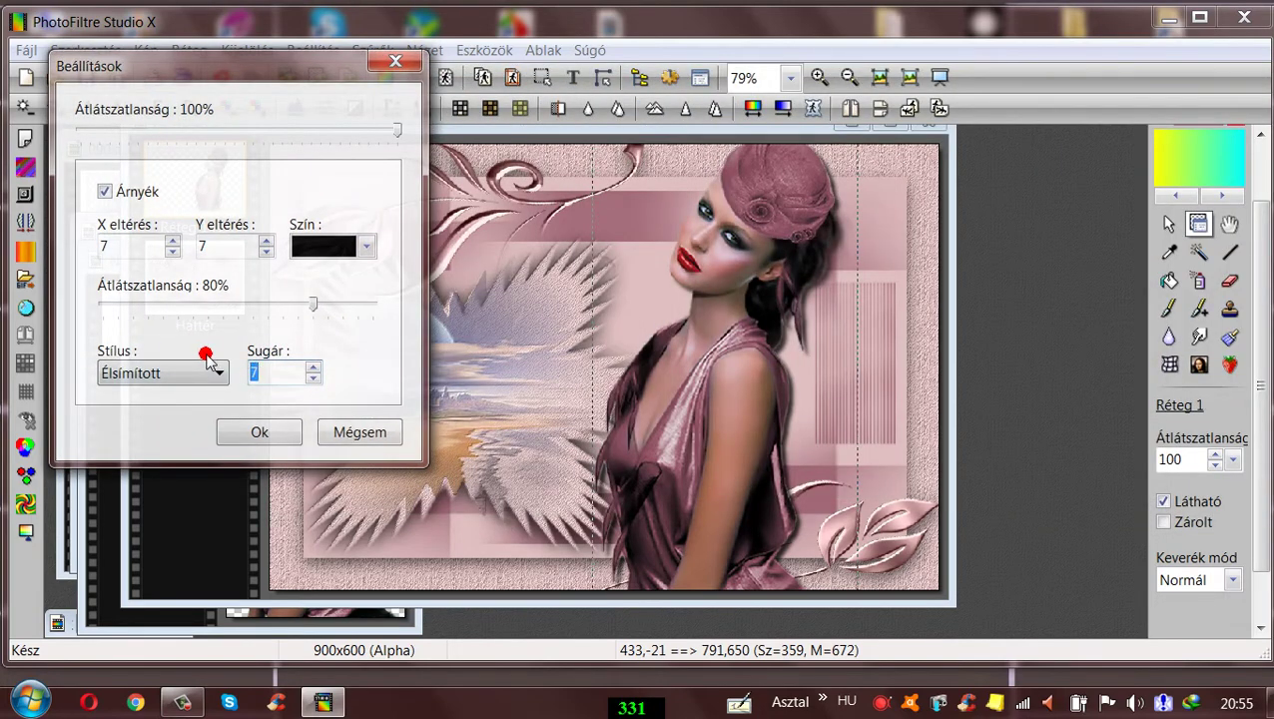
text(30)
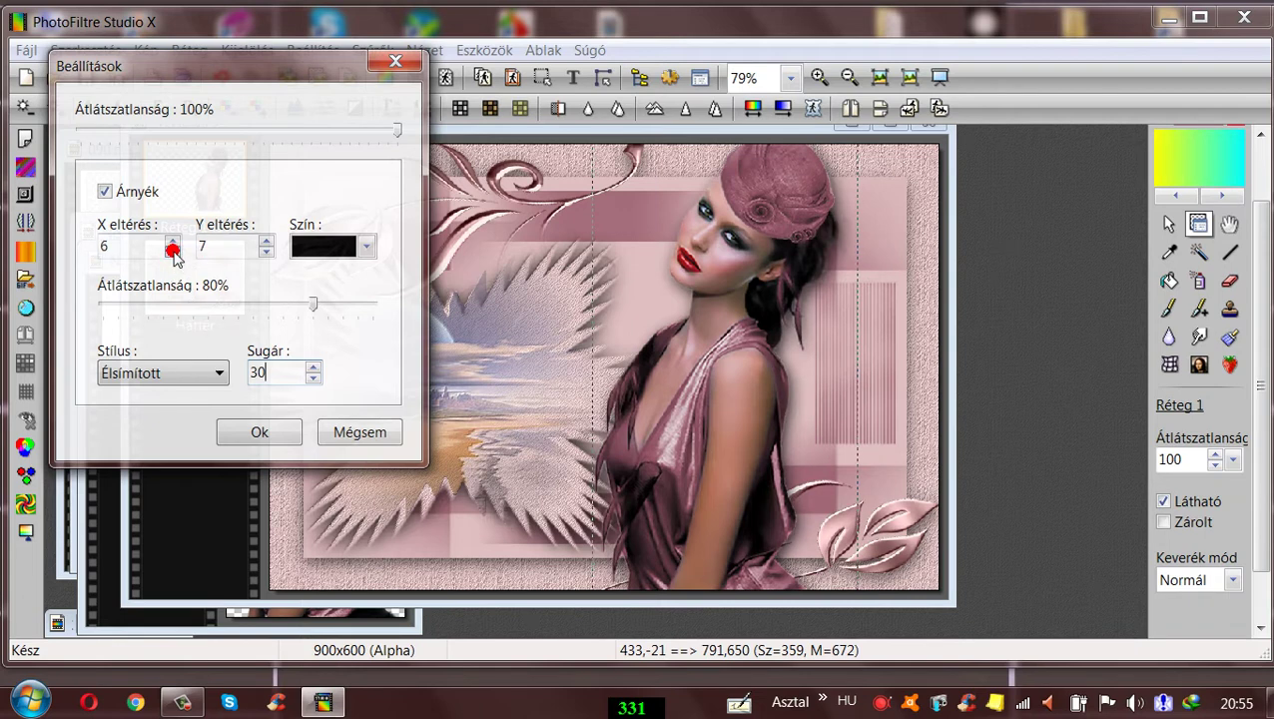
click(265, 251)
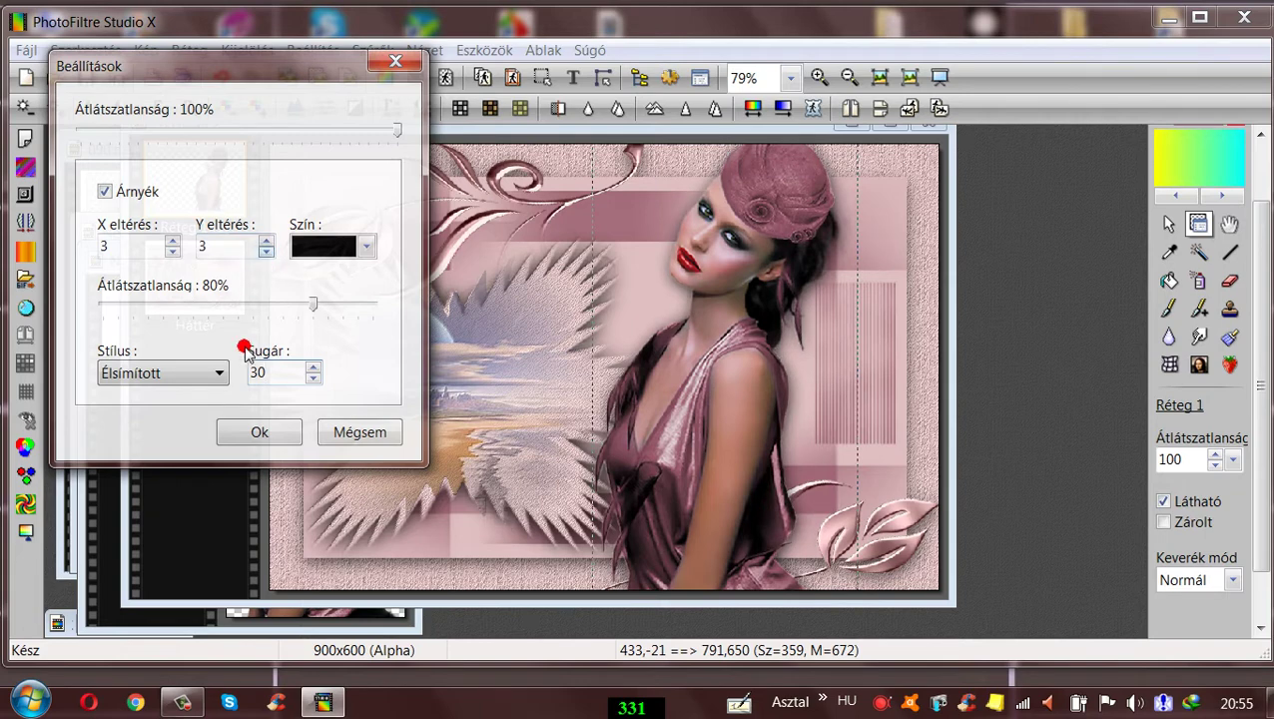
click(260, 435)
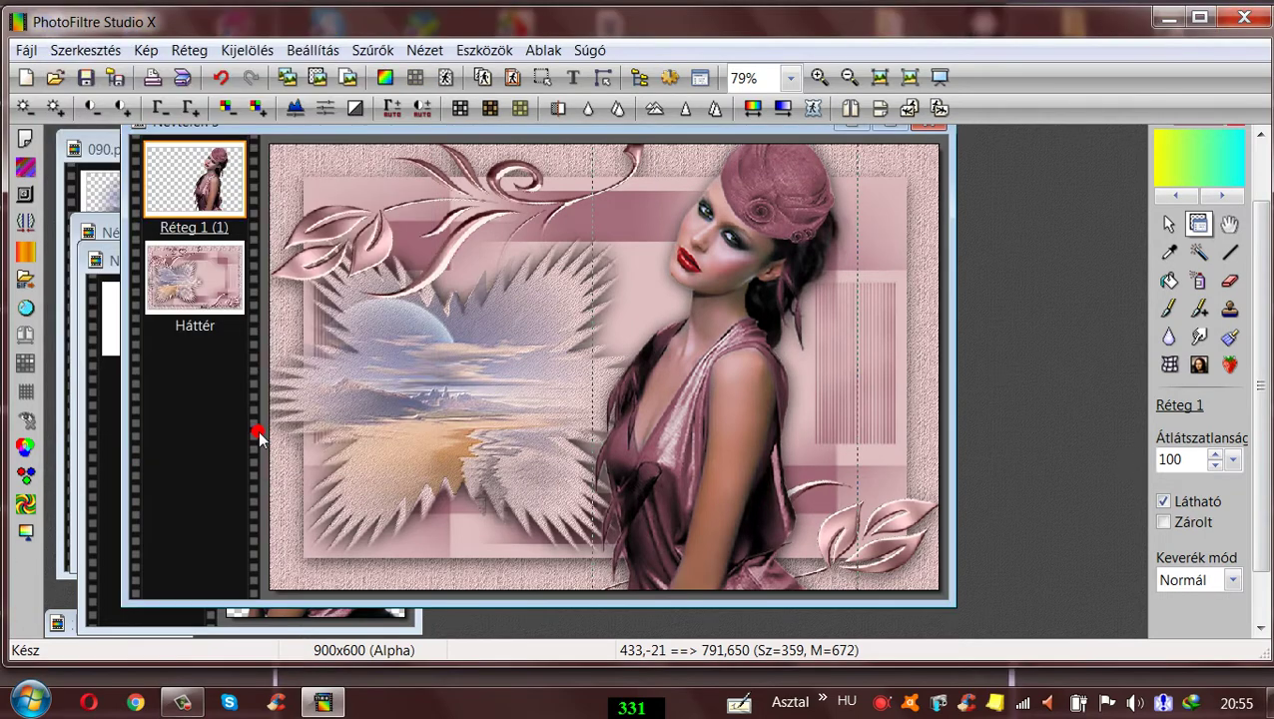
right_click(215, 180)
click(258, 512)
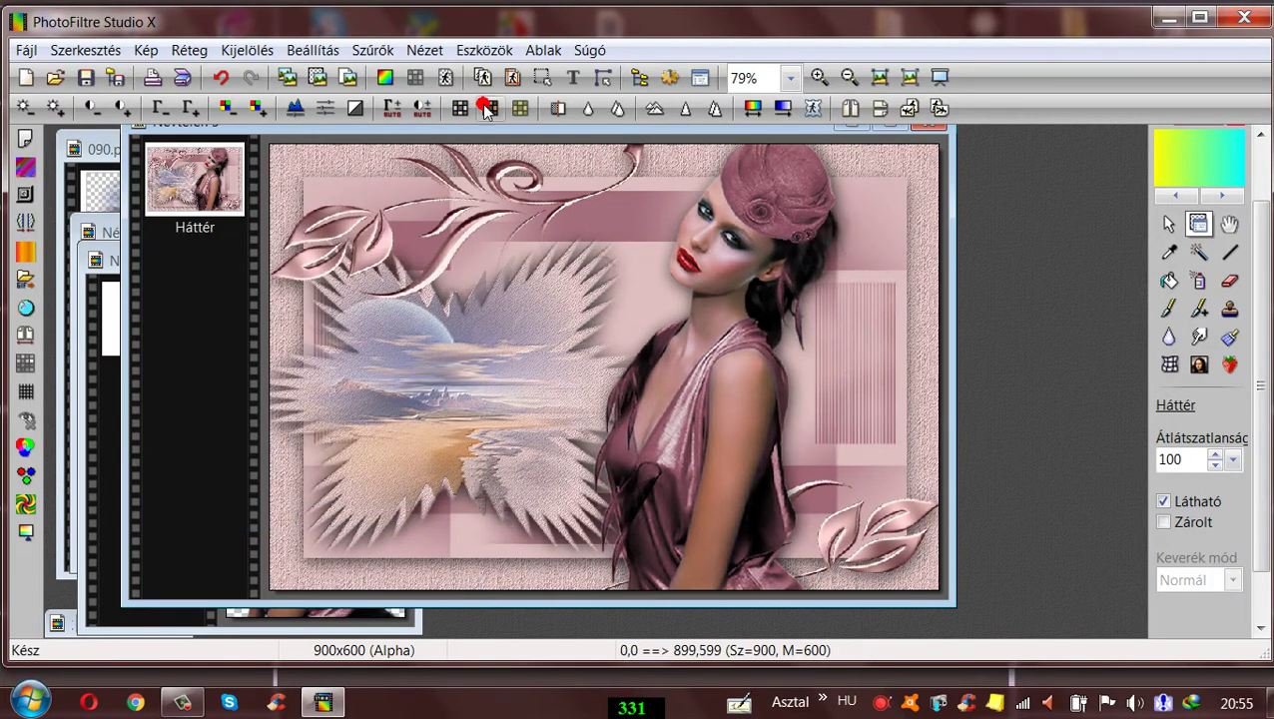
click(570, 86)
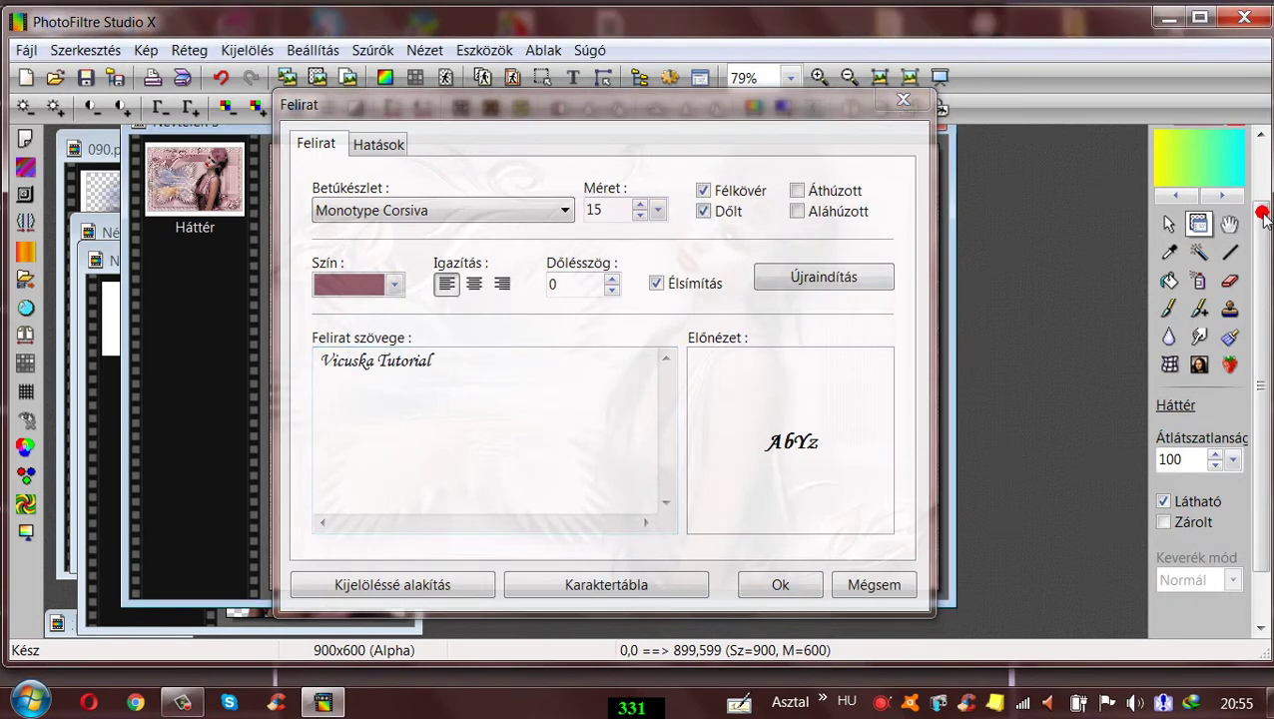
click(394, 284)
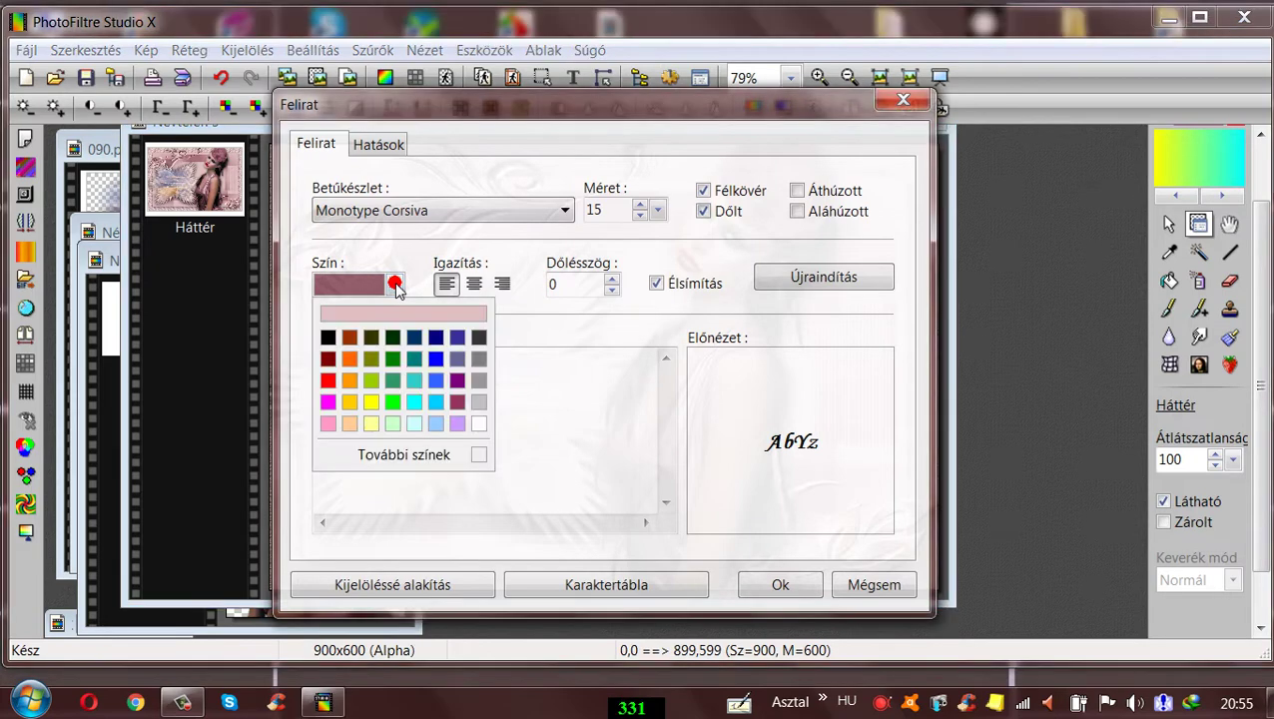
click(898, 100)
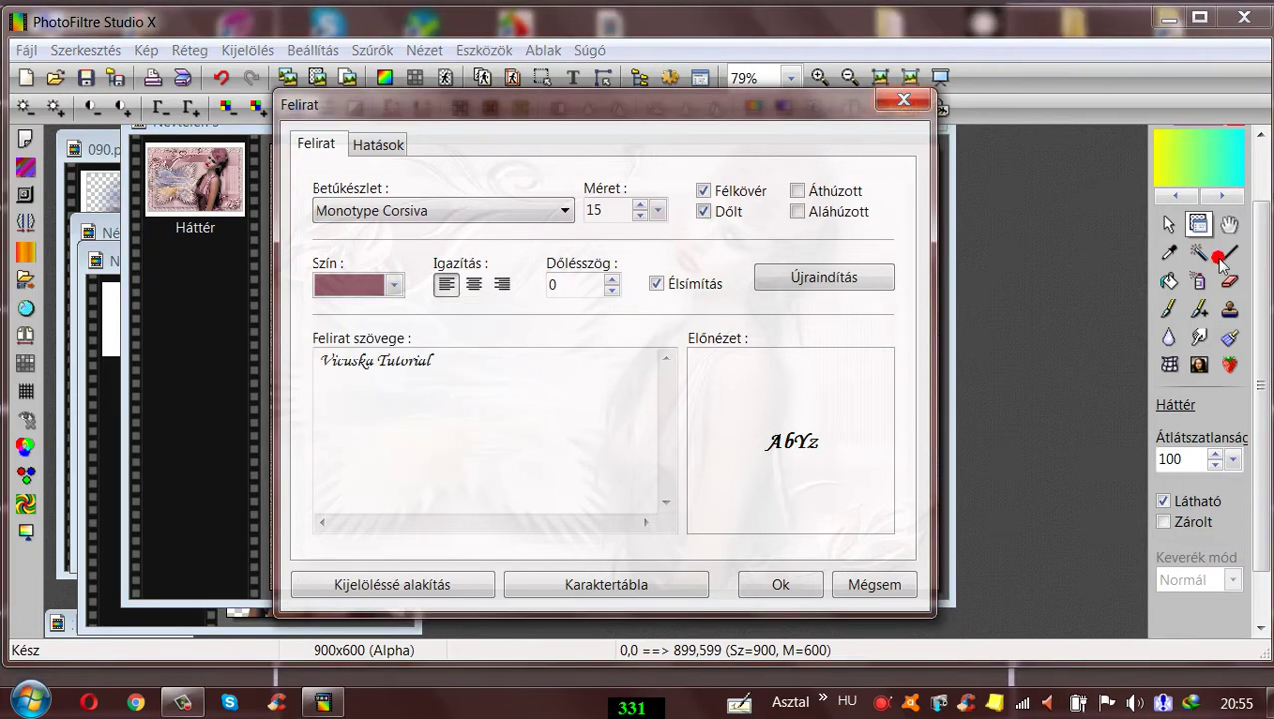
click(875, 586)
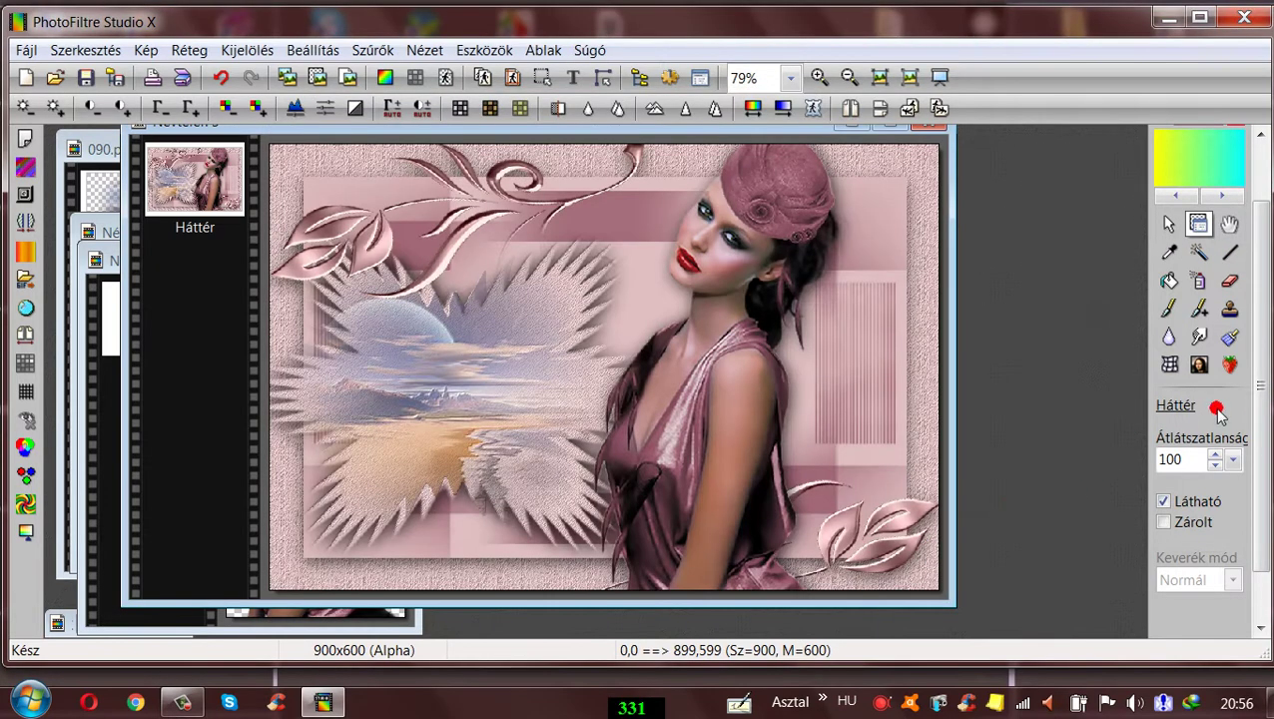
- Swap the foreground and background colours, and add the prefilled signature text in mauve, bold italic Monotype Corsiva, size 15
drag(1266, 390, 1266, 254)
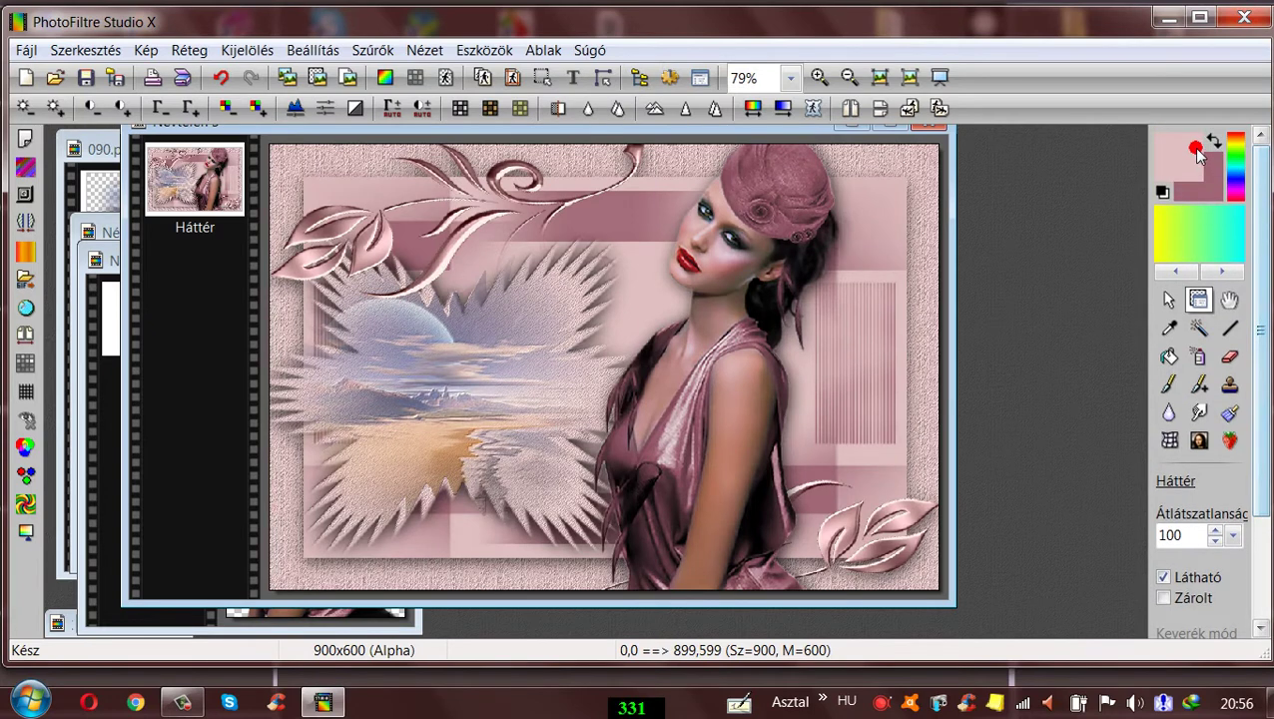
click(1213, 140)
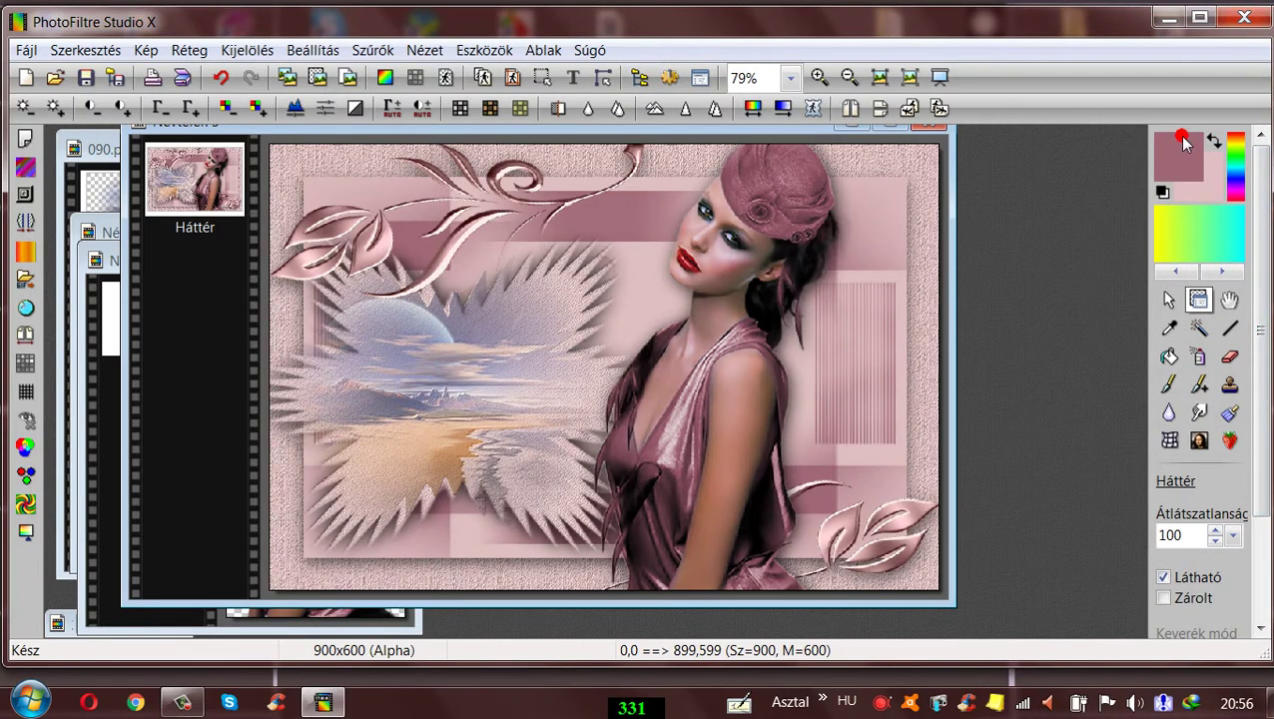
click(572, 76)
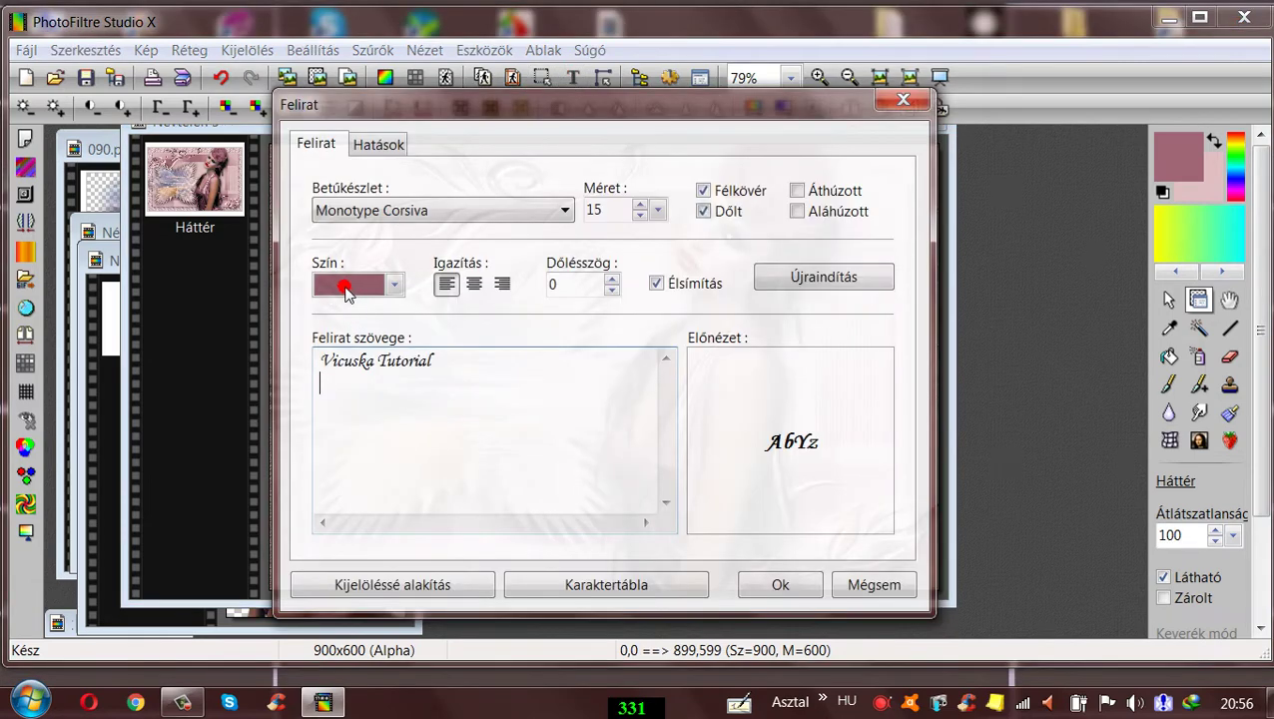
click(394, 286)
click(380, 314)
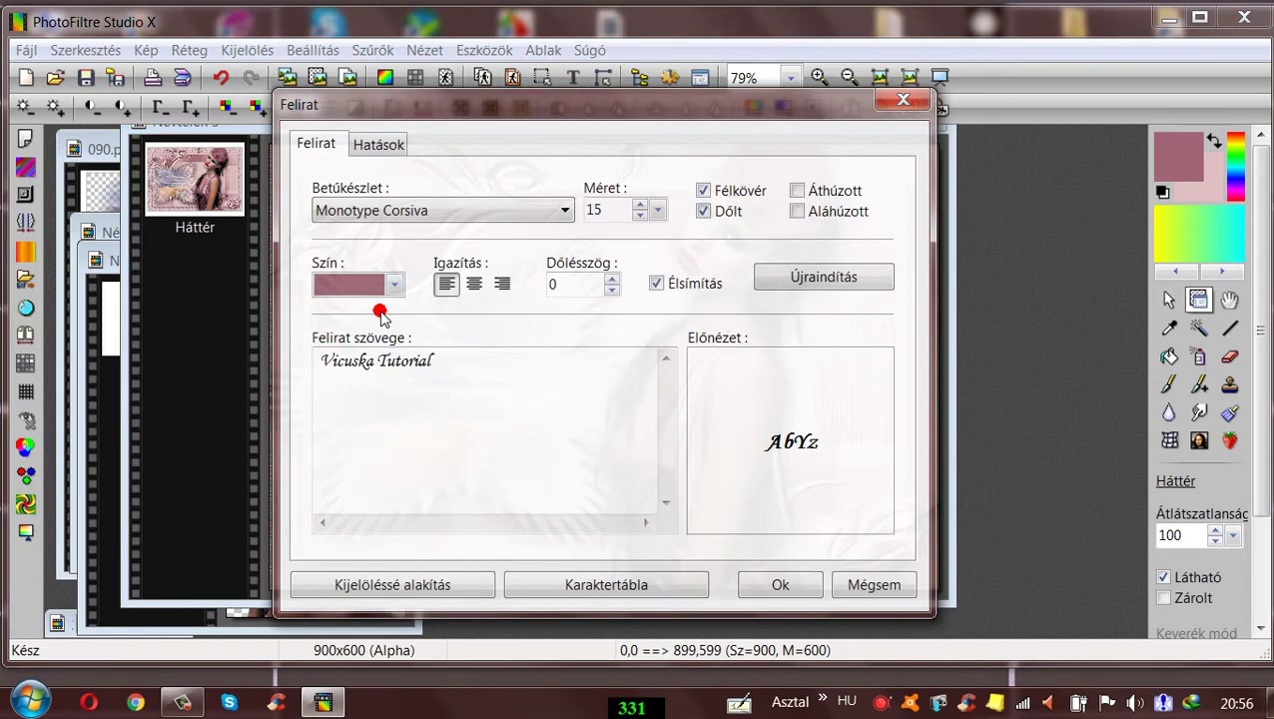
click(780, 585)
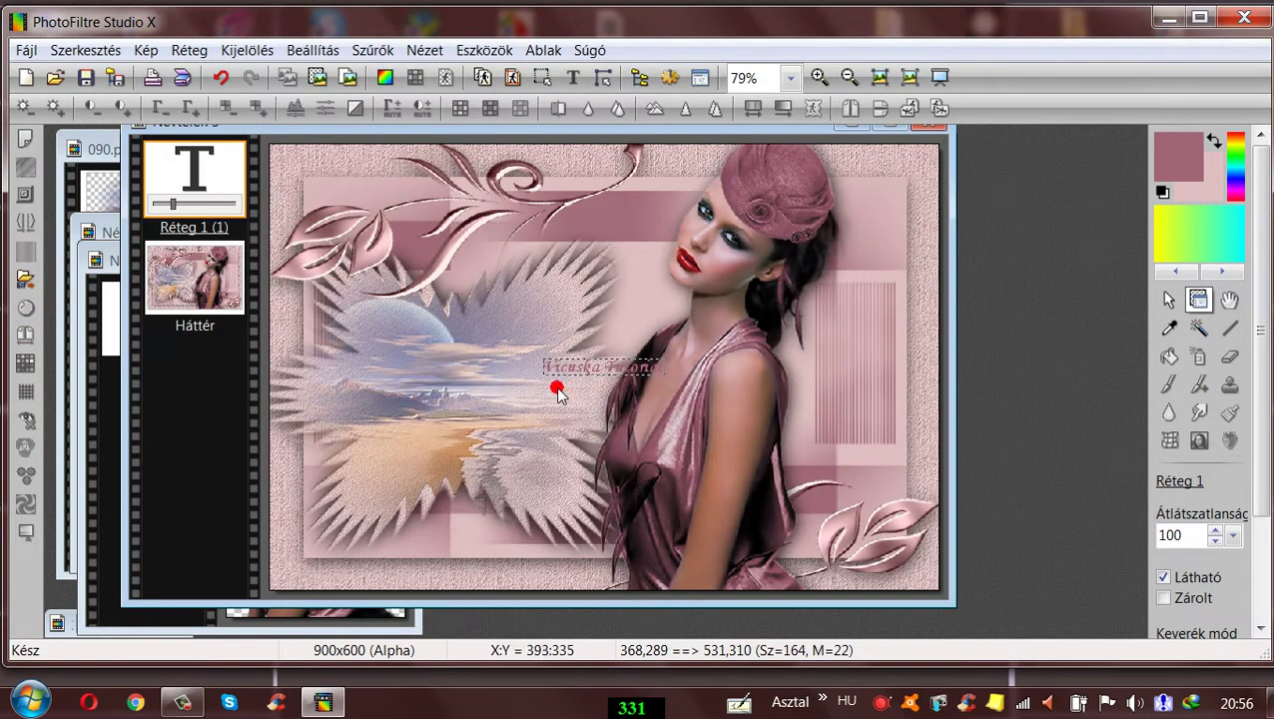
- Place the signature in the inner frame's upper-left corner, starting at about 55,51, and convert it to an image layer
click(550, 370)
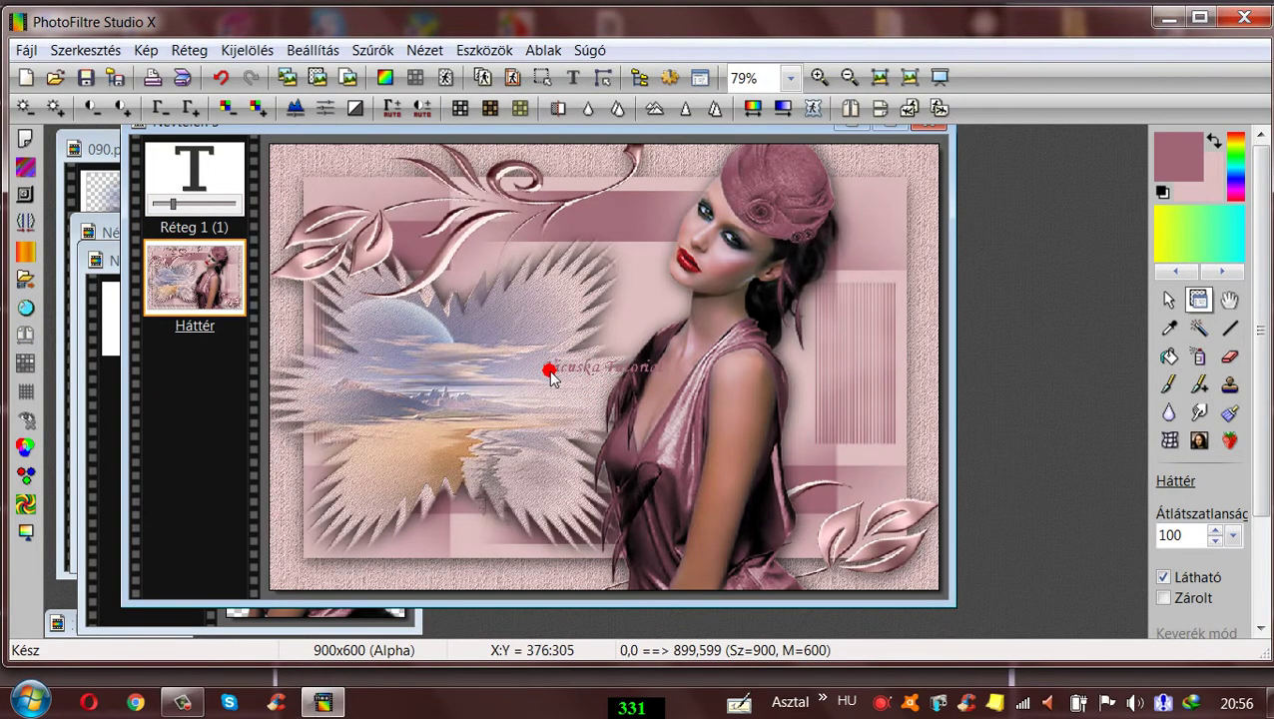
drag(547, 367, 315, 189)
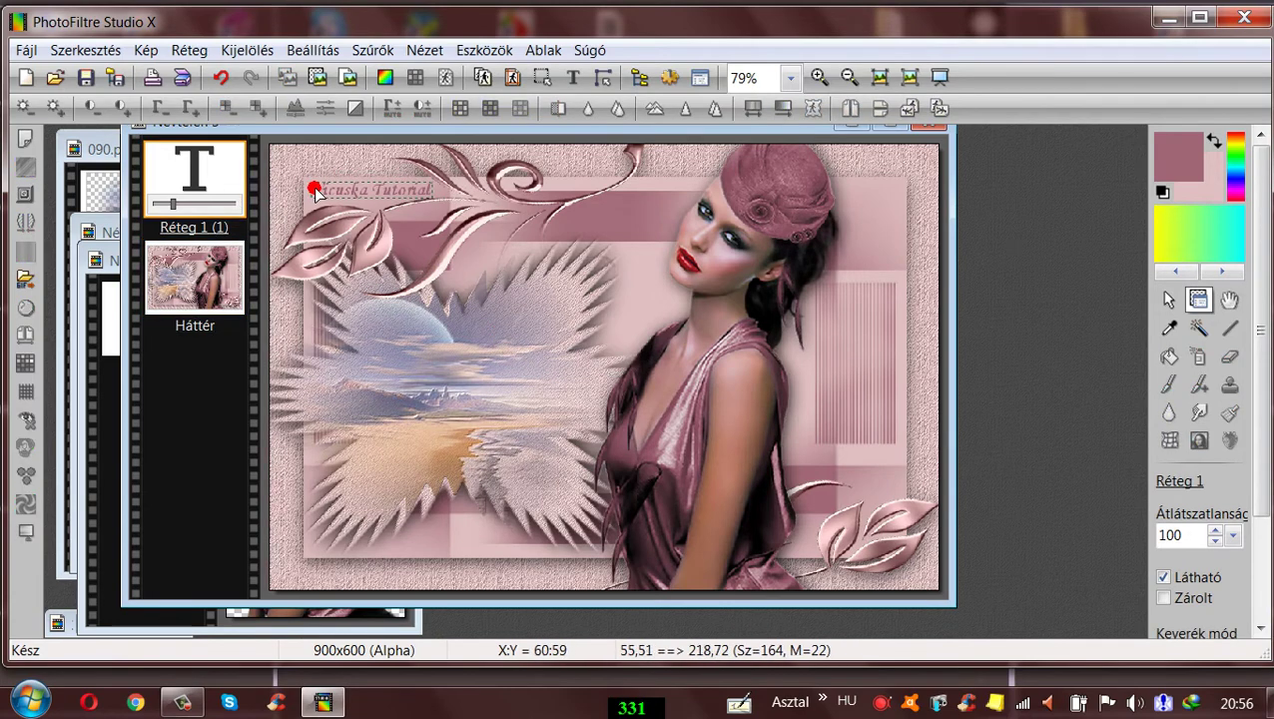
right_click(182, 176)
click(231, 462)
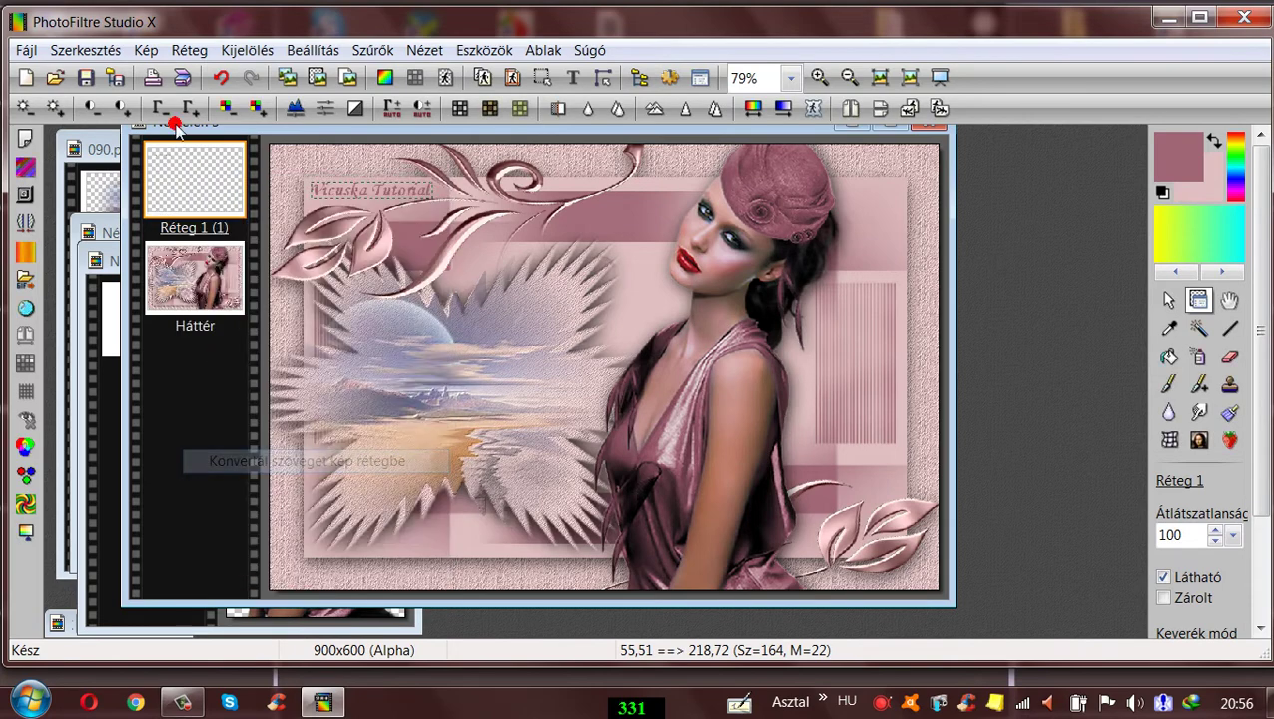
- Strengthen the signature by twice duplicating its layer and merging the copy into the layer below
click(184, 51)
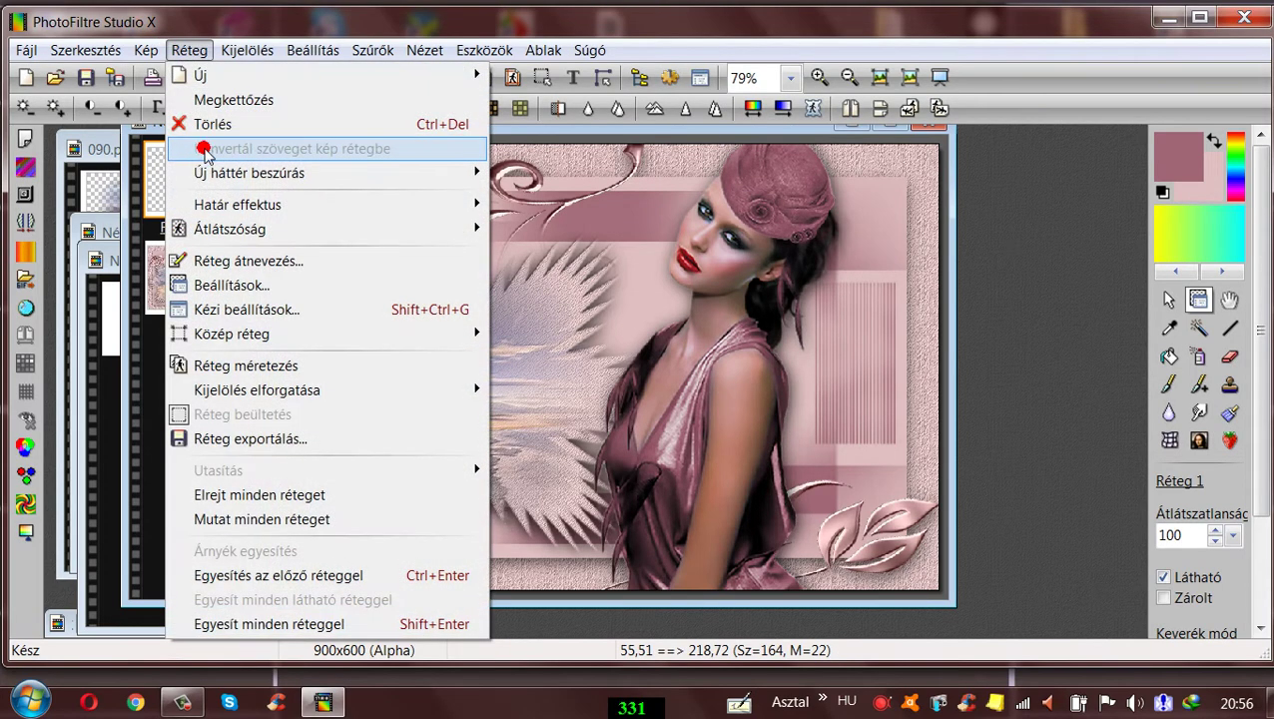
click(204, 99)
right_click(165, 191)
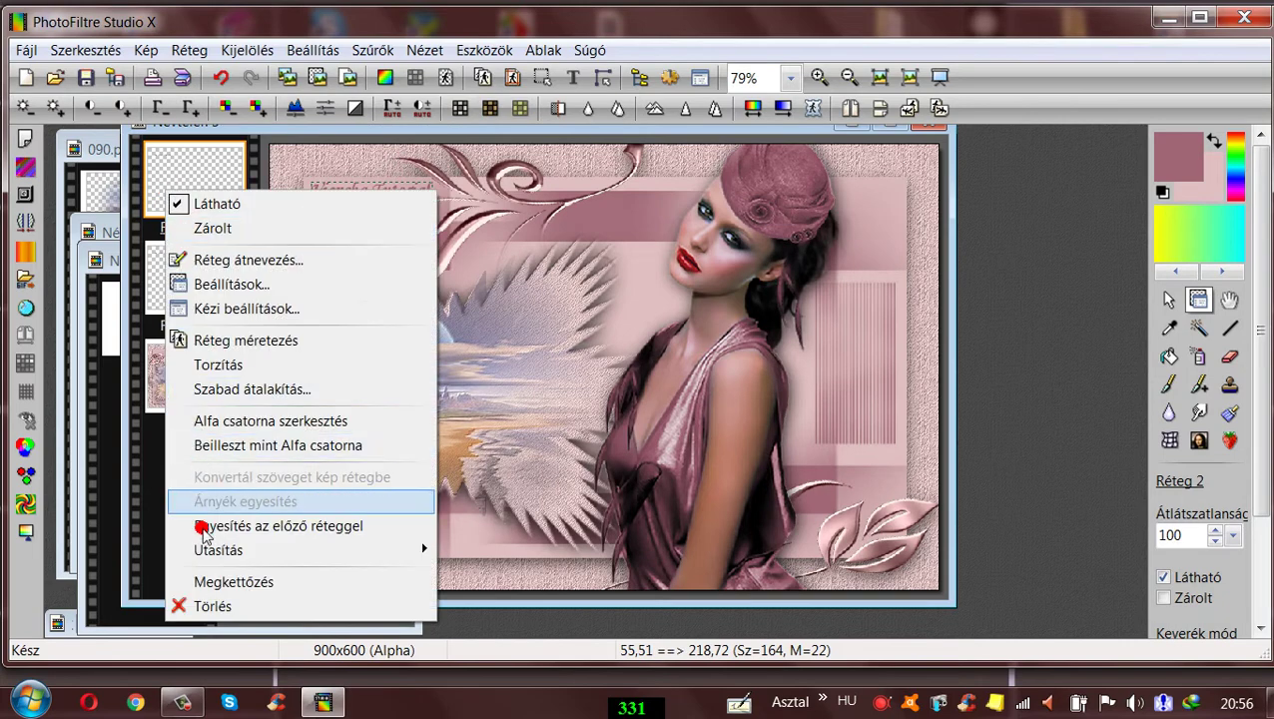
click(196, 526)
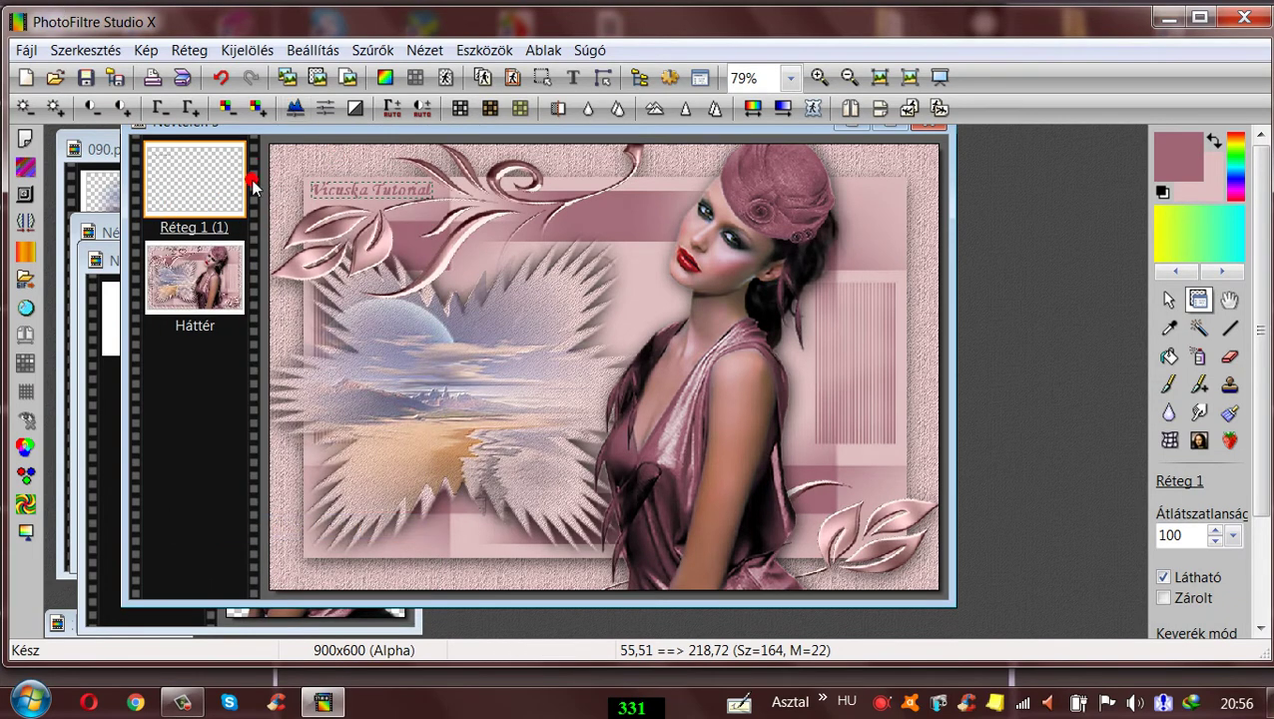
click(184, 51)
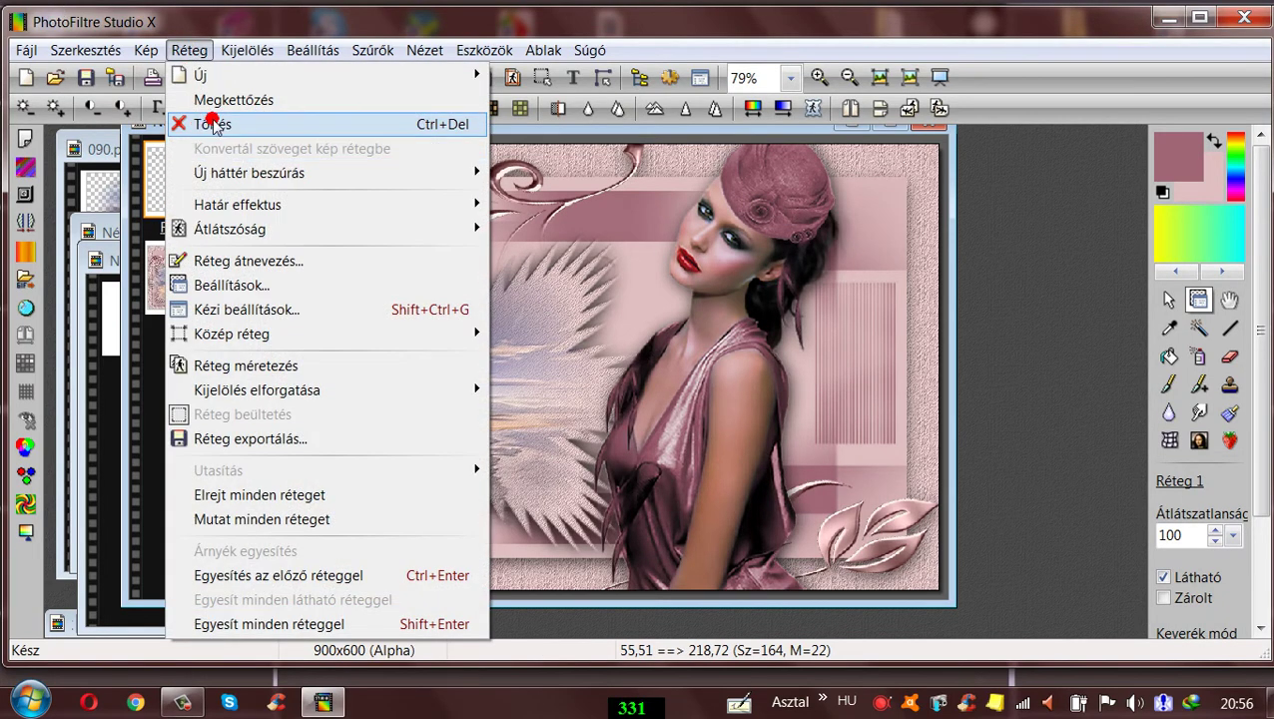
click(202, 100)
right_click(211, 150)
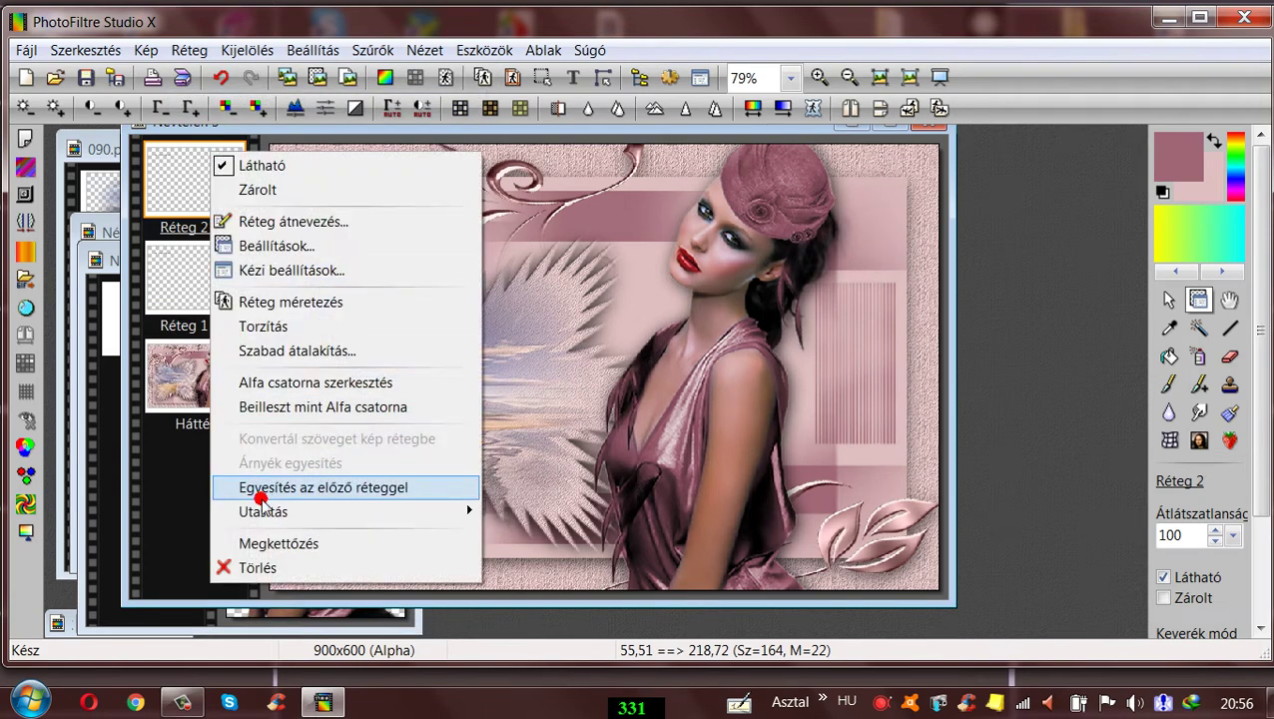
click(262, 492)
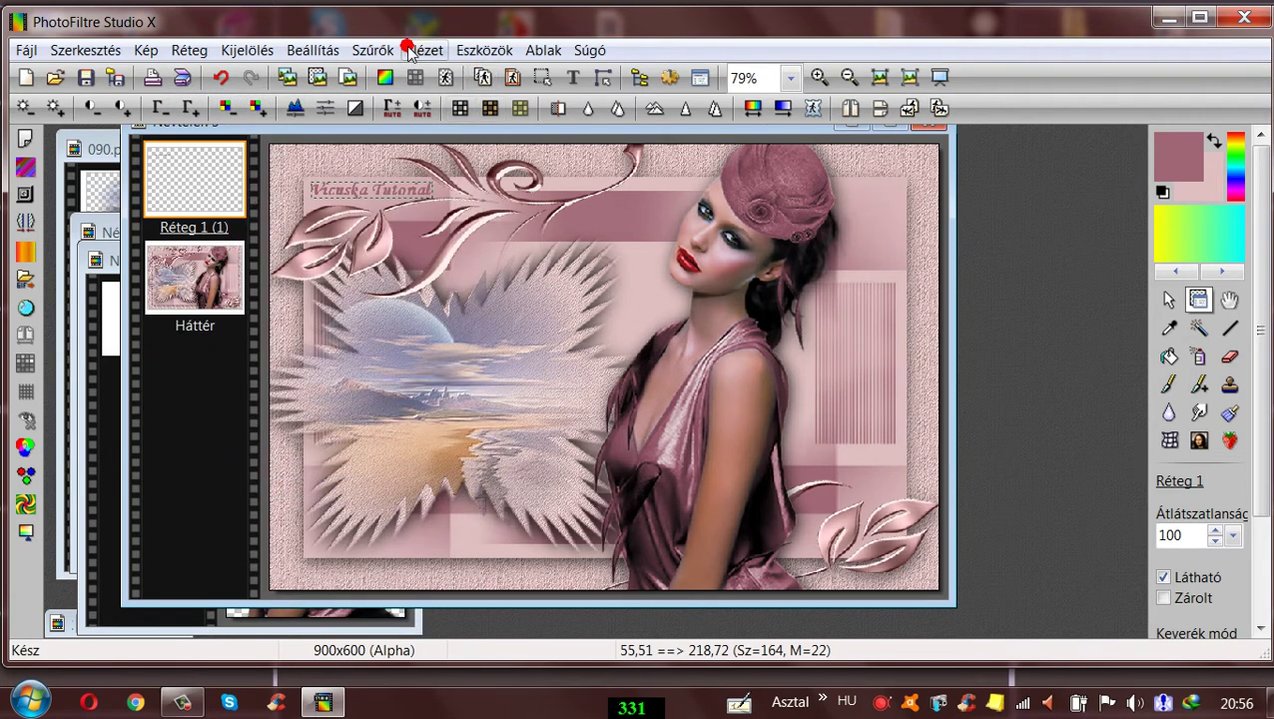
- Try the standard Emboss filter on the signature layer, and undo it
click(372, 50)
mouse_move(401, 174)
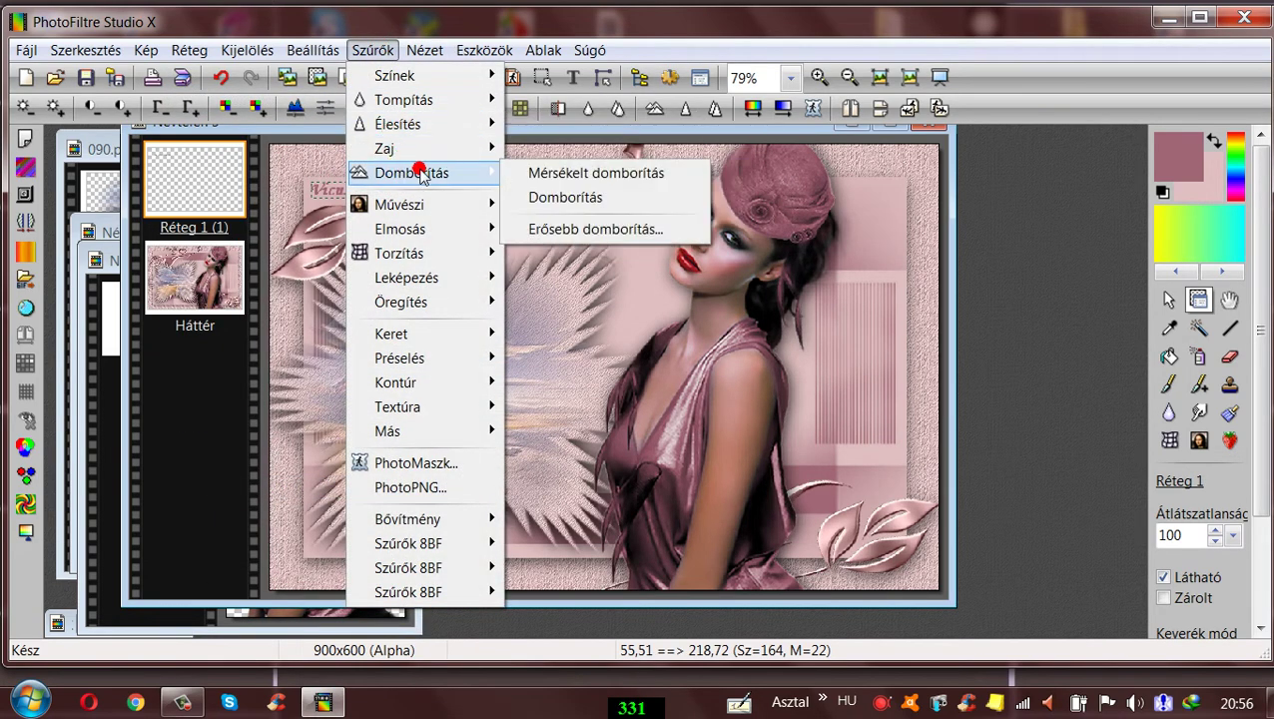
click(532, 197)
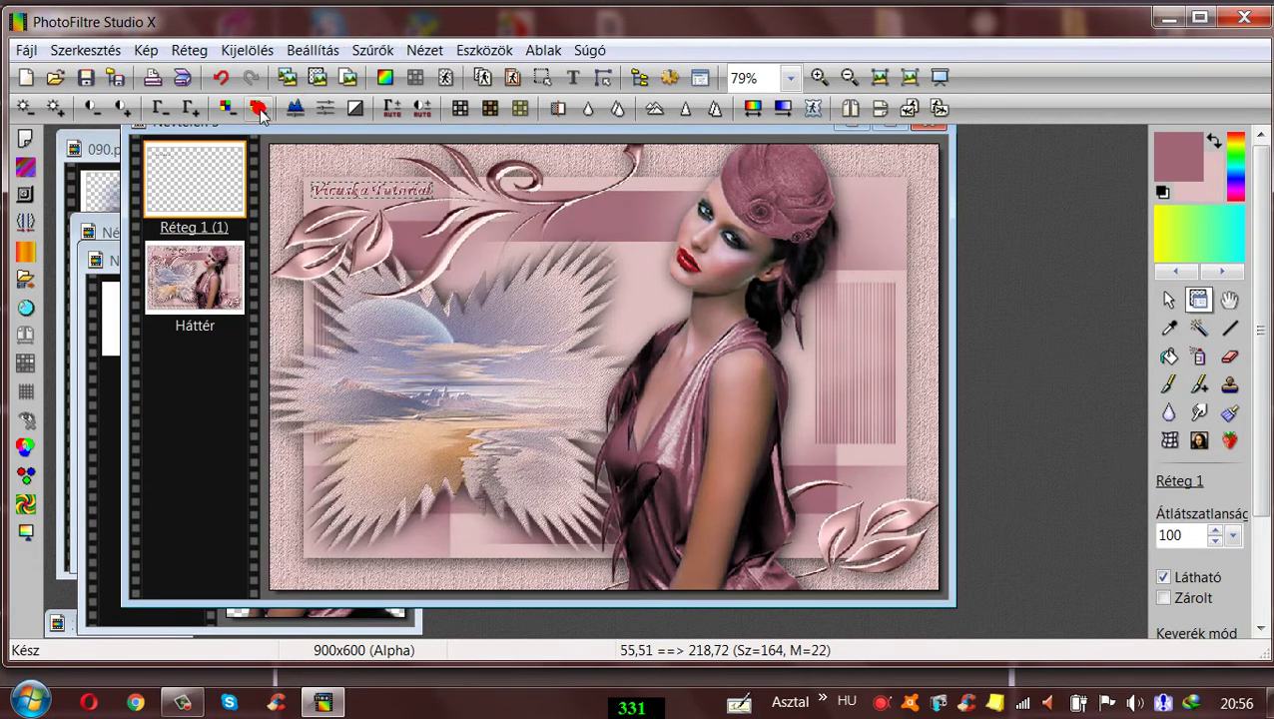
click(220, 77)
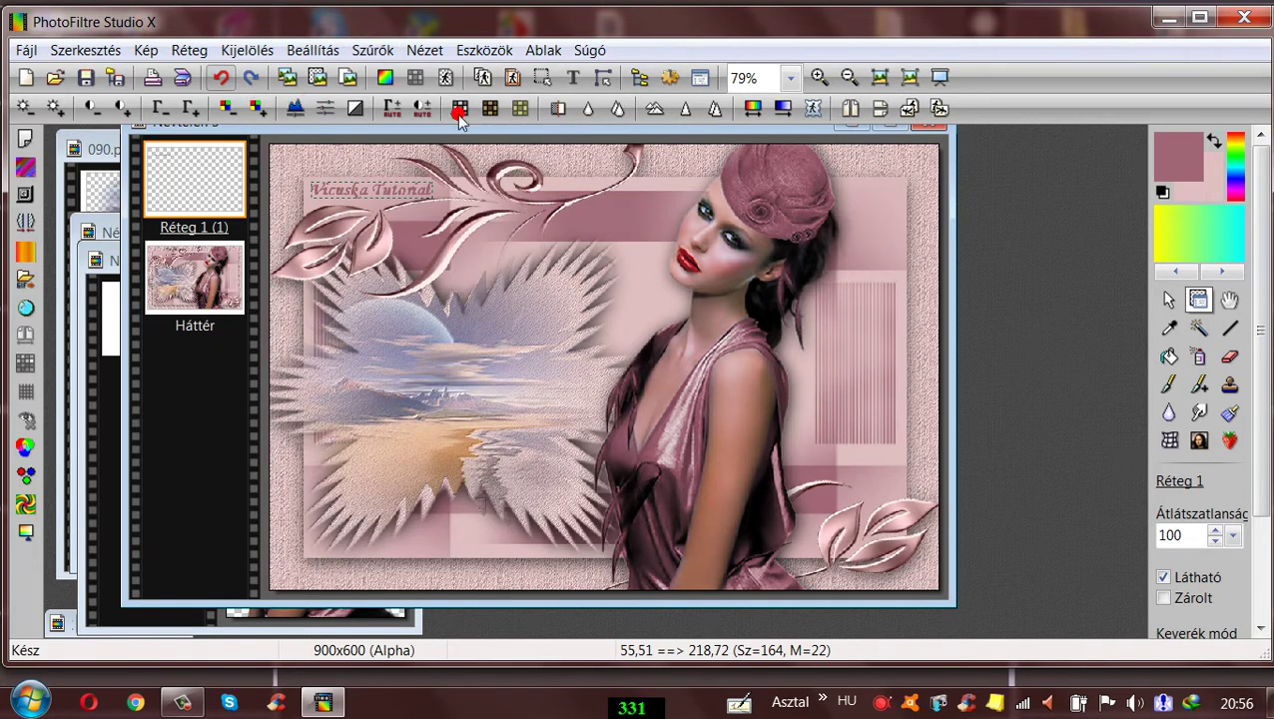
- Apply the moderate emboss filter (Mérsékelt domborítás) to the signature layer
click(359, 52)
mouse_move(389, 165)
click(550, 173)
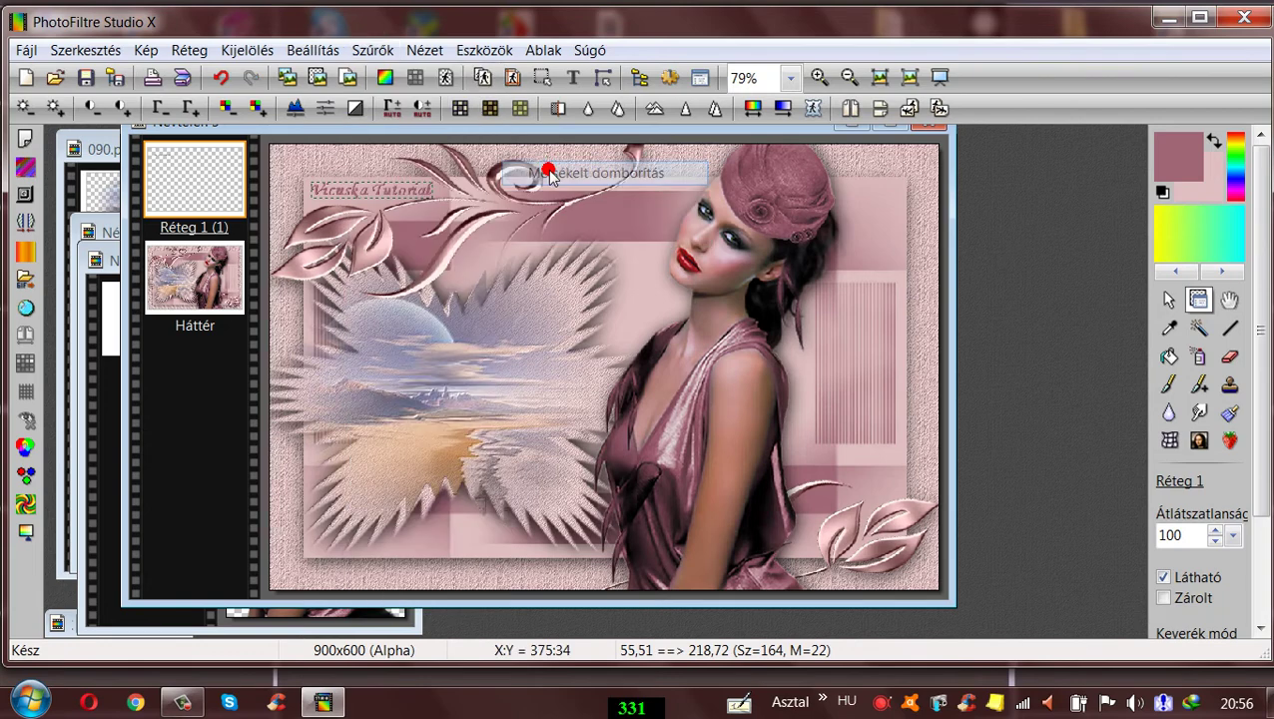
- Duplicate the signature layer and place the copy over the lower part of the landscape, starting at about 108,436
click(186, 51)
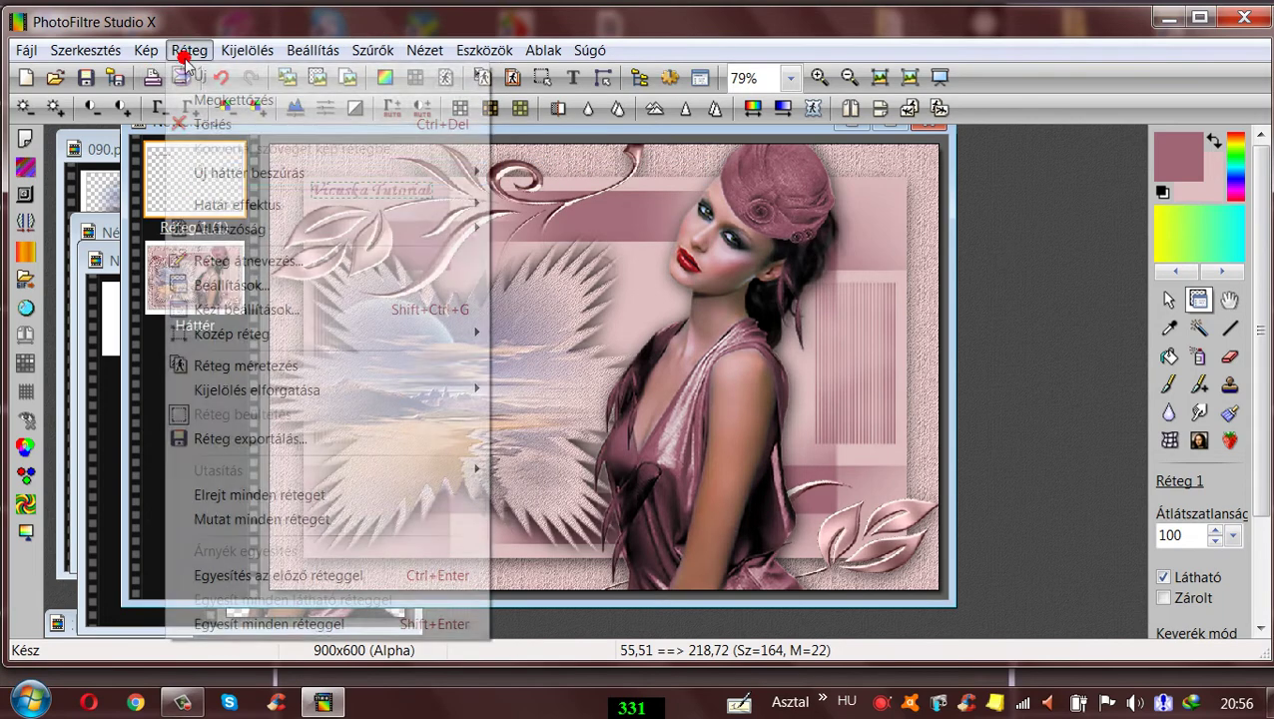
click(214, 100)
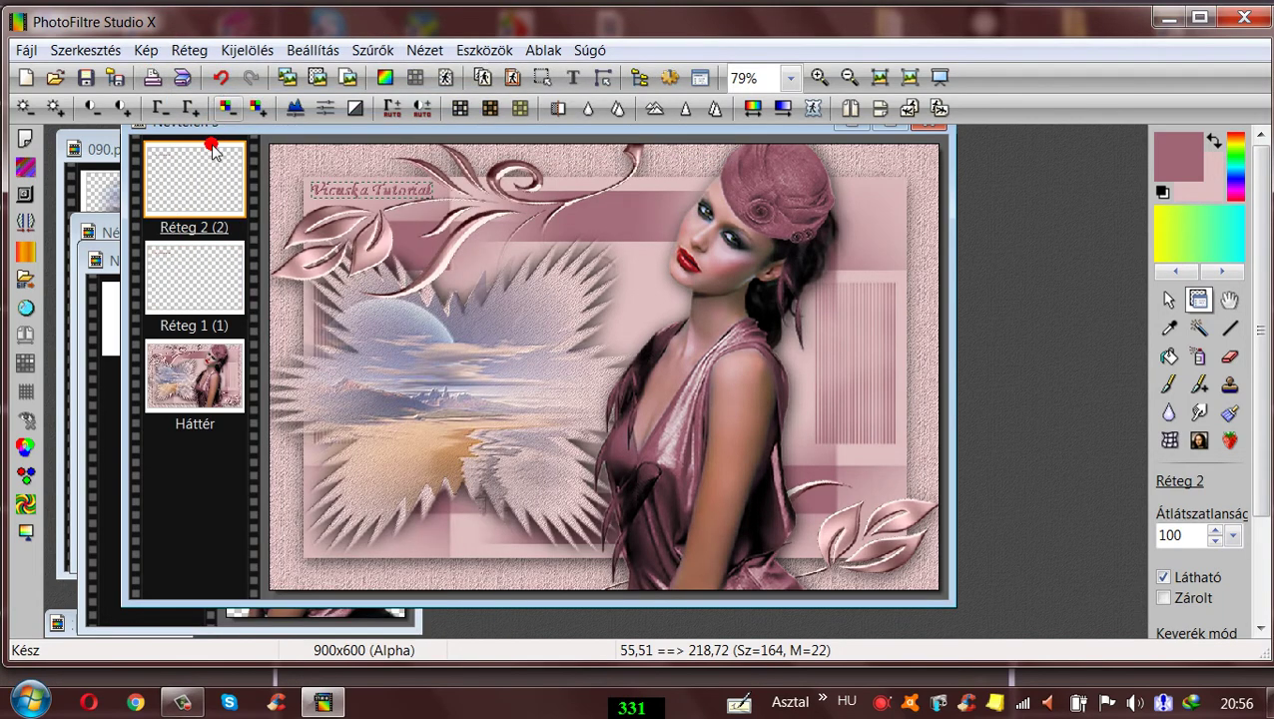
drag(322, 193, 357, 479)
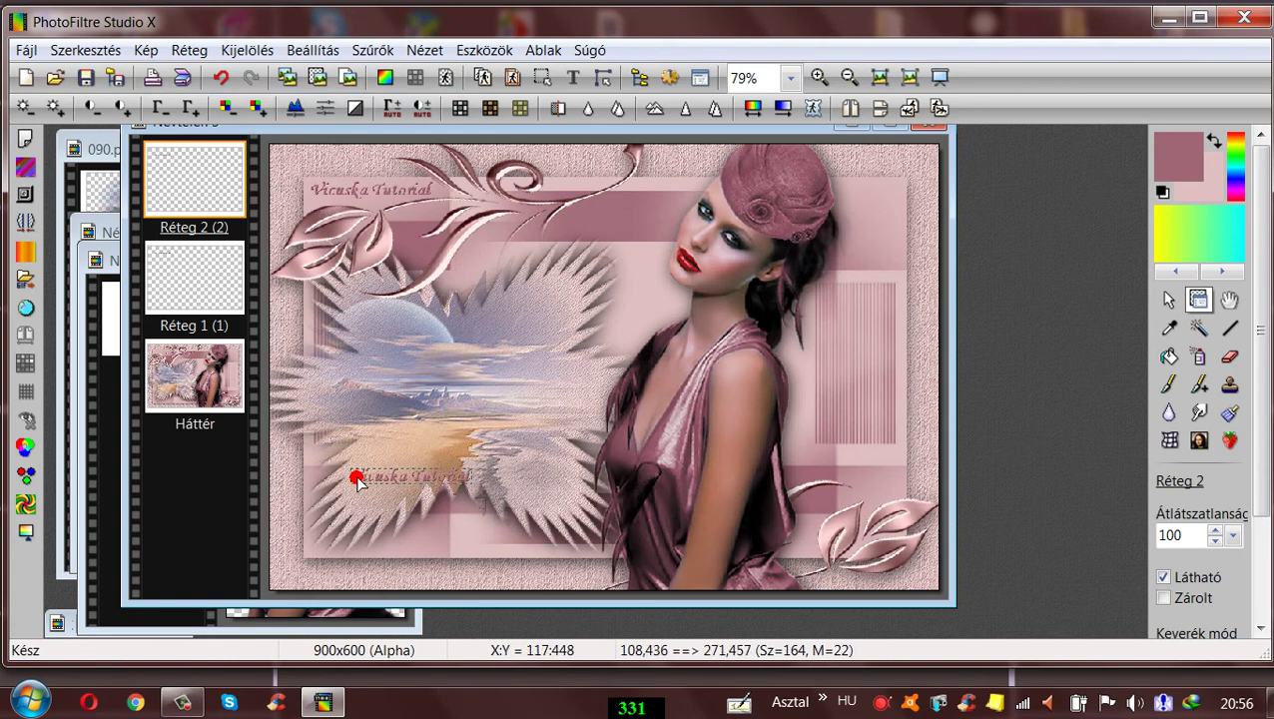
- Try erasing the word "Tutorial" from the copied signature with the eraser's inverse option on, and undo the stroke
click(1230, 356)
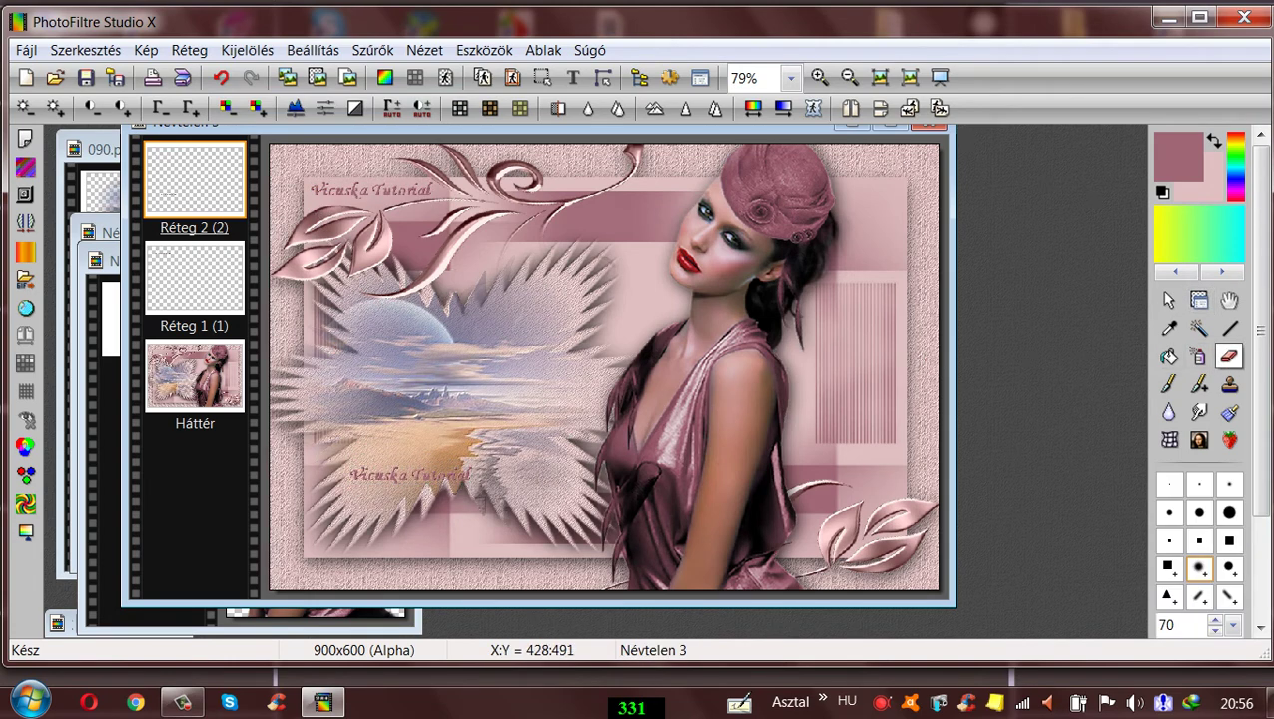
drag(482, 480, 457, 481)
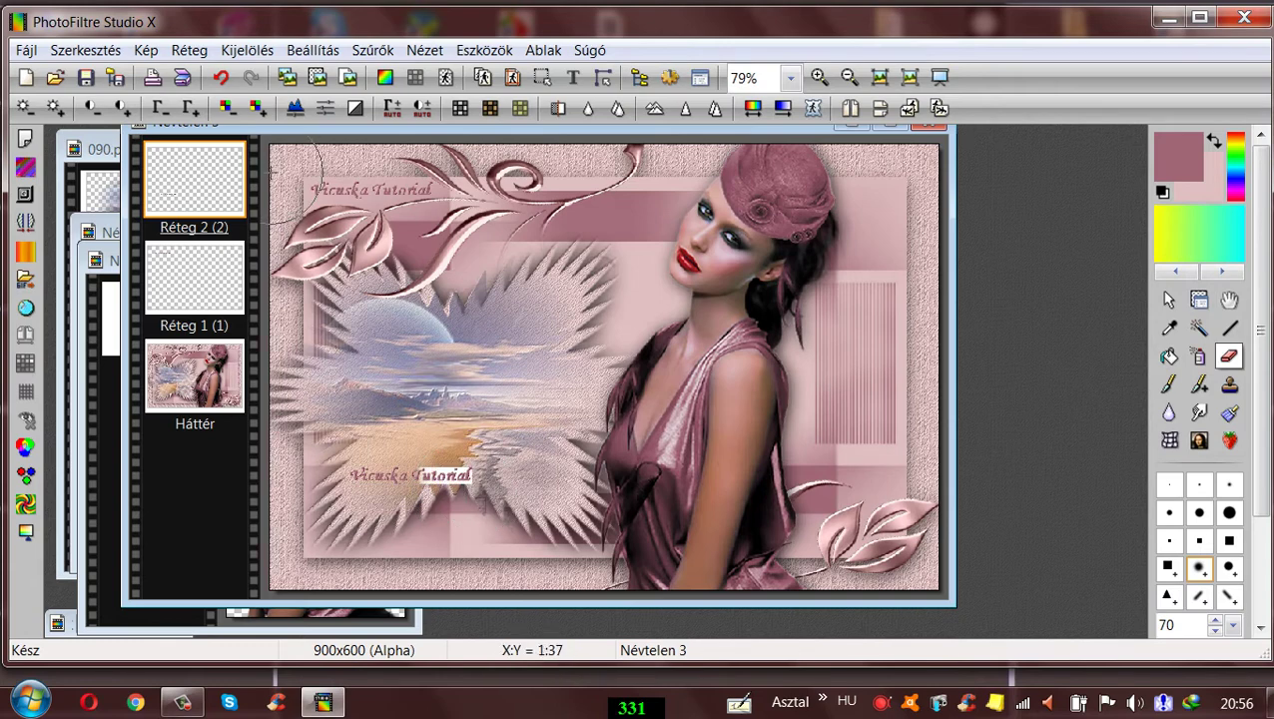
click(220, 77)
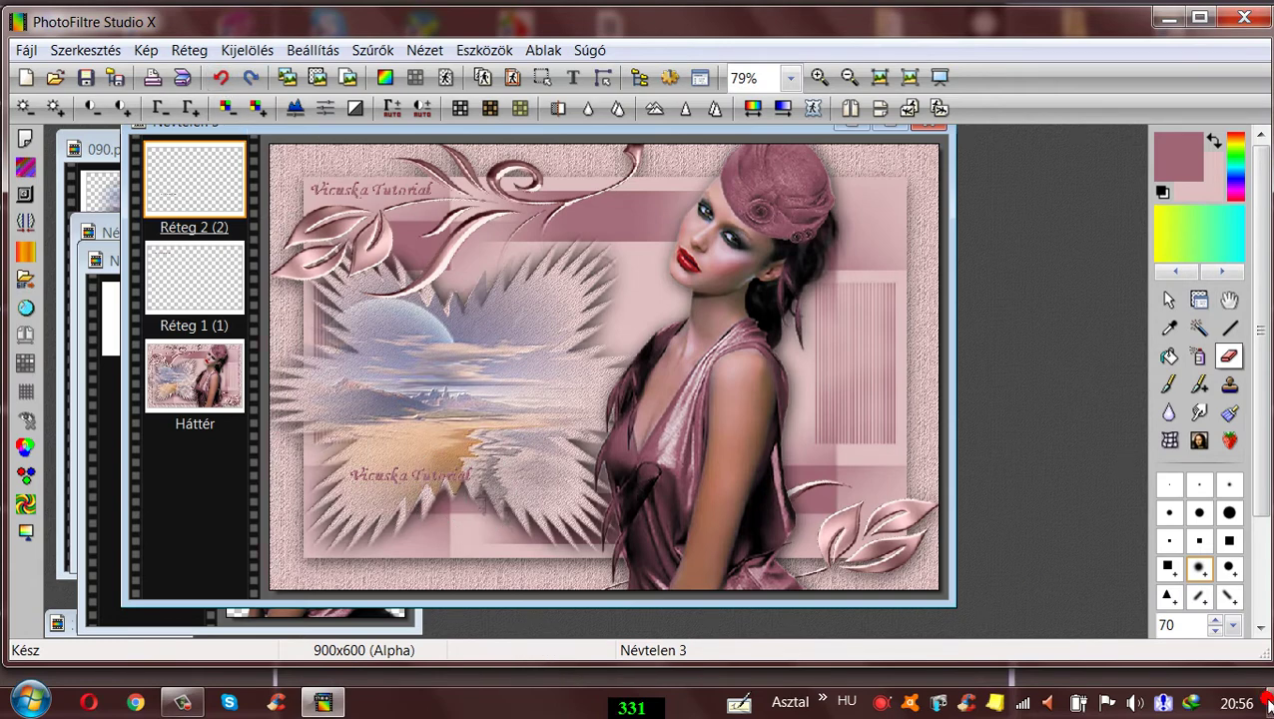
- Turn off the eraser's inverse option and erase the word "Tutorial" from the copied signature
drag(1261, 409, 1264, 520)
click(1165, 623)
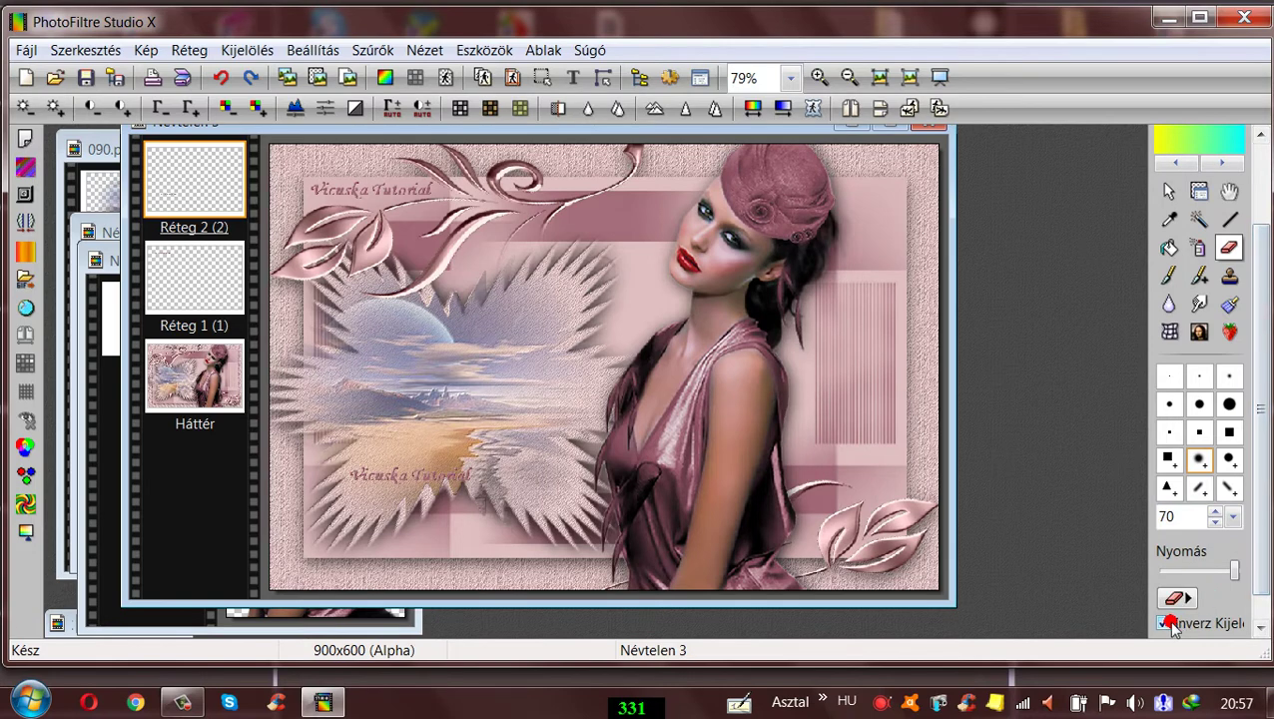
drag(450, 452, 457, 475)
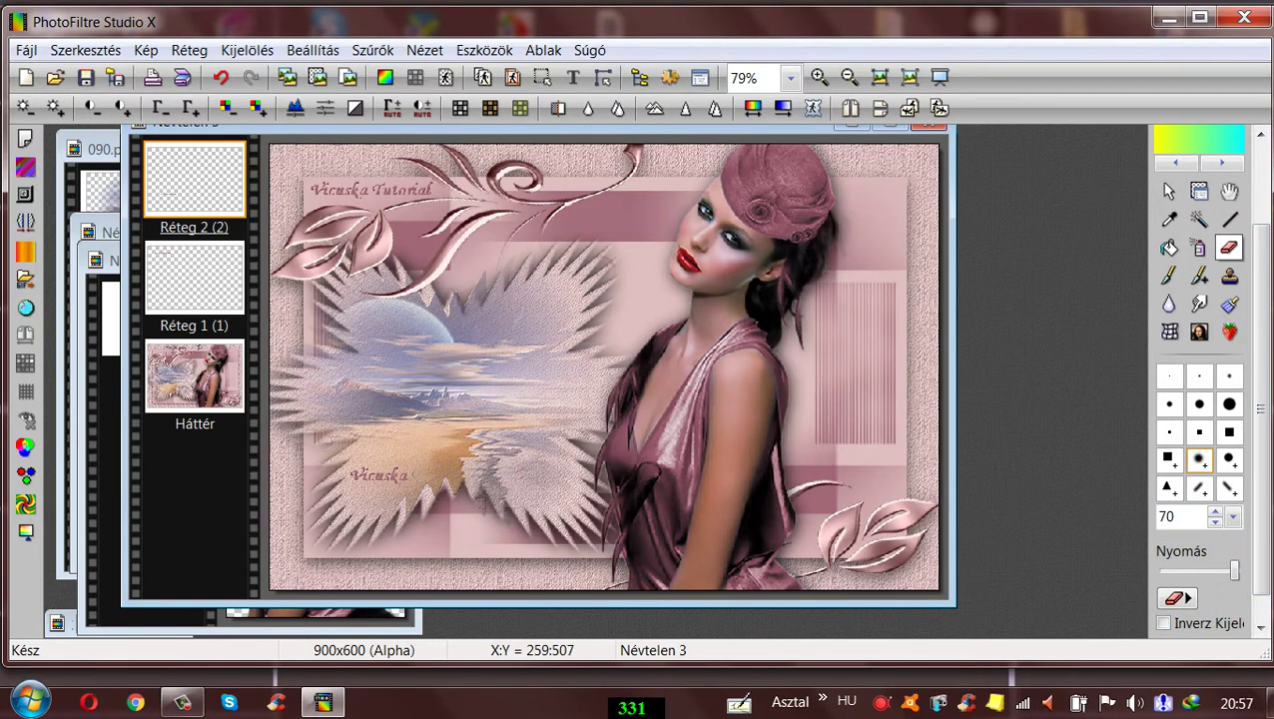
- Move the shortened signature slightly right and down so that it starts at about 118,440
click(1205, 193)
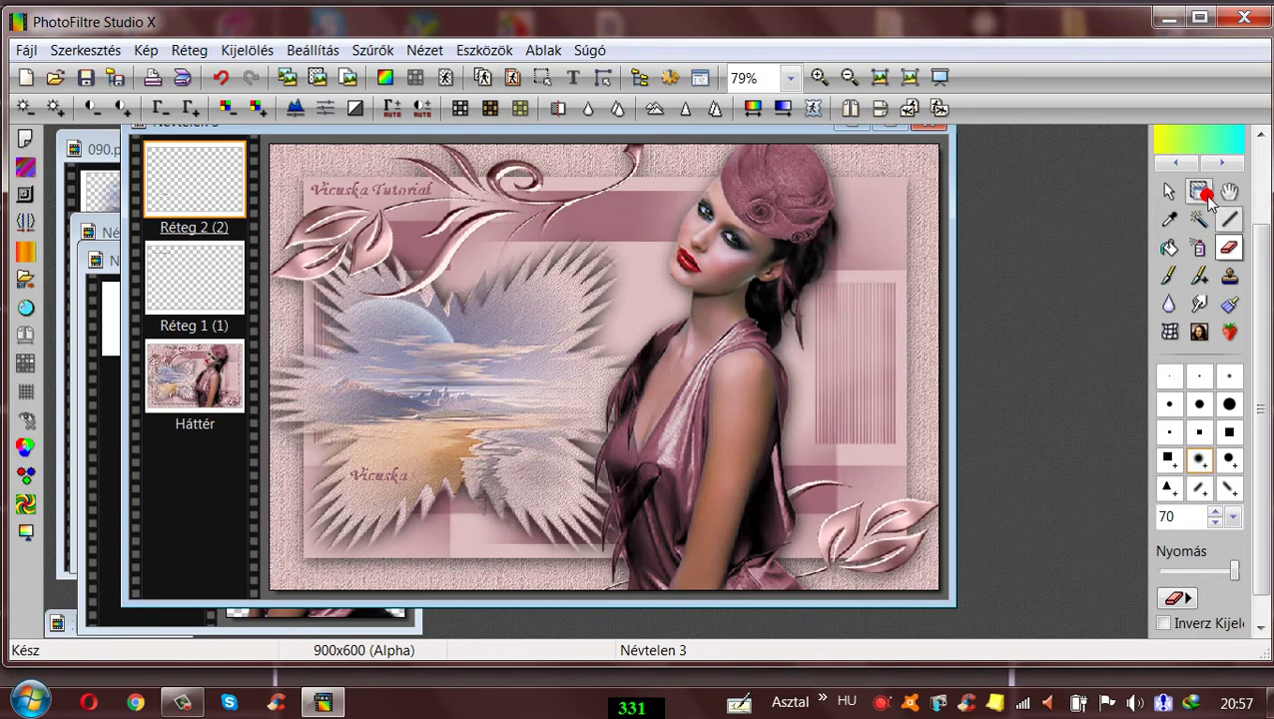
click(393, 476)
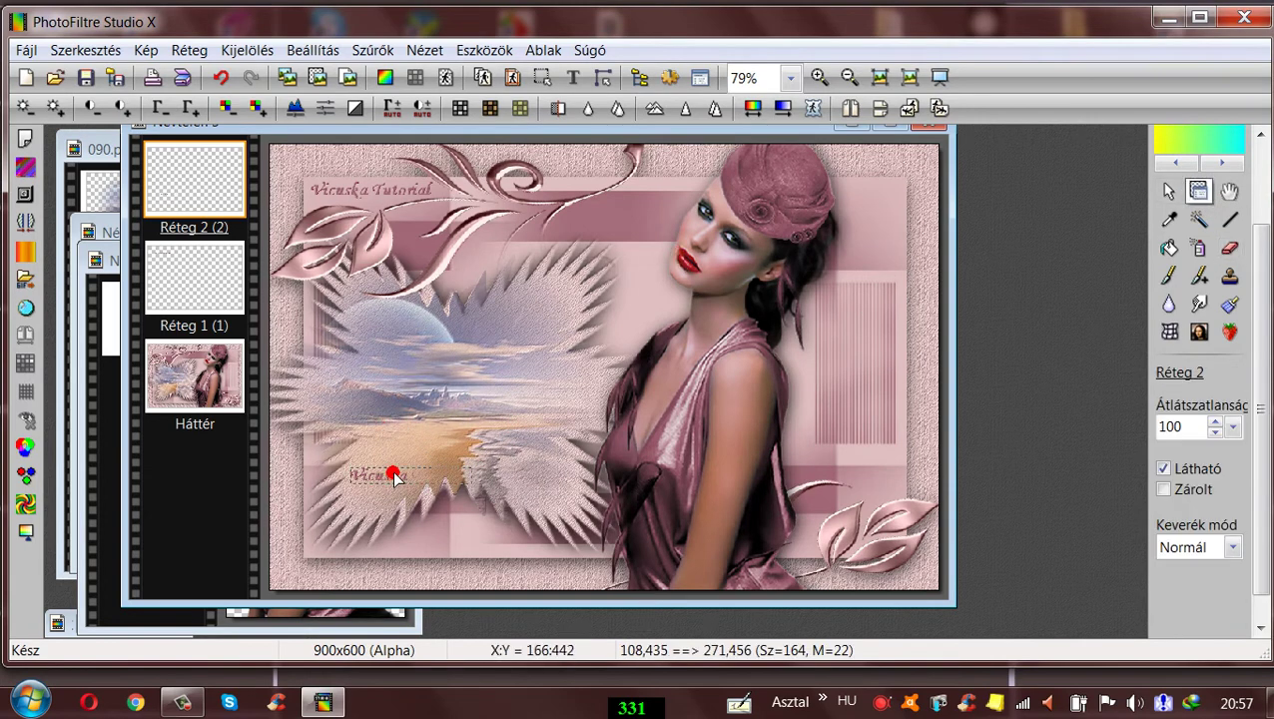
drag(393, 476, 401, 480)
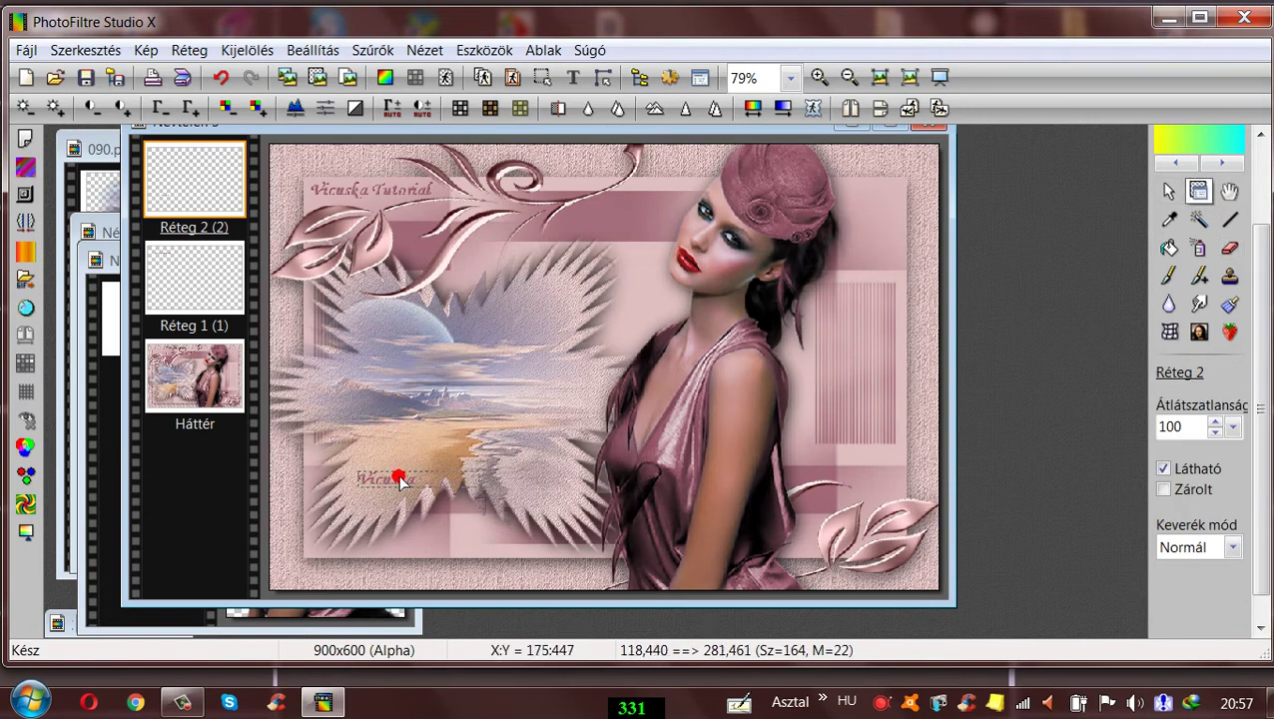
- Merge the full signature layer and the shortened copy into the background, one after the other
click(244, 273)
right_click(207, 257)
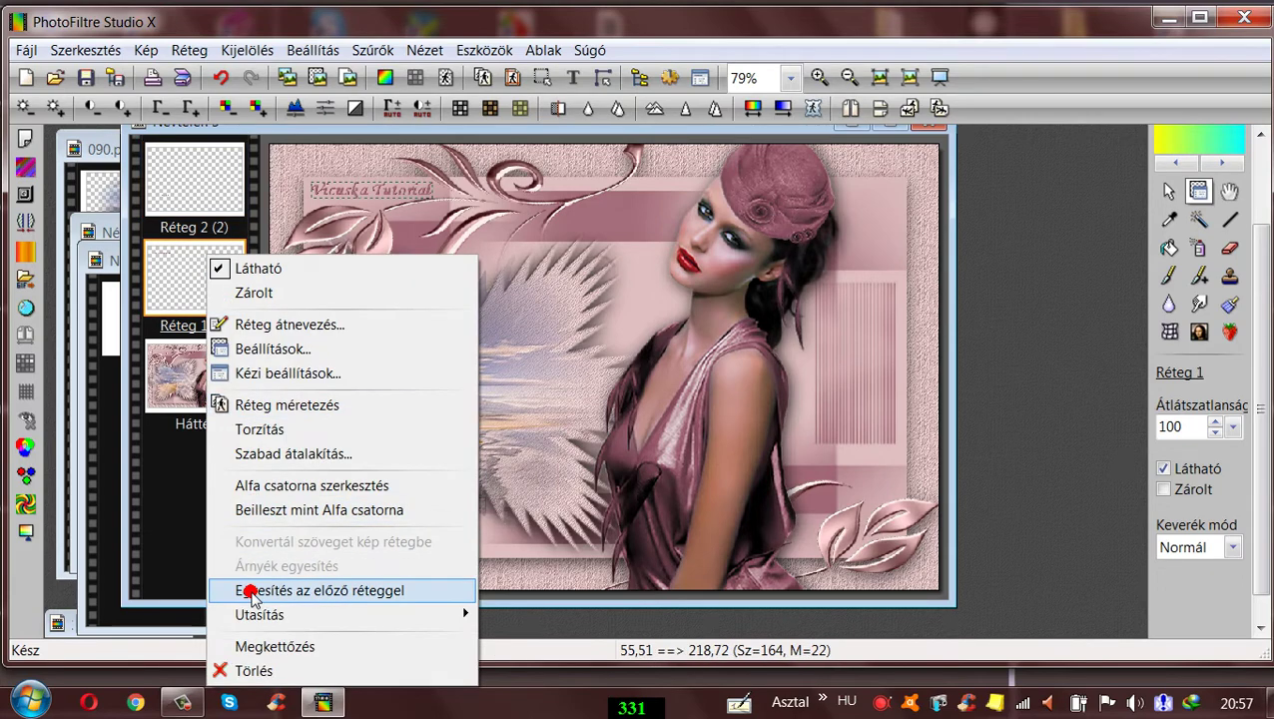
click(249, 591)
right_click(180, 172)
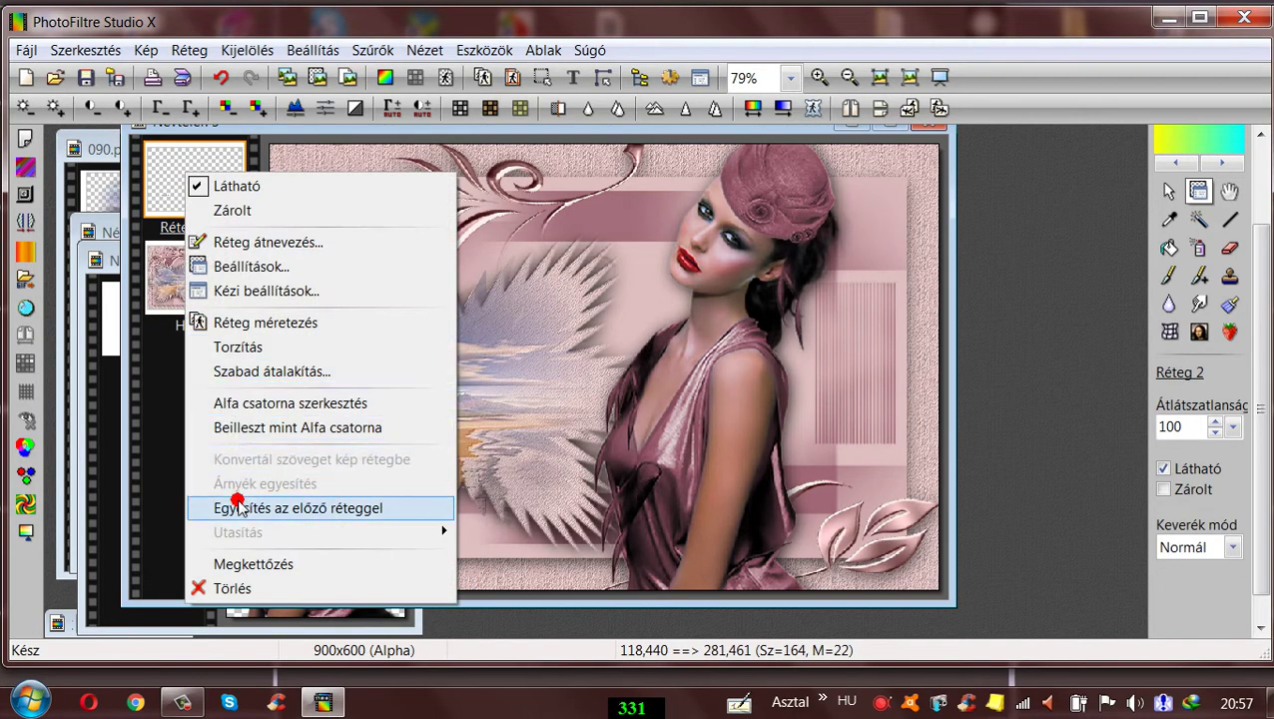
click(237, 506)
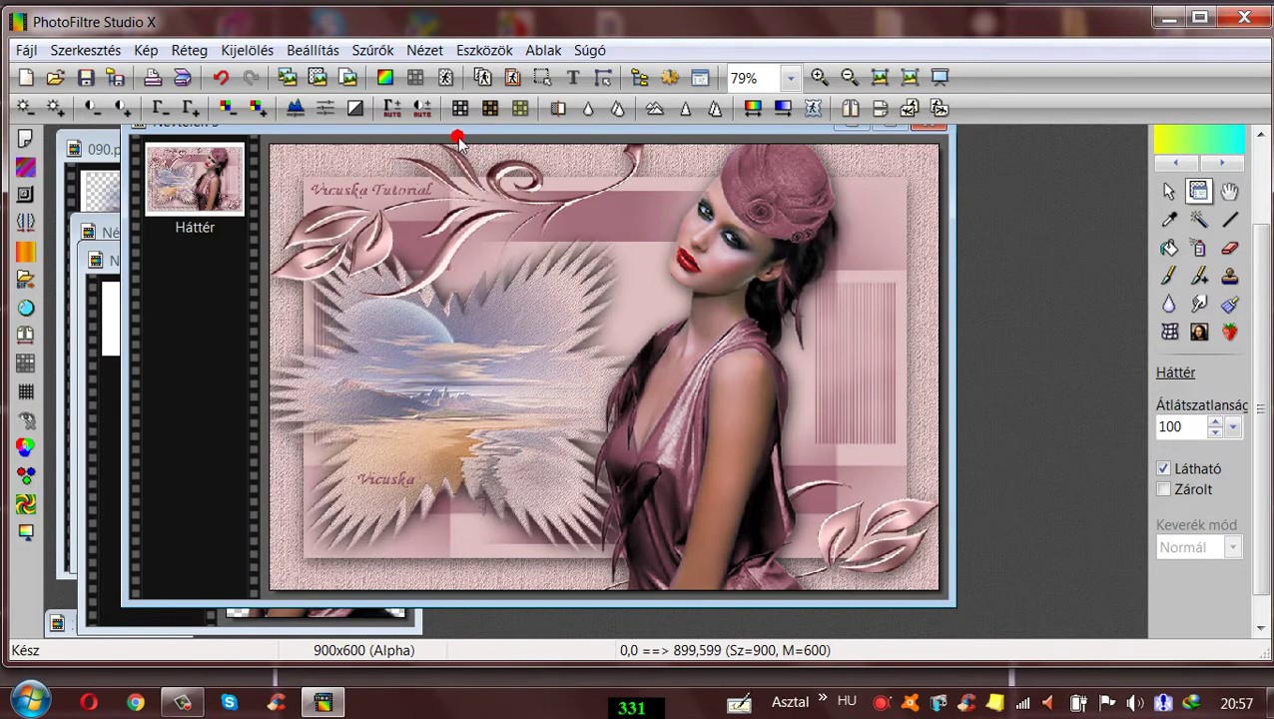
- Open the image Pünkösd from the 331 folder alongside the finished collage
drag(452, 136, 379, 157)
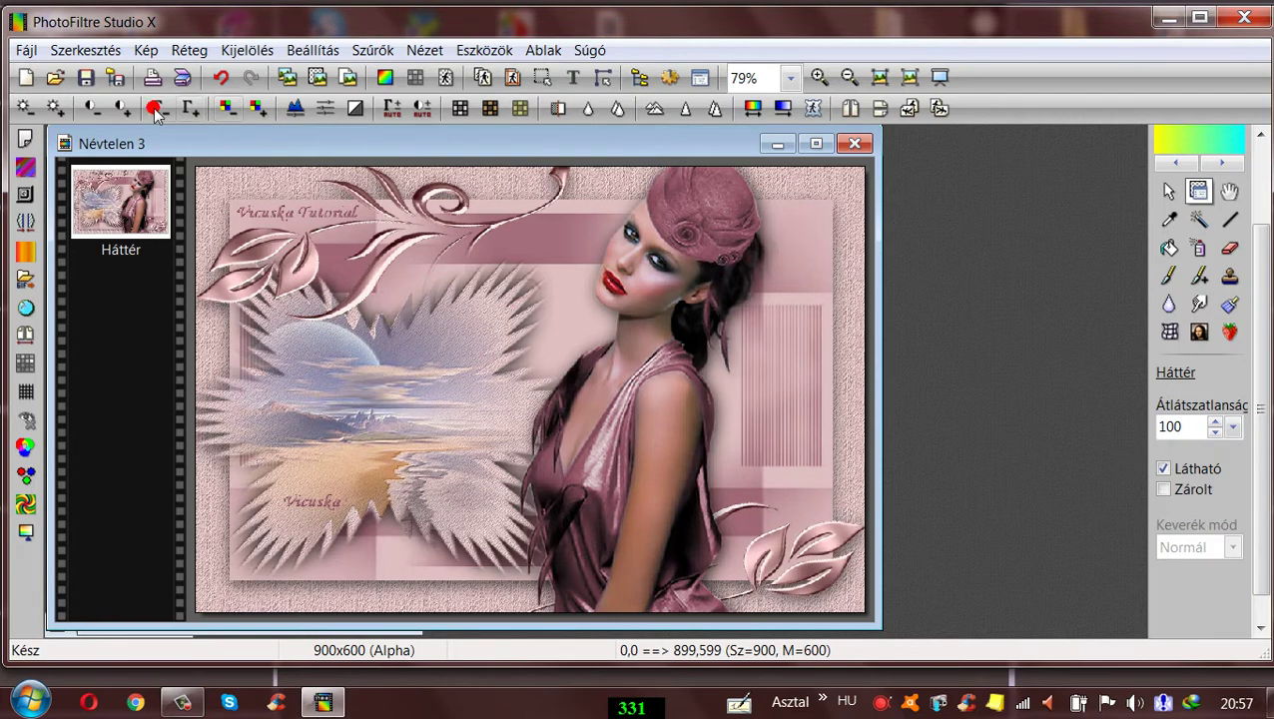
click(55, 77)
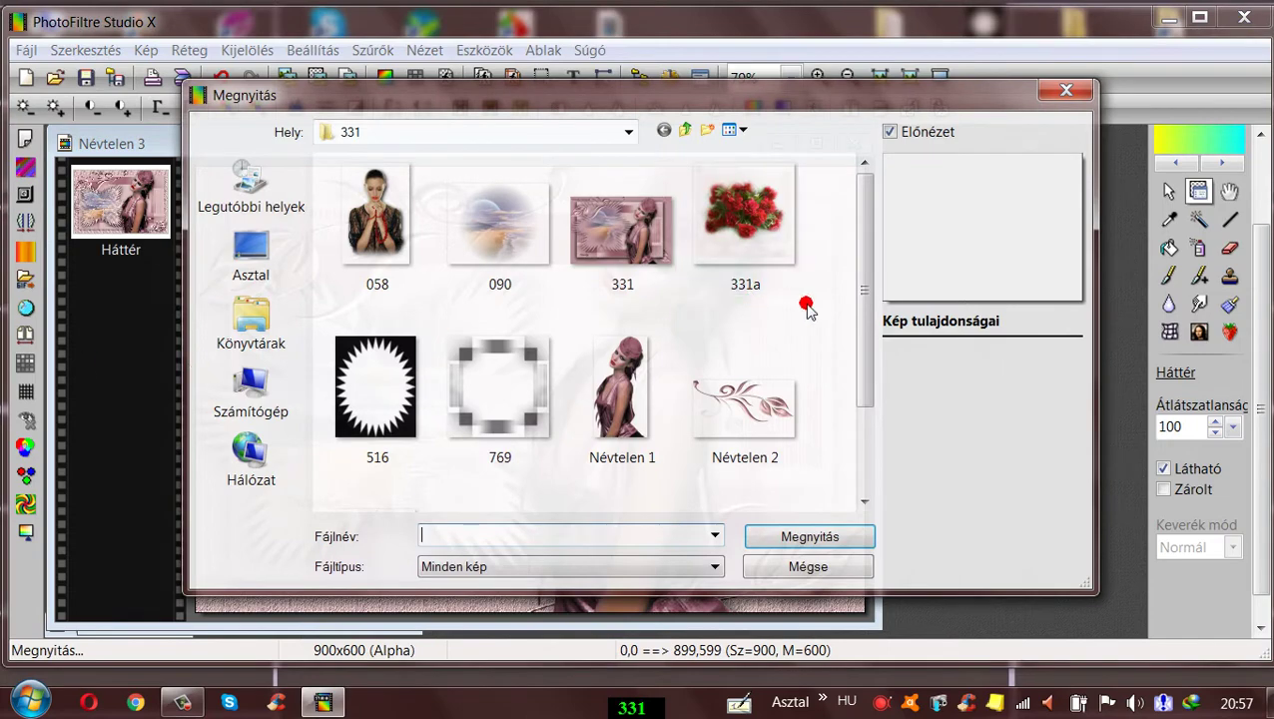
drag(868, 270, 868, 352)
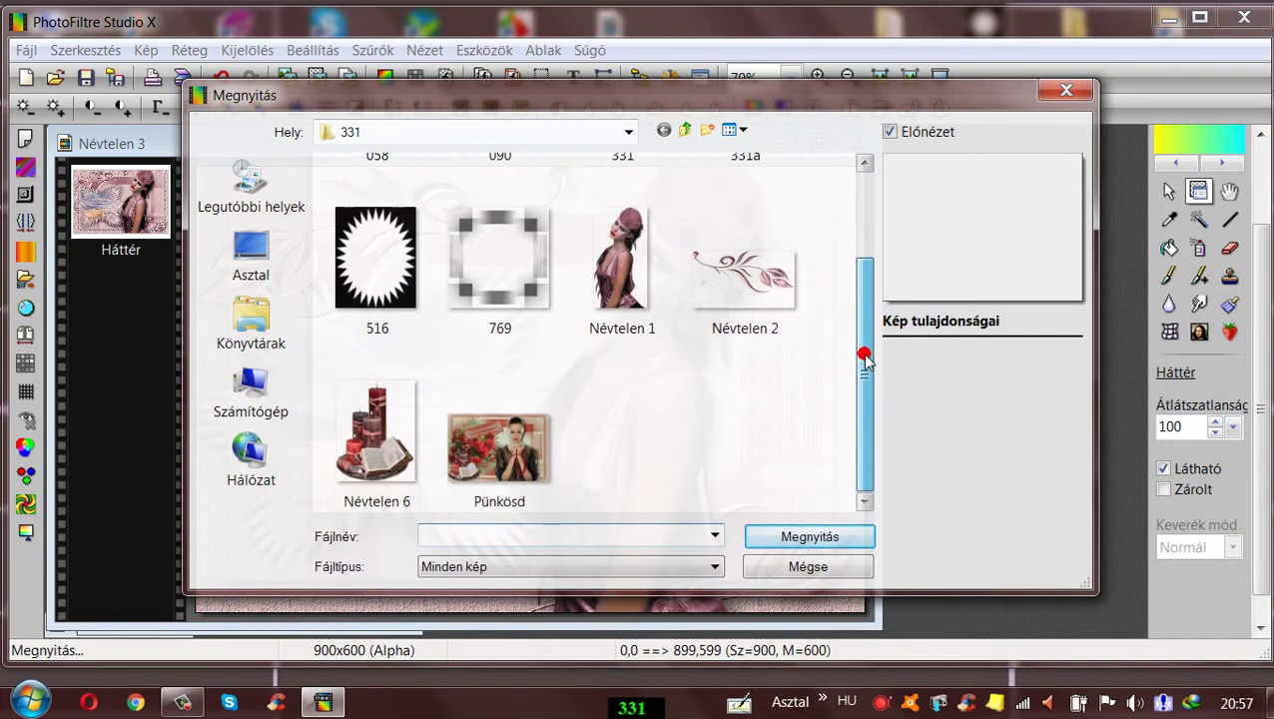
click(497, 449)
click(788, 539)
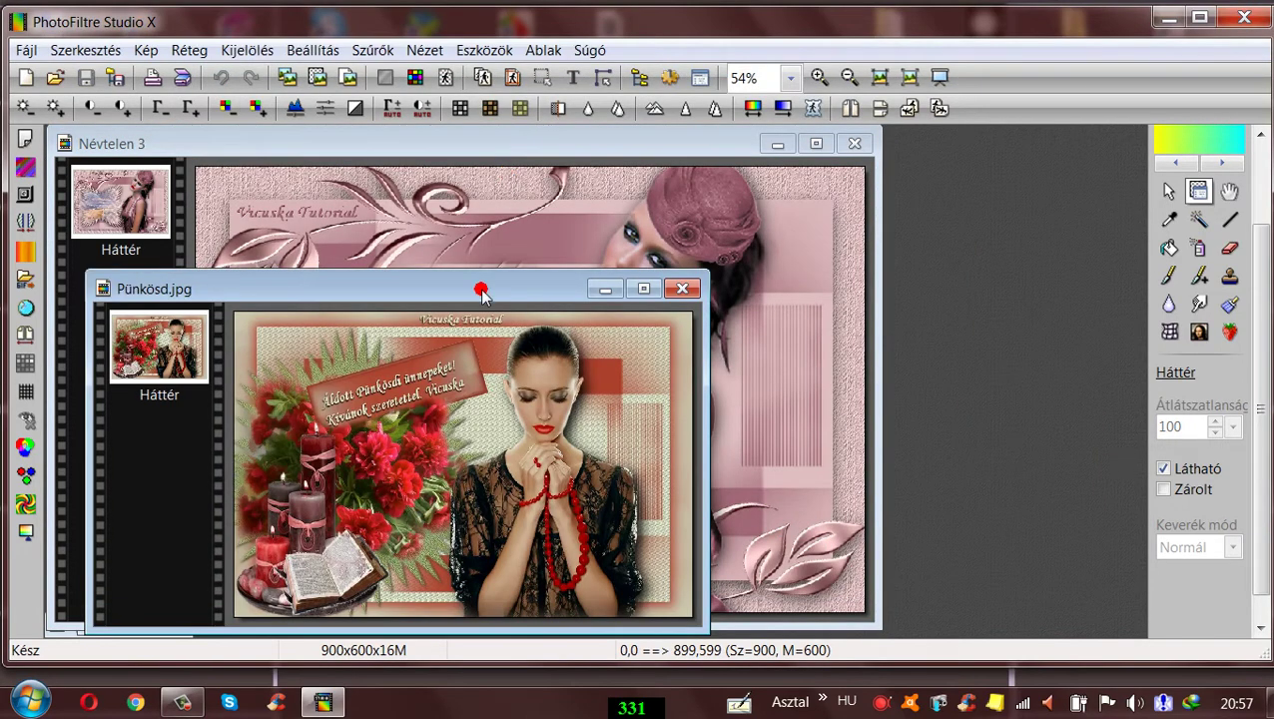
- Restore the image windows to original size and close Névtelen 1.png, Névtelen 2.png, 090.png and the minimised 331.jpg
drag(480, 289, 518, 219)
click(547, 49)
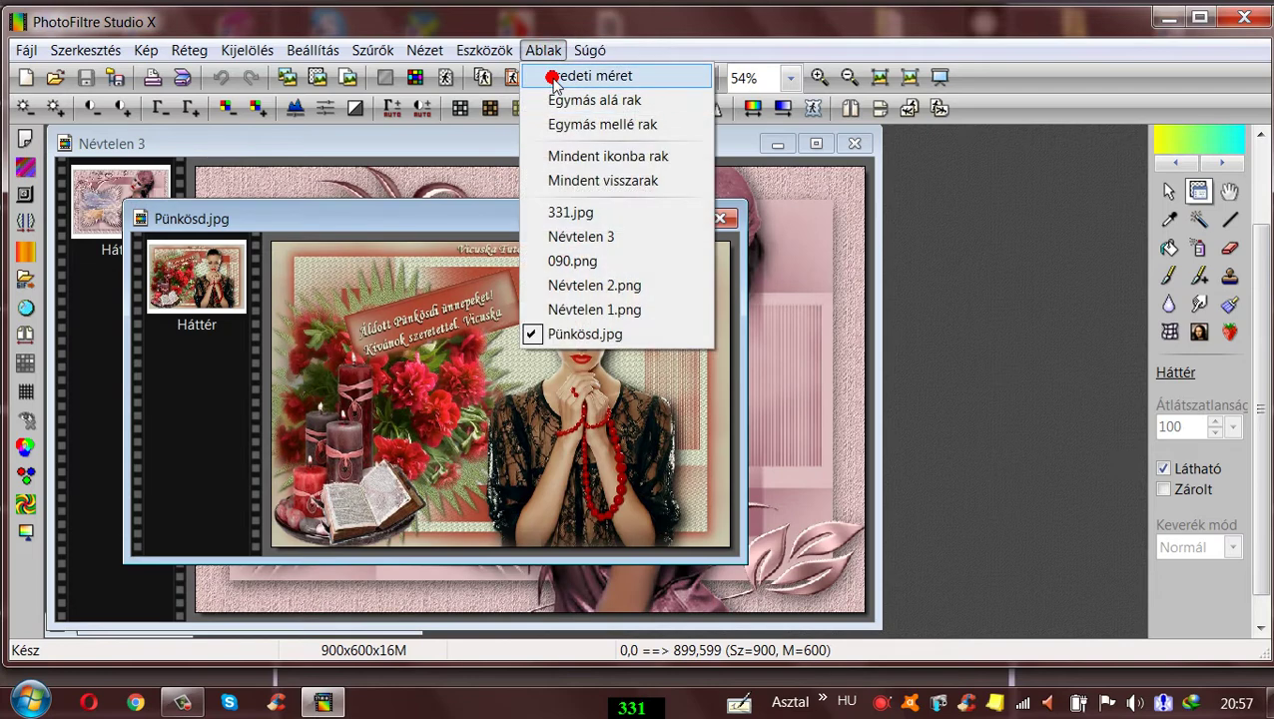
click(555, 78)
drag(477, 261, 867, 232)
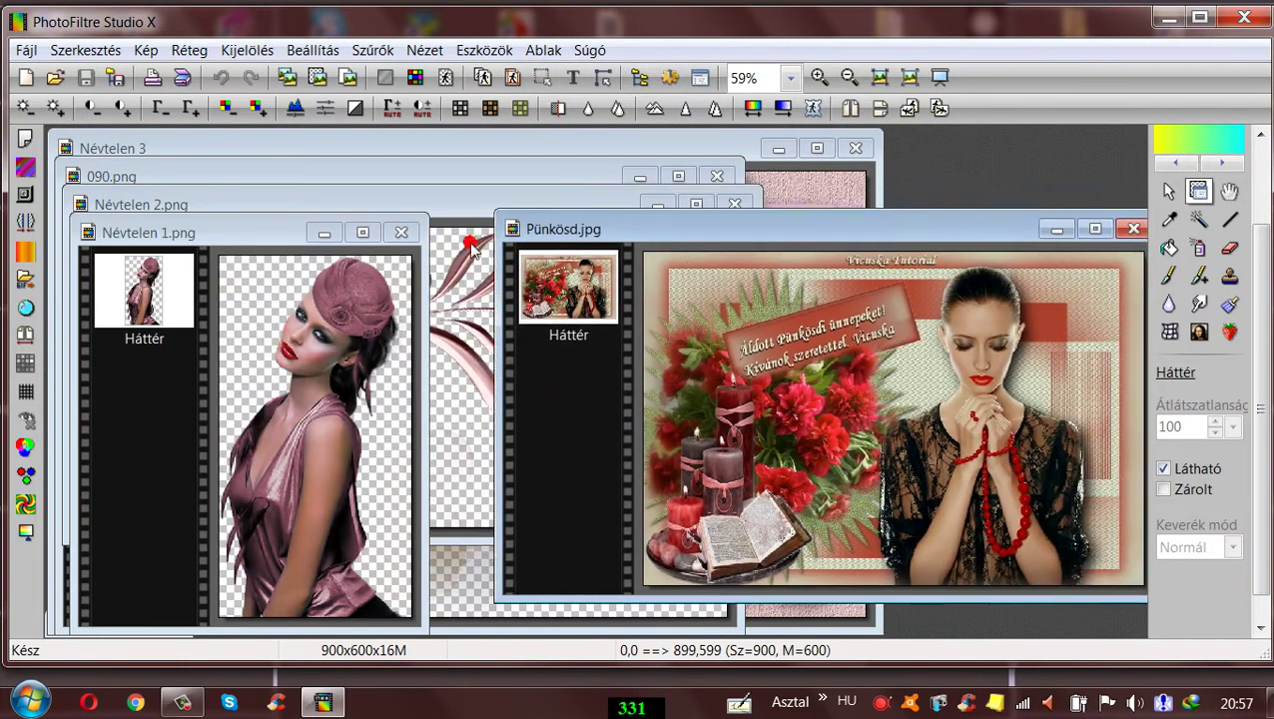
click(399, 229)
click(734, 204)
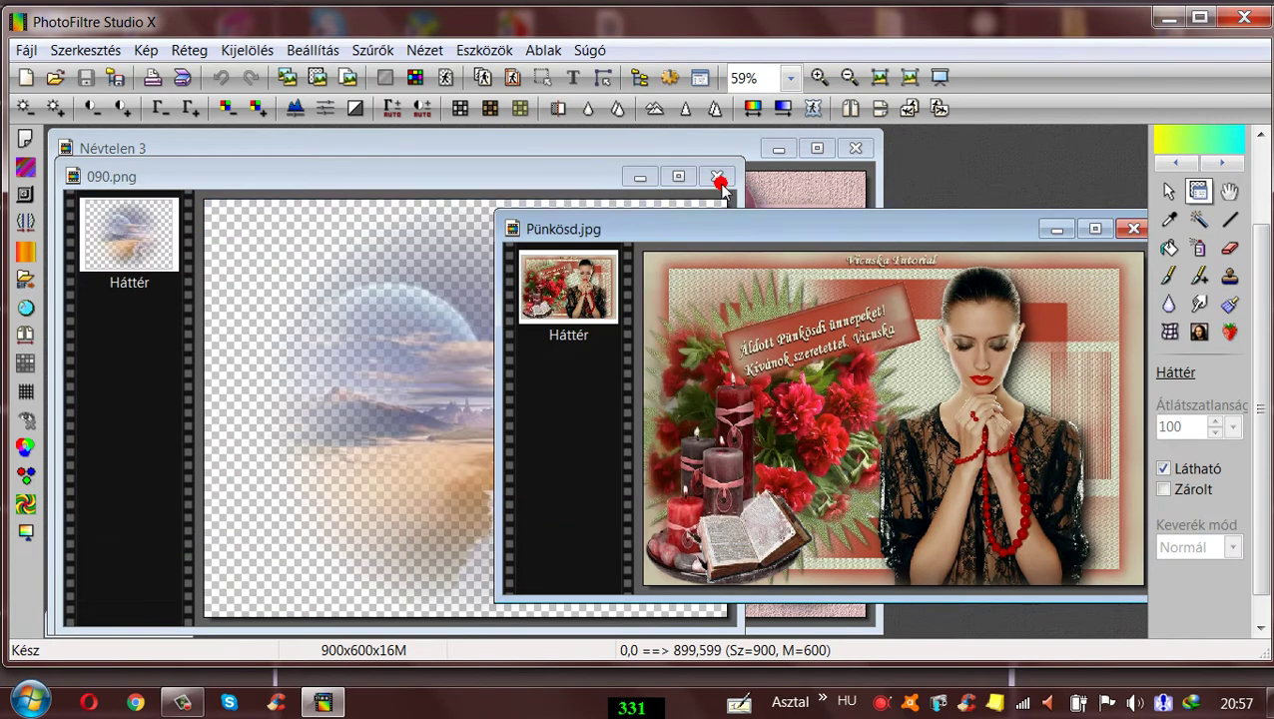
click(717, 177)
click(717, 177)
drag(748, 236, 541, 232)
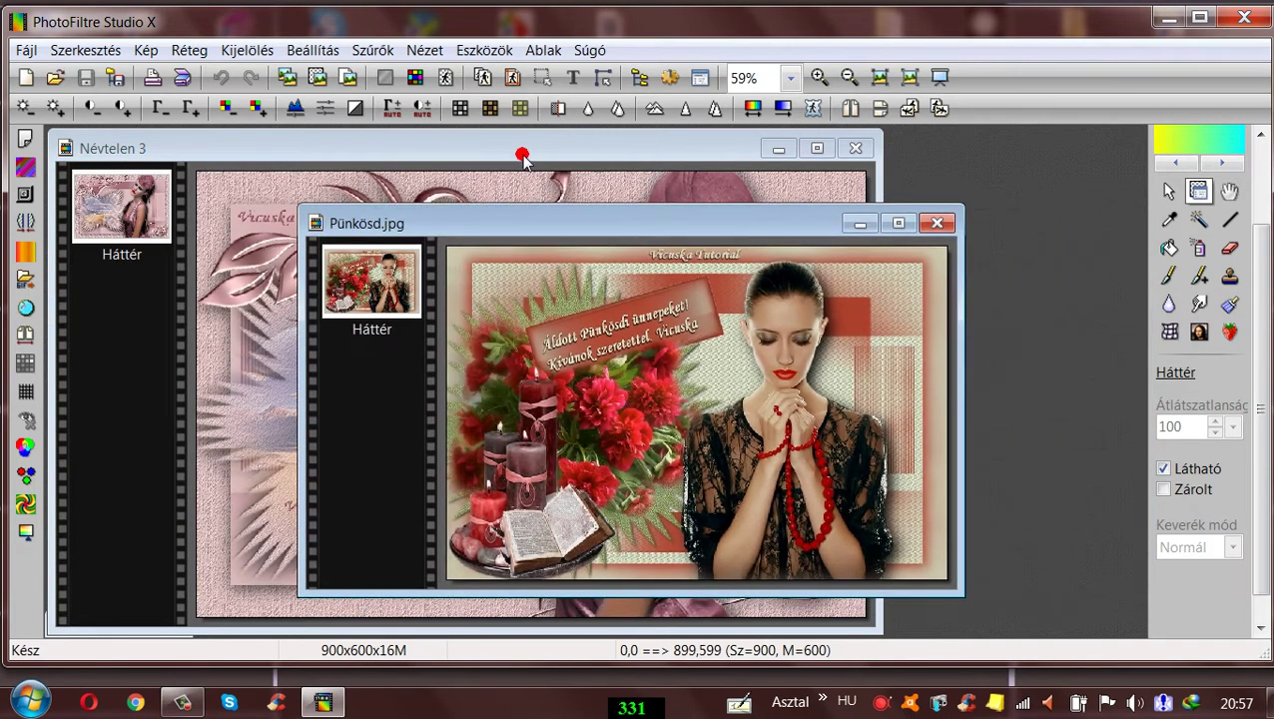
drag(520, 157, 795, 127)
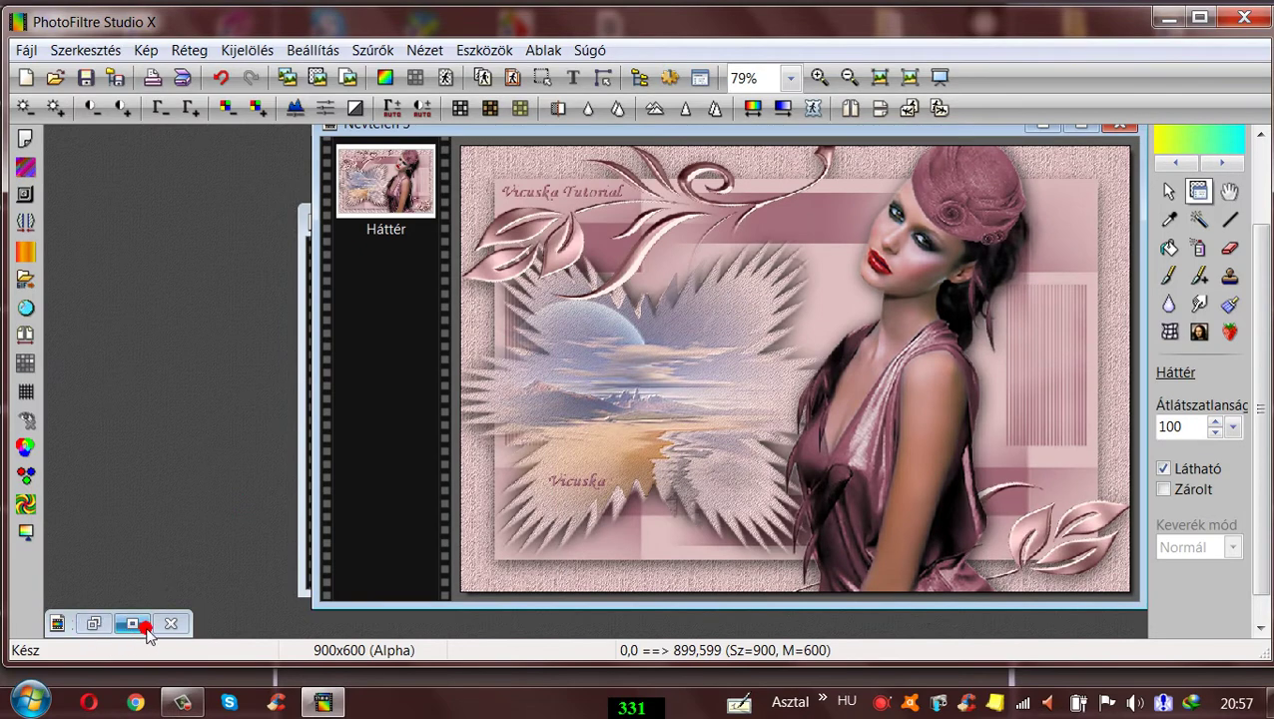
click(176, 625)
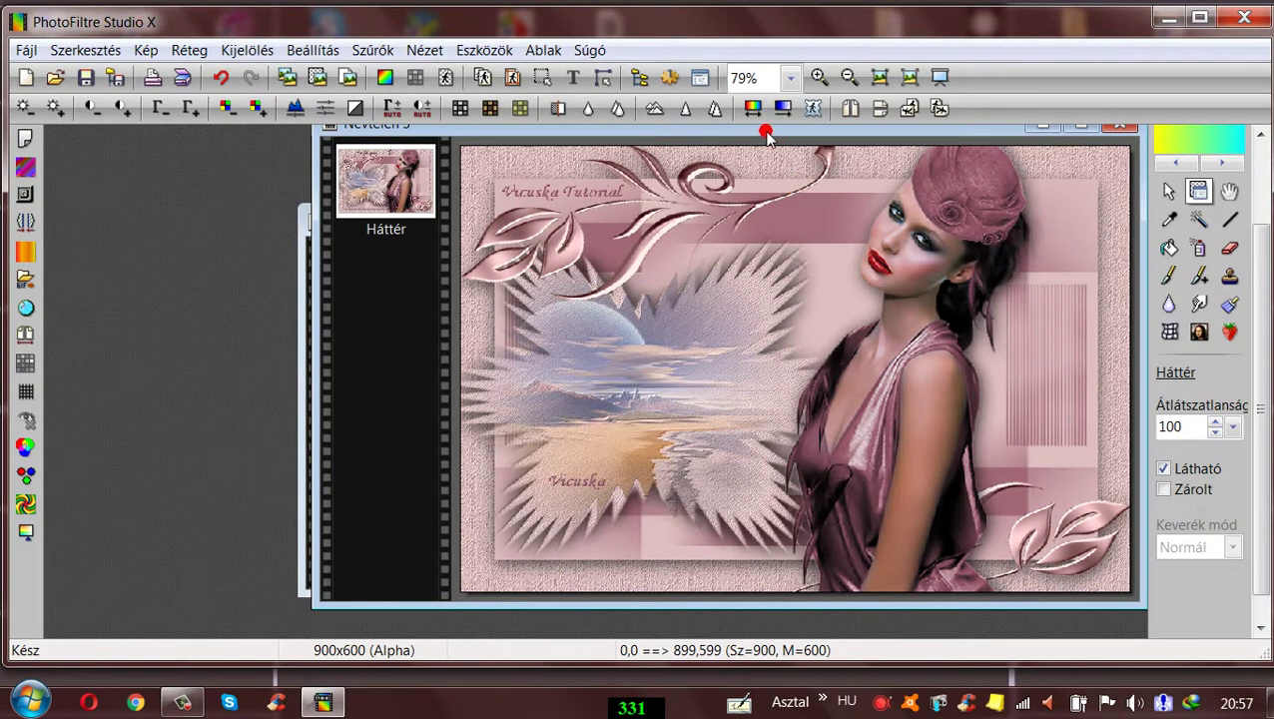
- Restore the two remaining image windows and arrange Pünkösd.jpg beside the finished collage to compare them
drag(768, 127, 629, 242)
click(612, 215)
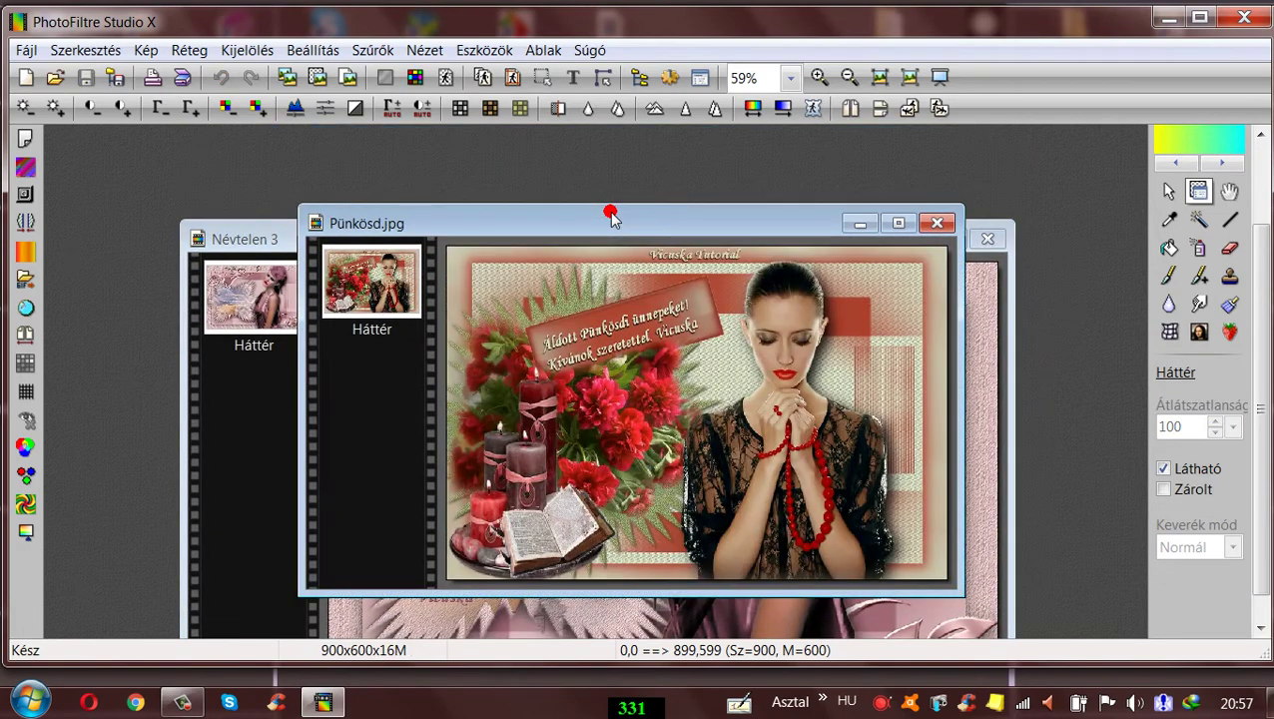
click(543, 50)
click(554, 78)
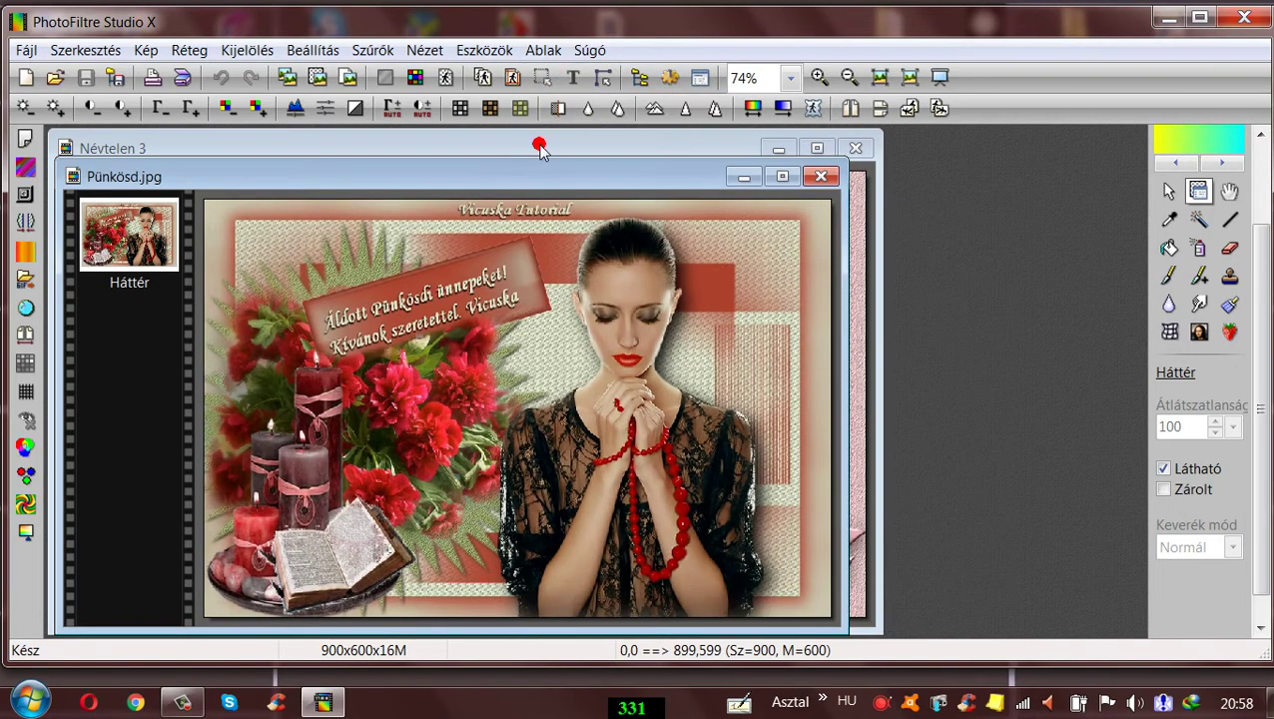
drag(550, 182, 953, 177)
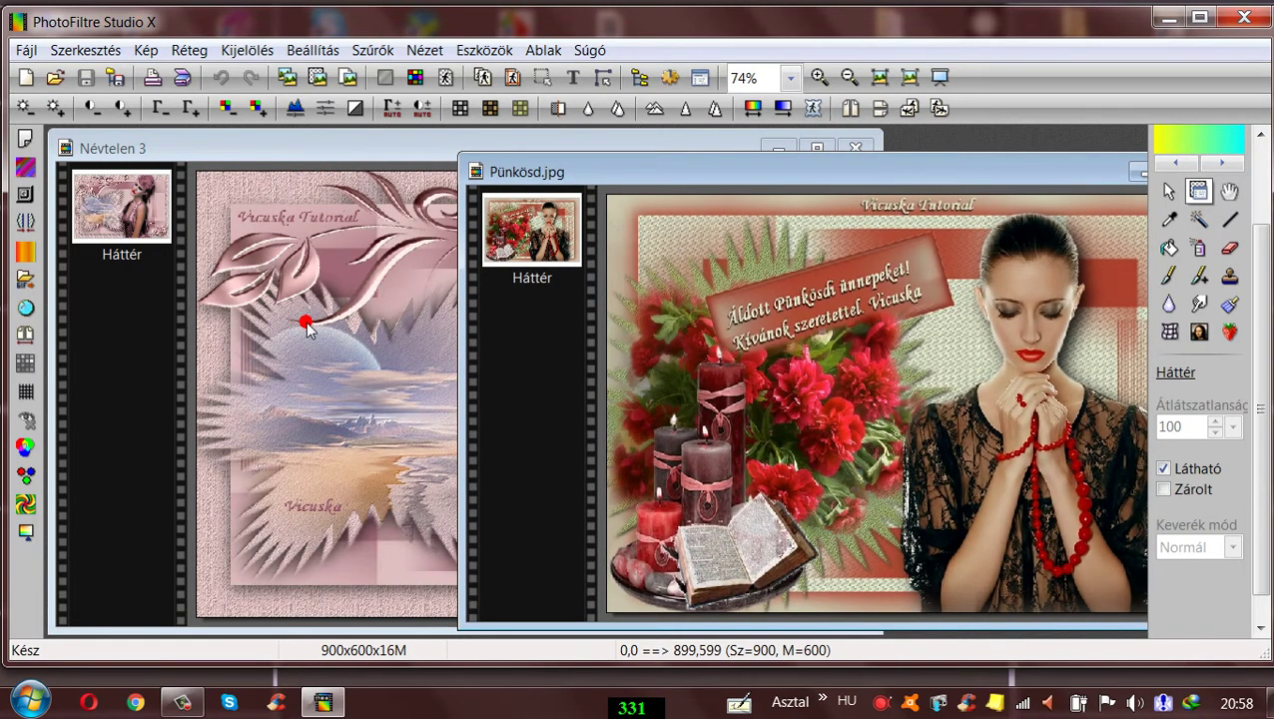
drag(833, 170, 437, 159)
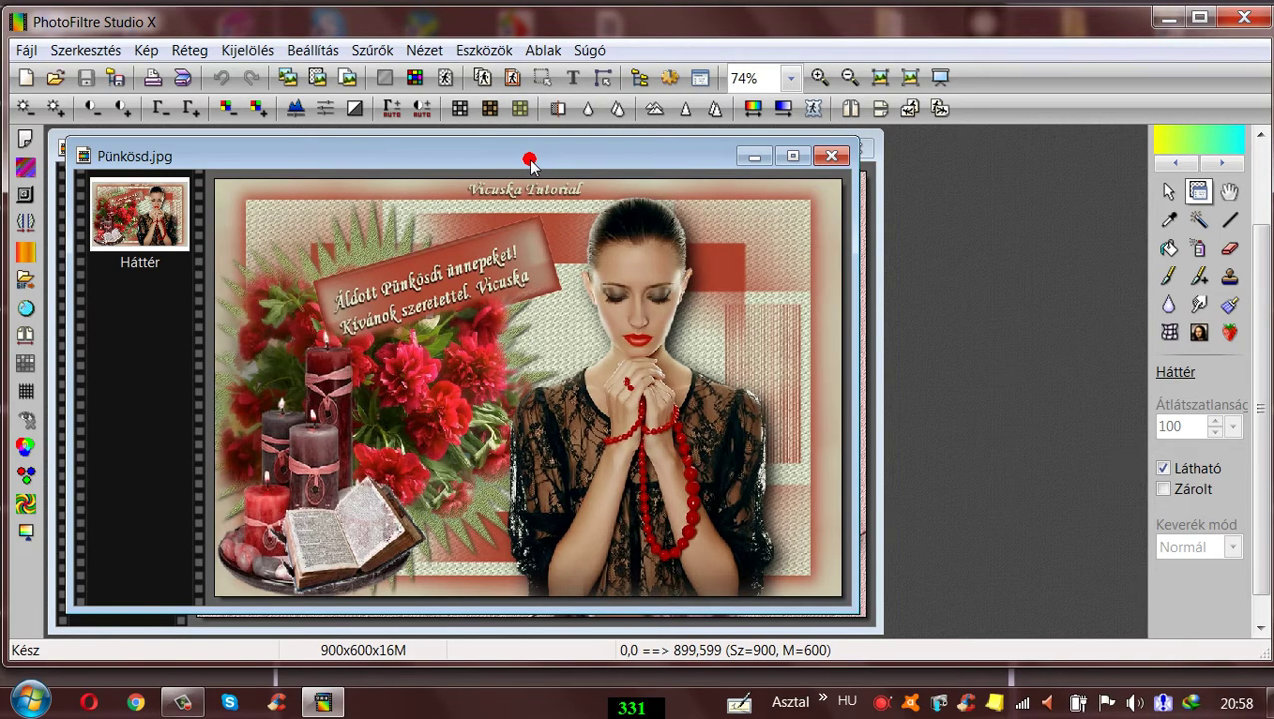
drag(529, 162, 268, 160)
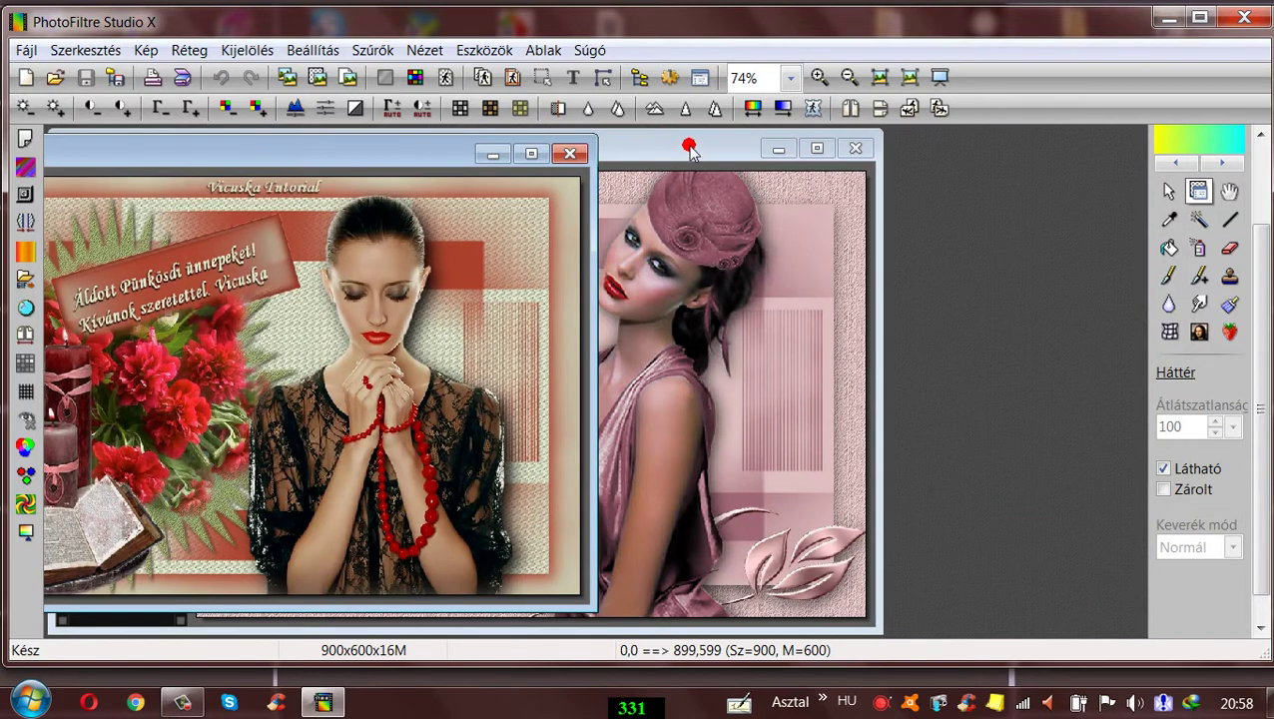
drag(689, 148, 950, 146)
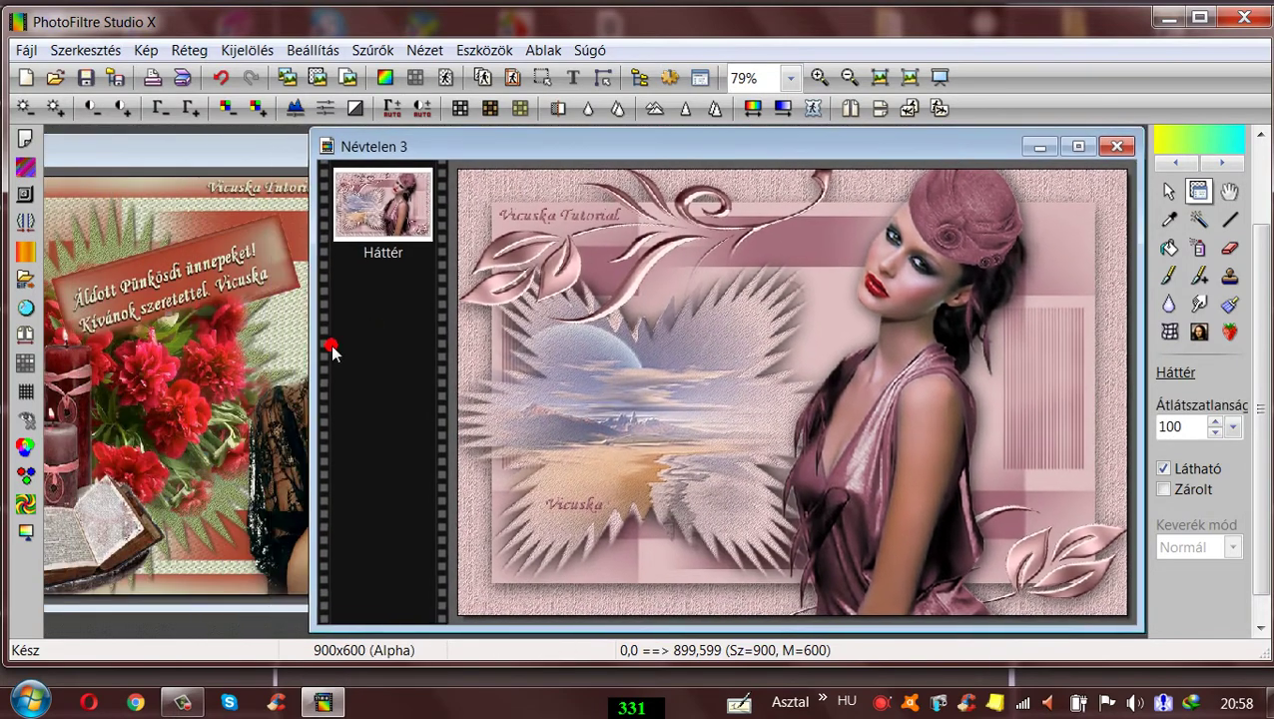
drag(313, 354, 345, 349)
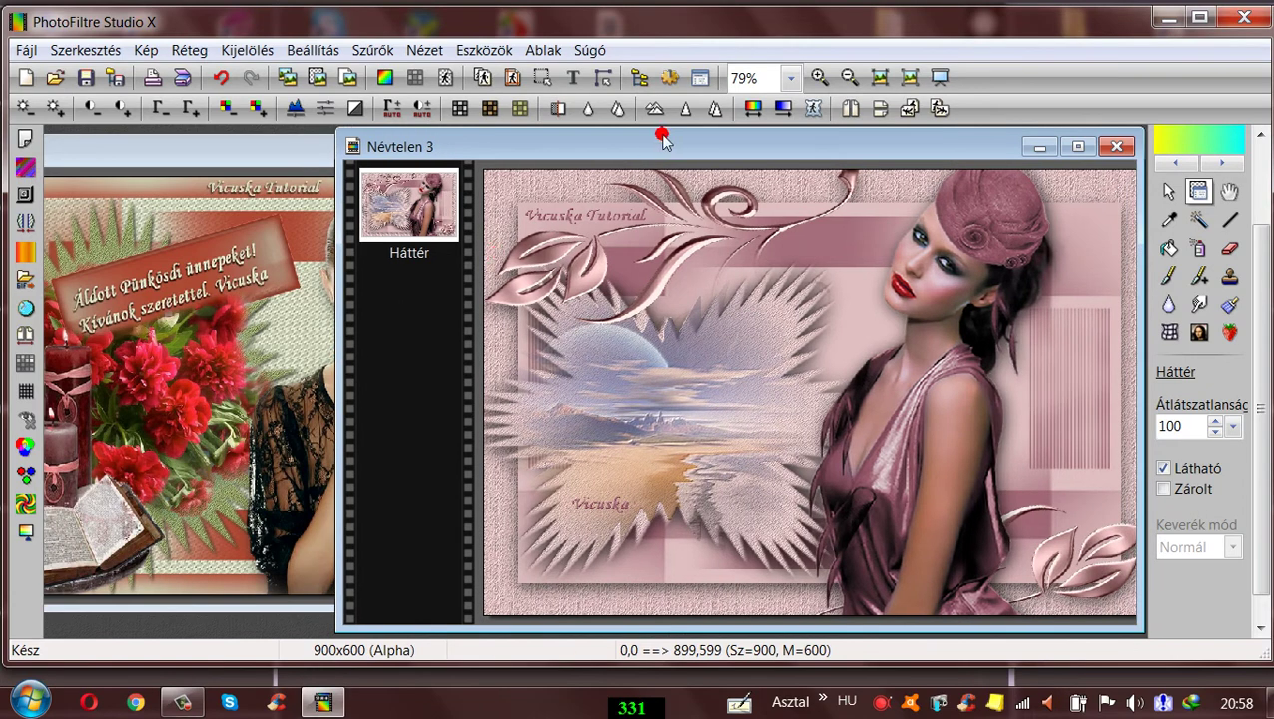
- Zoom the finished collage to 66% and shift the two image windows so both pictures can be seen side by side
click(791, 78)
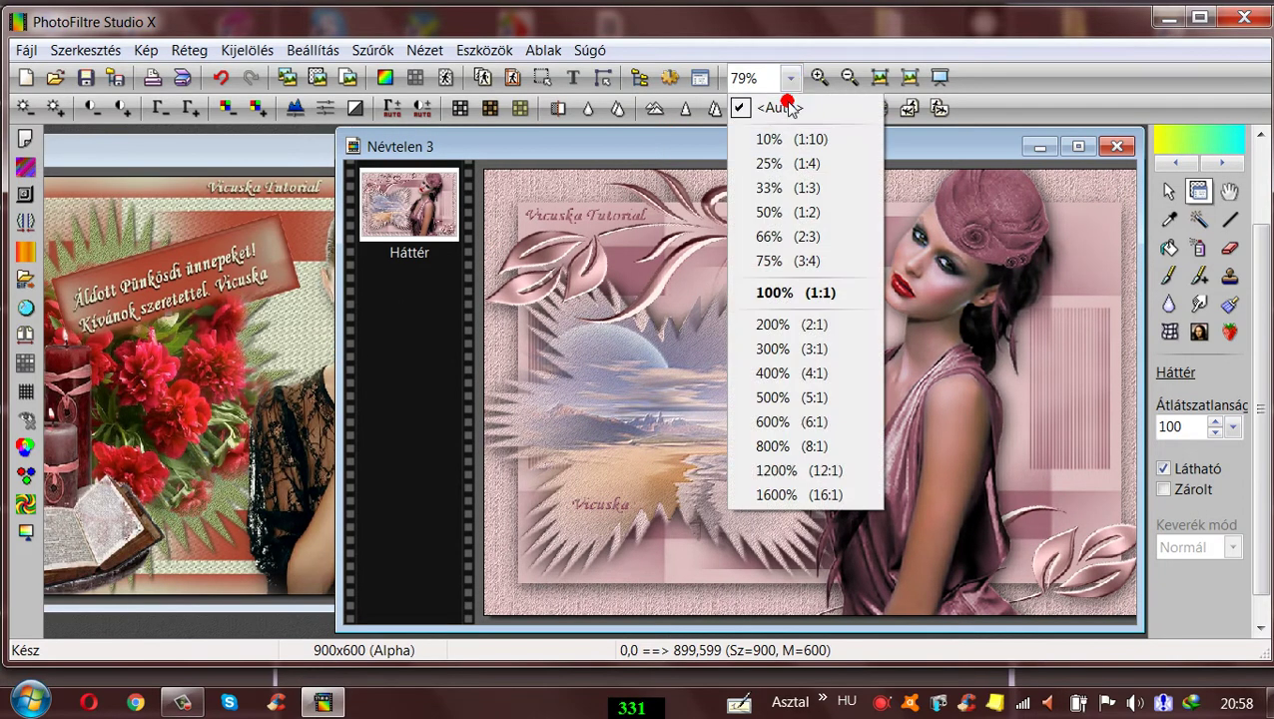
click(777, 237)
drag(698, 148, 707, 171)
drag(335, 147, 398, 140)
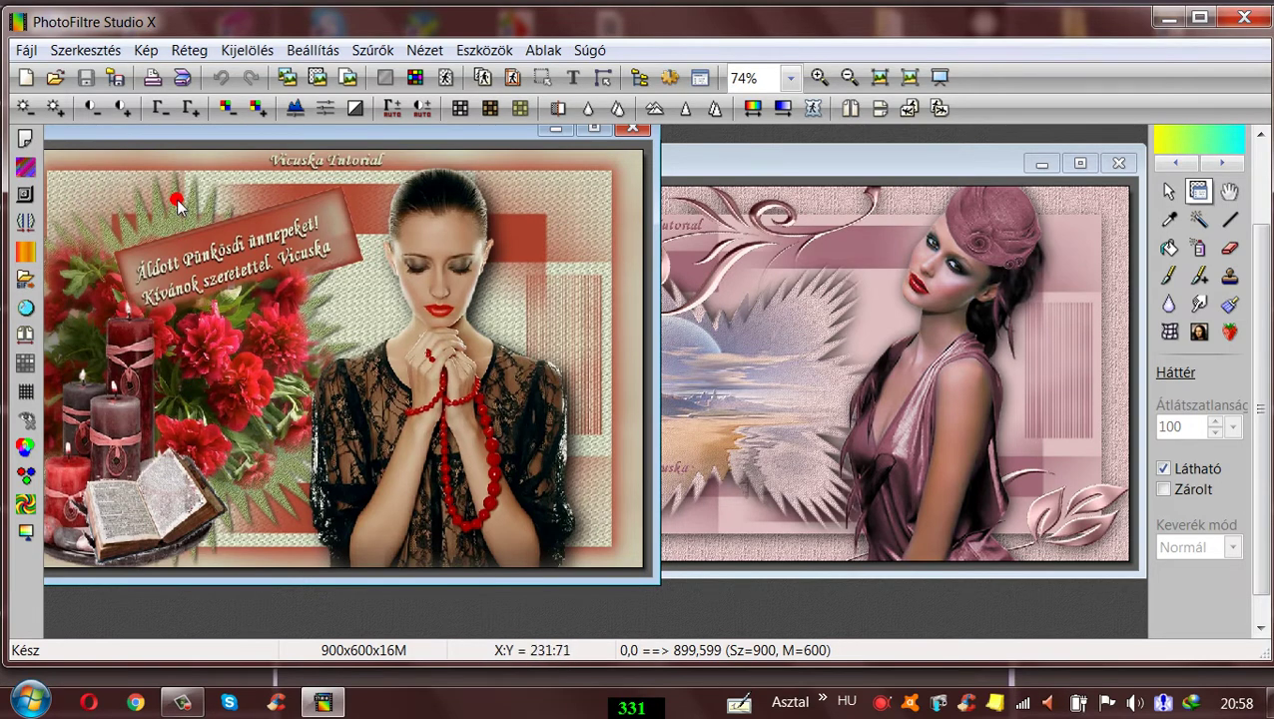
- Reposition the Pünkösd.jpg window so its whole picture fits in the workspace beside the collage
mouse_move(263, 137)
mouse_down()
mouse_move(281, 143)
mouse_move(245, 137)
mouse_up()
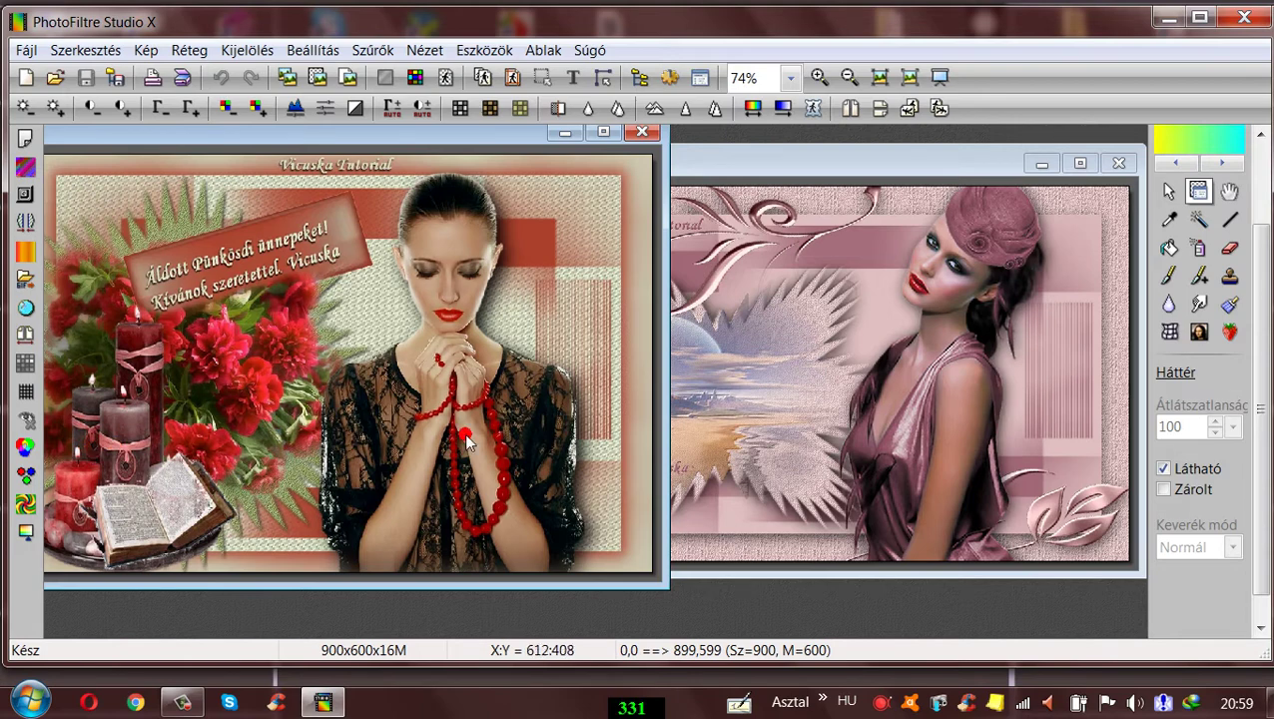
mouse_move(403, 141)
mouse_down()
mouse_move(437, 138)
mouse_move(420, 141)
mouse_up()
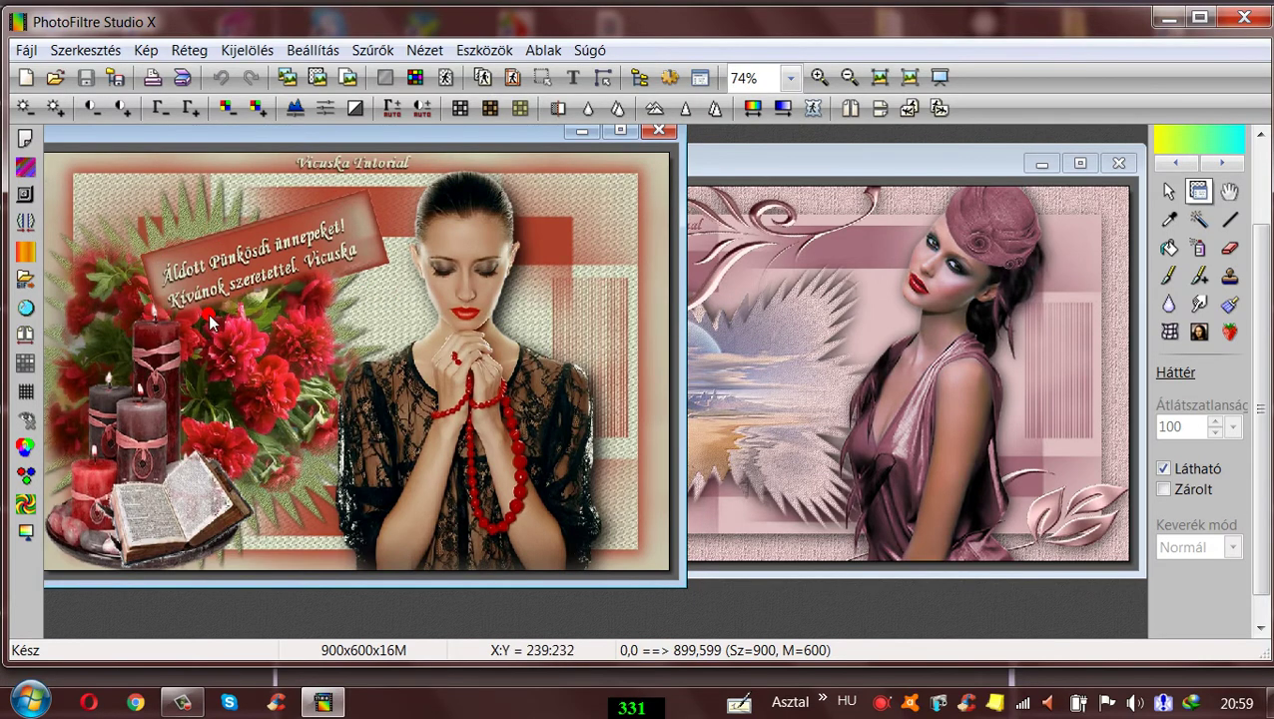
click(312, 145)
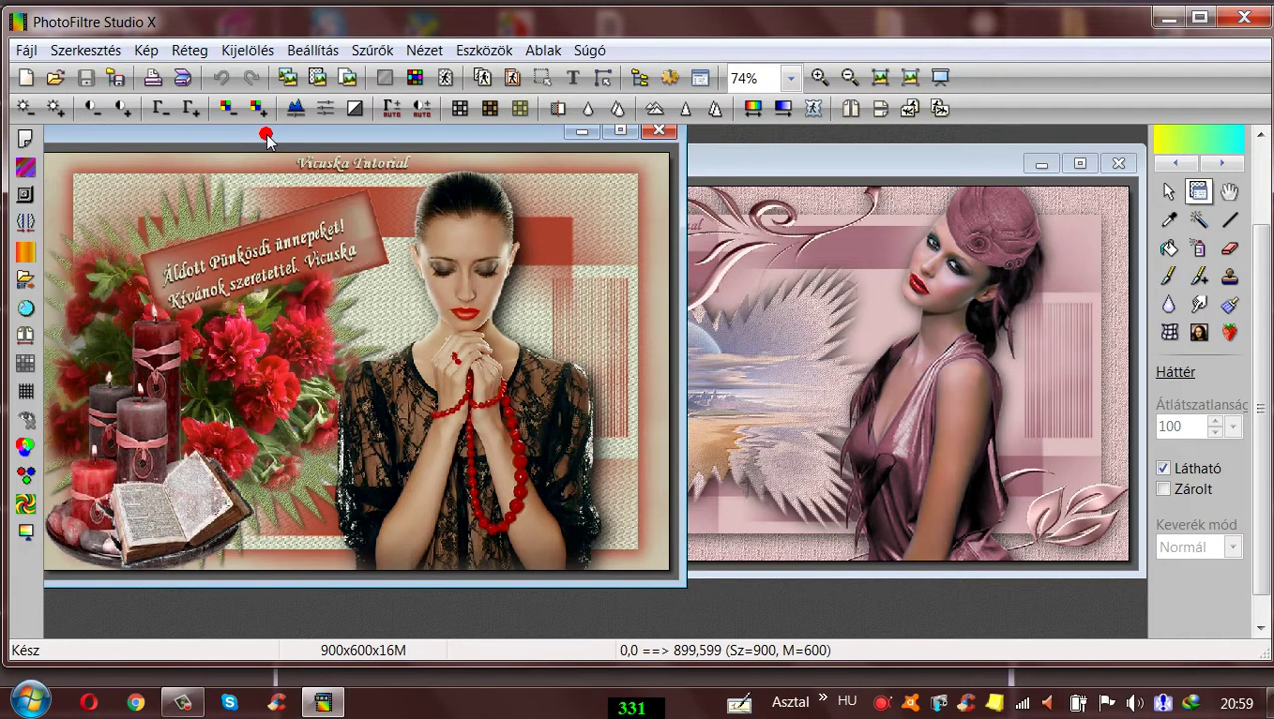
mouse_move(275, 143)
mouse_down()
mouse_move(319, 139)
mouse_move(276, 140)
mouse_up()
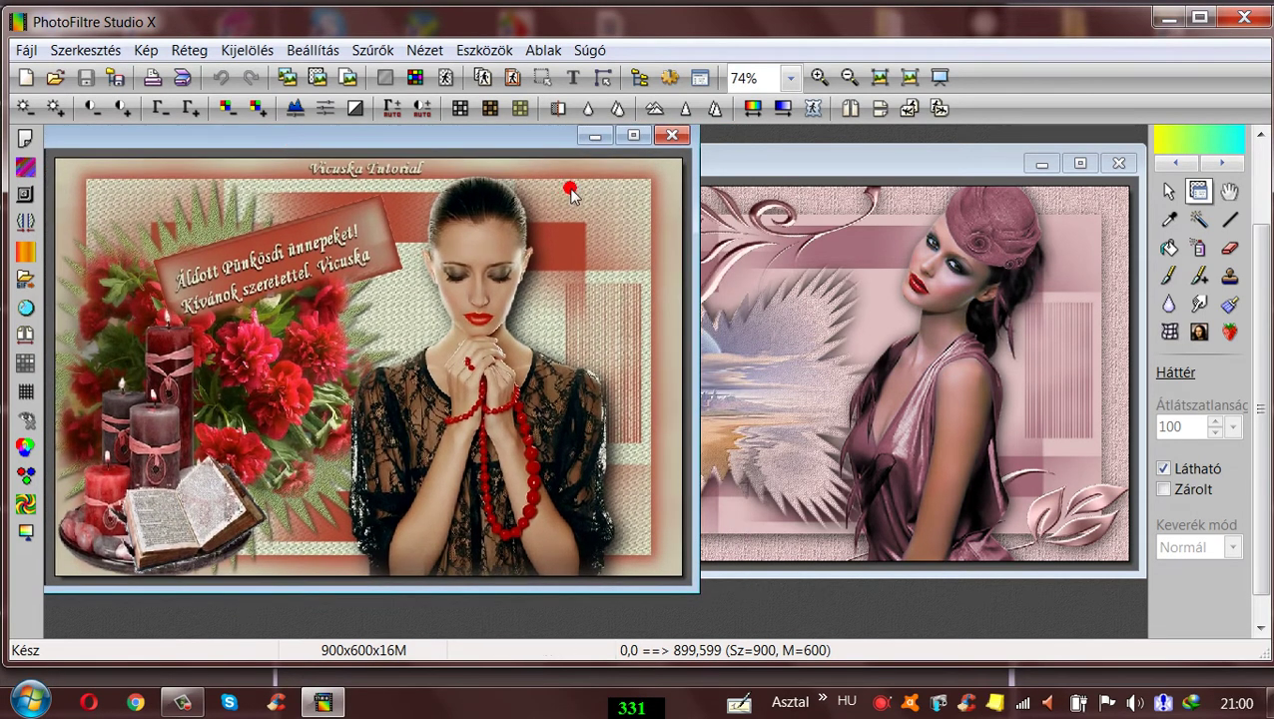
- Compare the finished collage Névtelen 3 with the Pünkösd.jpg variant, bringing each image to the front in turn
drag(765, 162, 819, 142)
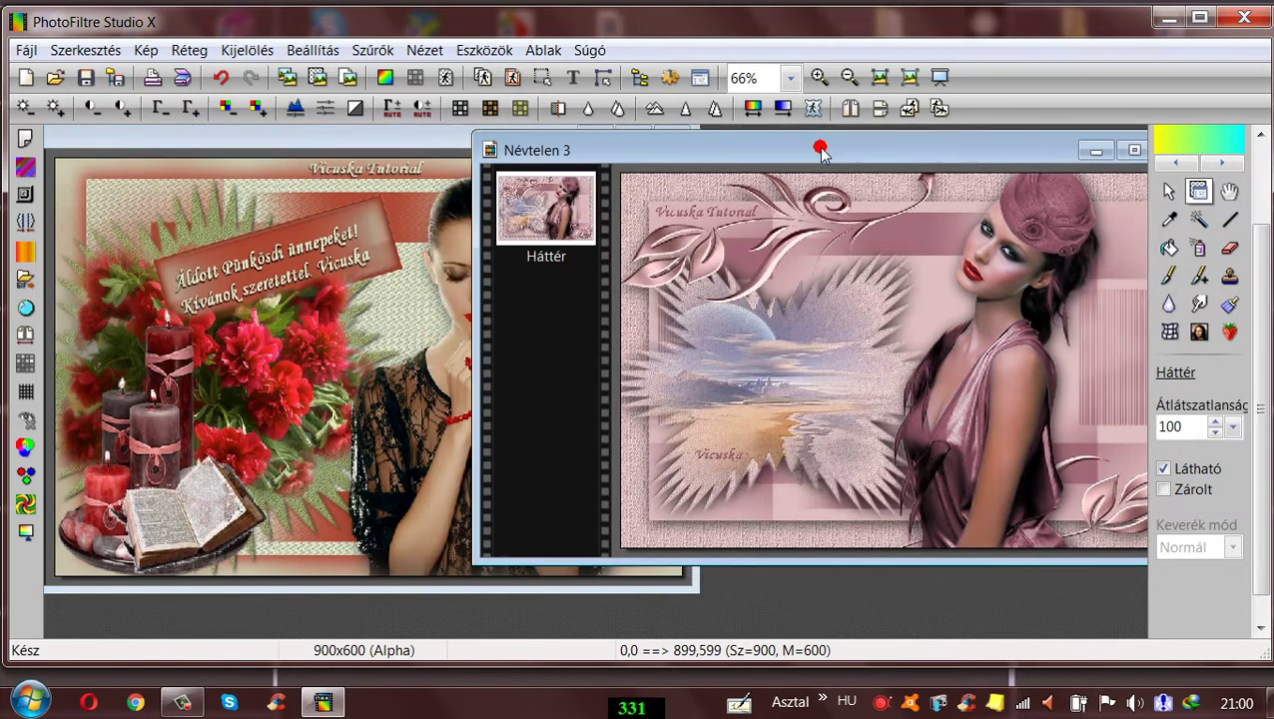
click(303, 143)
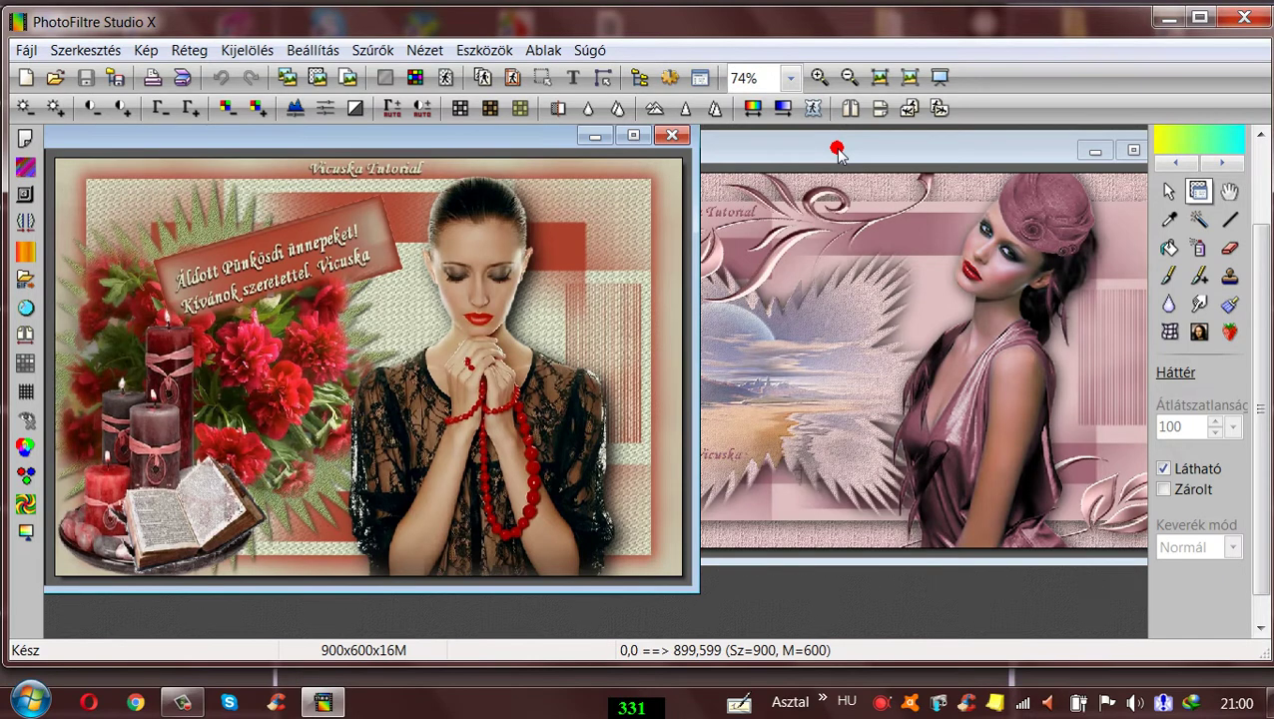
key(ctrl+shift+v)
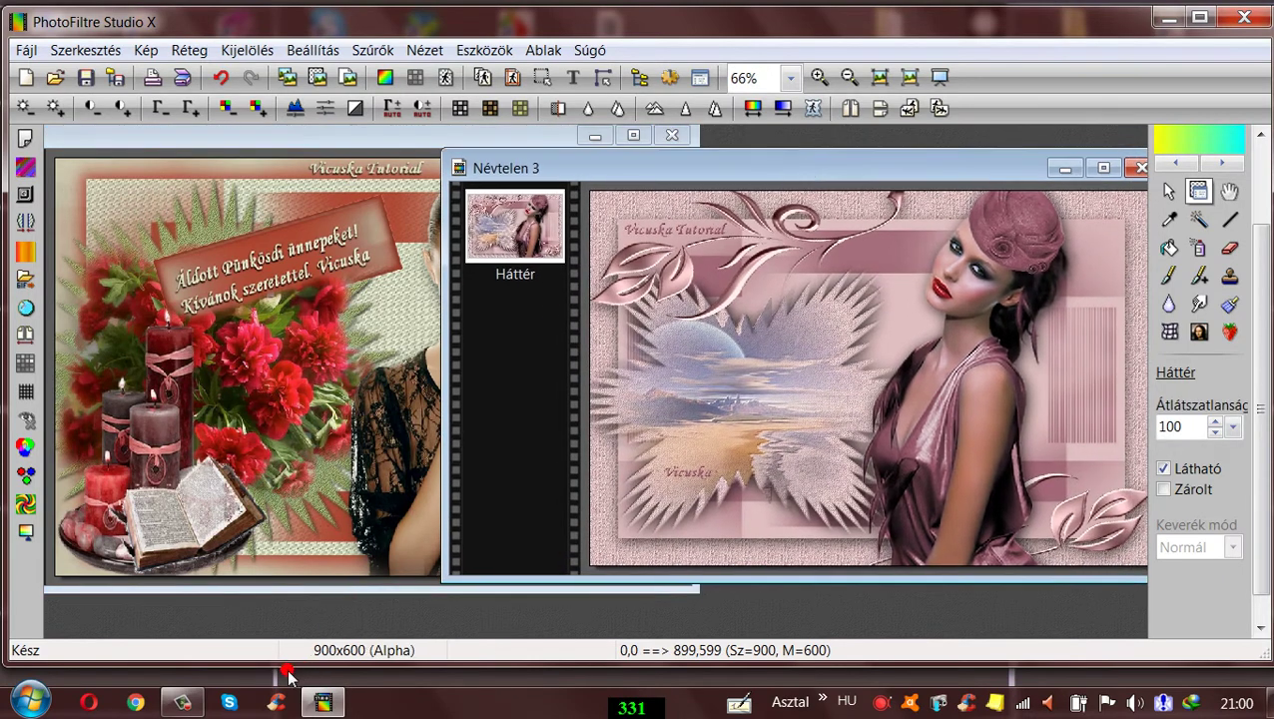
click(176, 703)
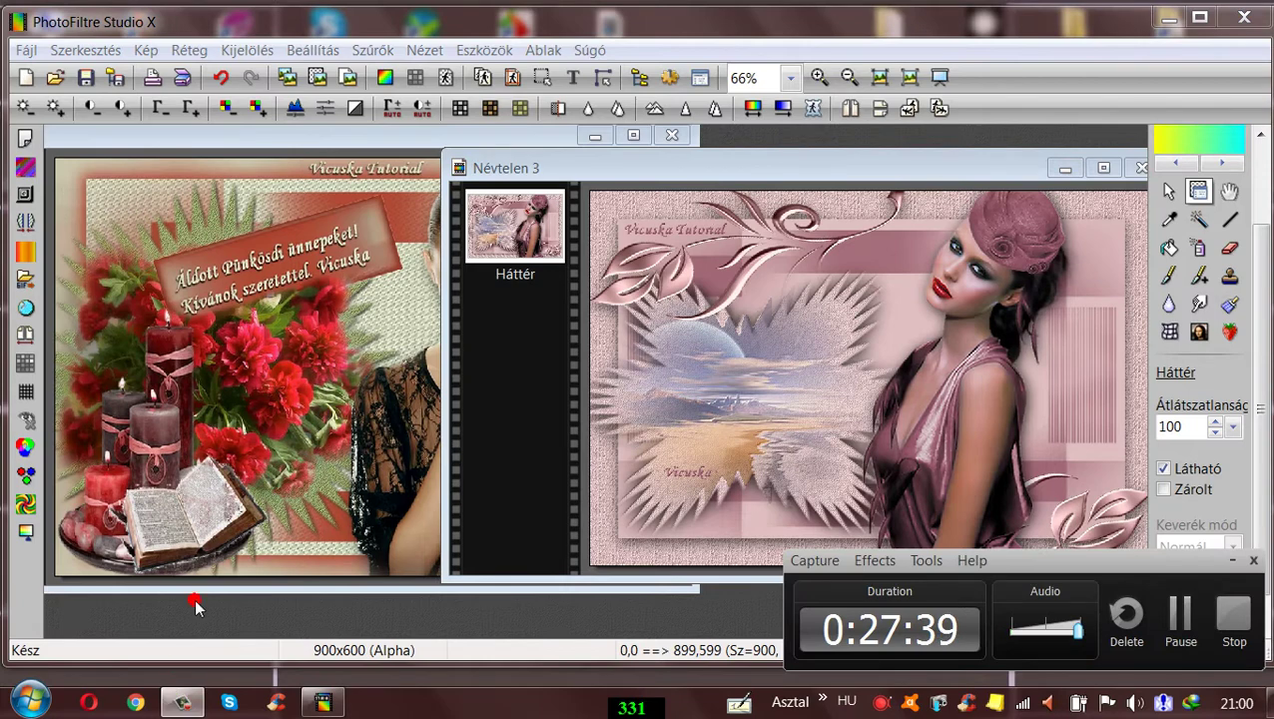
click(368, 147)
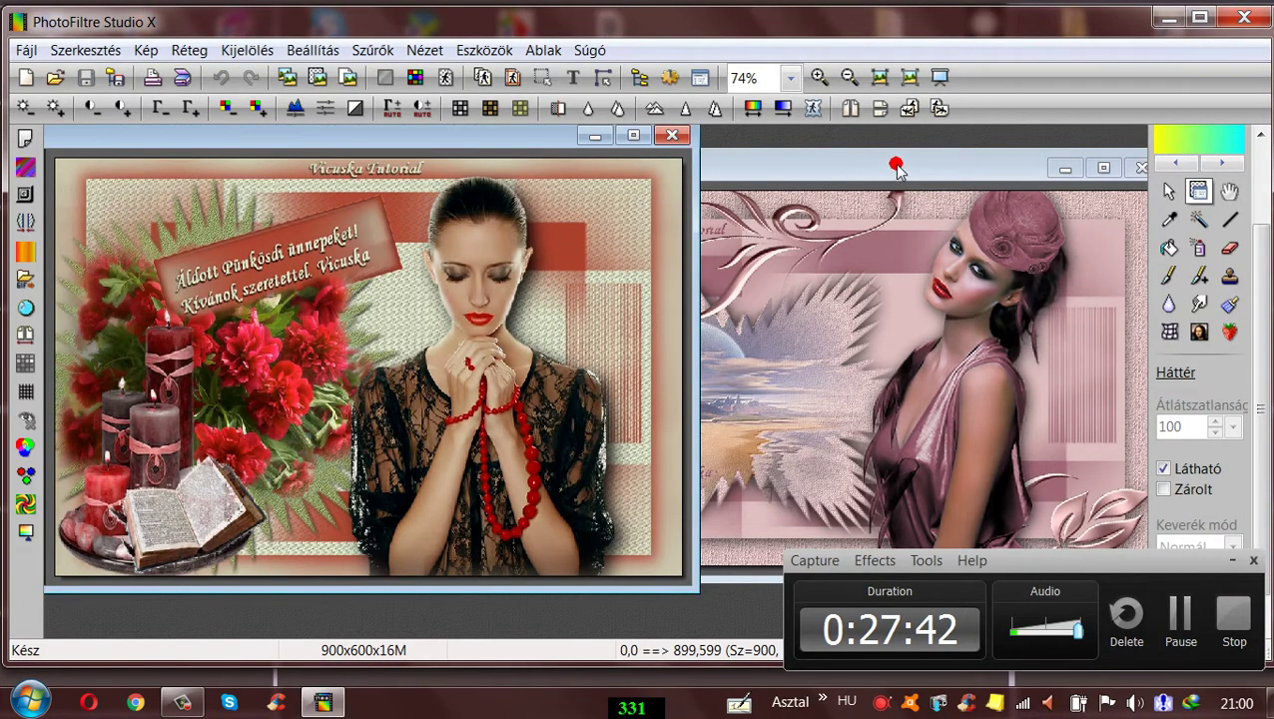
drag(896, 165, 886, 156)
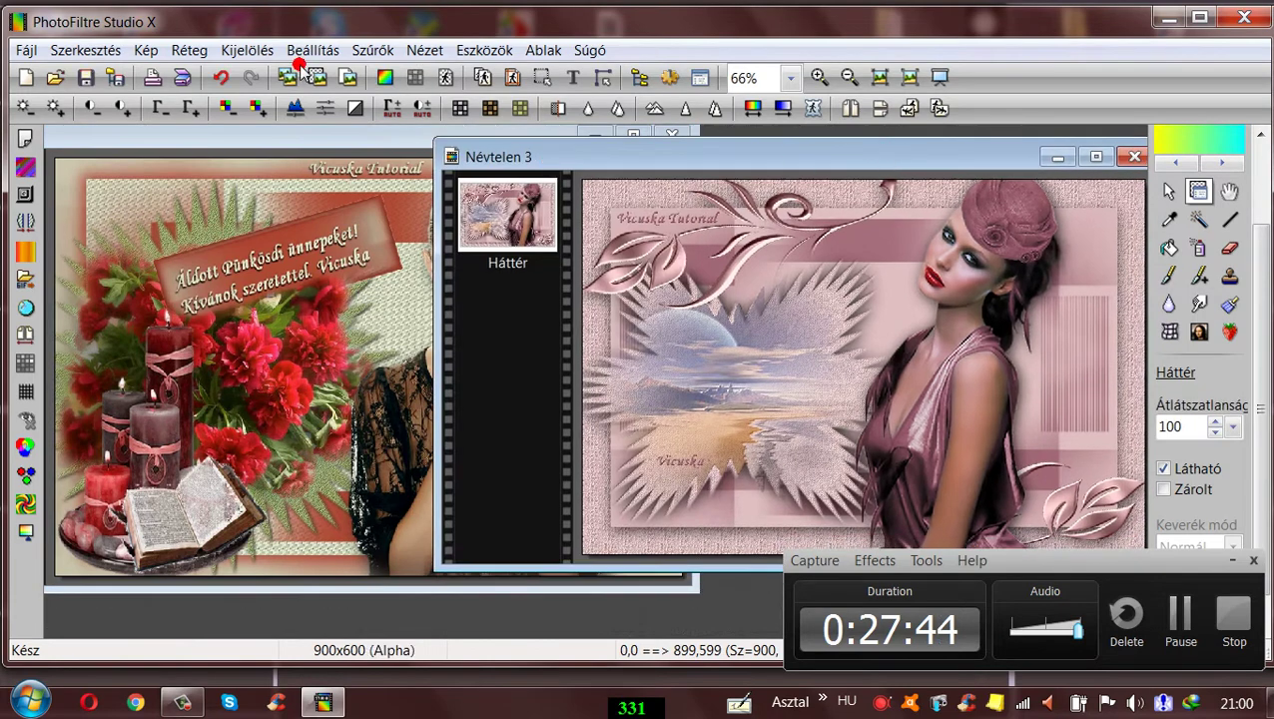
click(332, 135)
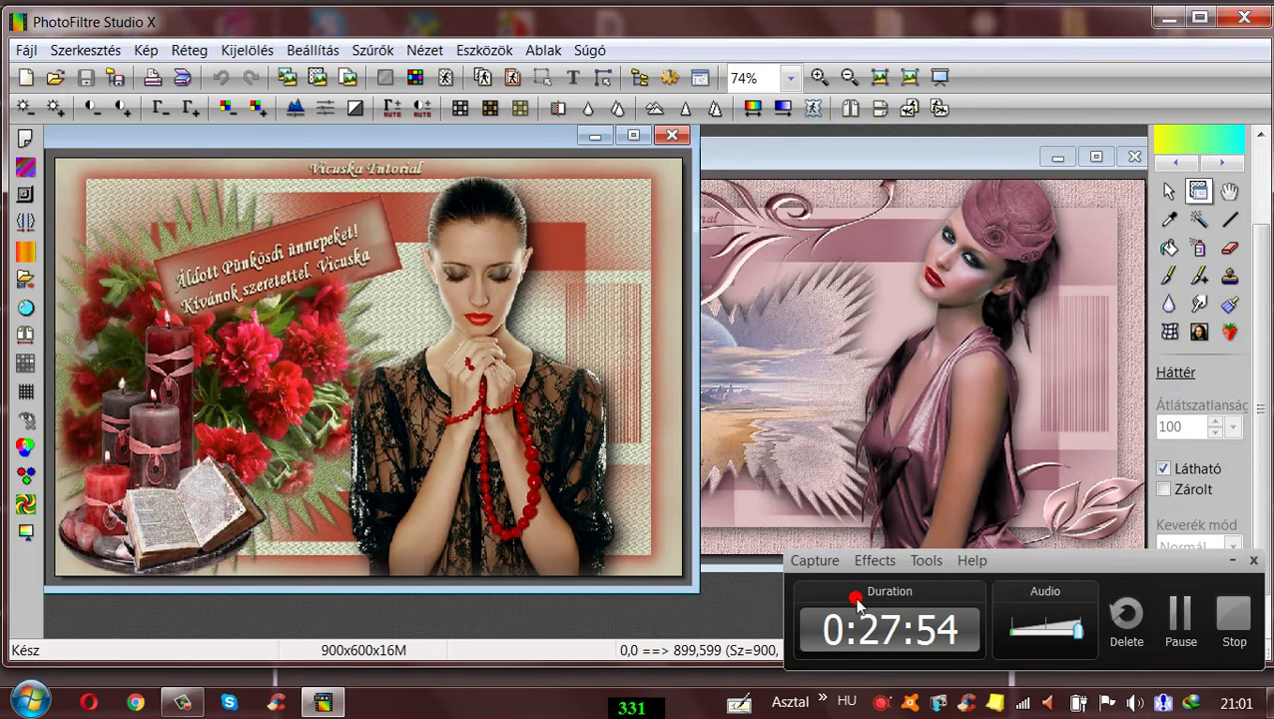
click(819, 561)
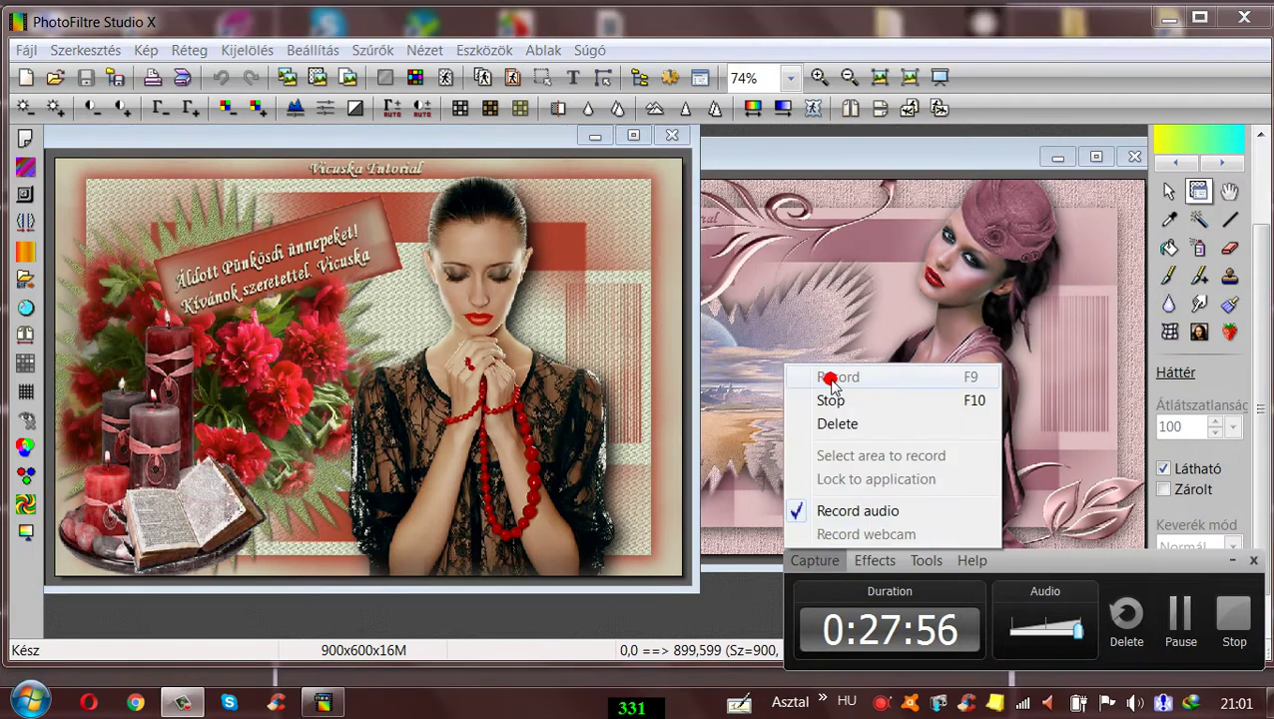